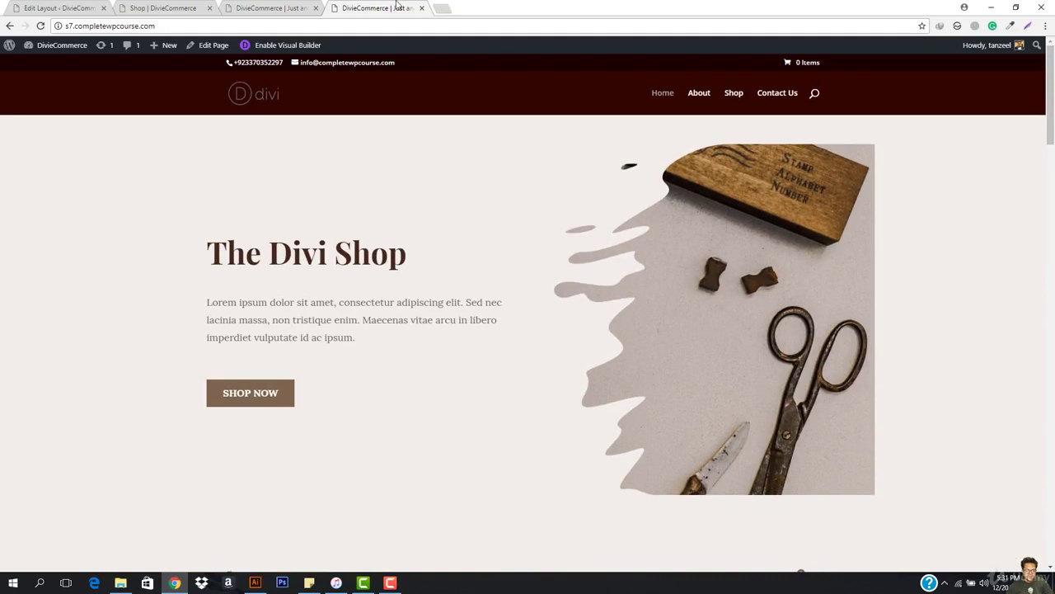
# Add a new page in the WordPress admin, title it "test home" and publish it
pyautogui.moveTo(380, 8); pyautogui.dragTo(40, 15)
pyautogui.click(208, 8)
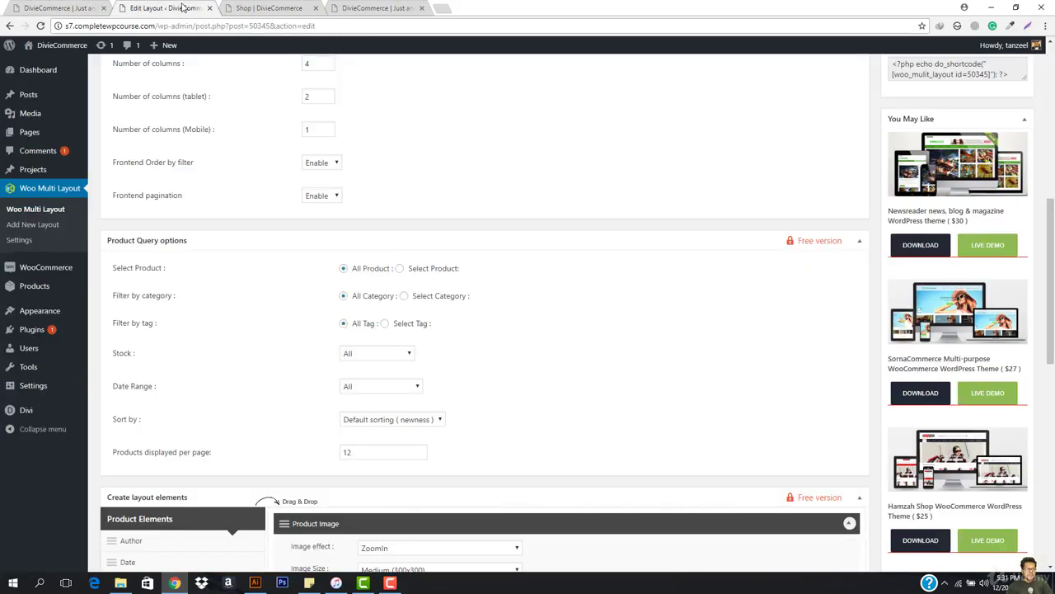
pyautogui.moveTo(37, 138)
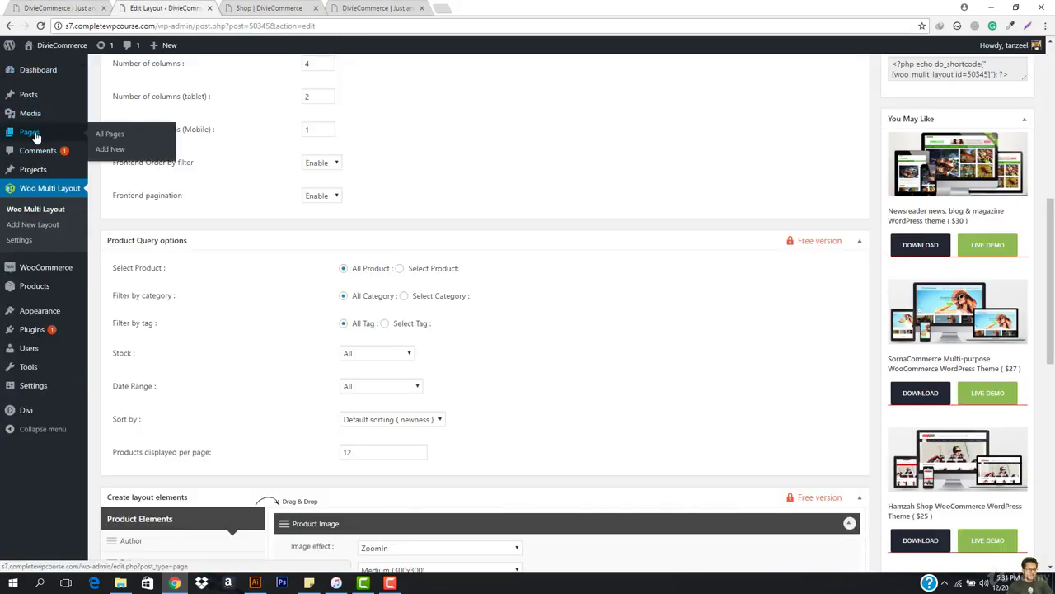
pyautogui.click(115, 149)
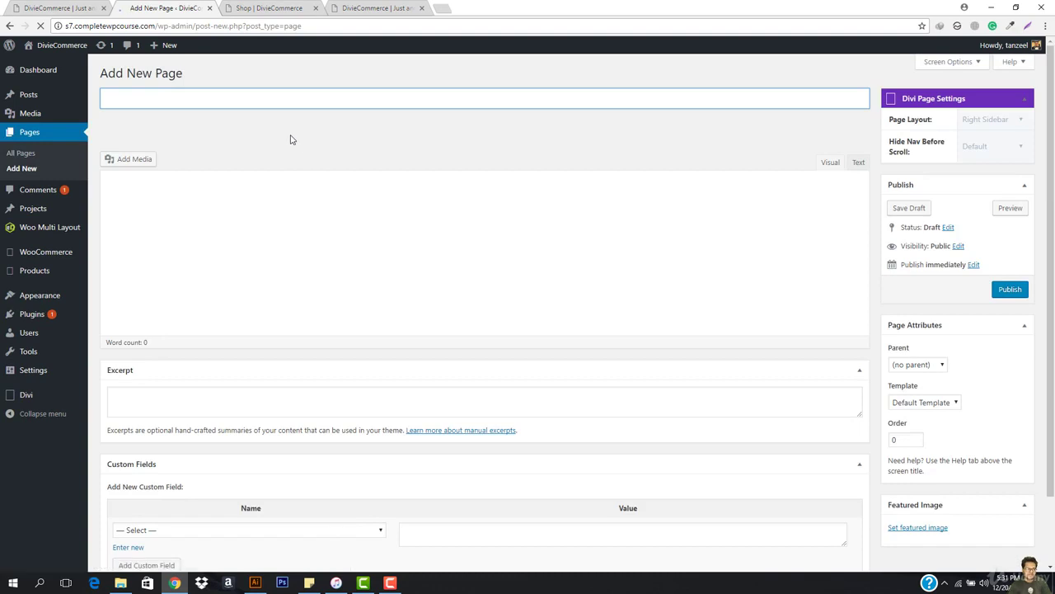
pyautogui.write('test hom')
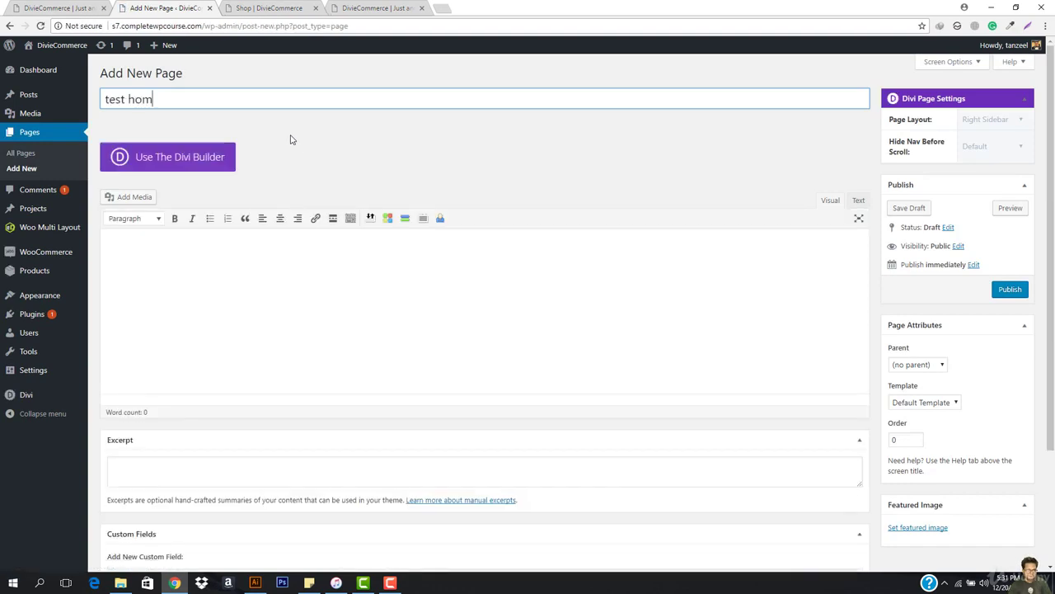
pyautogui.write('e')
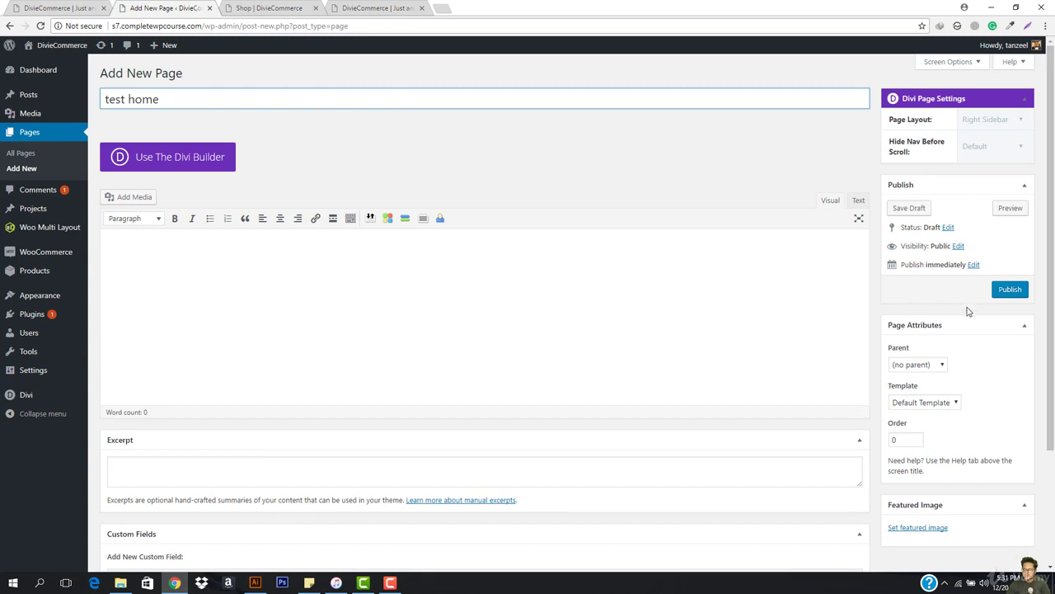
pyautogui.click(1009, 289)
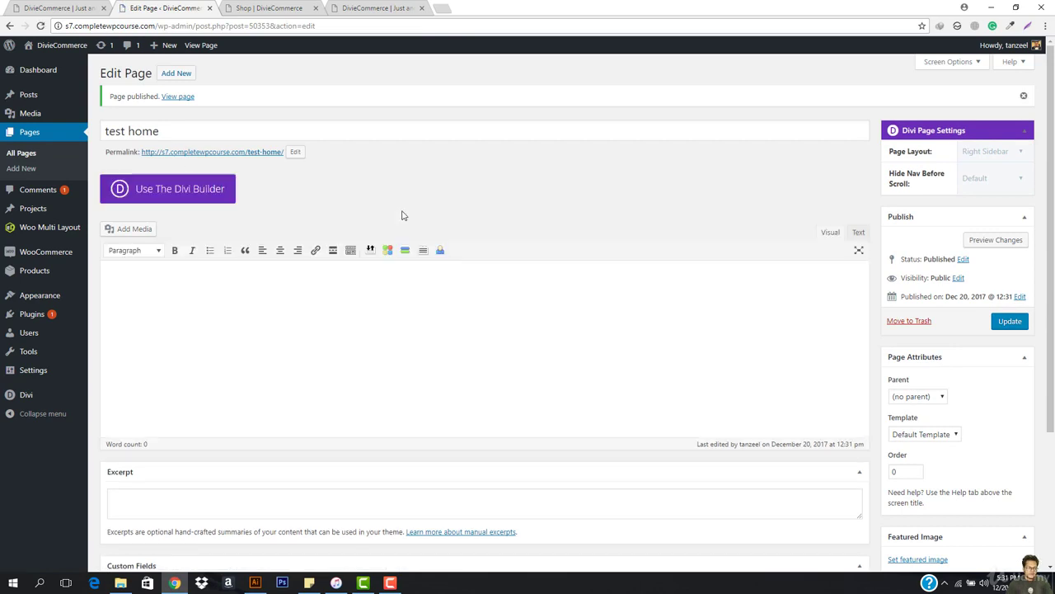
# Enable the Divi Builder for the page and open the section background color in the builder settings
pyautogui.click(212, 189)
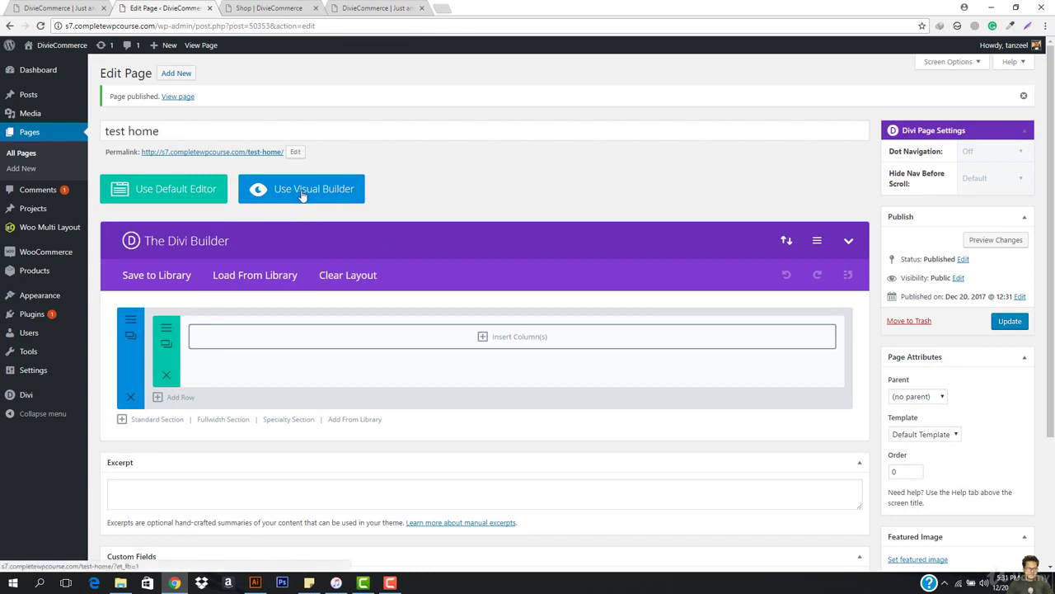
pyautogui.click(816, 241)
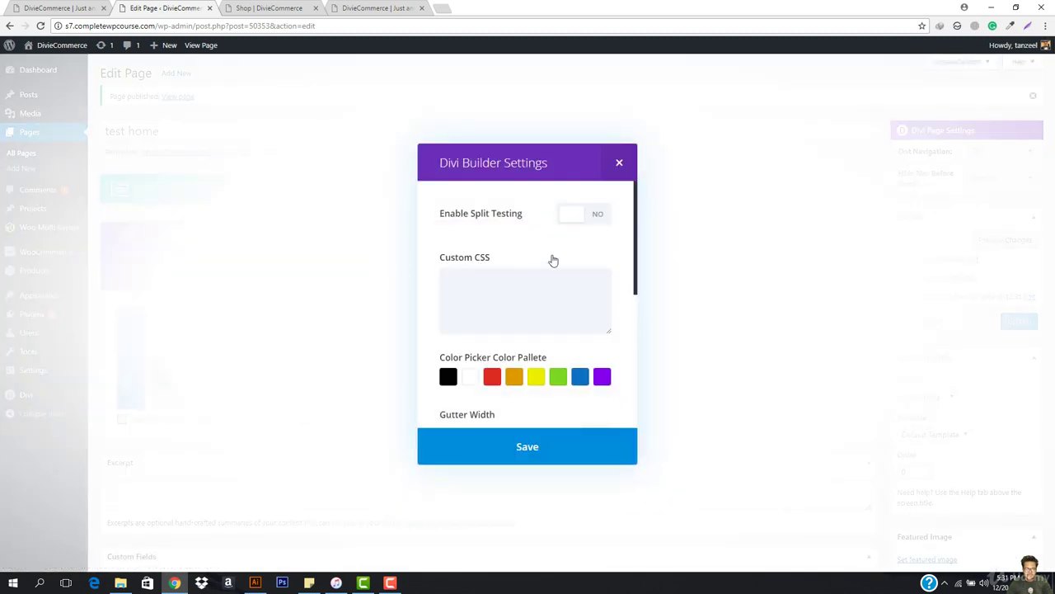
pyautogui.scroll(-5, 547, 280)
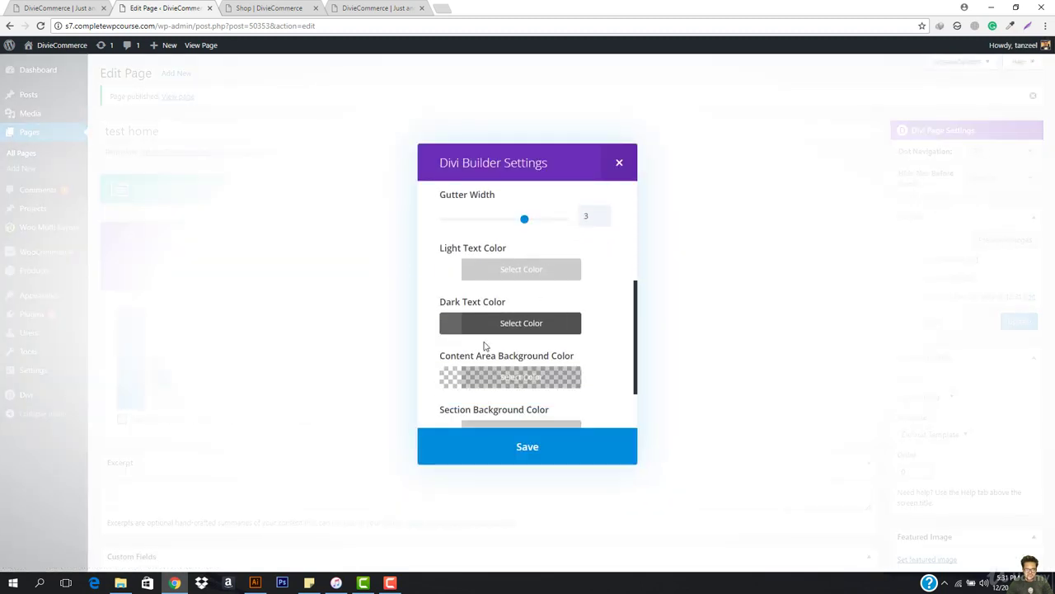
pyautogui.scroll(-2, 511, 329)
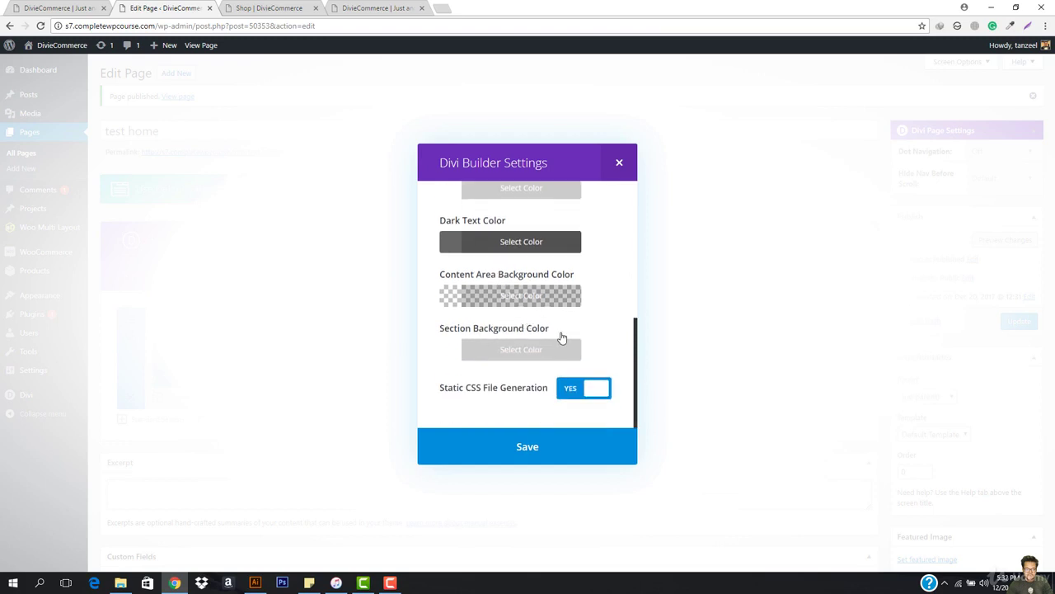
pyautogui.click(499, 350)
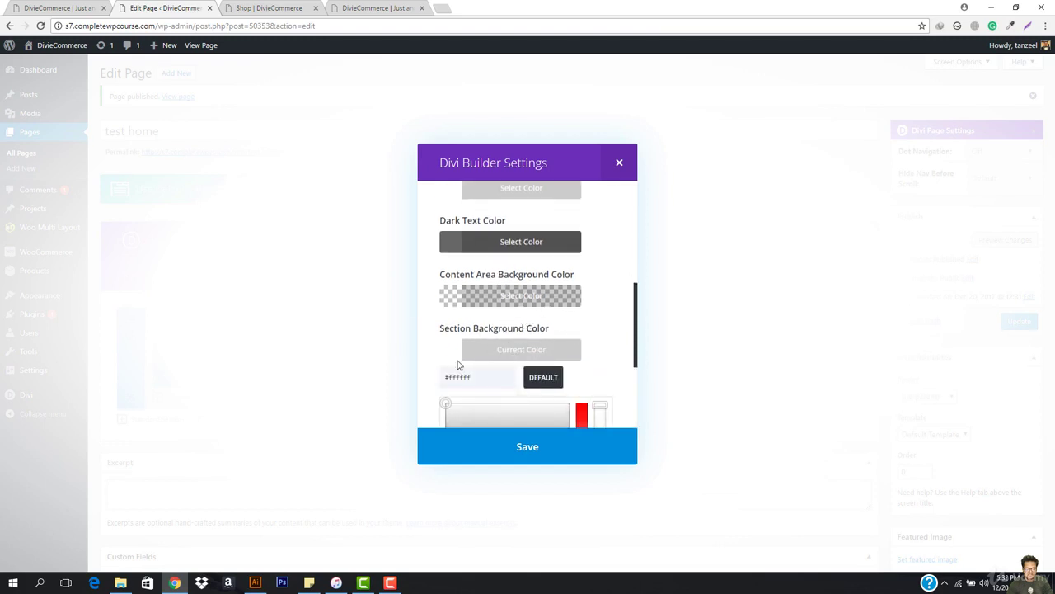
# Sample the hero section's background color #F2EEEA from the shop homepage with the color picker
pyautogui.click(49, 7)
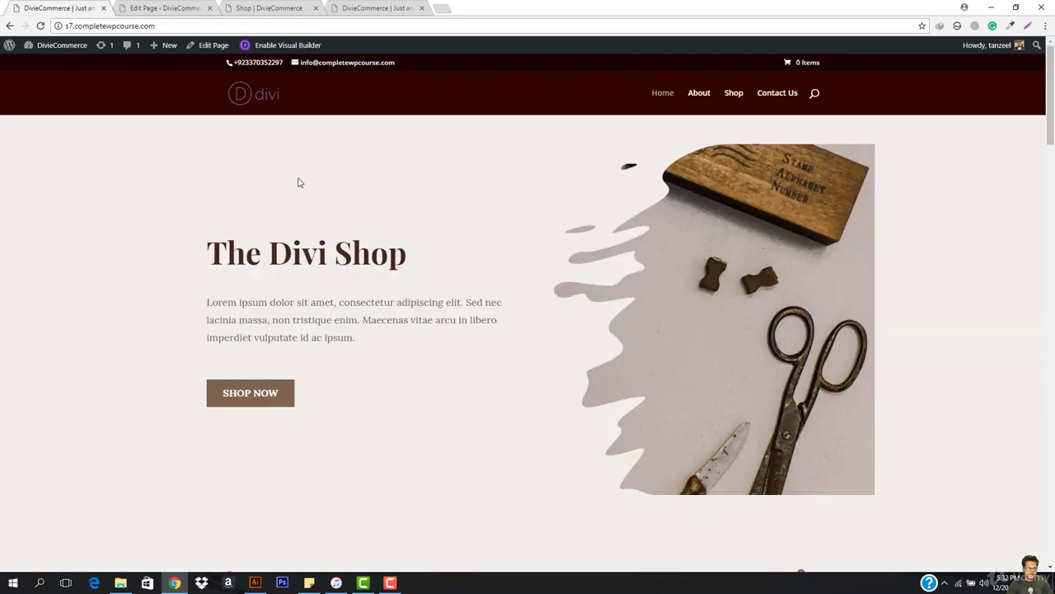
pyautogui.click(1010, 26)
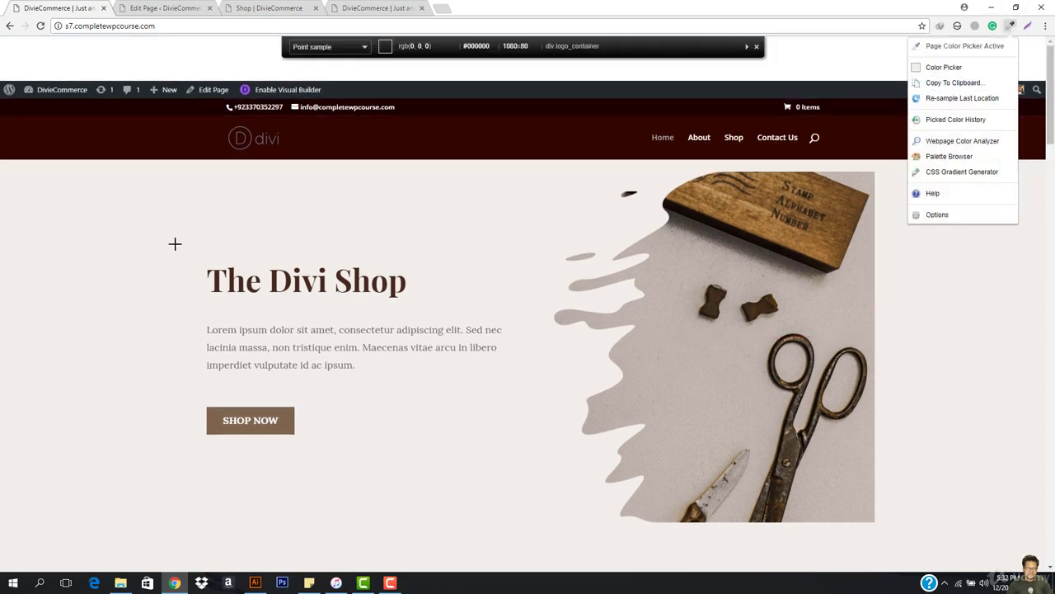
pyautogui.click(151, 270)
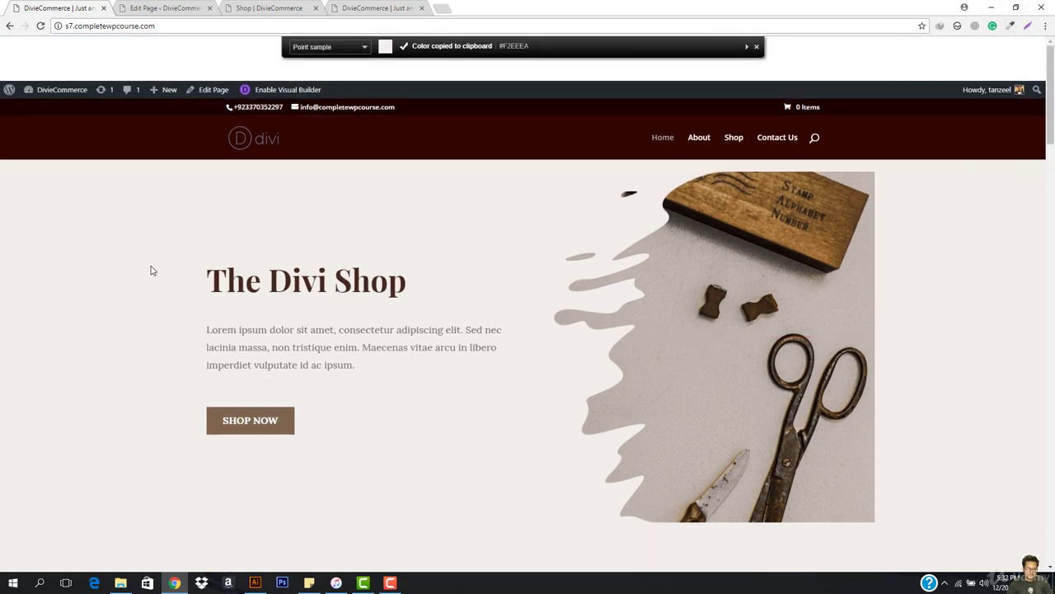
# Set the test page's section background color to the copied #F2EEEA and save the builder settings
pyautogui.click(237, 8)
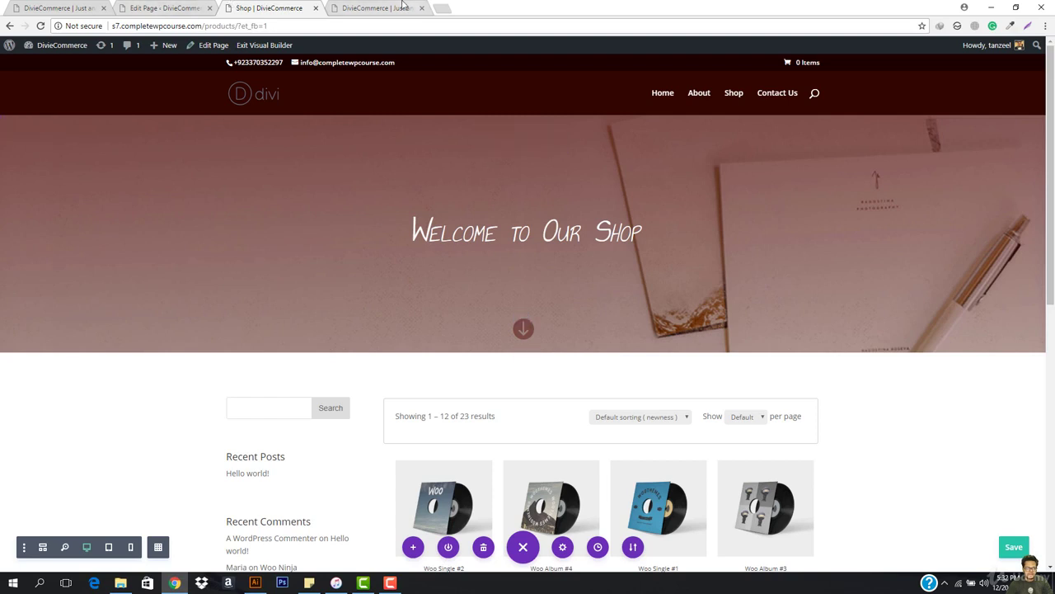
pyautogui.click(403, 7)
pyautogui.hotkey('ctrl', '2')
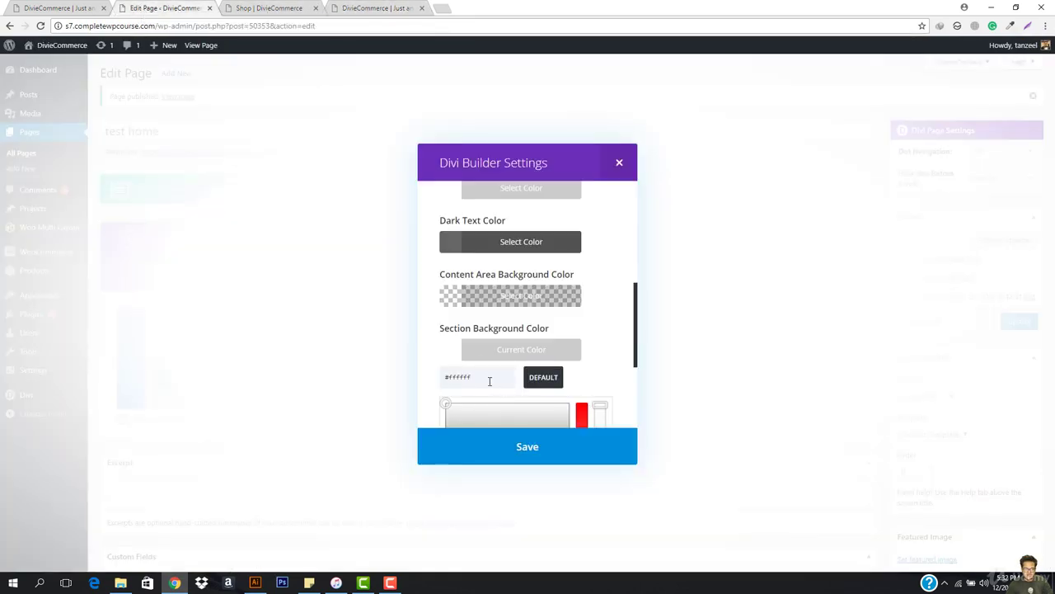
pyautogui.click(489, 381)
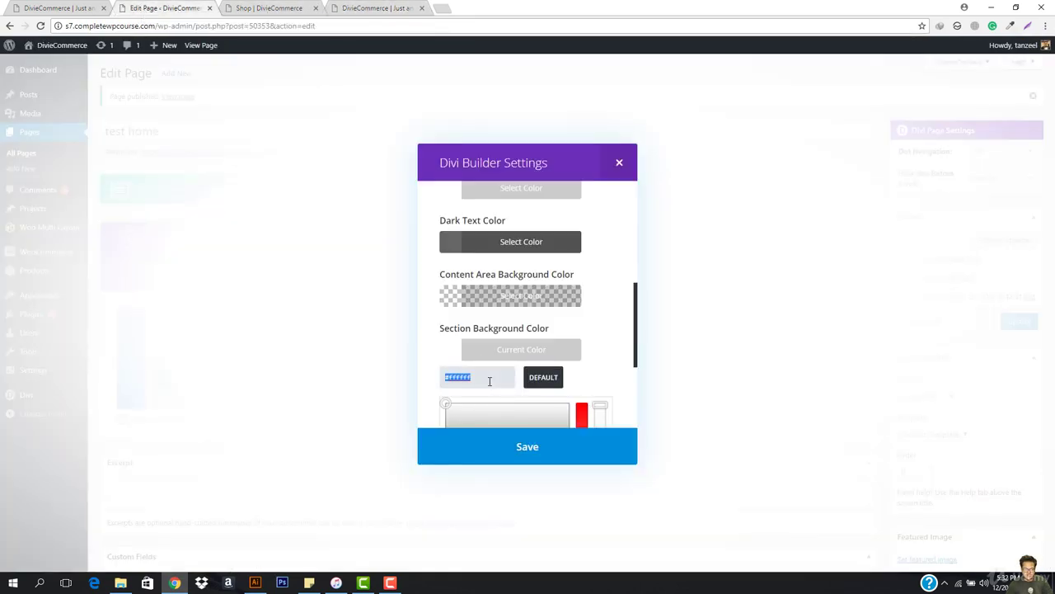
pyautogui.click(516, 445)
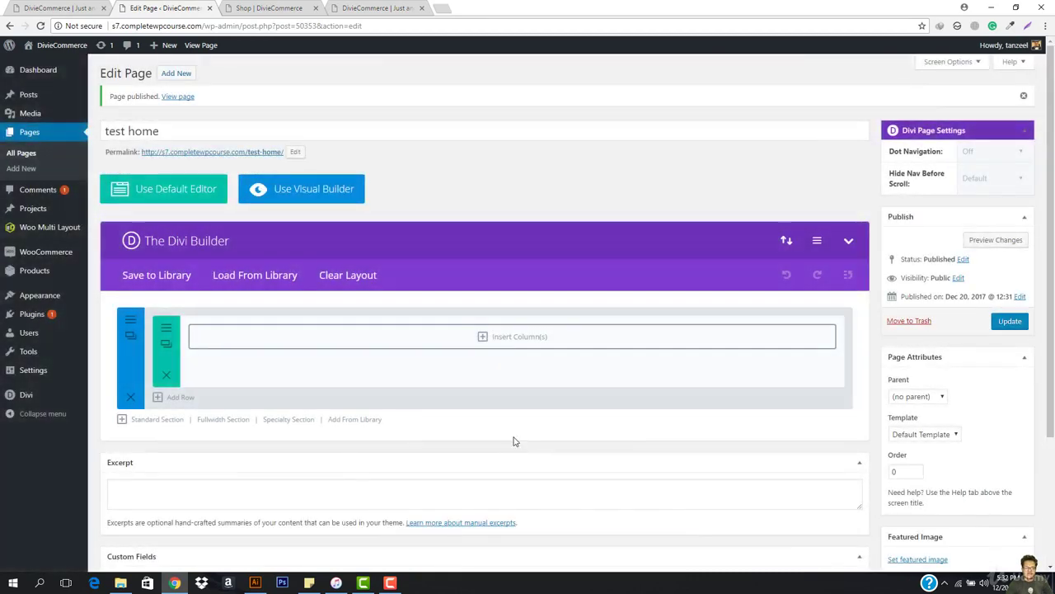
# Update the test home page and open it in the Visual Builder
pyautogui.click(1014, 323)
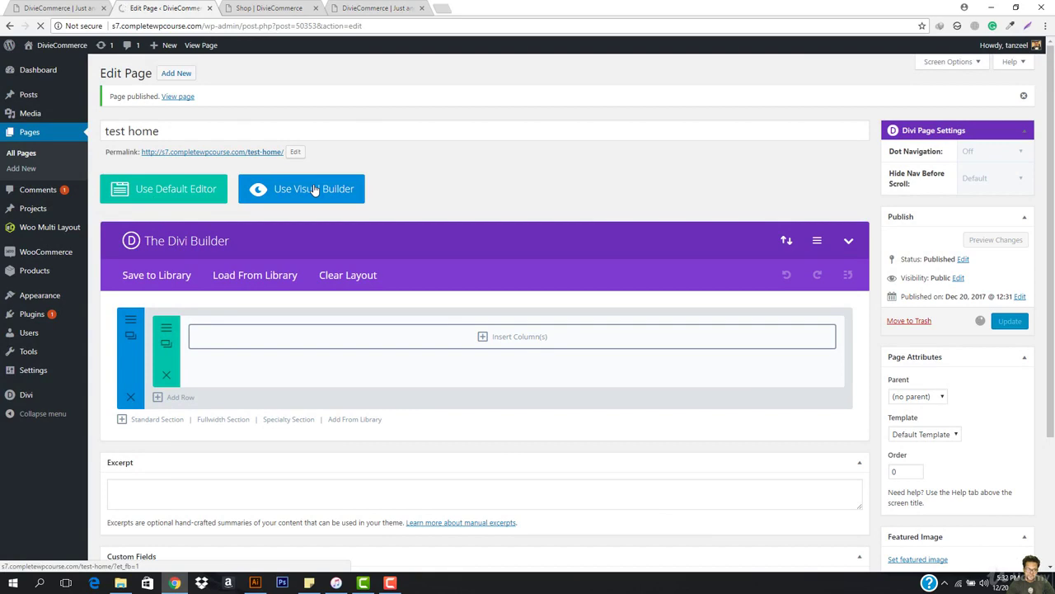
pyautogui.click(58, 8)
pyautogui.click(147, 6)
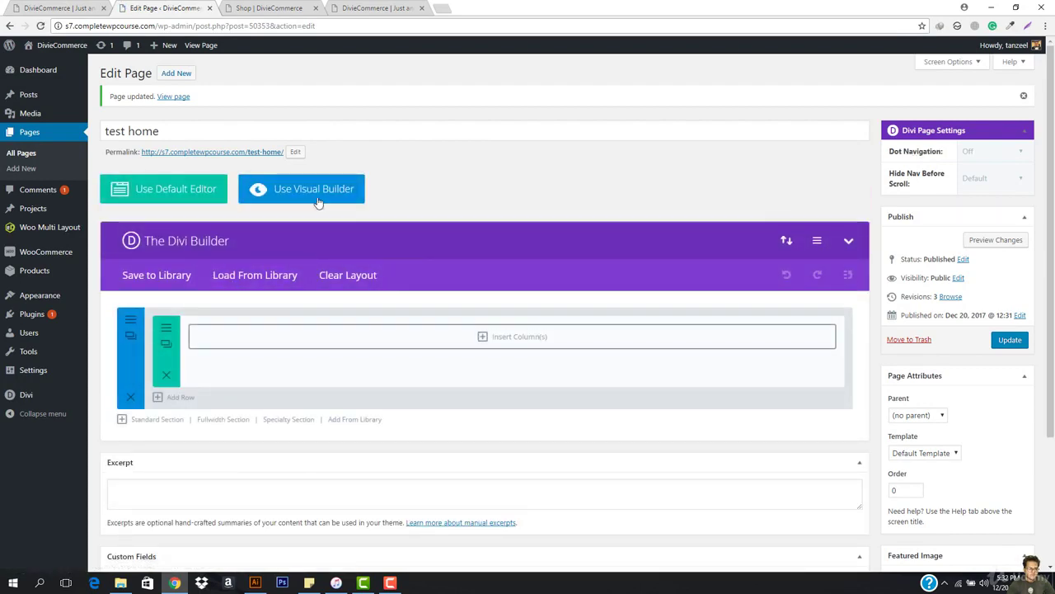
pyautogui.click(316, 190)
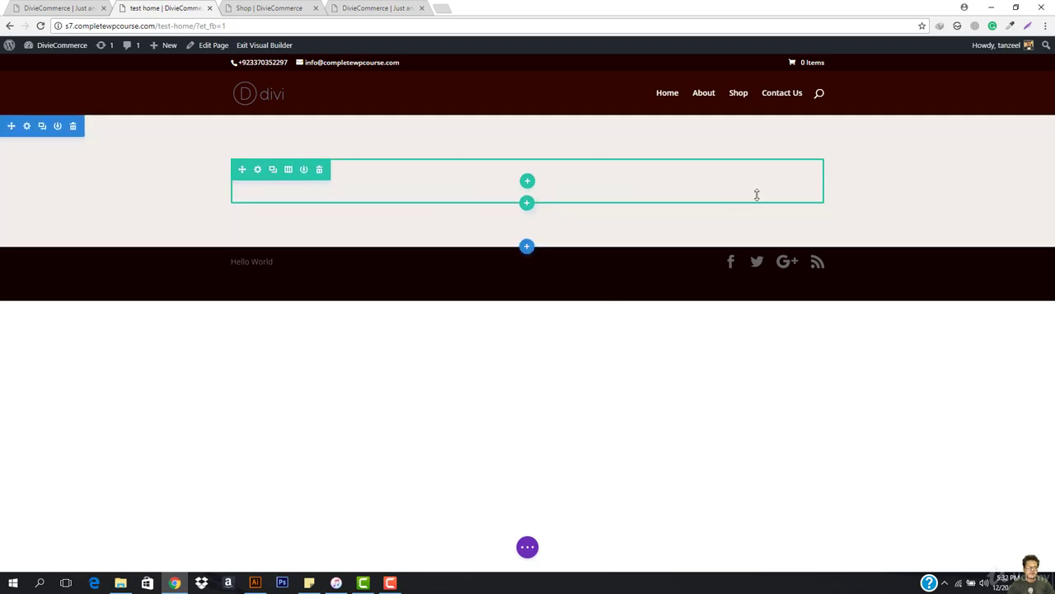
# Open the existing shop homepage in the Visual Builder as a reference for the test page
pyautogui.click(54, 6)
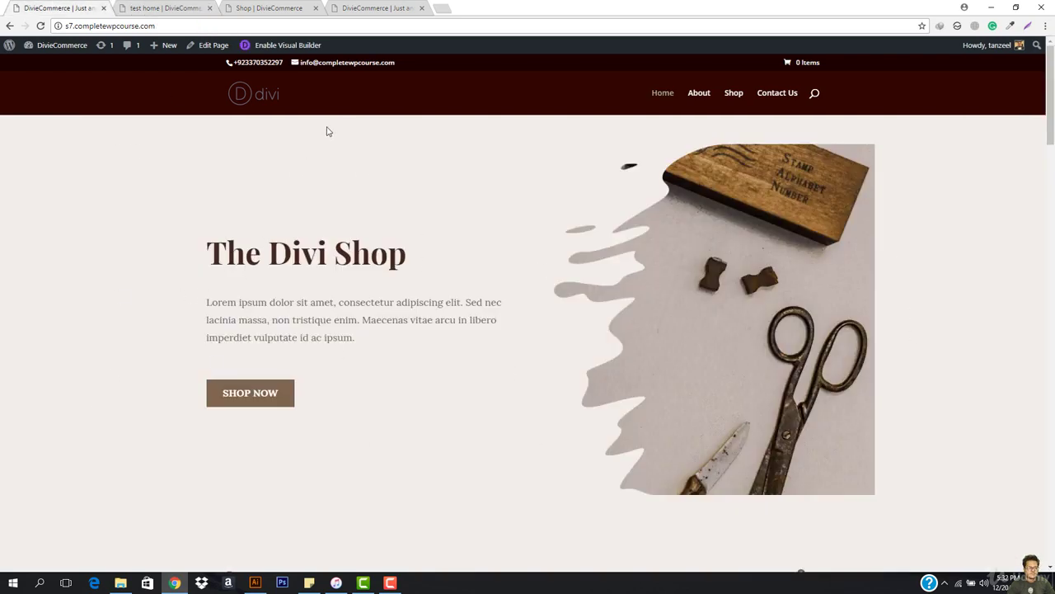
pyautogui.click(280, 45)
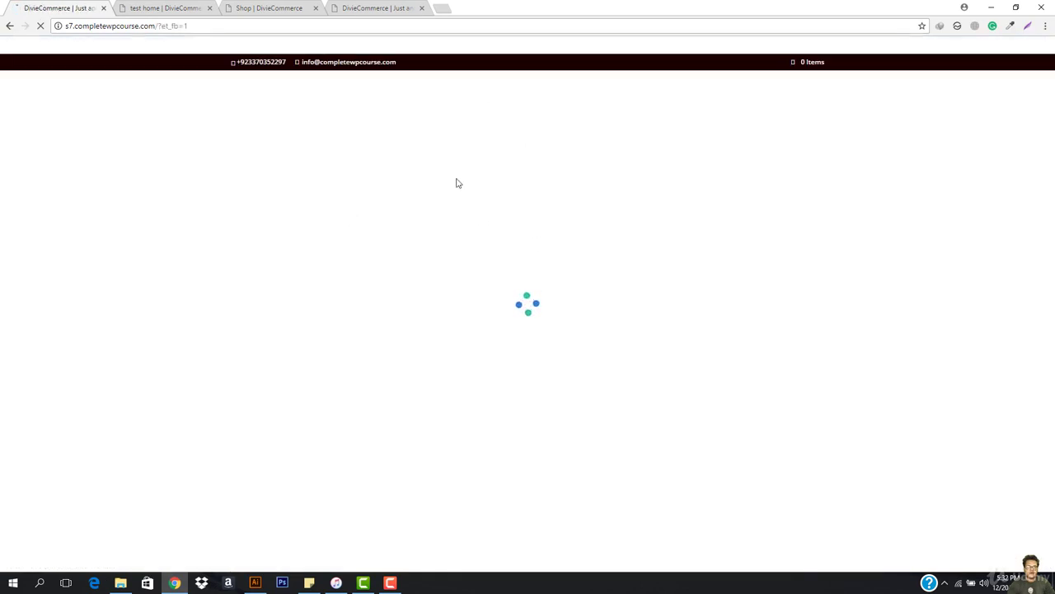
pyautogui.click(152, 7)
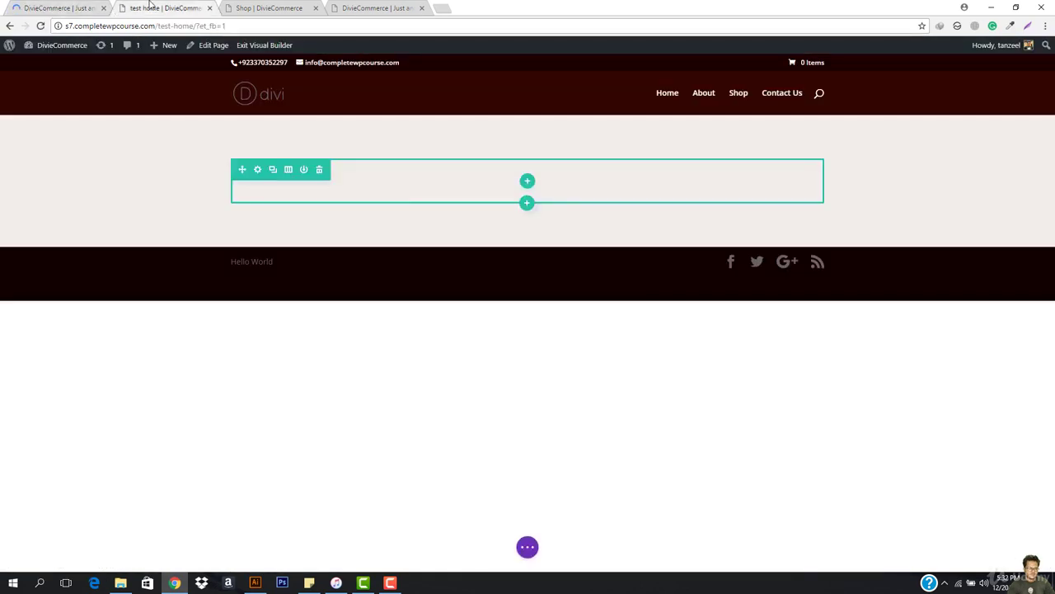
pyautogui.click(79, 7)
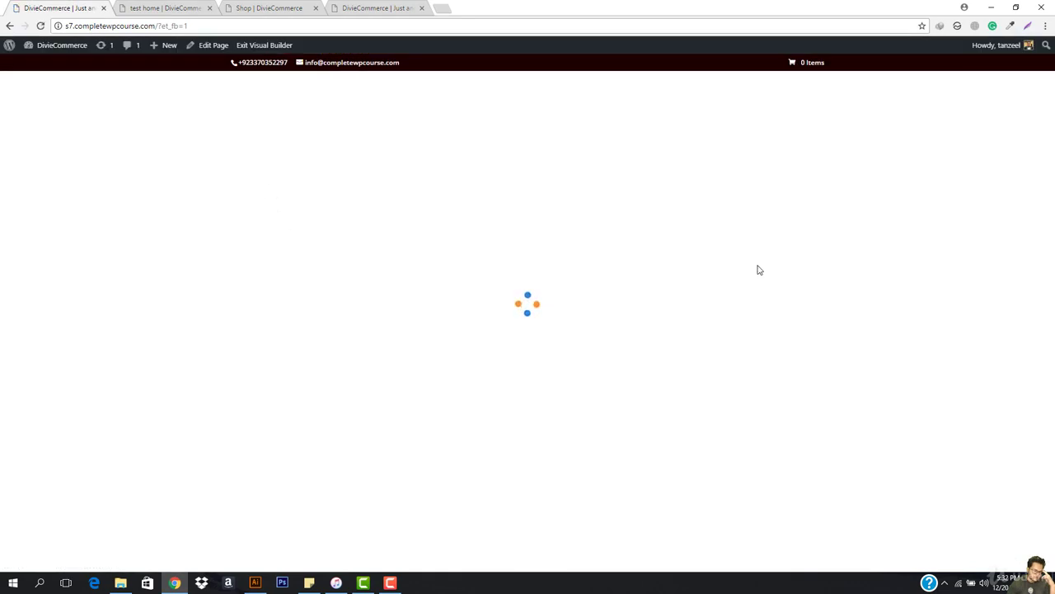
pyautogui.click(142, 8)
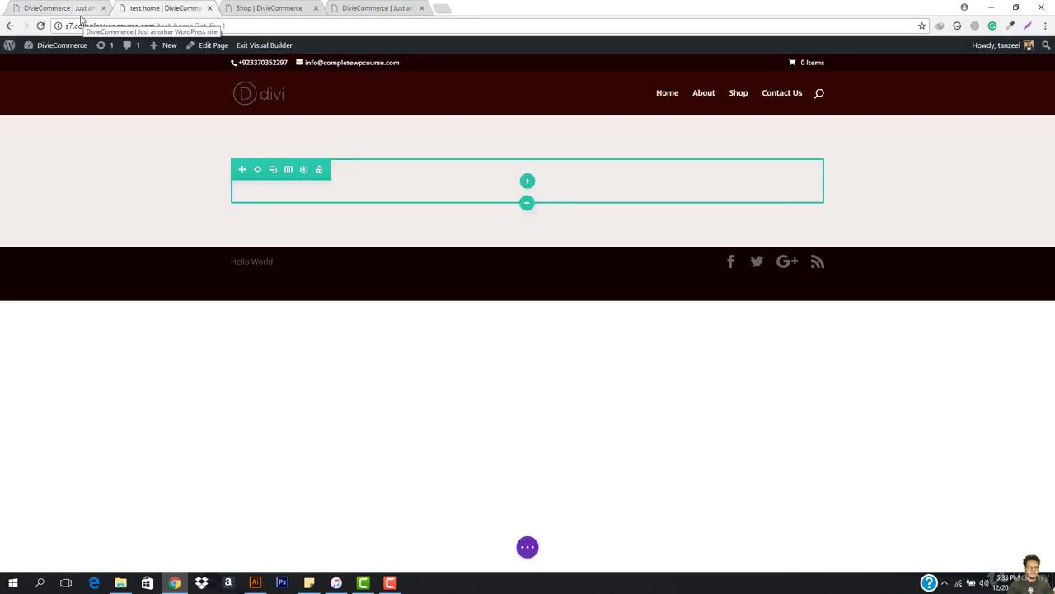
pyautogui.click(39, 5)
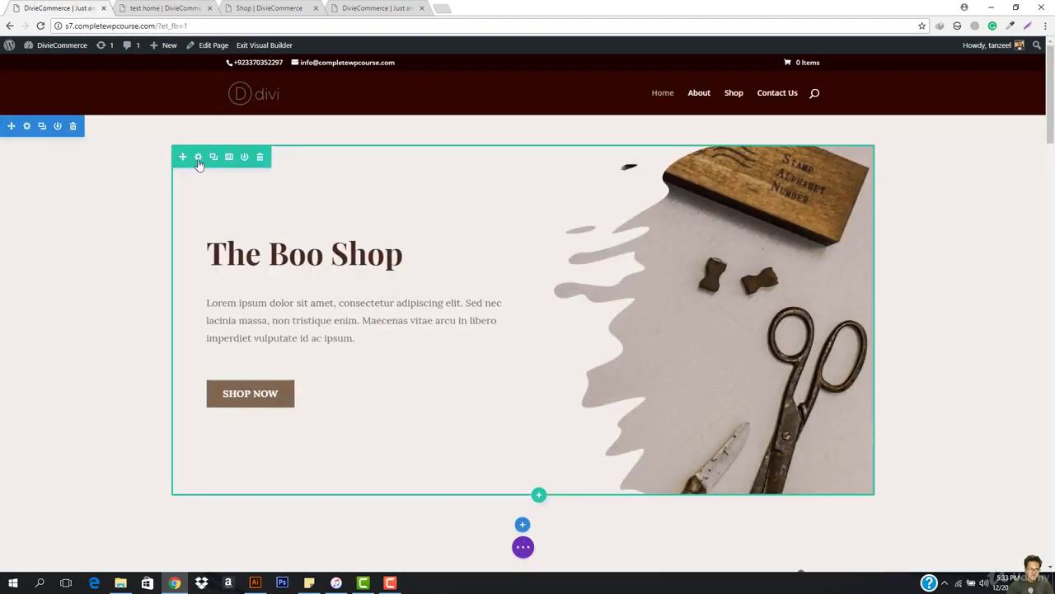
# Give the empty row on the test home page a layout of two equal columns
pyautogui.click(166, 5)
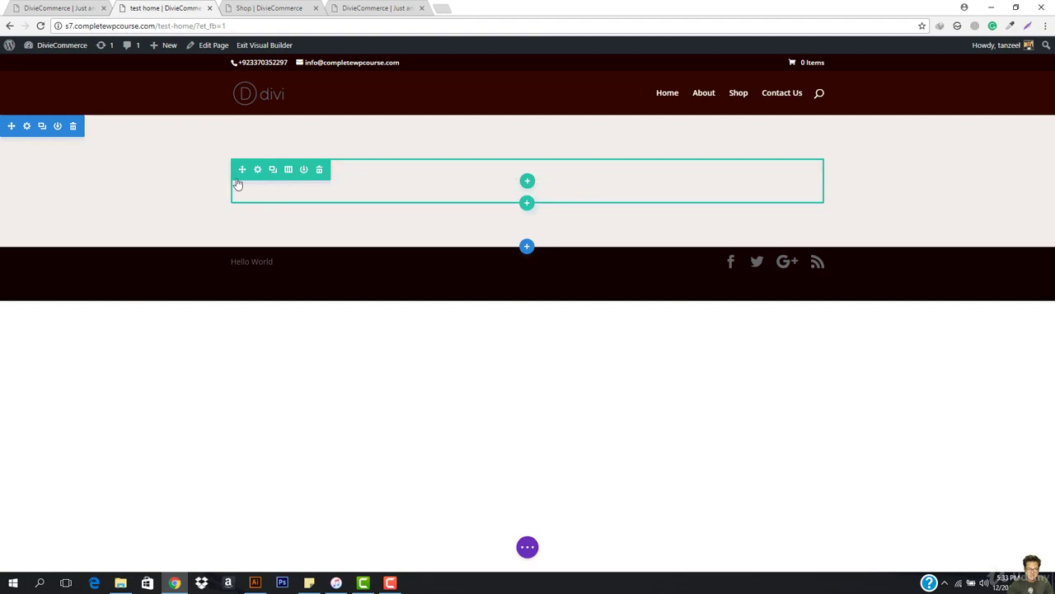
pyautogui.click(288, 169)
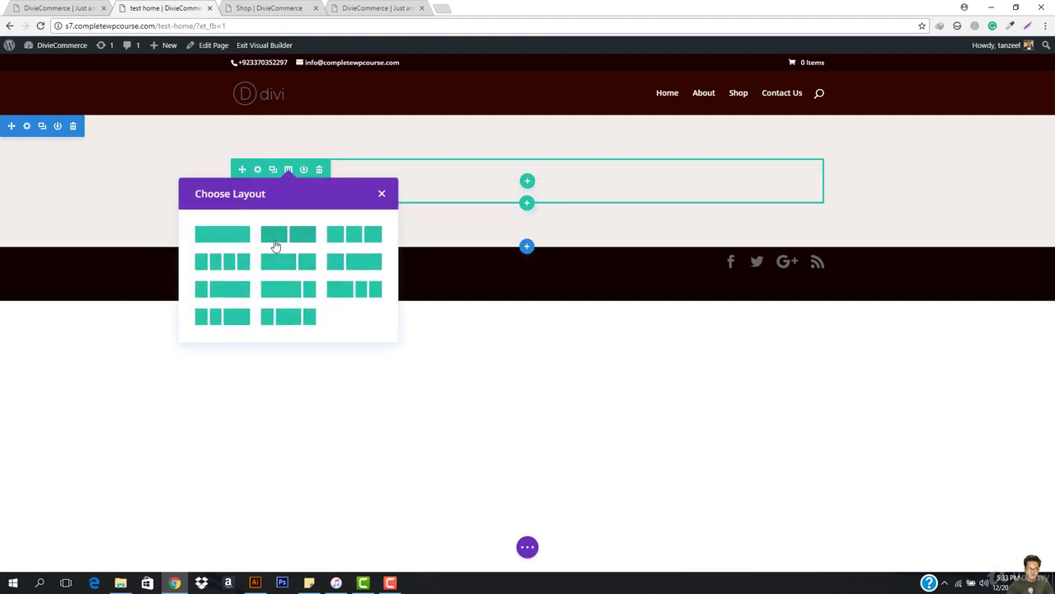
pyautogui.click(275, 236)
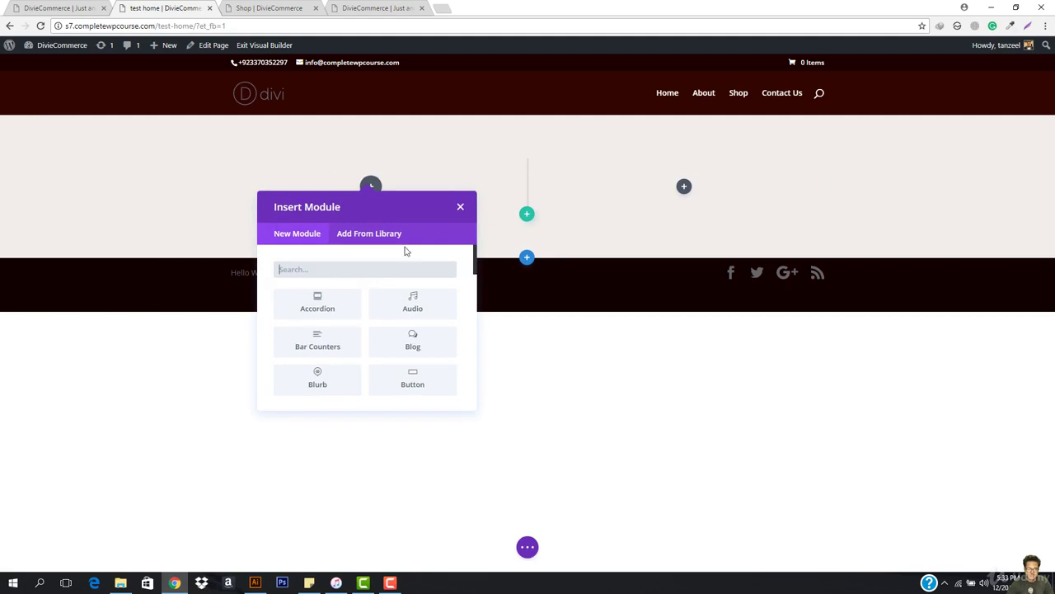
# Look at the settings of the Shop Now button module on the reference homepage and close them
pyautogui.click(25, 7)
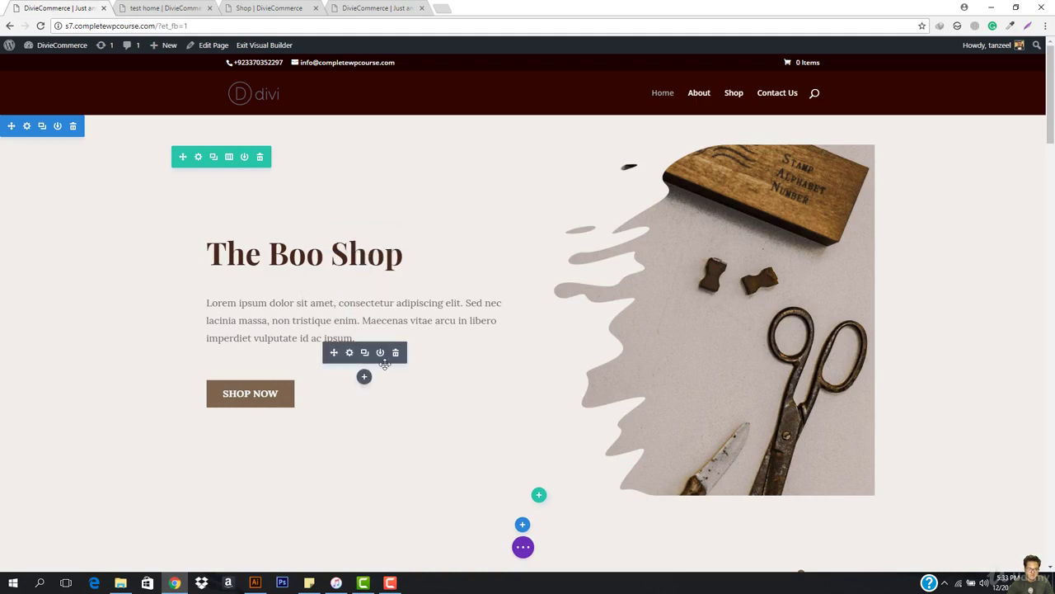
pyautogui.click(350, 353)
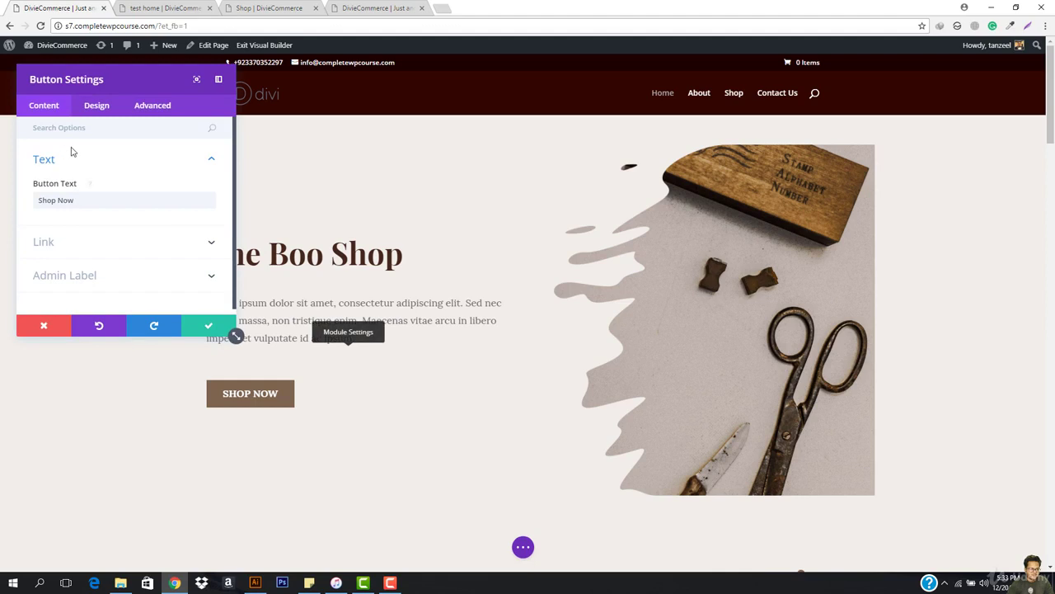
pyautogui.click(41, 325)
# Insert a Text module containing "The Boo Shop" in the first column of the test home page's row
pyautogui.click(157, 8)
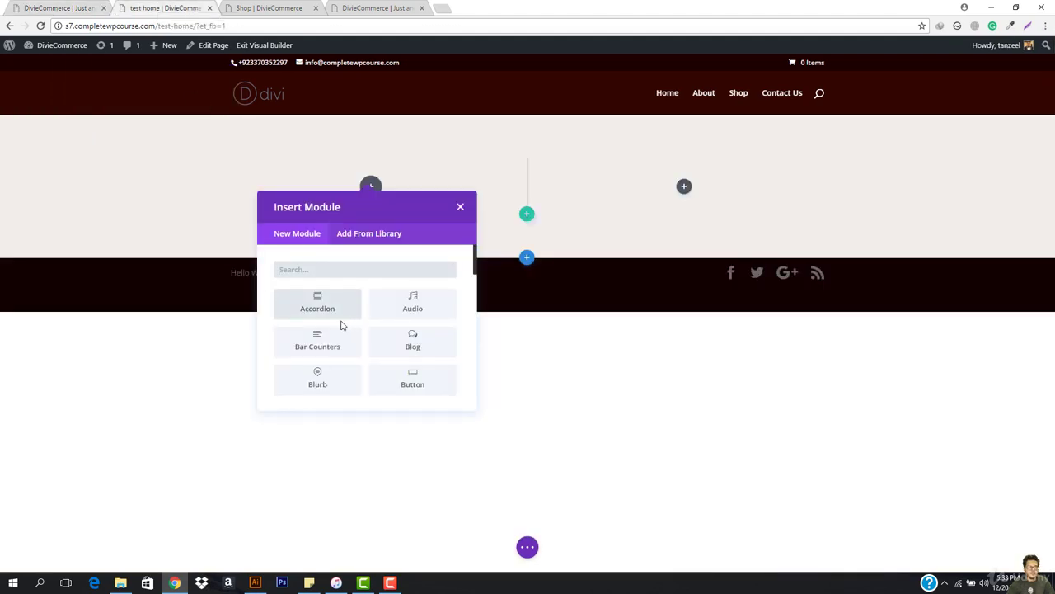
pyautogui.scroll(-5, 358, 355)
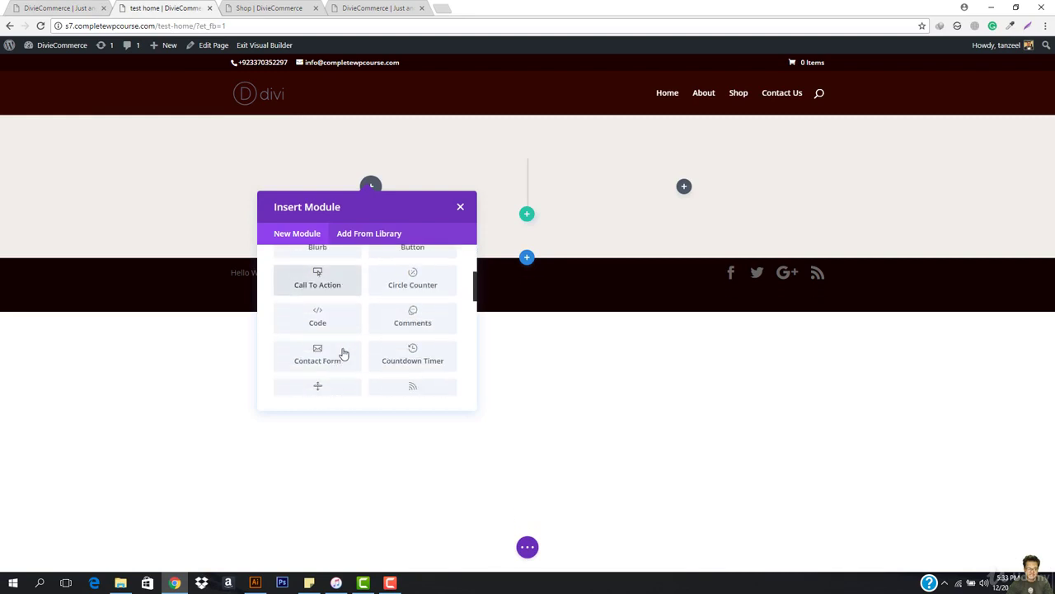
pyautogui.write('test')
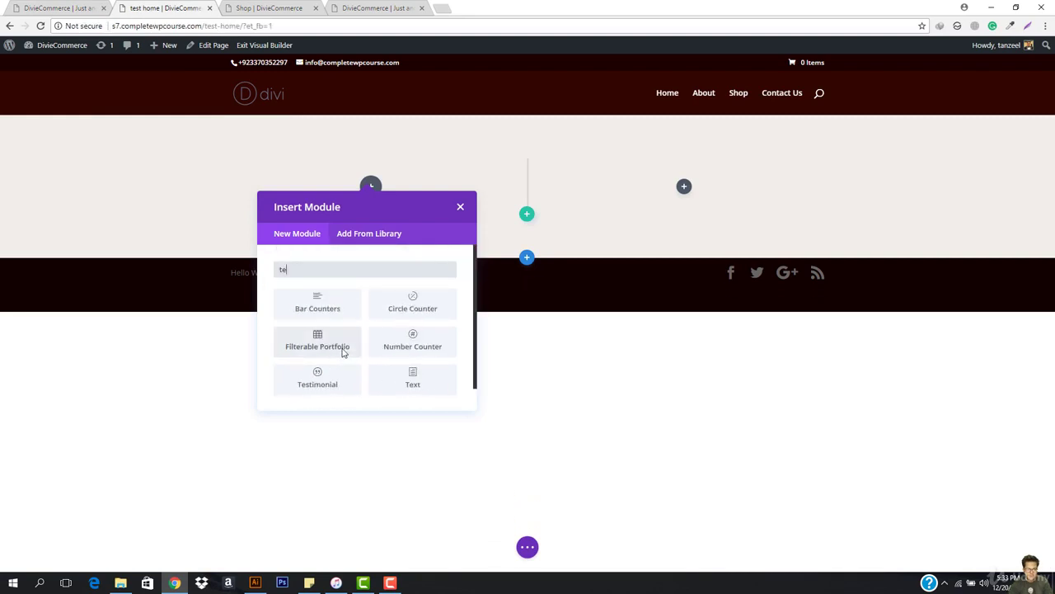
pyautogui.press('BackSpace')
pyautogui.press('BackSpace')
pyautogui.write('ct')
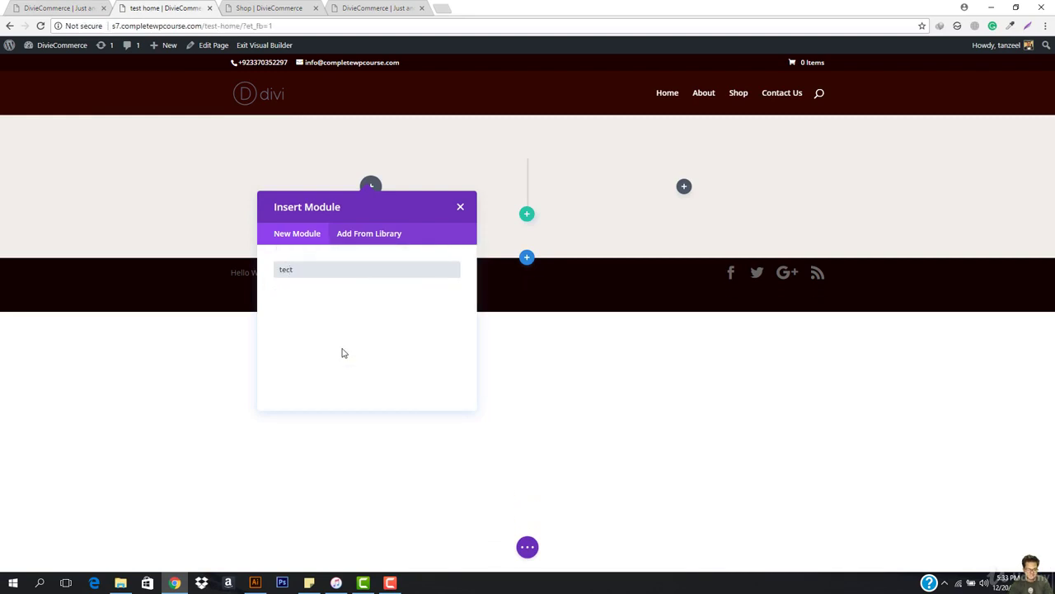
pyautogui.press('BackSpace')
pyautogui.press('BackSpace')
pyautogui.write('xt')
pyautogui.press('Return')
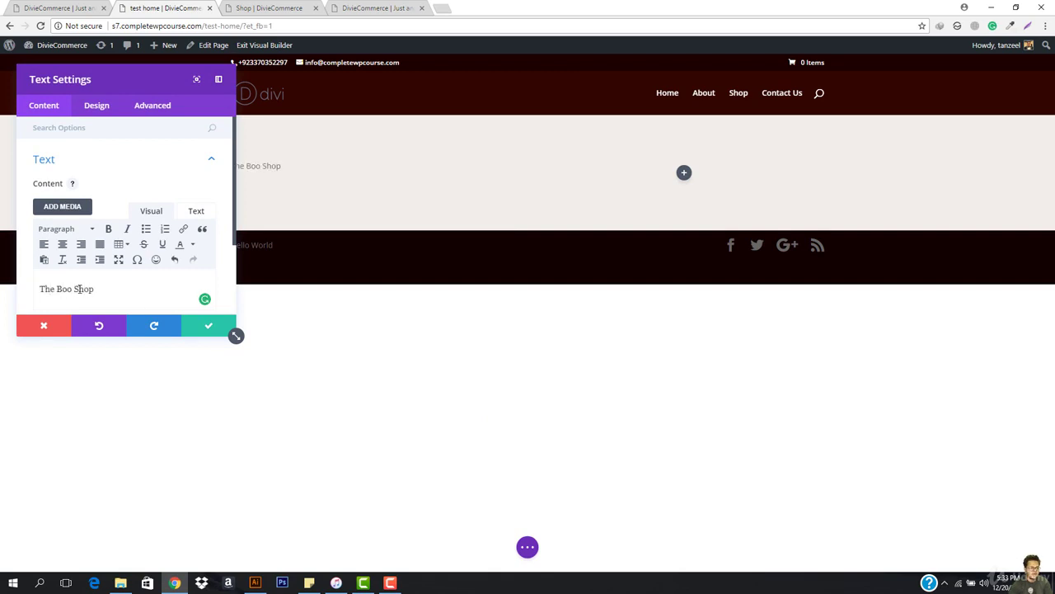
# Format the "The Boo Shop" text as Heading 1 and save the text module
pyautogui.click(83, 231)
pyautogui.click(63, 273)
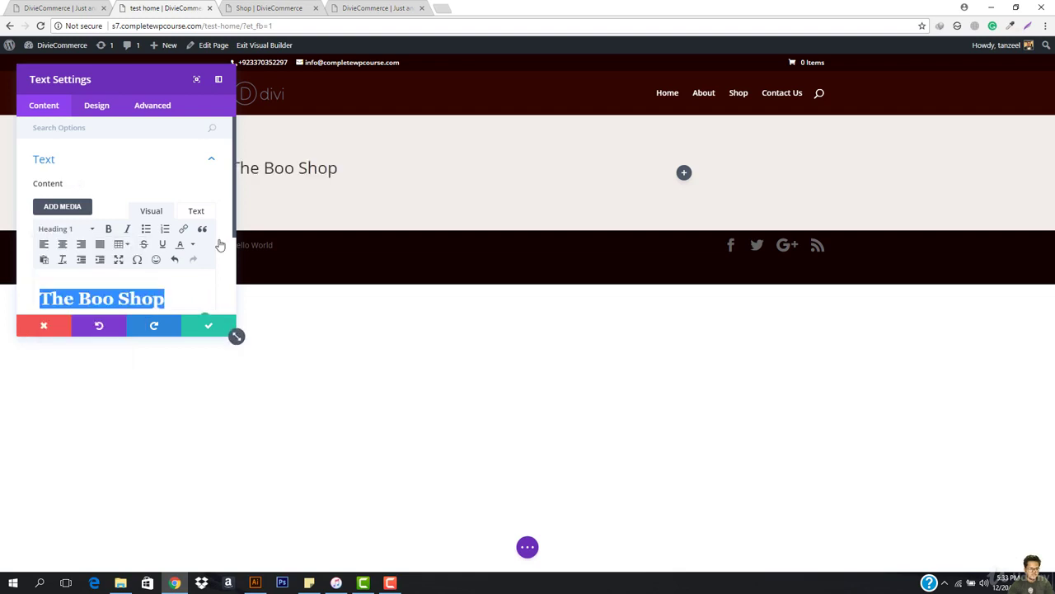
pyautogui.click(206, 329)
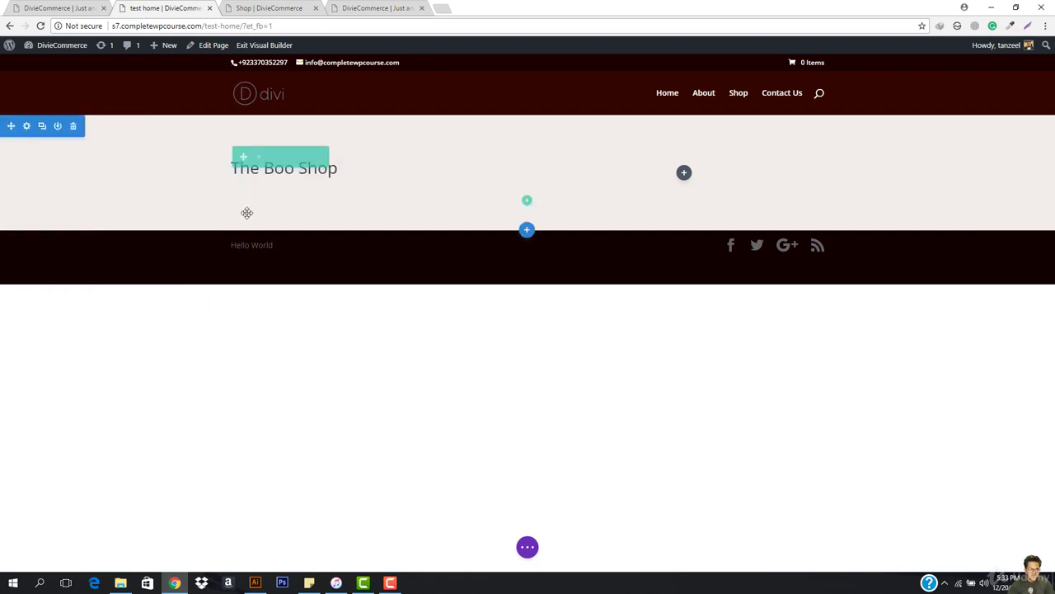
# Insert a second Text module below the "The Boo Shop" heading in the first column
pyautogui.click(368, 188)
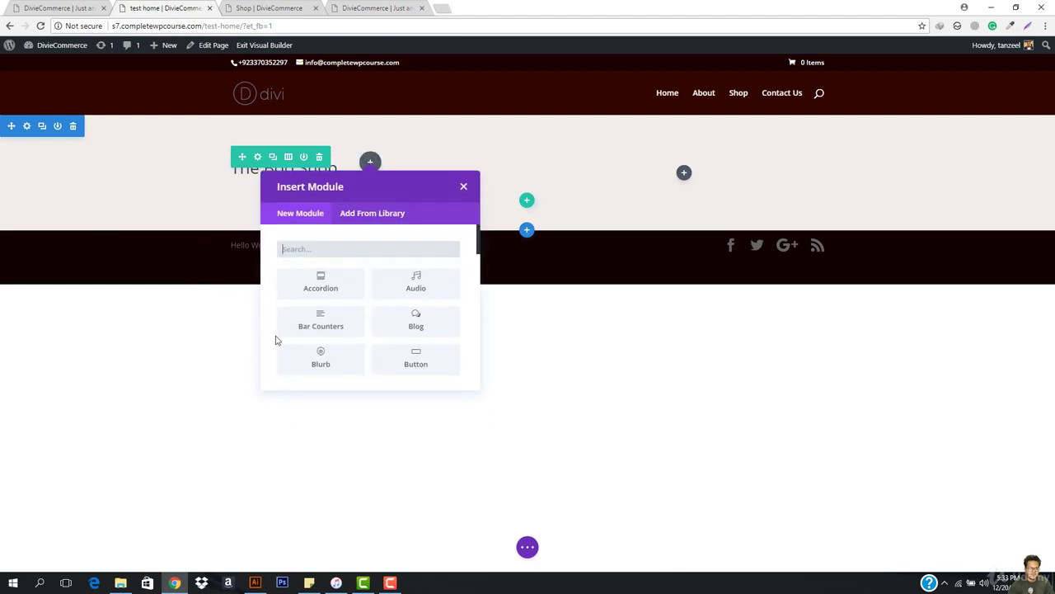
pyautogui.write('text')
pyautogui.click(369, 280)
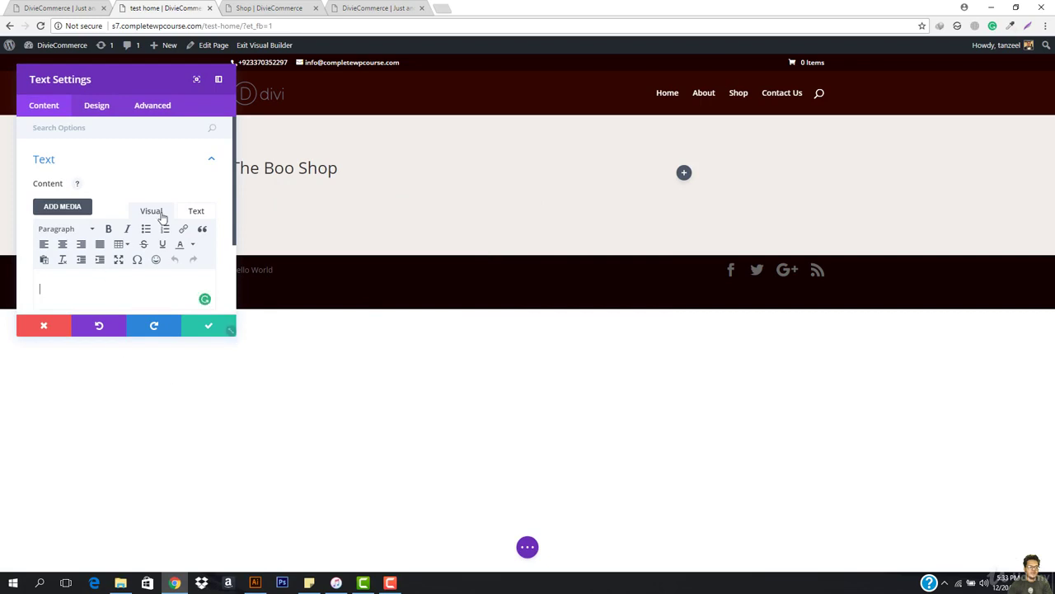
# Copy the lorem ipsum paragraph from the reference homepage into the new text module and save it
pyautogui.click(74, 8)
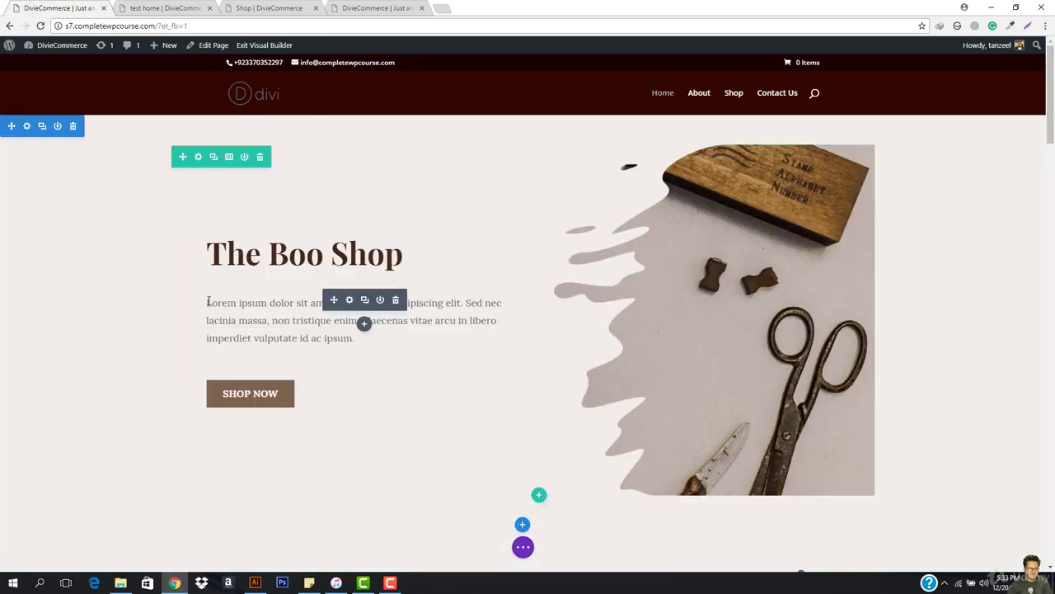
pyautogui.moveTo(207, 303); pyautogui.dragTo(384, 333)
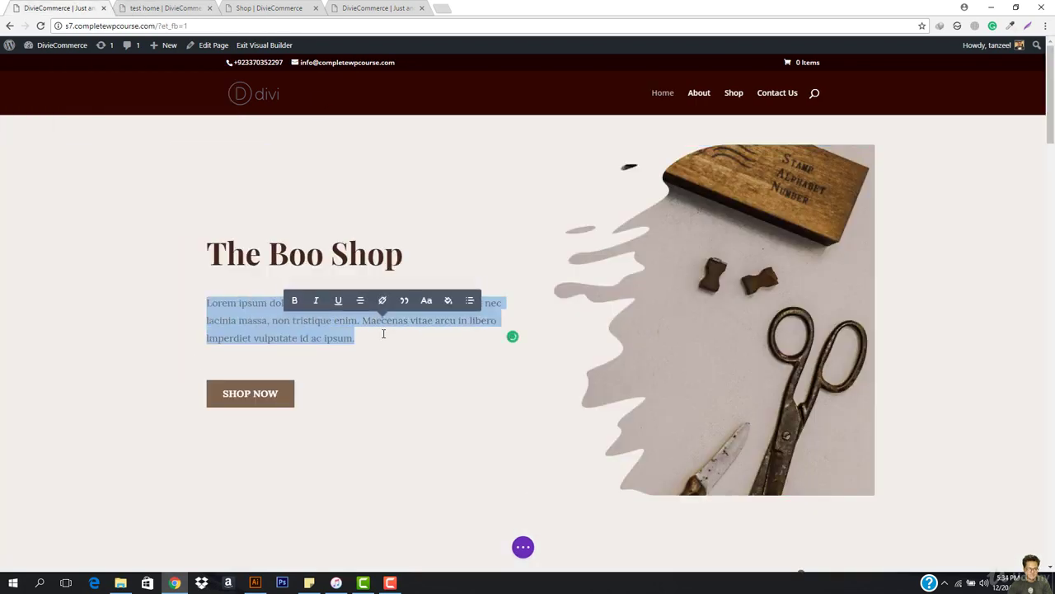
pyautogui.click(138, 8)
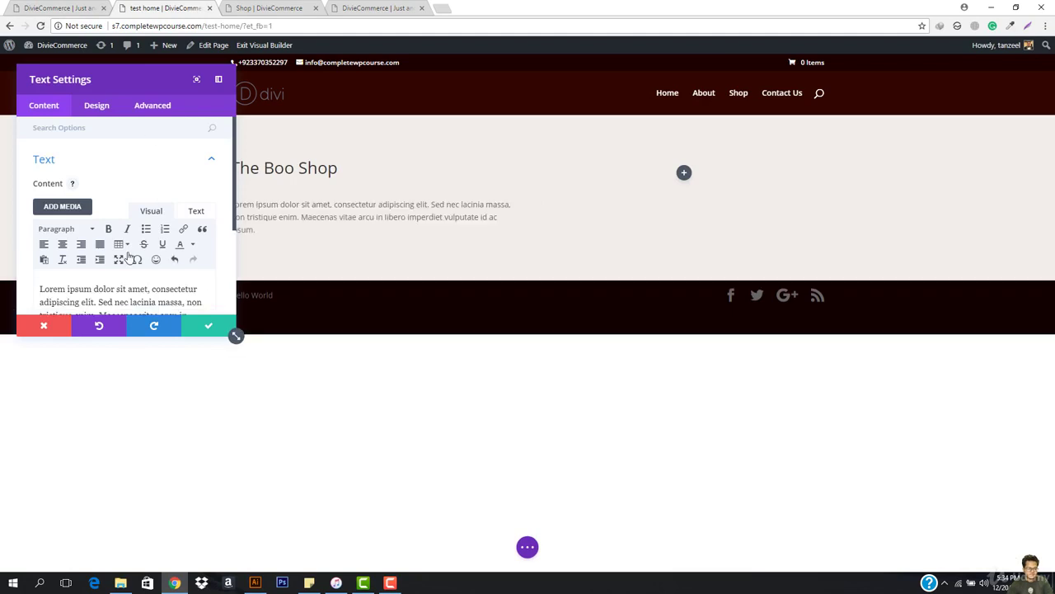
pyautogui.click(208, 326)
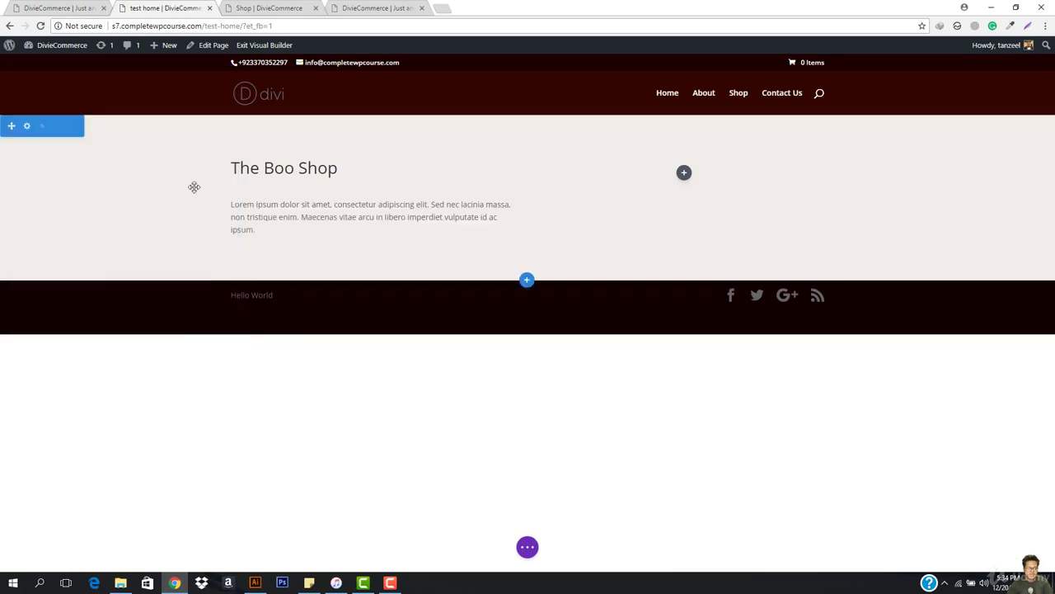
# Insert a Button module below the paragraph and set its text to "Shop Now"
pyautogui.click(371, 229)
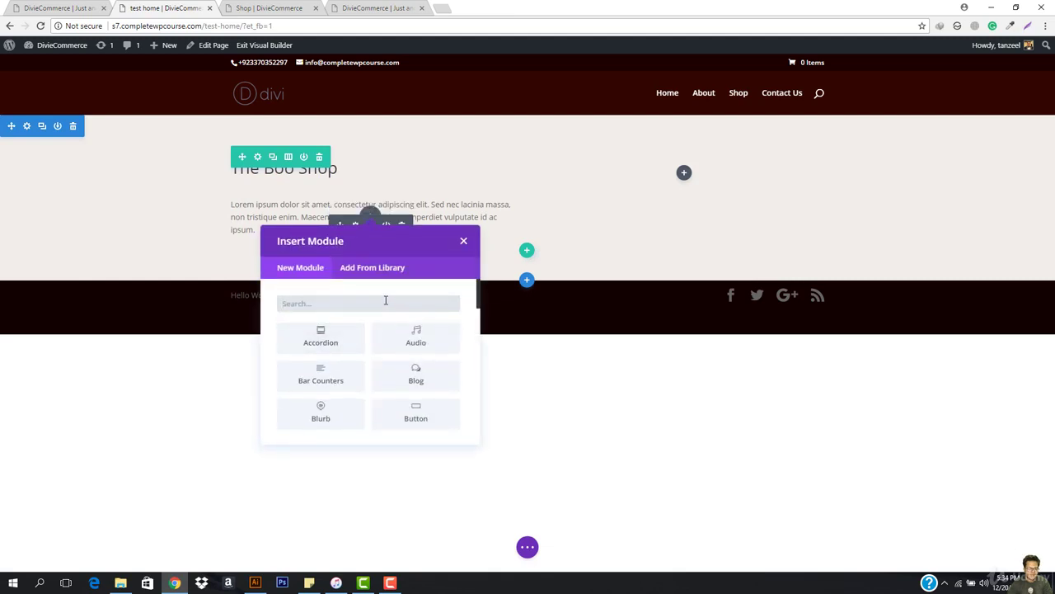
pyautogui.write('bu')
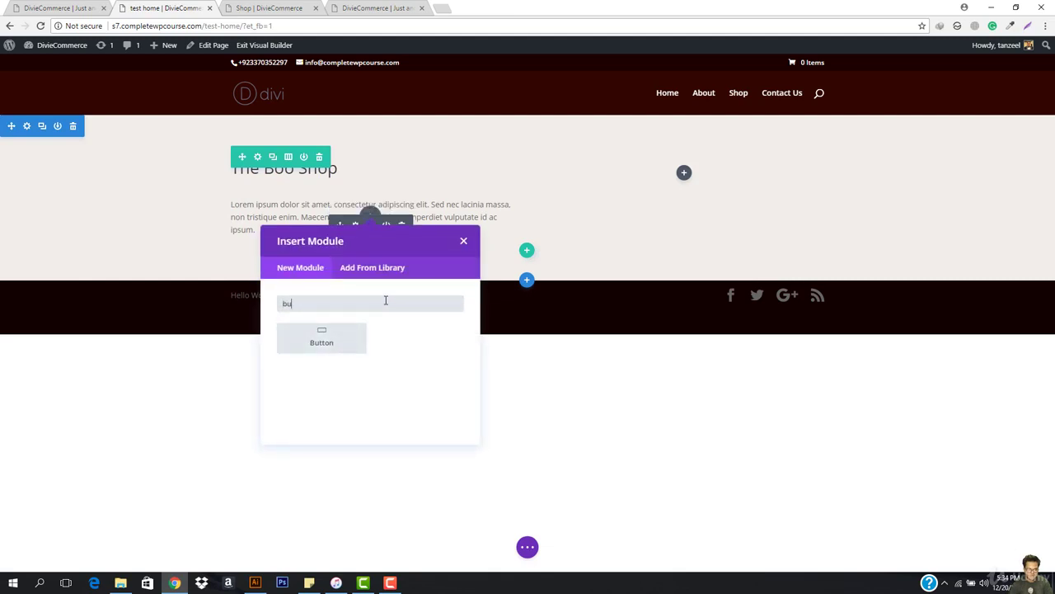
pyautogui.click(320, 346)
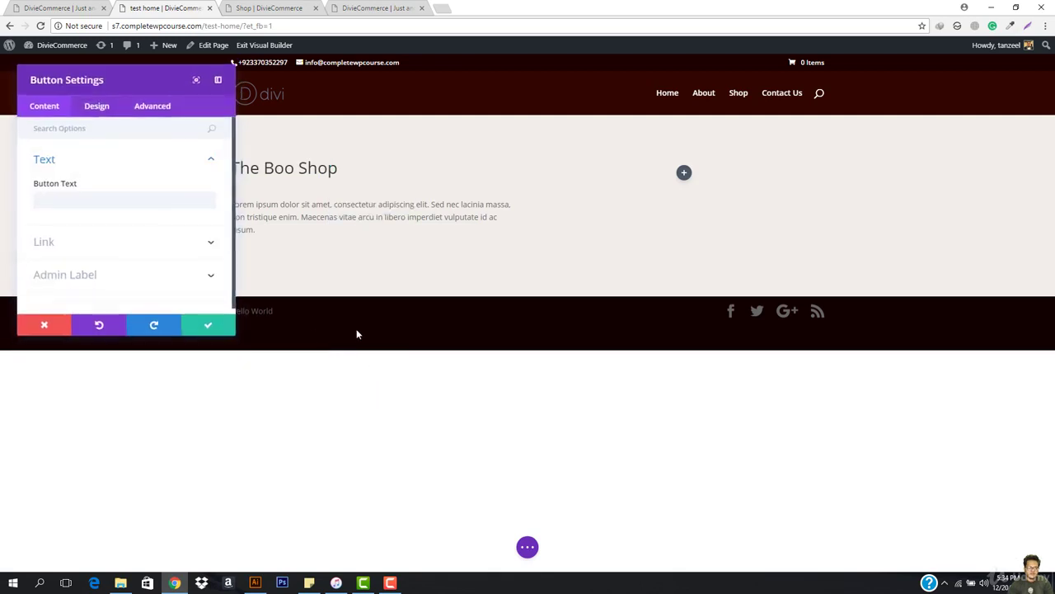
pyautogui.click(121, 200)
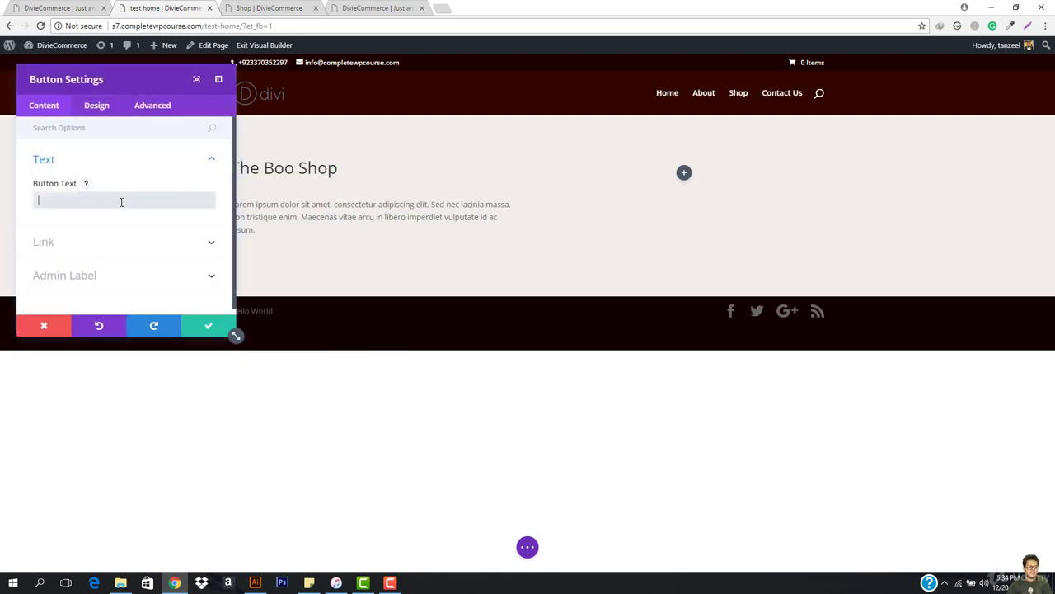
pyautogui.write('Shop N')
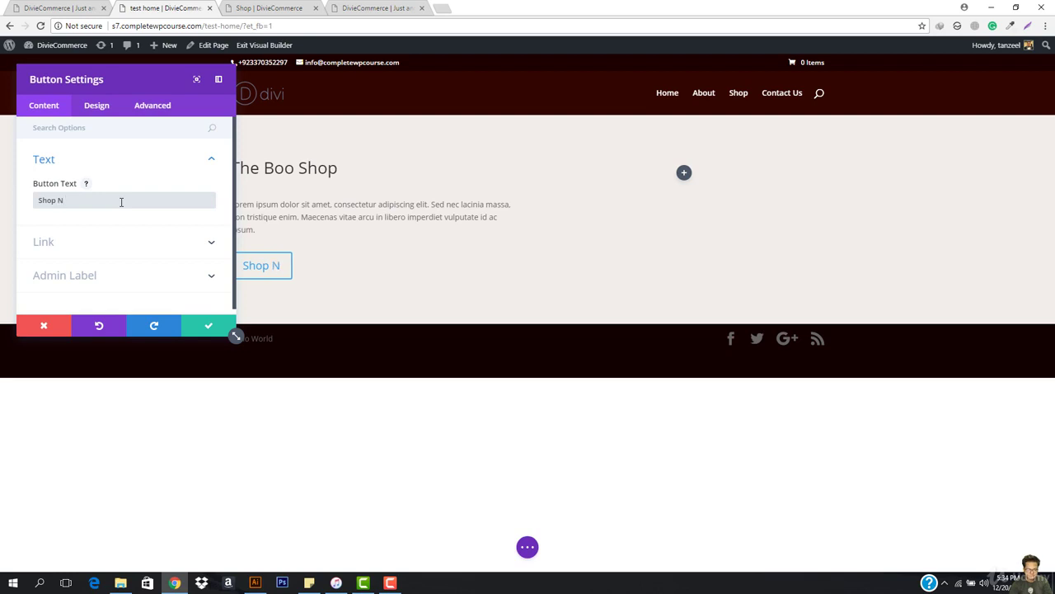
pyautogui.write('ow')
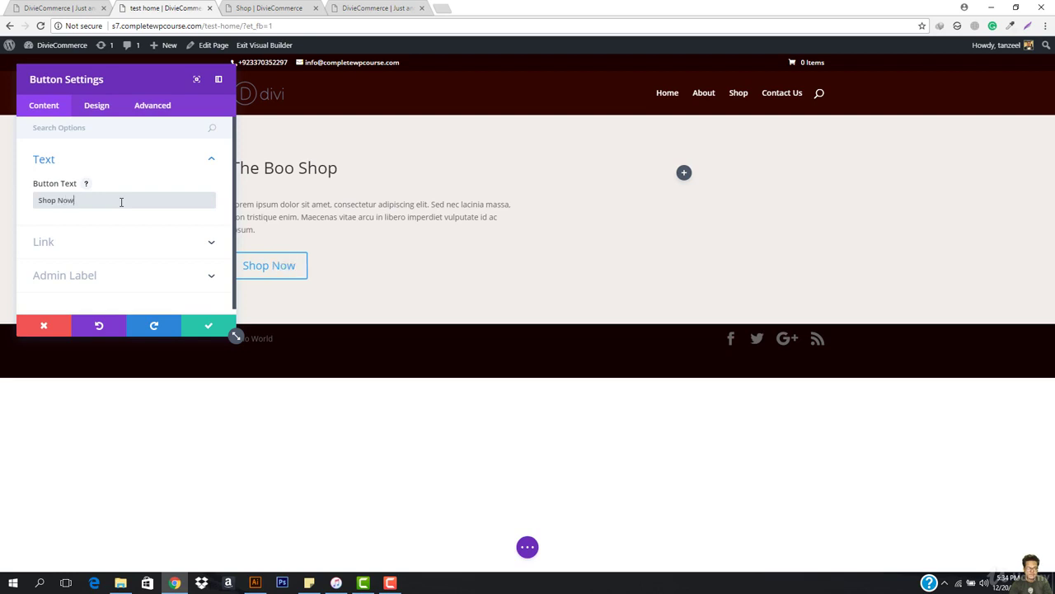
# Link the Shop Now button to the /shop URL and save the button module
pyautogui.click(71, 247)
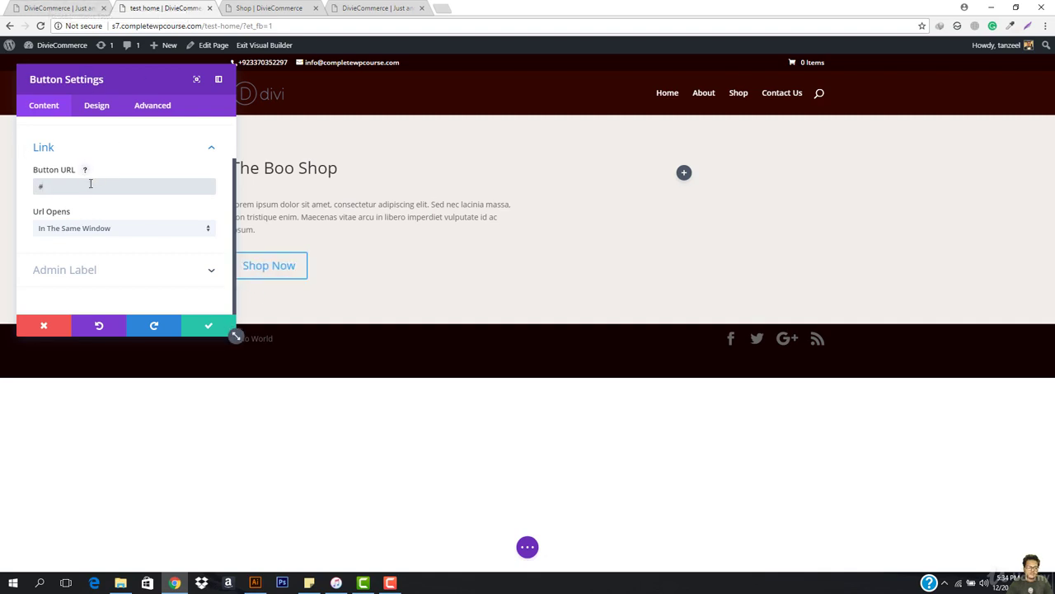
pyautogui.write('/shop')
pyautogui.click(208, 326)
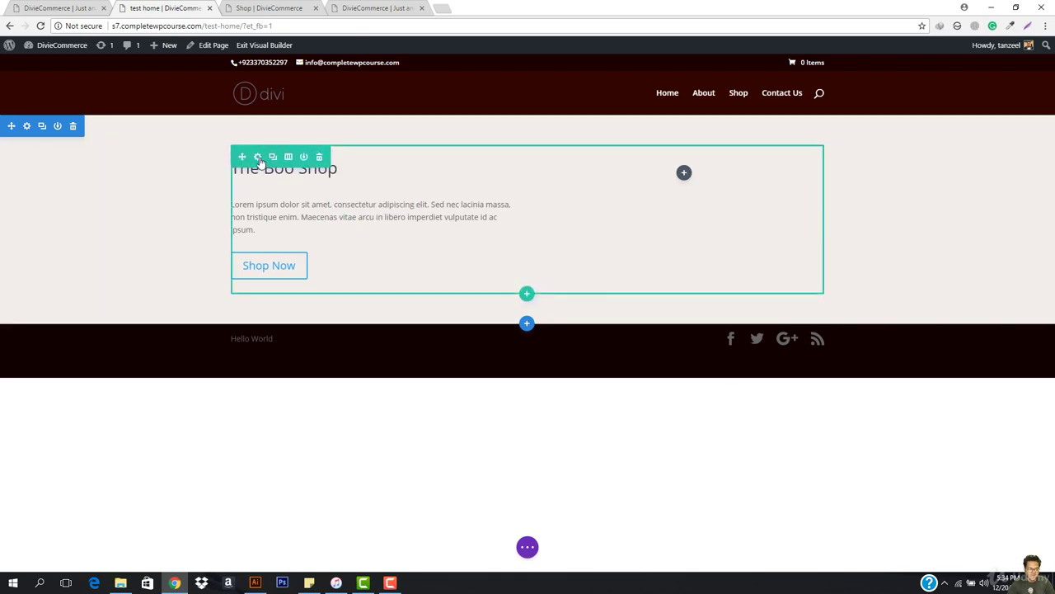
# Open the media library to choose a background image for the two-column row
pyautogui.click(258, 157)
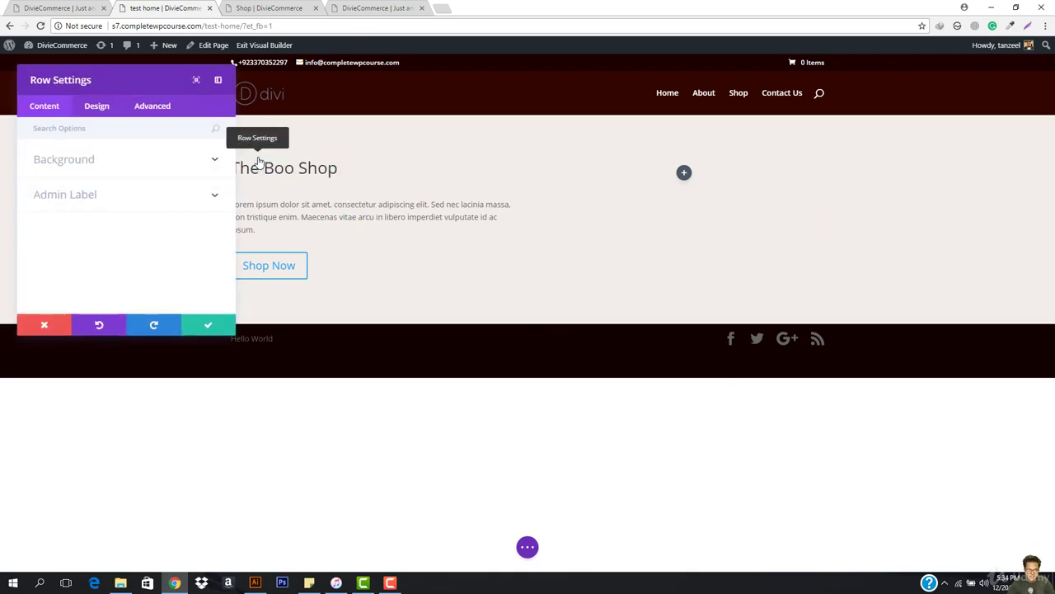
pyautogui.click(106, 164)
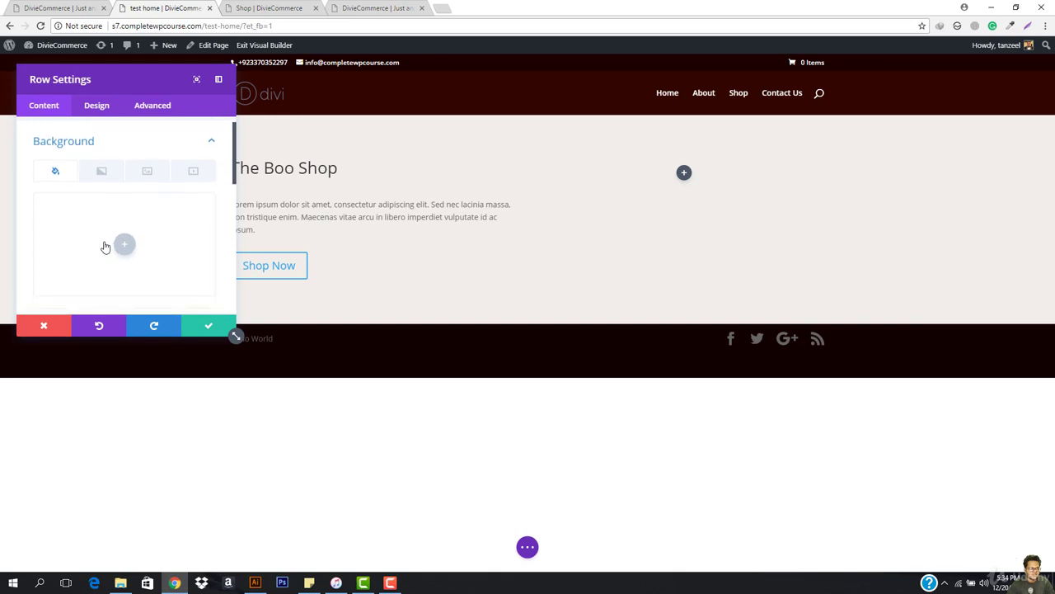
pyautogui.scroll(-2, 104, 245)
pyautogui.scroll(1, 146, 134)
pyautogui.click(146, 134)
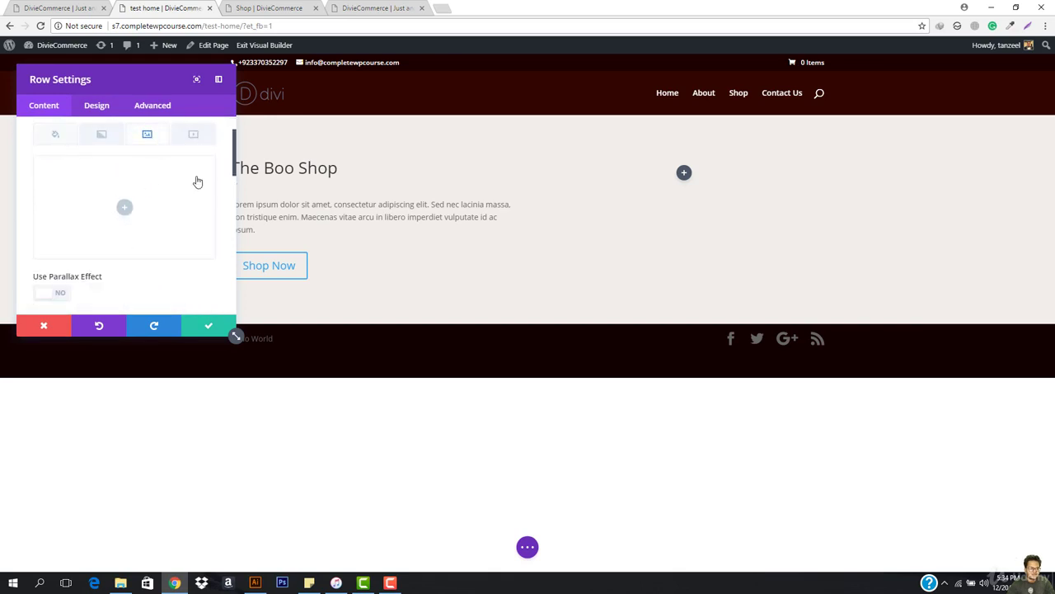
pyautogui.click(124, 207)
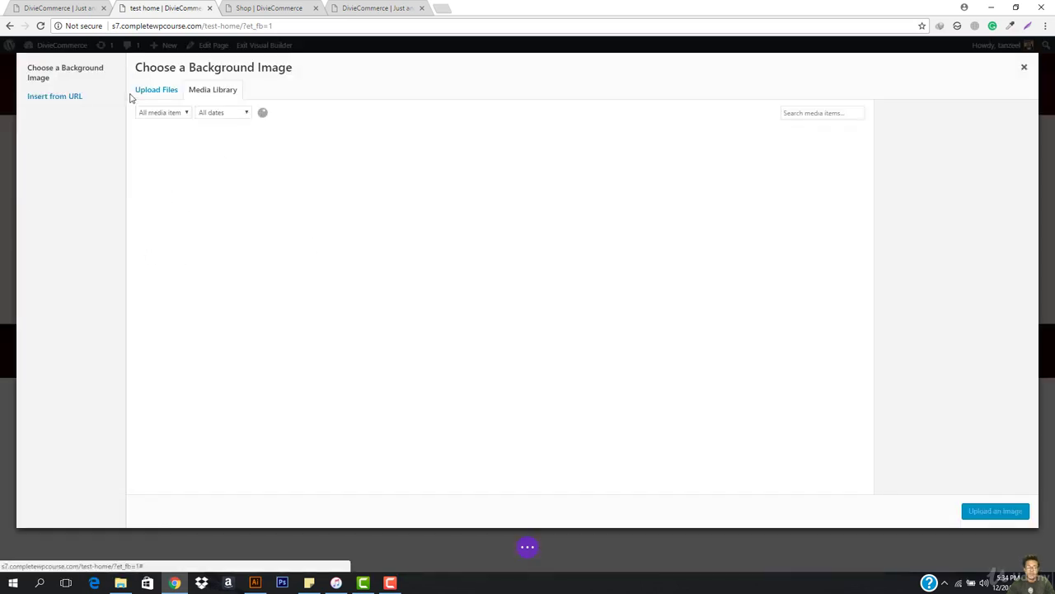
# Browse the media library for a suitable row background and try selecting wood-21-1-5.jpg
pyautogui.scroll(-1, 465, 312)
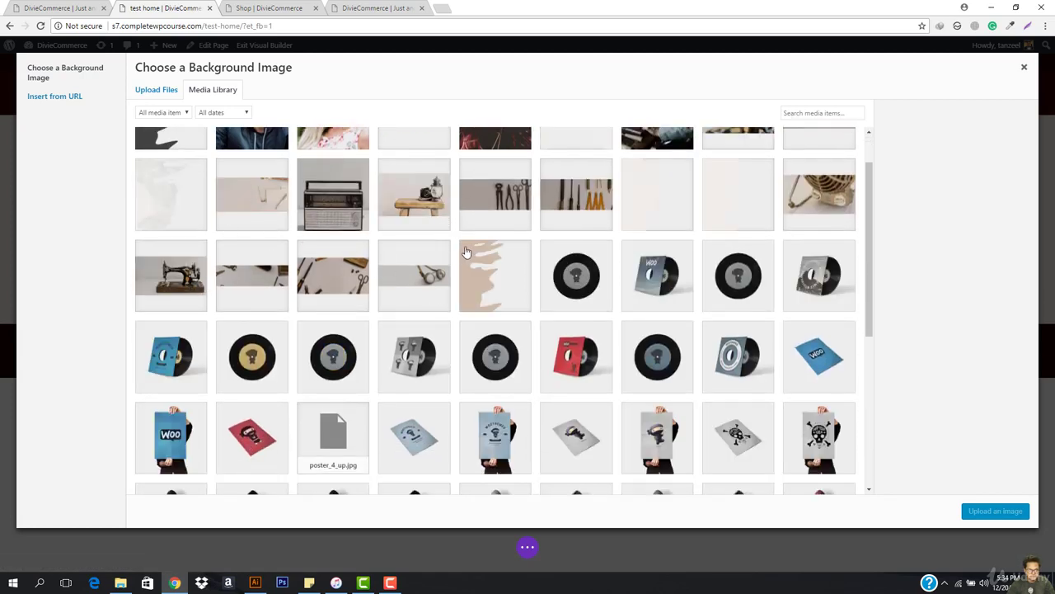
pyautogui.scroll(1, 831, 238)
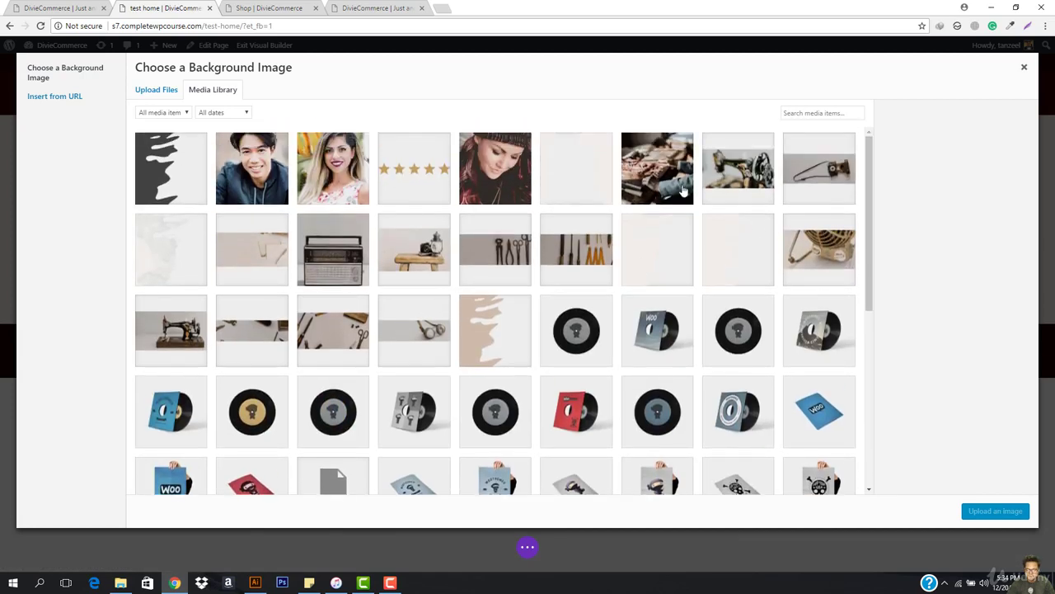
pyautogui.click(655, 186)
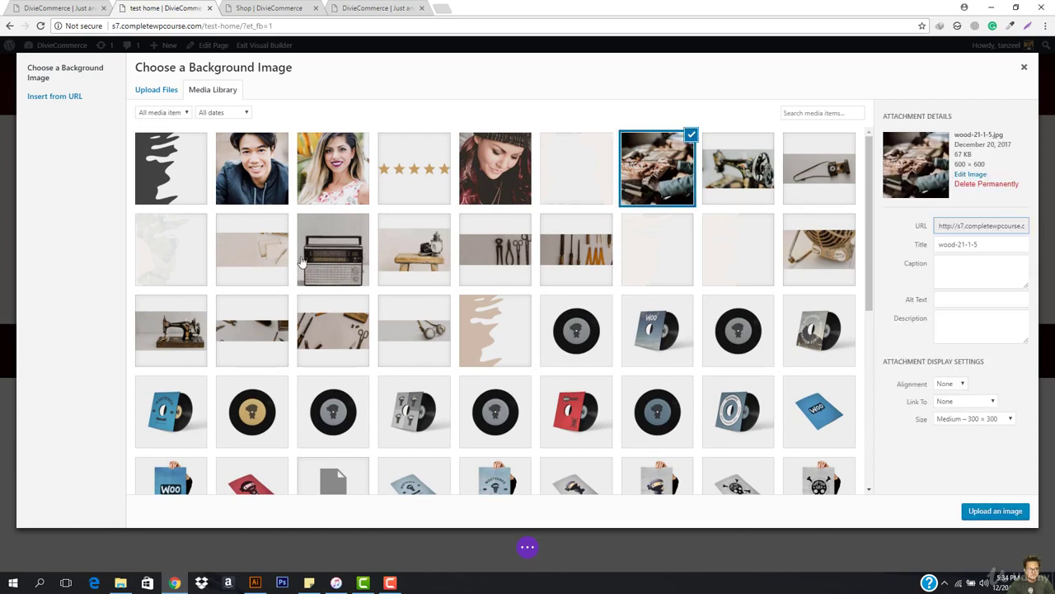
pyautogui.scroll(-1, 303, 324)
pyautogui.scroll(-5, 304, 324)
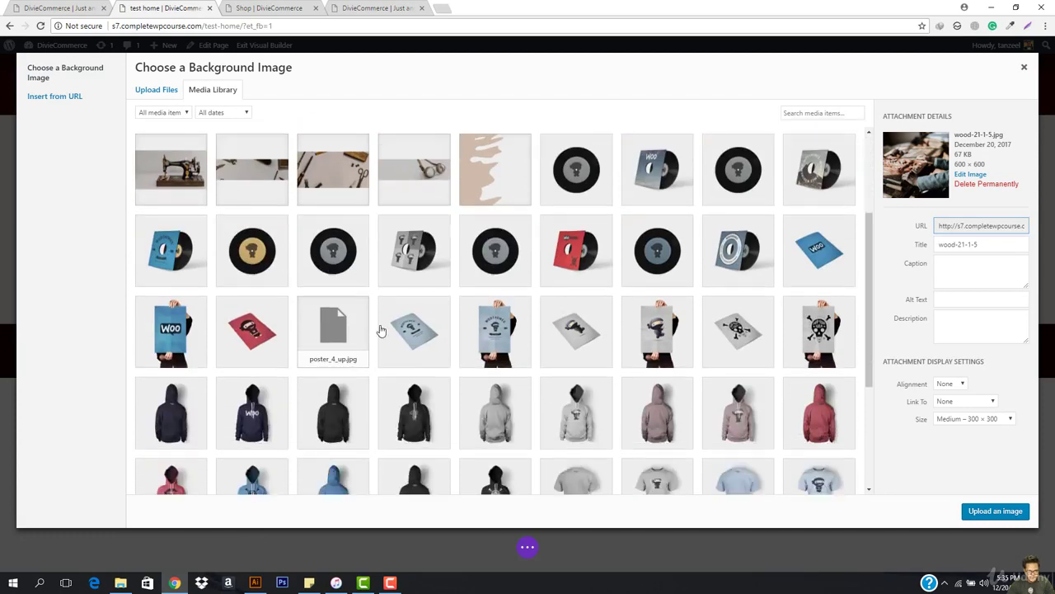
pyautogui.scroll(4, 491, 351)
pyautogui.scroll(2, 491, 350)
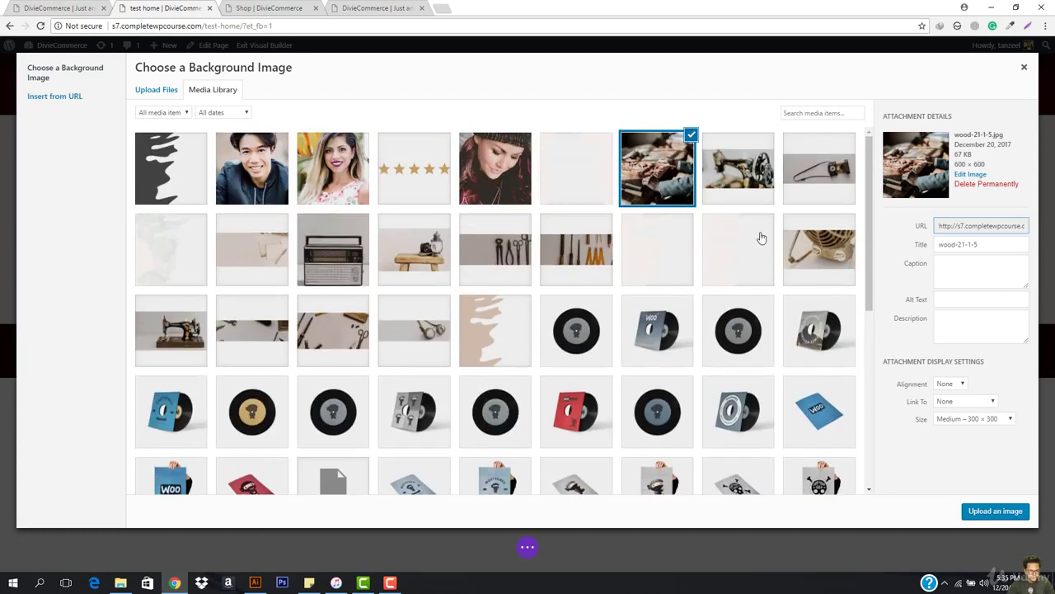
# Check the hero image on the reference homepage and set vintage-01.jpg as the test row's background image
pyautogui.click(49, 7)
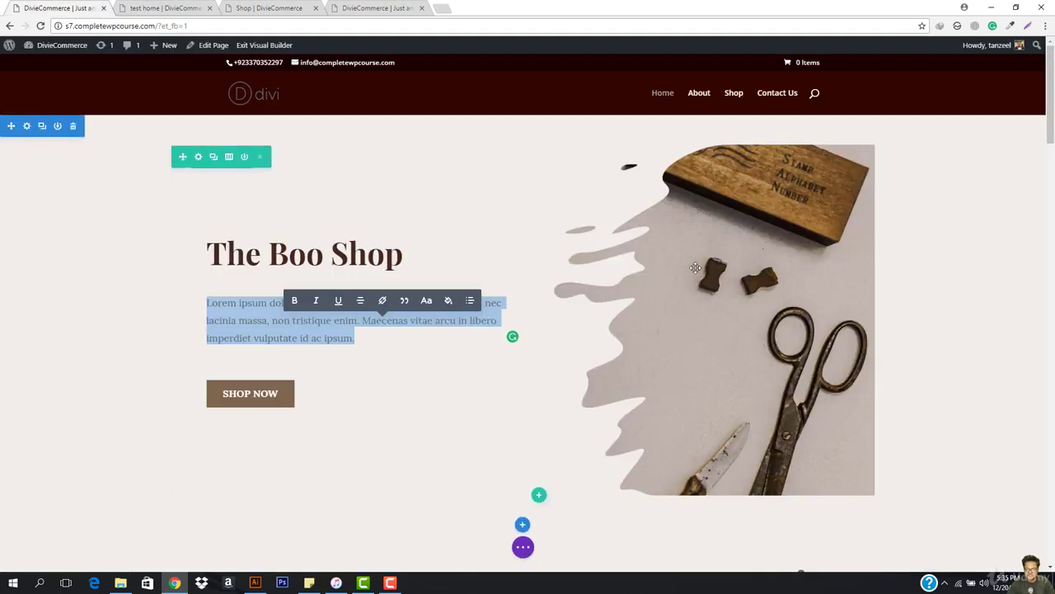
pyautogui.click(149, 8)
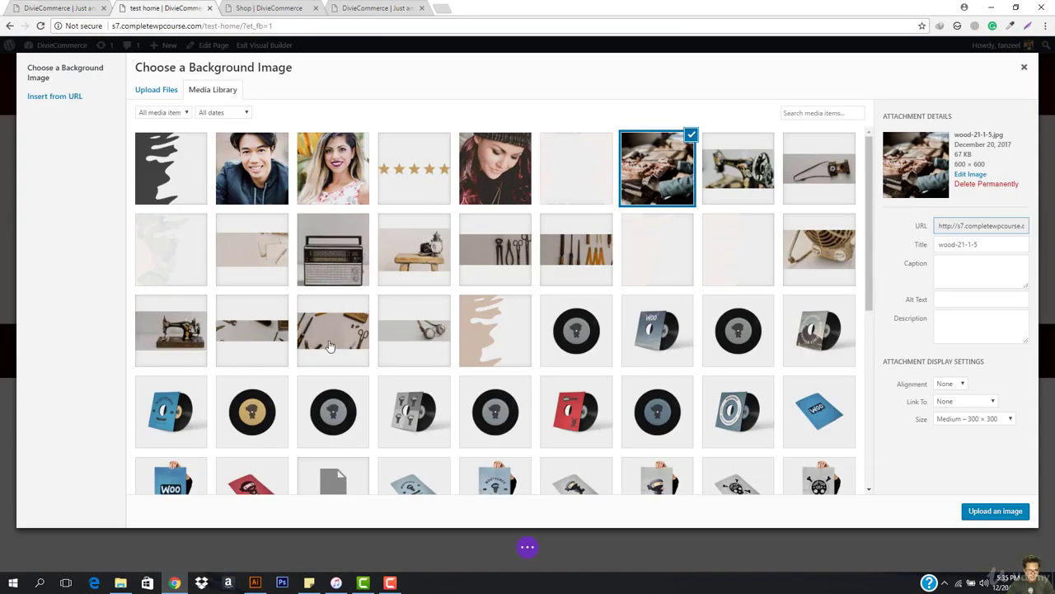
pyautogui.click(328, 345)
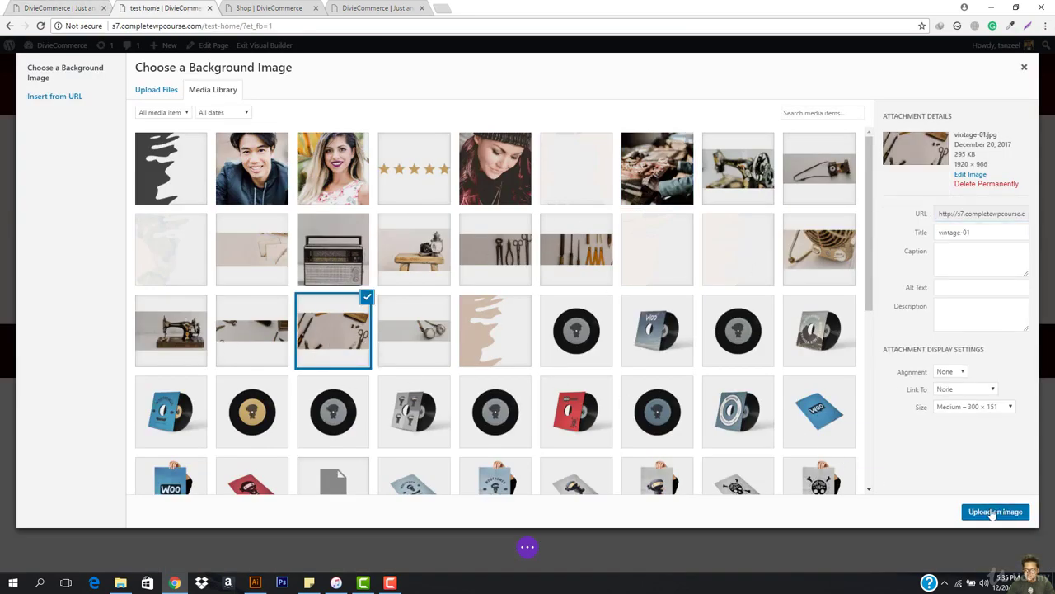
pyautogui.click(995, 512)
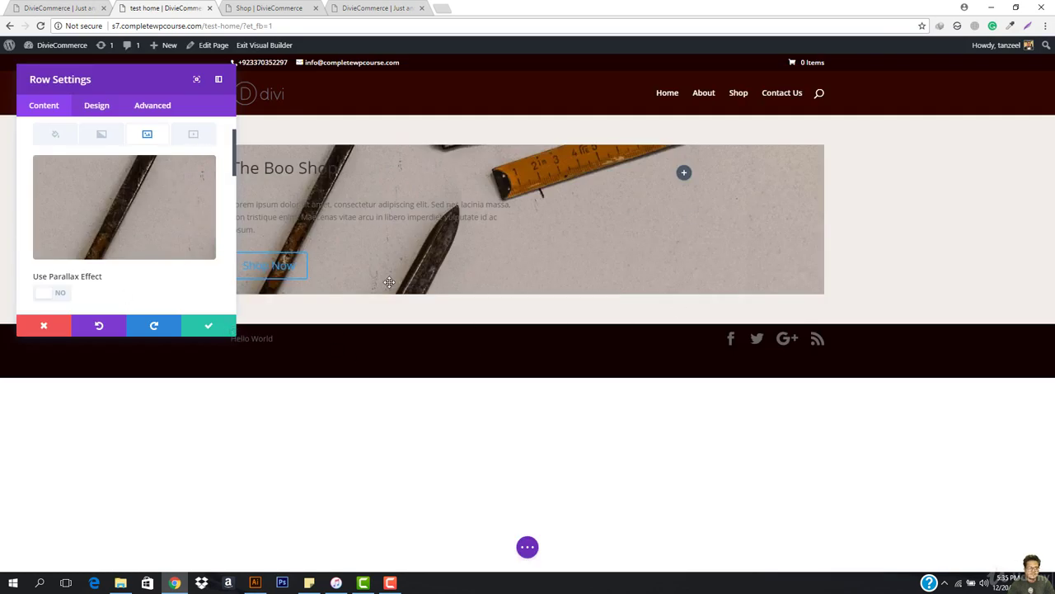
# Set the row's background image size to Cover, save the row settings, and stretch the row's bottom edge slightly downward
pyautogui.scroll(-3, 107, 215)
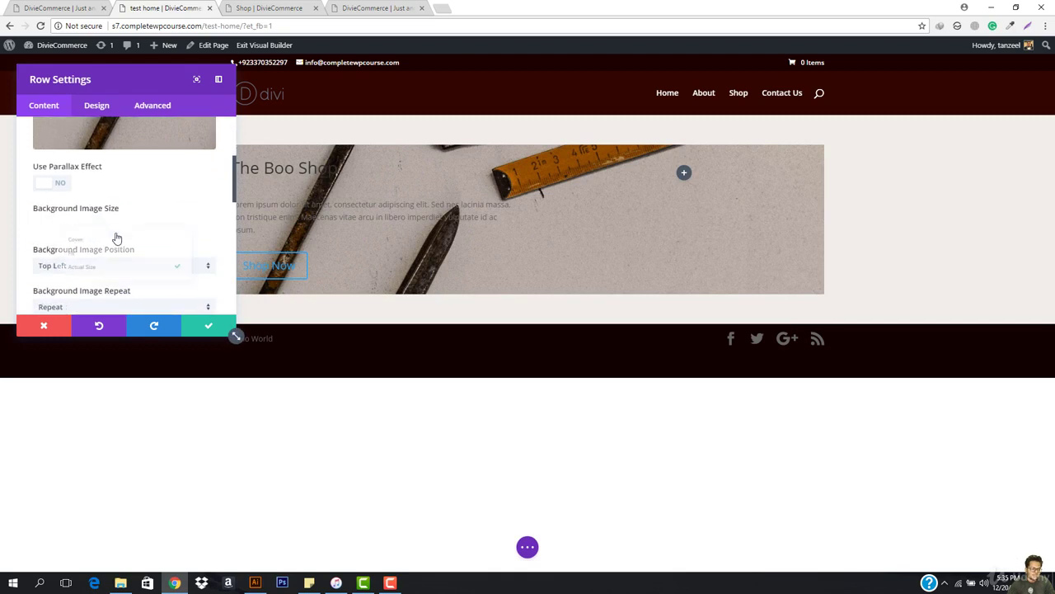
pyautogui.click(114, 231)
pyautogui.click(122, 239)
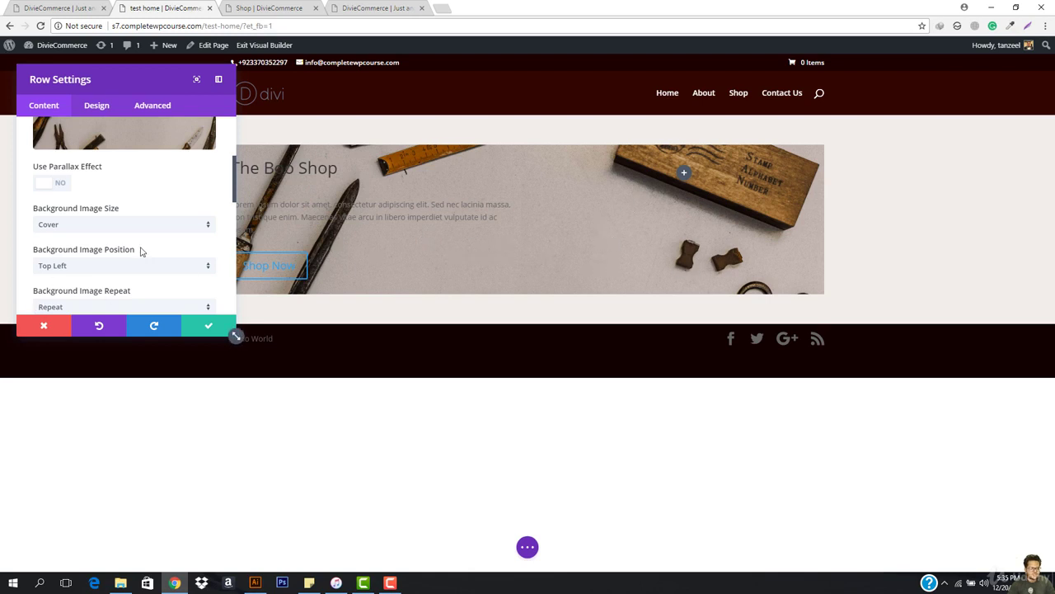
pyautogui.click(212, 328)
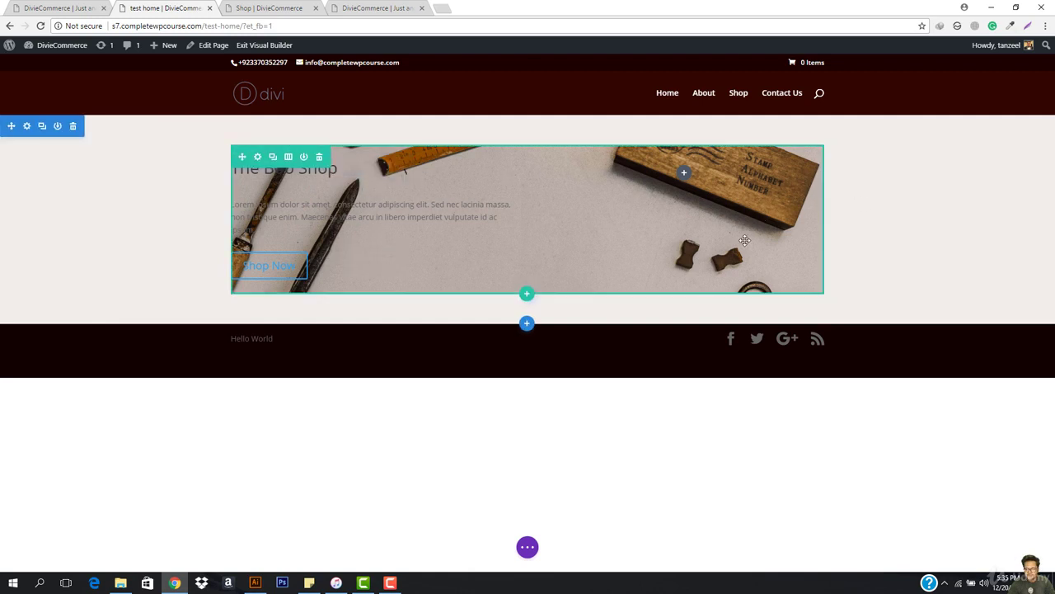
pyautogui.moveTo(423, 294)
pyautogui.mouseDown()
pyautogui.moveTo(414, 458)
pyautogui.moveTo(457, 288)
pyautogui.moveTo(388, 299)
pyautogui.mouseUp()
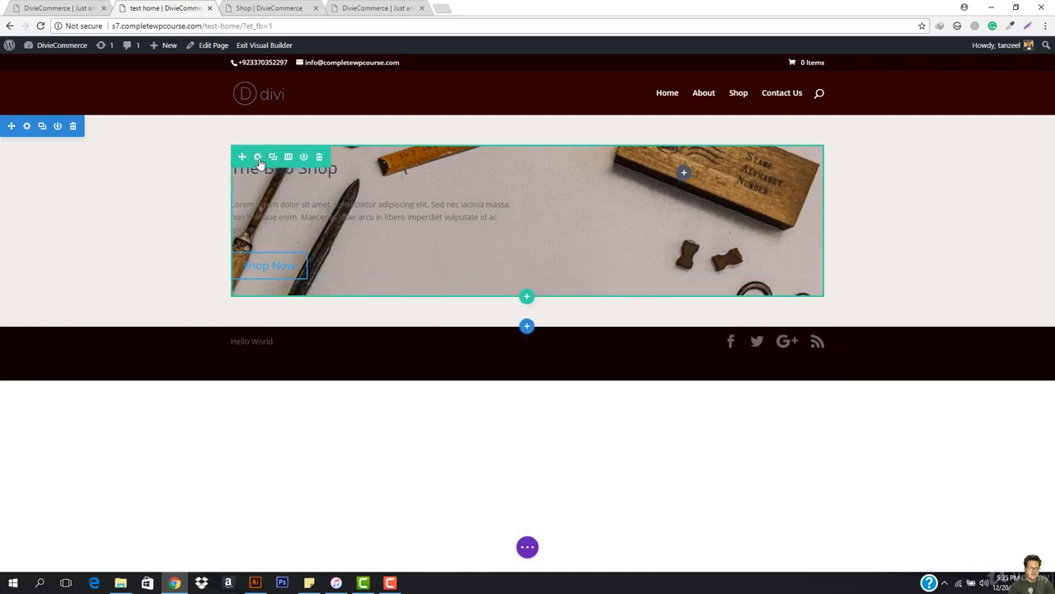
# Enable a custom width in the row's sizing settings and widen the row to 1284px
pyautogui.click(258, 158)
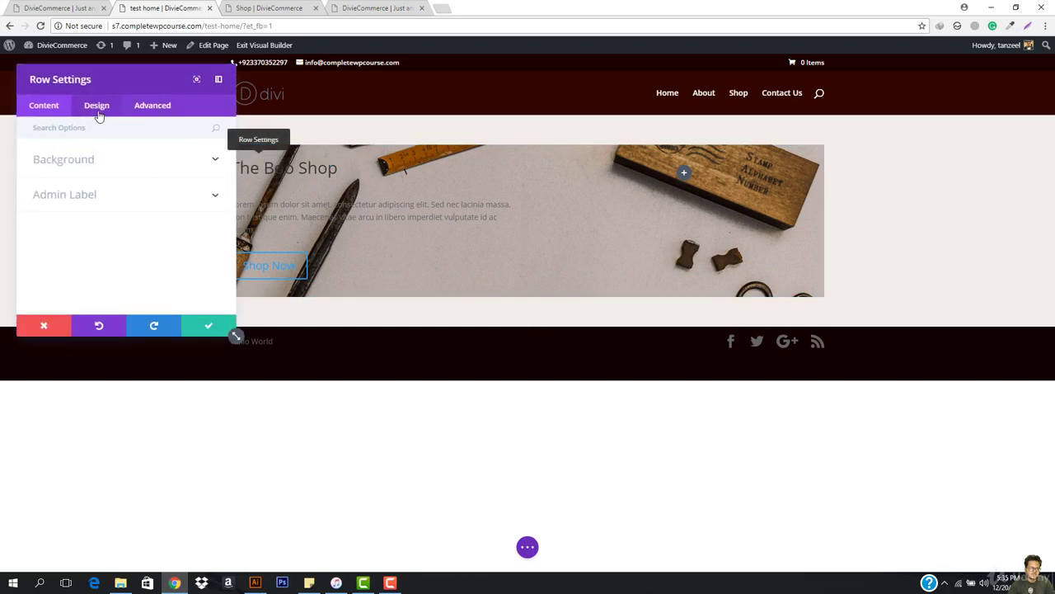
pyautogui.click(95, 113)
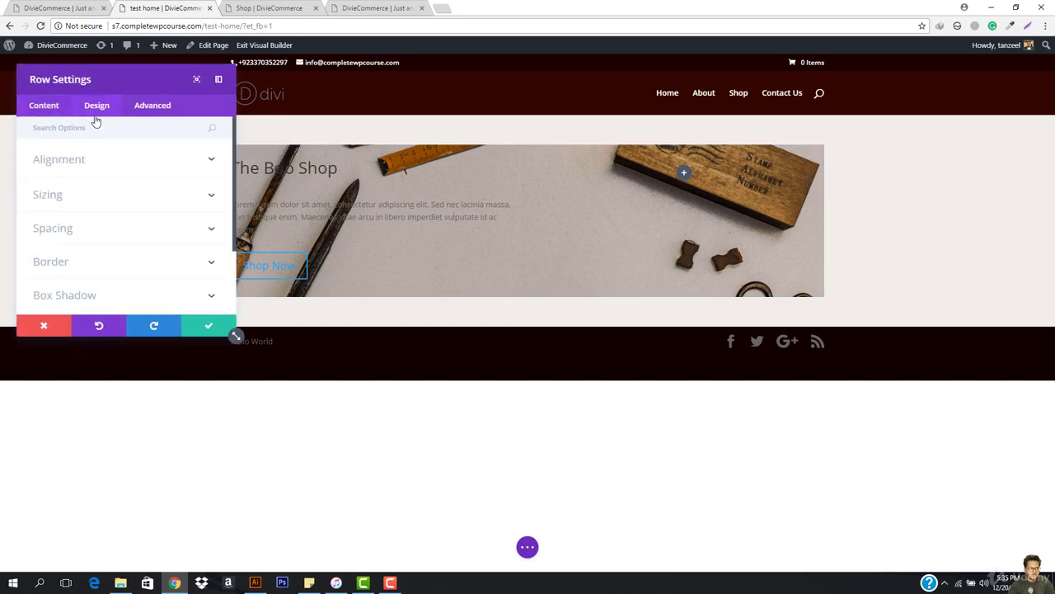
pyautogui.click(82, 168)
pyautogui.click(82, 169)
pyautogui.click(82, 201)
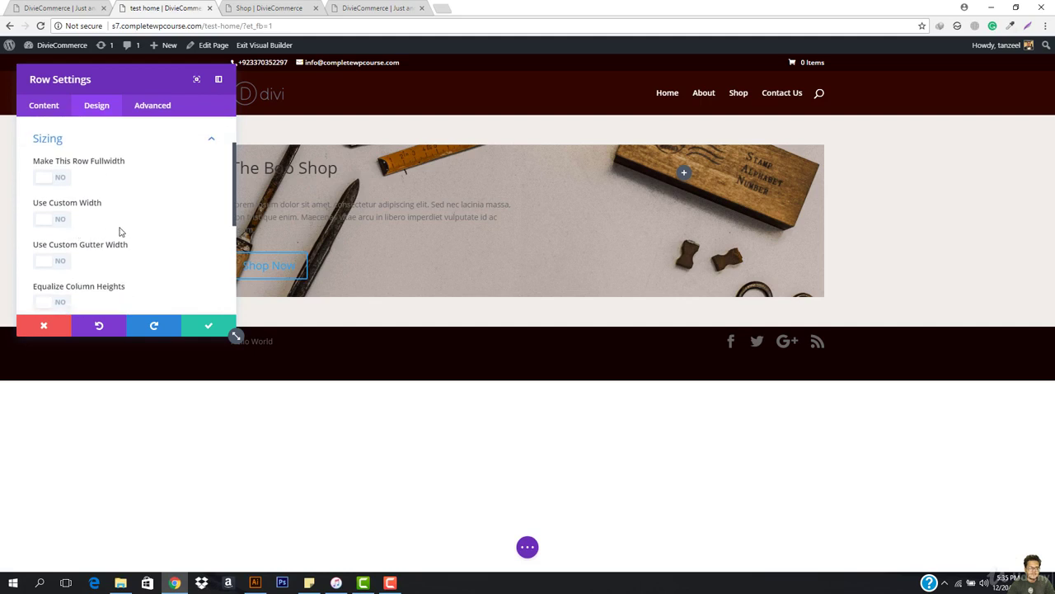
pyautogui.click(55, 221)
pyautogui.moveTo(69, 266); pyautogui.dragTo(79, 266)
# Compare the row with the reference homepage's hero, set its custom width to 1389px, and save the row settings
pyautogui.click(49, 8)
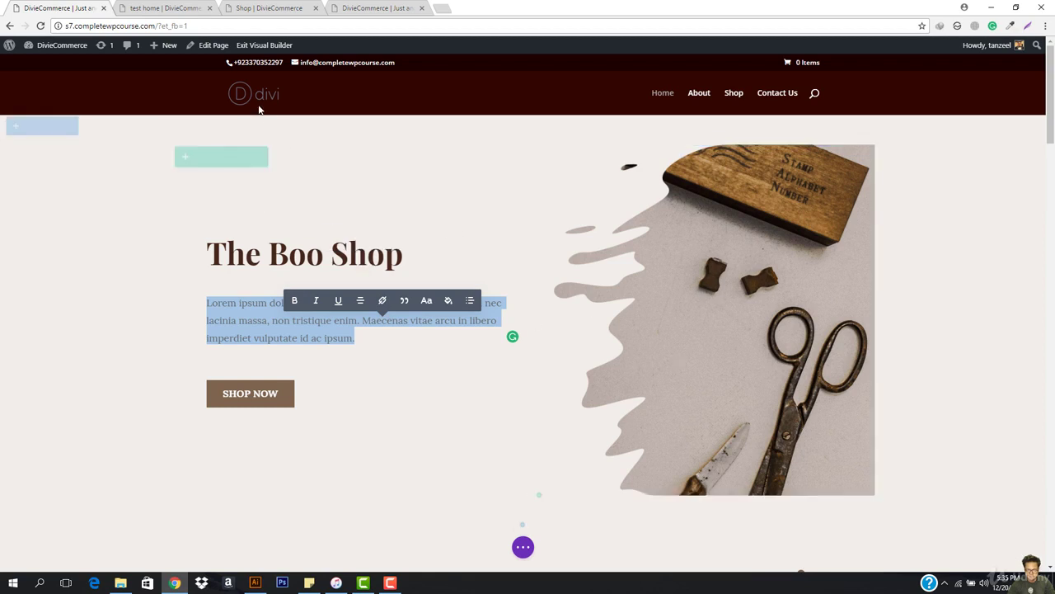
pyautogui.click(161, 8)
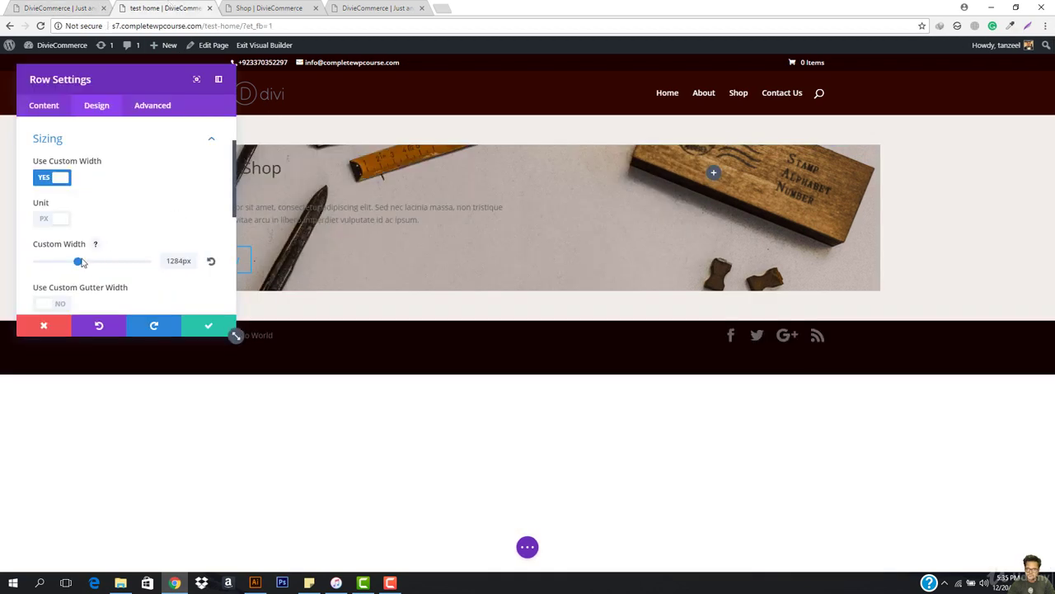
pyautogui.moveTo(82, 262); pyautogui.dragTo(85, 265)
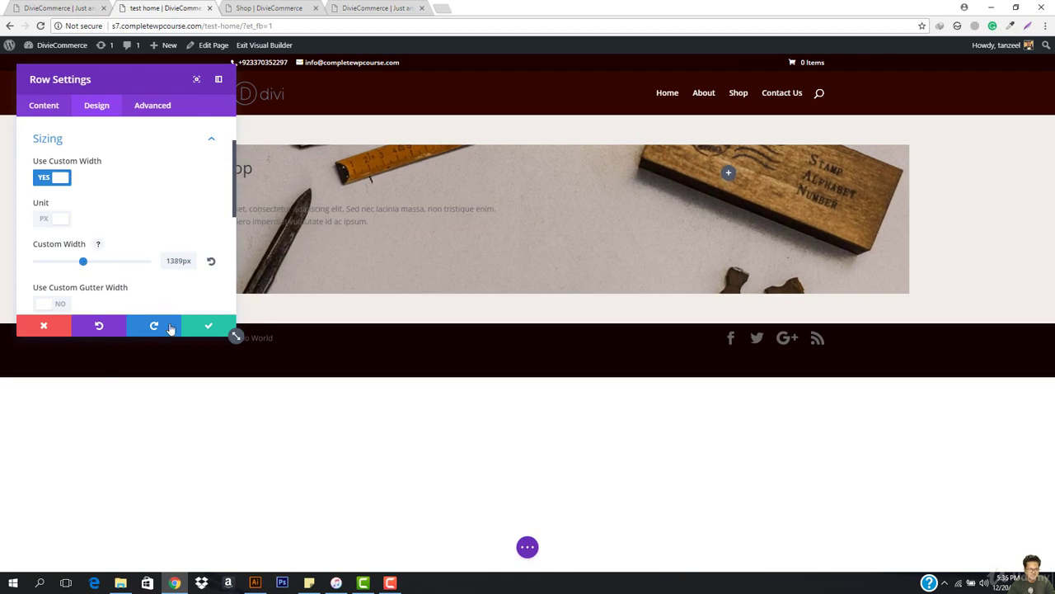
pyautogui.click(208, 325)
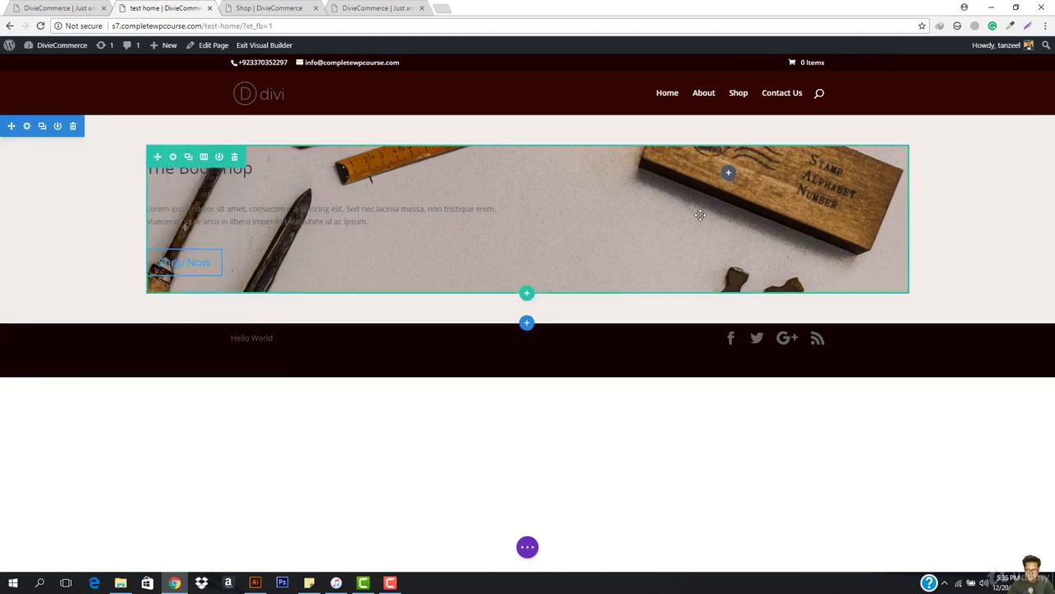
# Recheck the reference hero's width, set the test row's custom width to 1252px, and save the row settings
pyautogui.hotkey('ctrl', 'shift', 'Tab')
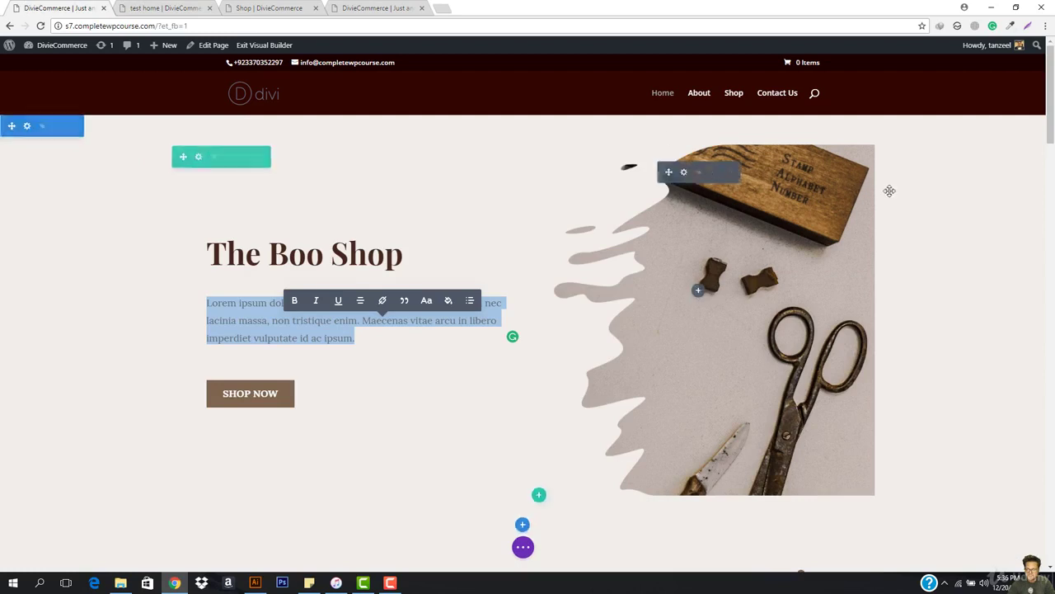
pyautogui.hotkey('ctrl', 'Tab')
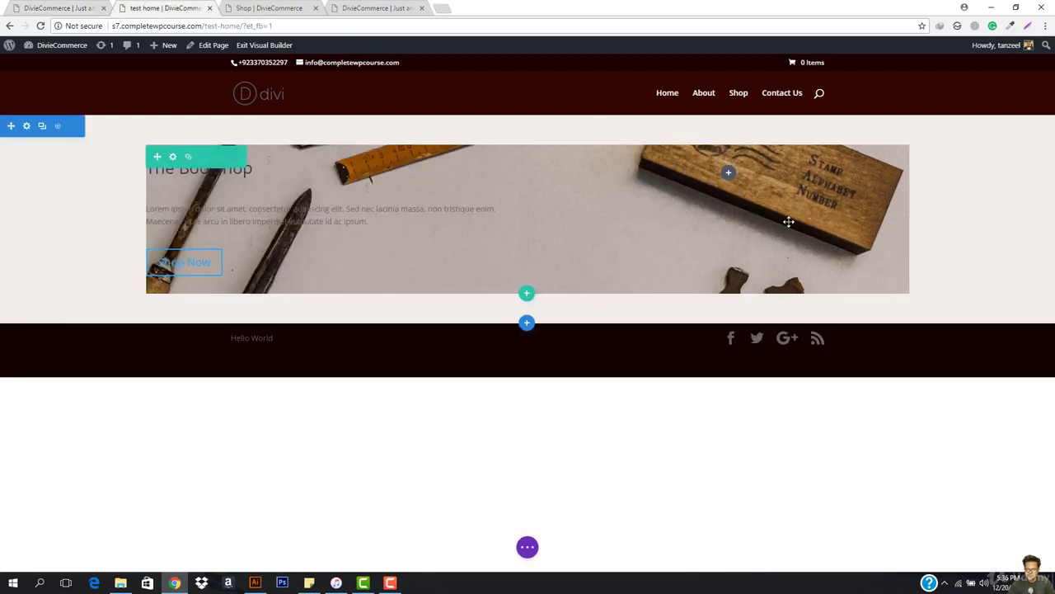
pyautogui.click(171, 157)
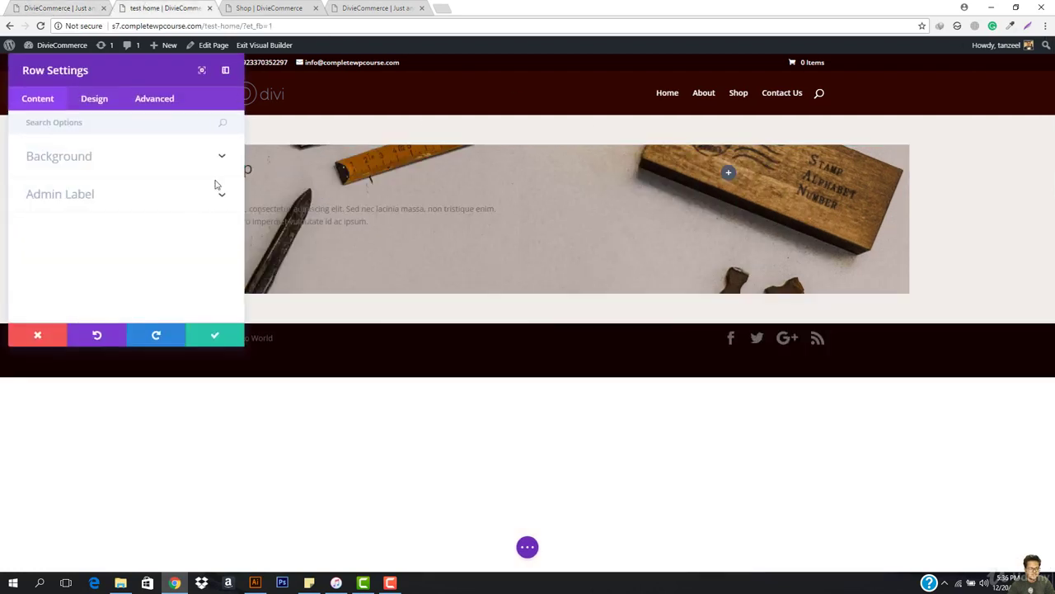
pyautogui.click(98, 108)
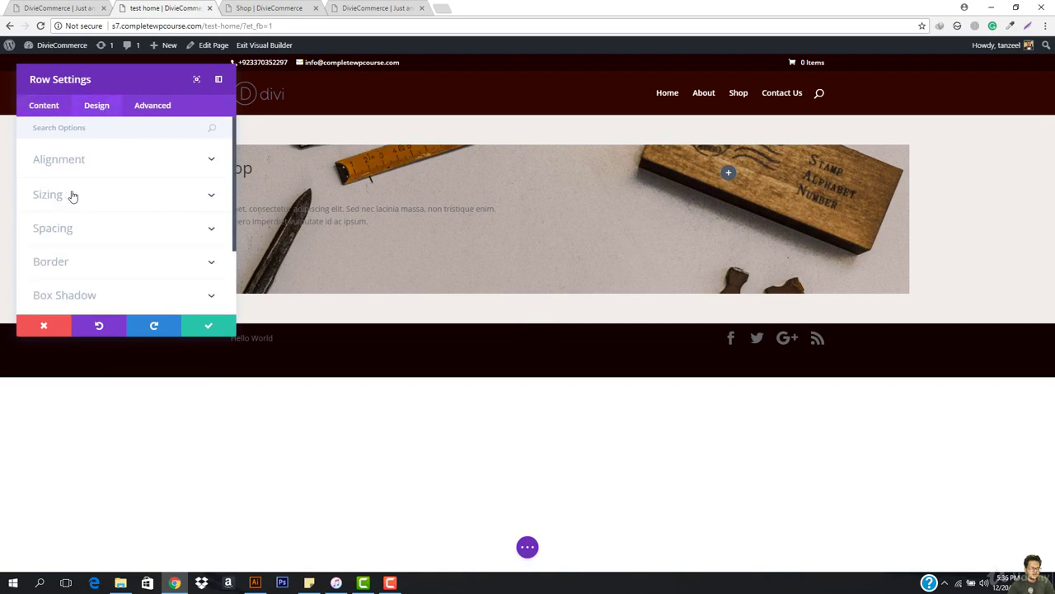
pyautogui.click(73, 195)
pyautogui.moveTo(83, 262); pyautogui.dragTo(78, 265)
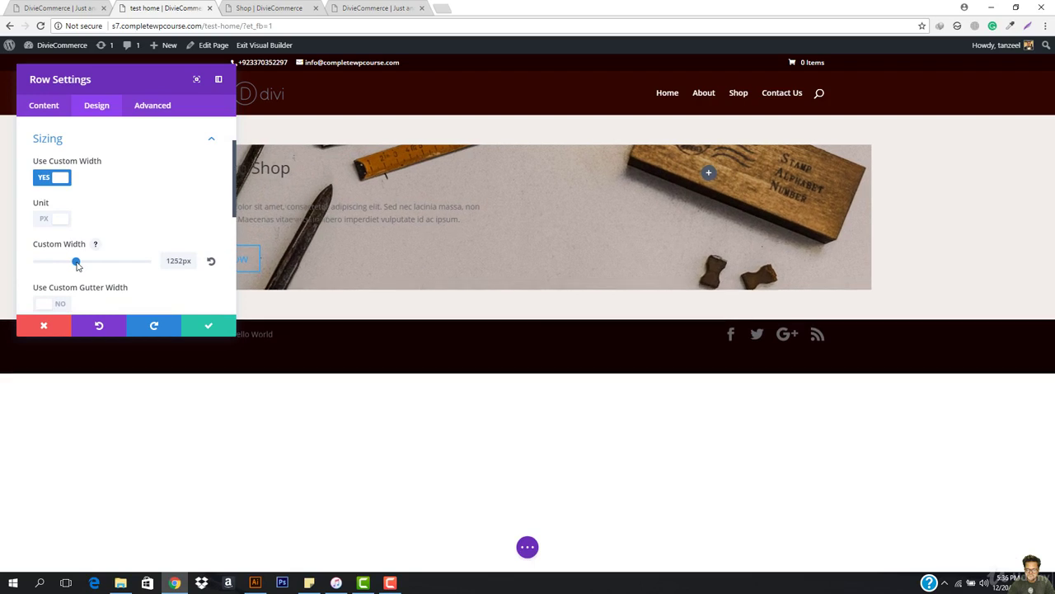
pyautogui.click(208, 326)
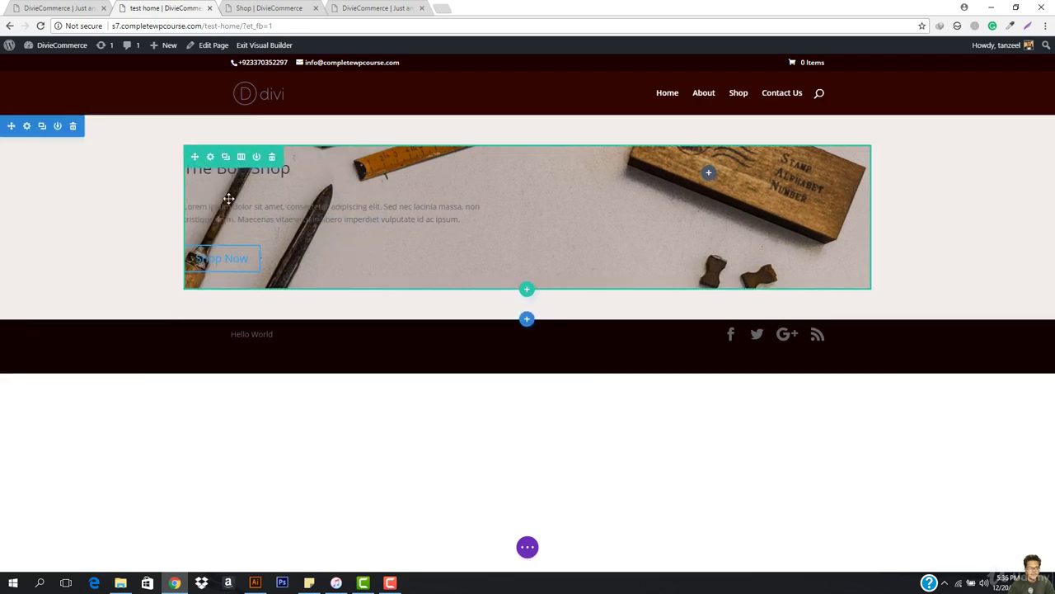
# Check the heading on the reference homepage and recolor the test page's "The Boo Shop" heading dark maroon
pyautogui.moveTo(373, 215)
pyautogui.click(59, 8)
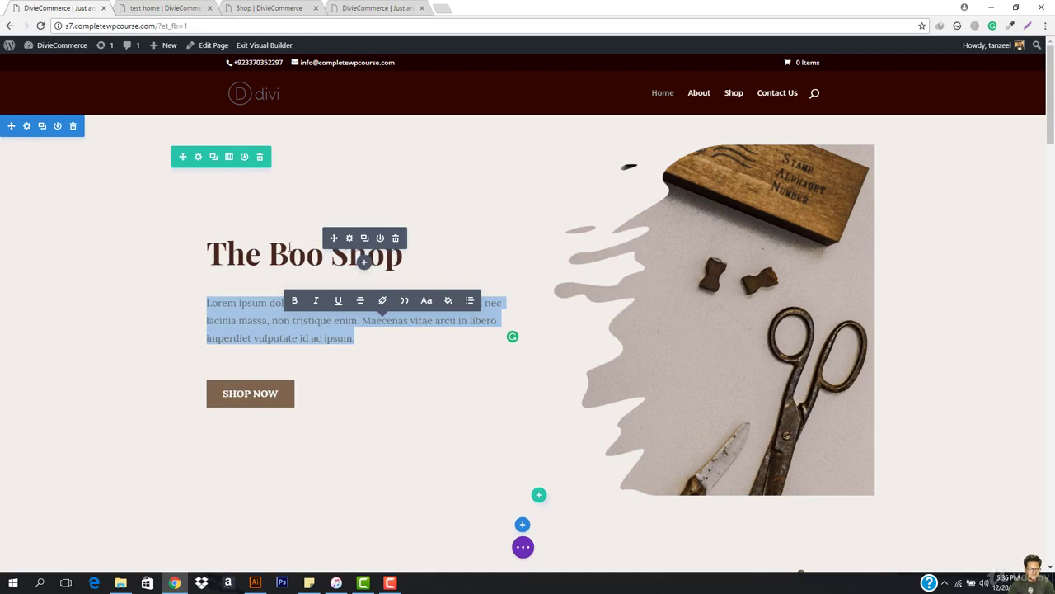
pyautogui.click(153, 6)
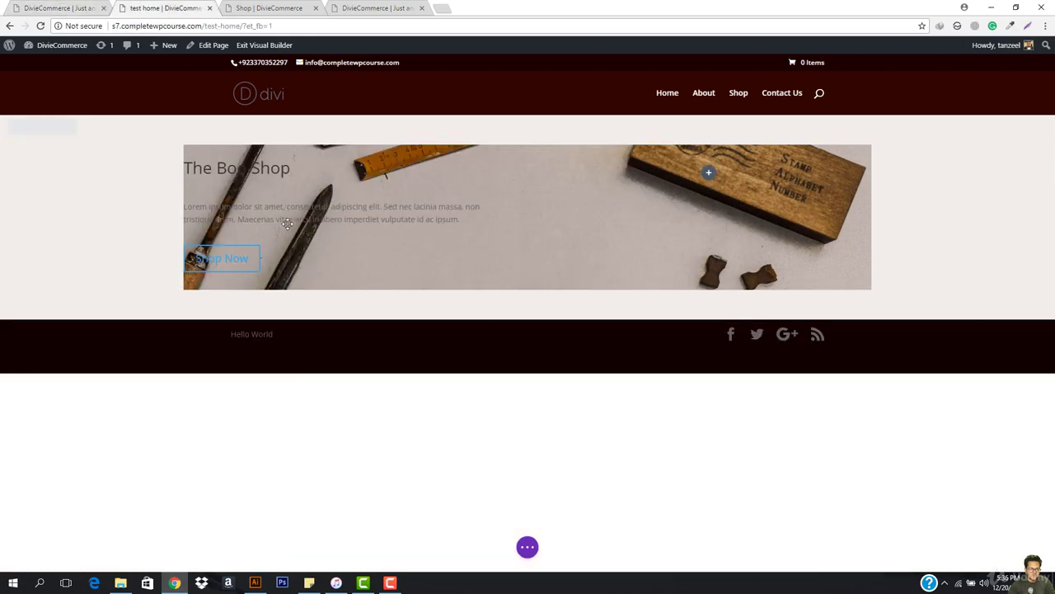
pyautogui.click(222, 171)
pyautogui.tripleClick(222, 171)
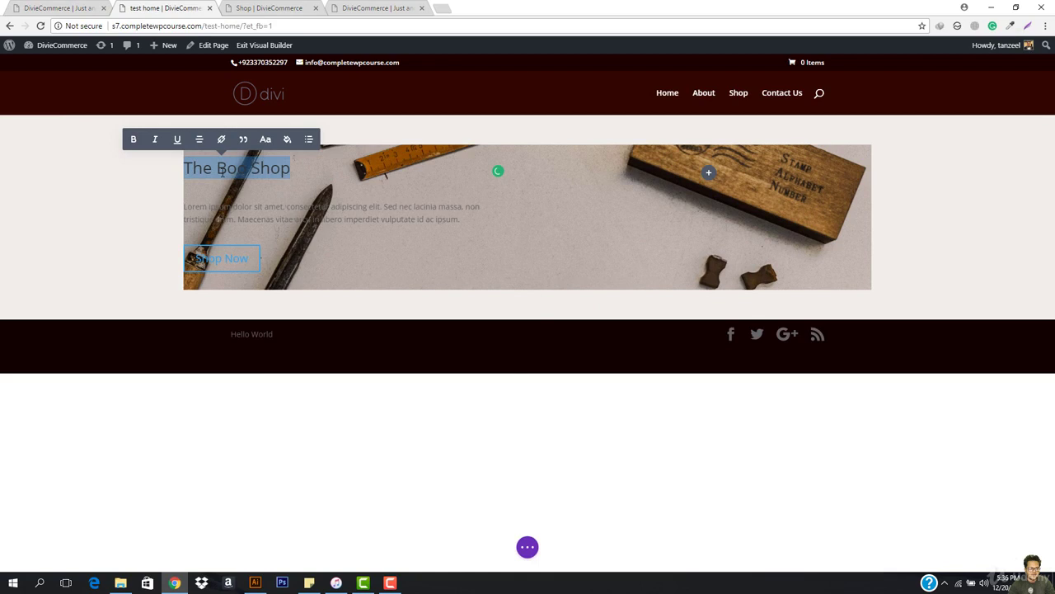
pyautogui.click(287, 140)
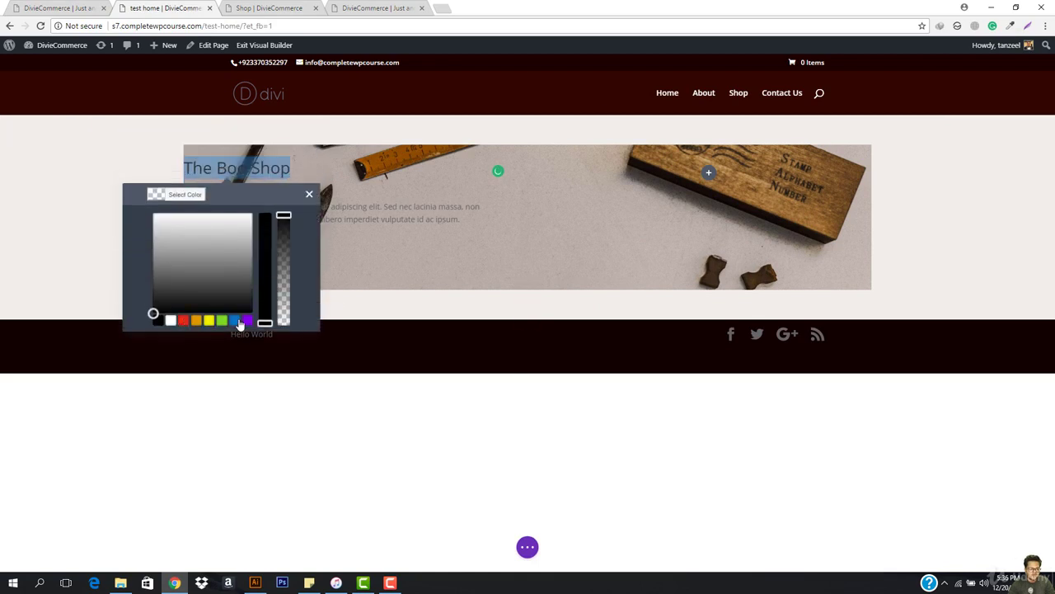
pyautogui.click(151, 294)
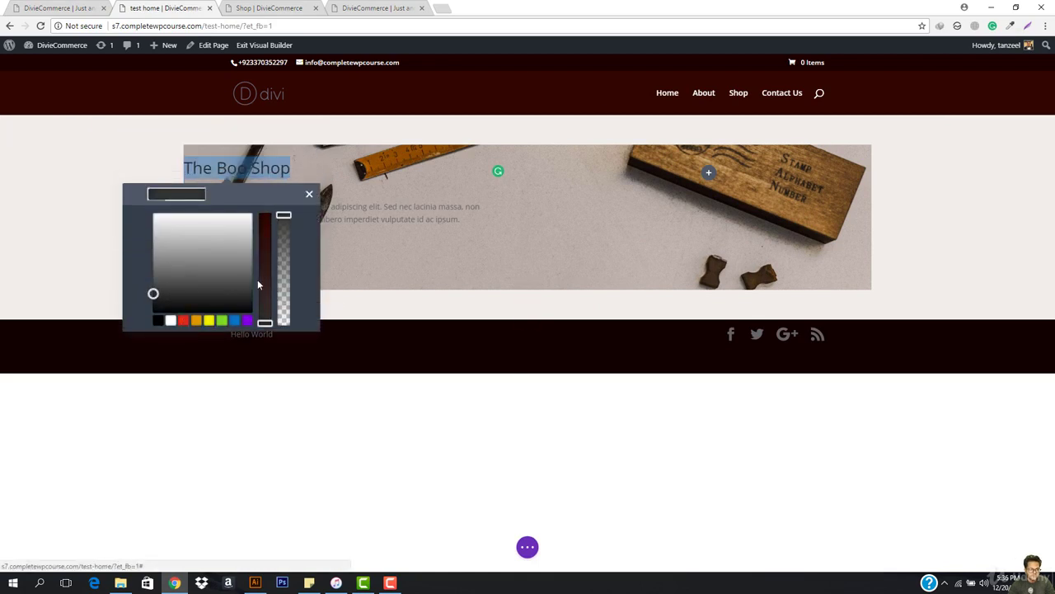
pyautogui.moveTo(261, 284); pyautogui.dragTo(266, 214)
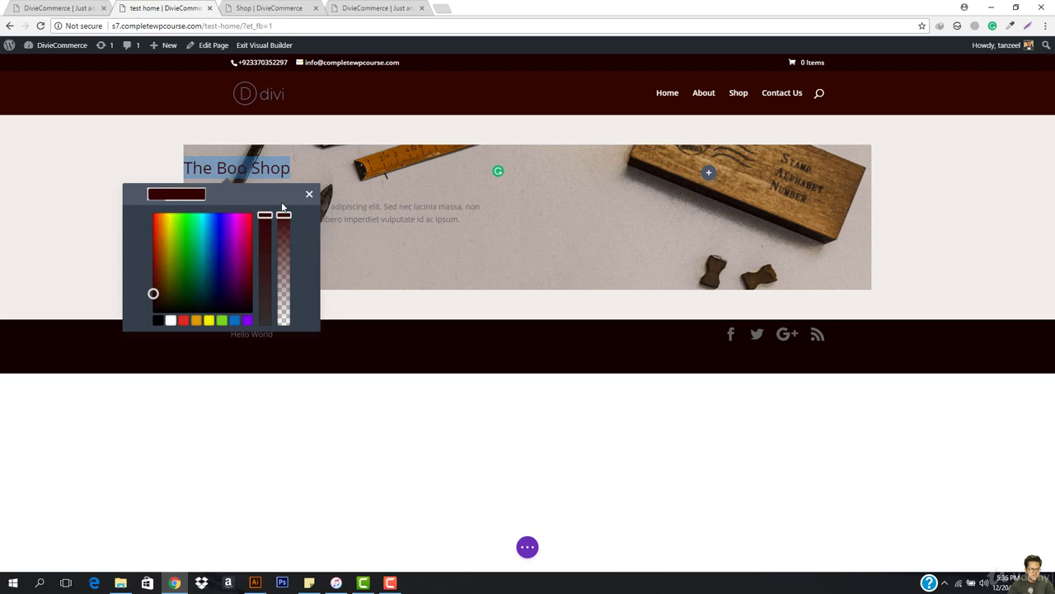
pyautogui.click(309, 195)
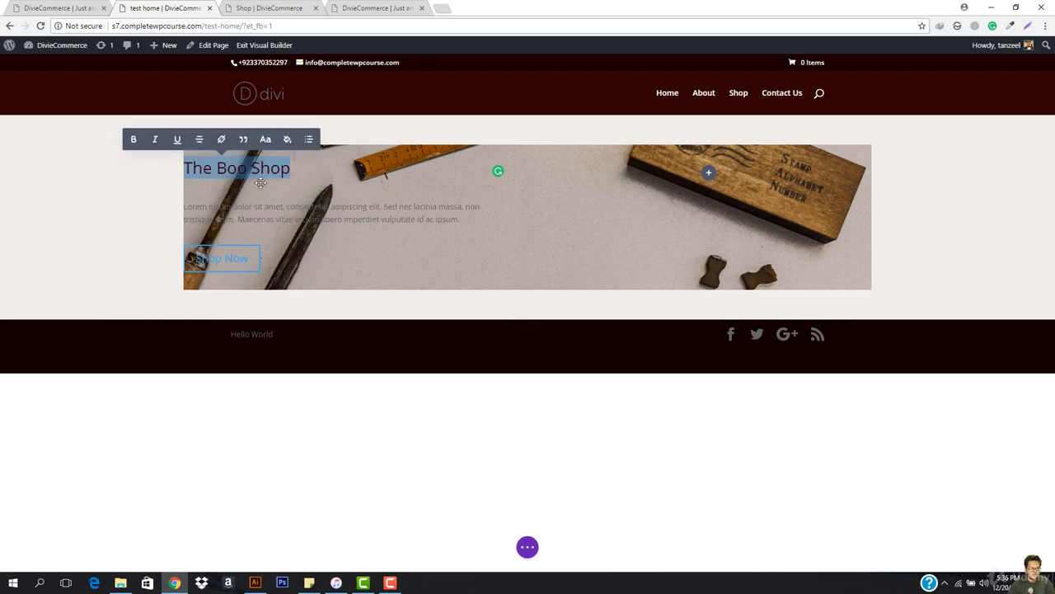
pyautogui.click(50, 174)
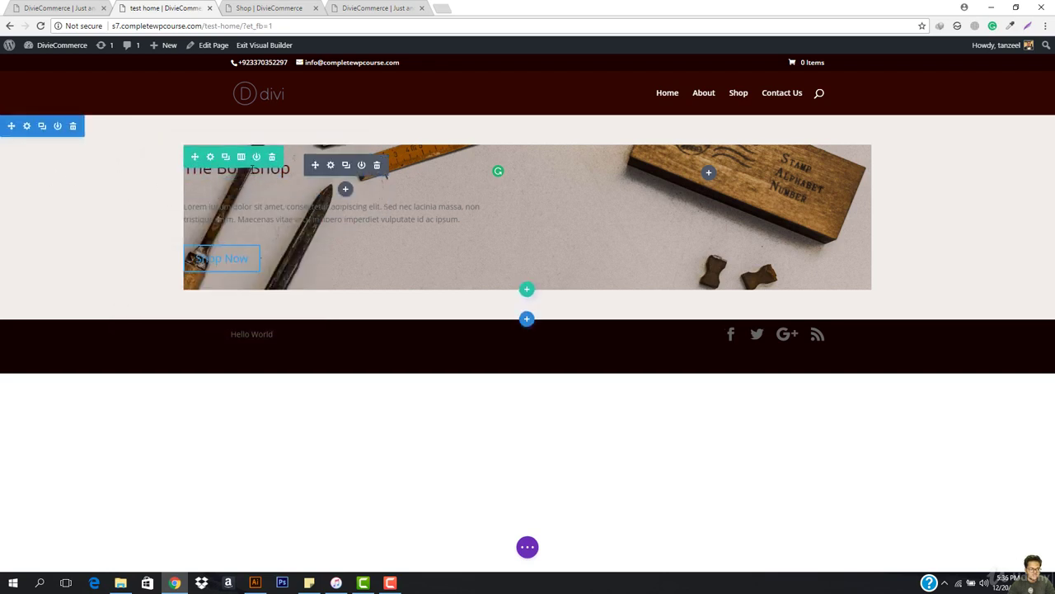
# Center the H1 heading text in the "The Boo Shop" text module and increase its text size
pyautogui.click(331, 166)
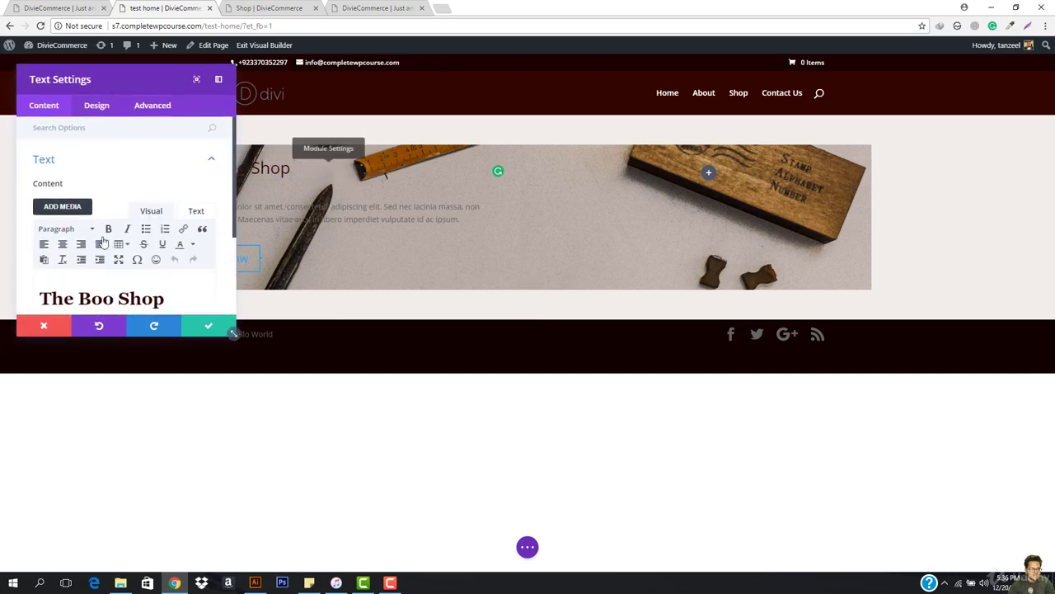
pyautogui.click(97, 113)
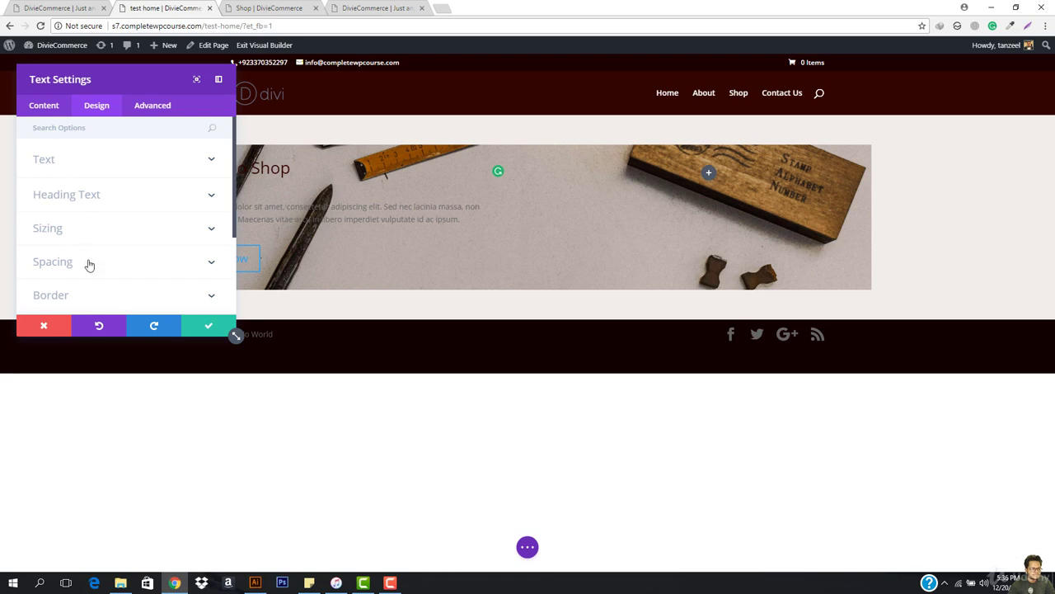
pyautogui.scroll(-3, 87, 262)
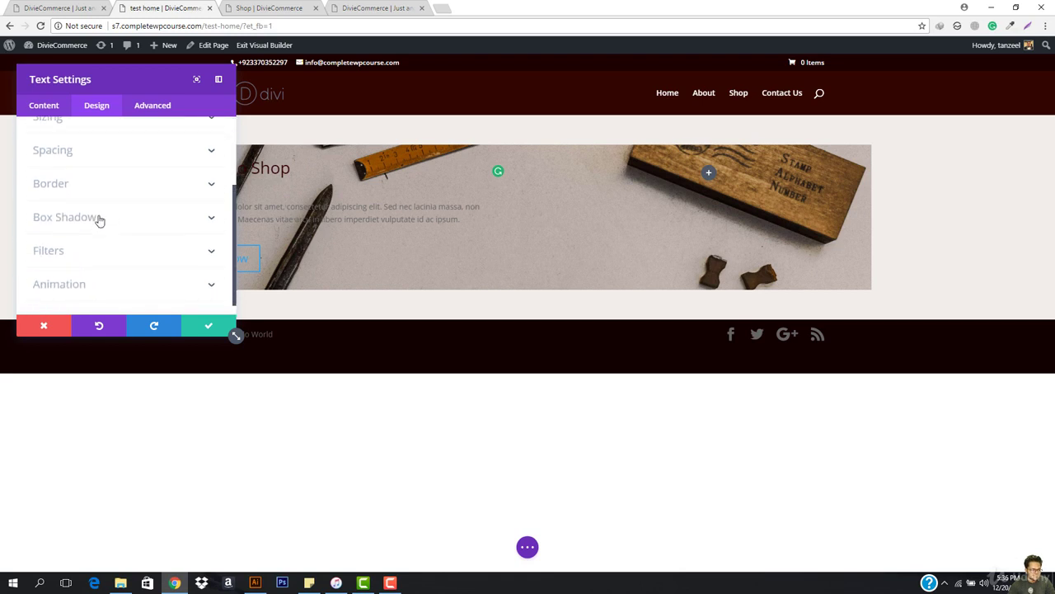
pyautogui.scroll(3, 99, 220)
pyautogui.click(76, 199)
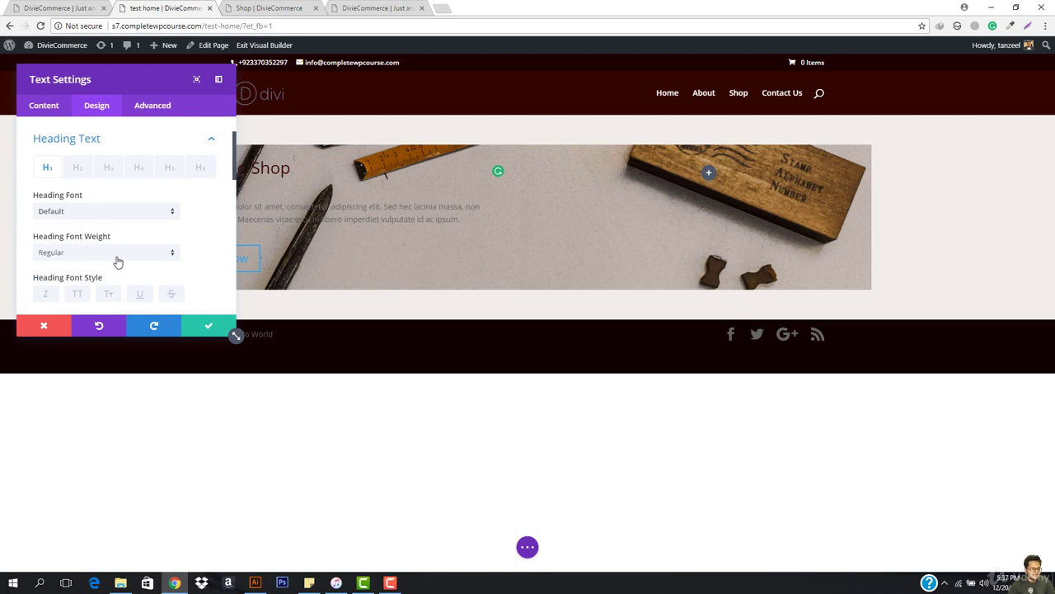
pyautogui.scroll(-2, 118, 261)
pyautogui.click(100, 226)
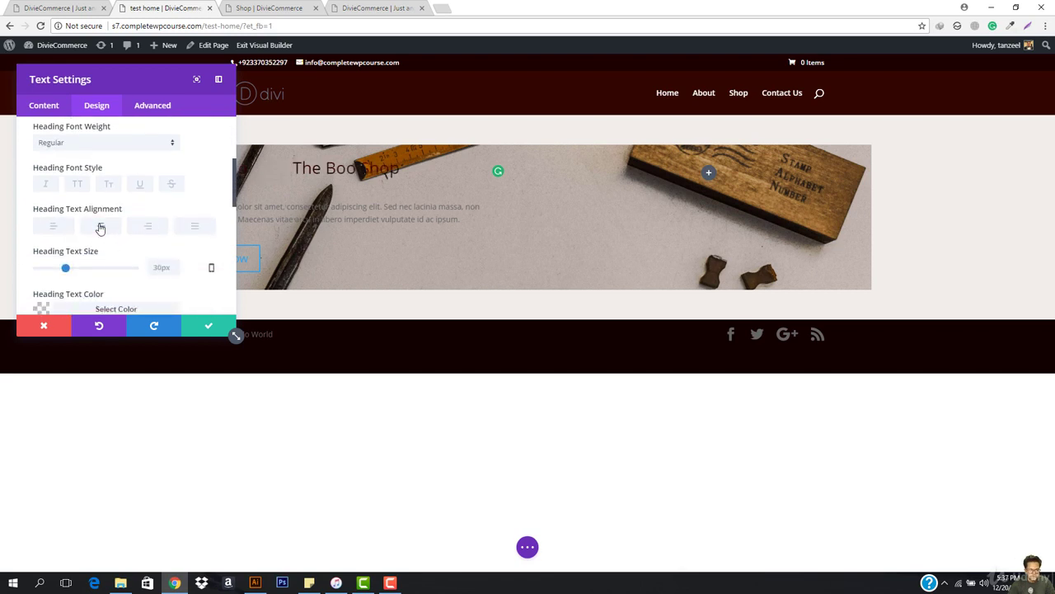
pyautogui.moveTo(67, 273)
pyautogui.mouseDown()
pyautogui.moveTo(102, 273)
pyautogui.moveTo(79, 272)
pyautogui.mouseUp()
# Open the heading module's spacing options and set its top custom margin to 60px after trying 25px and 50px
pyautogui.scroll(-1, 95, 269)
pyautogui.scroll(-2, 103, 268)
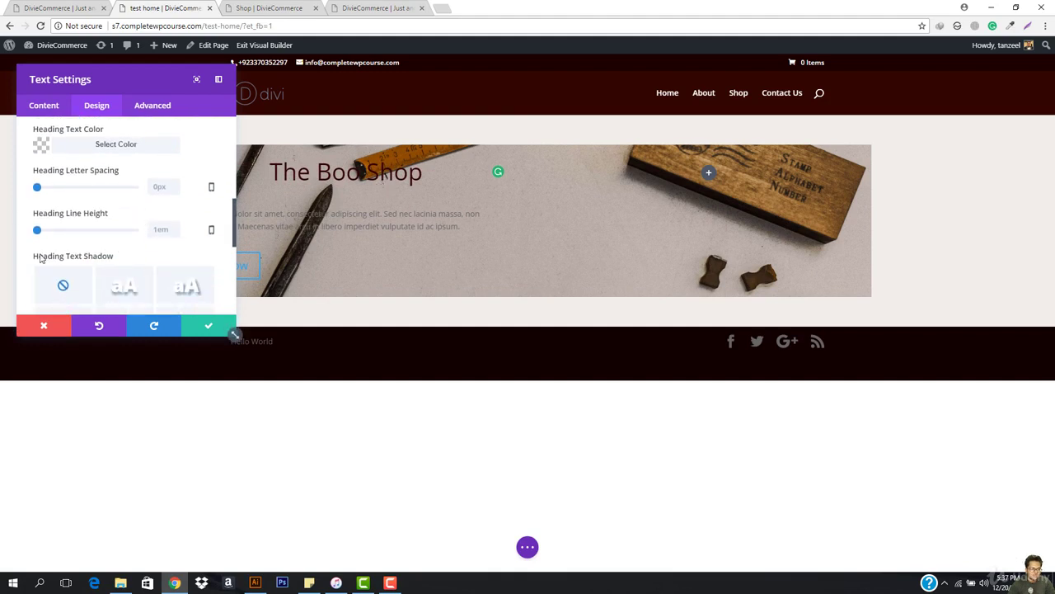
pyautogui.scroll(-5, 91, 250)
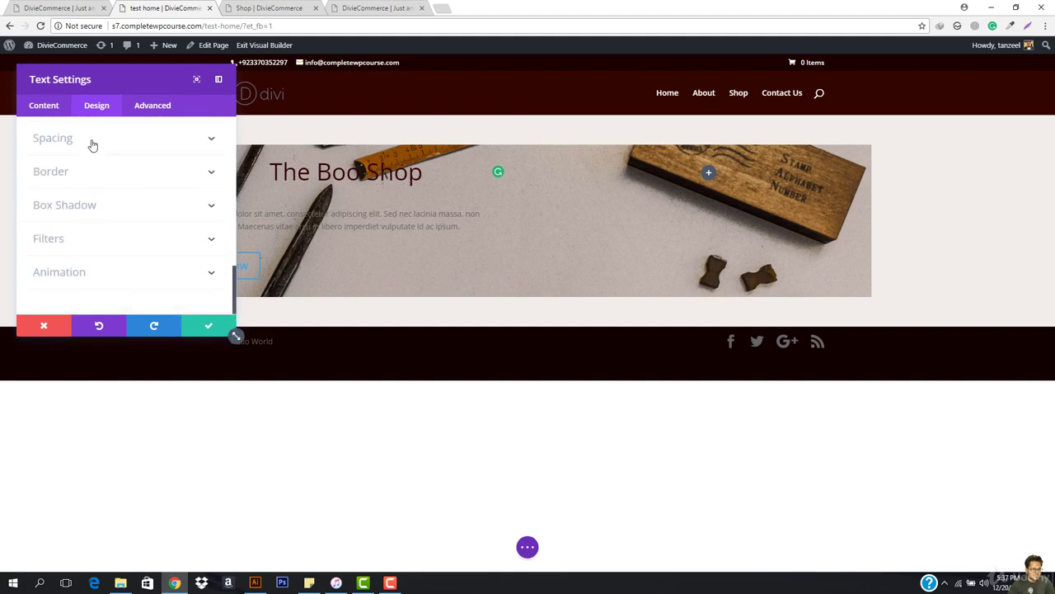
pyautogui.click(92, 145)
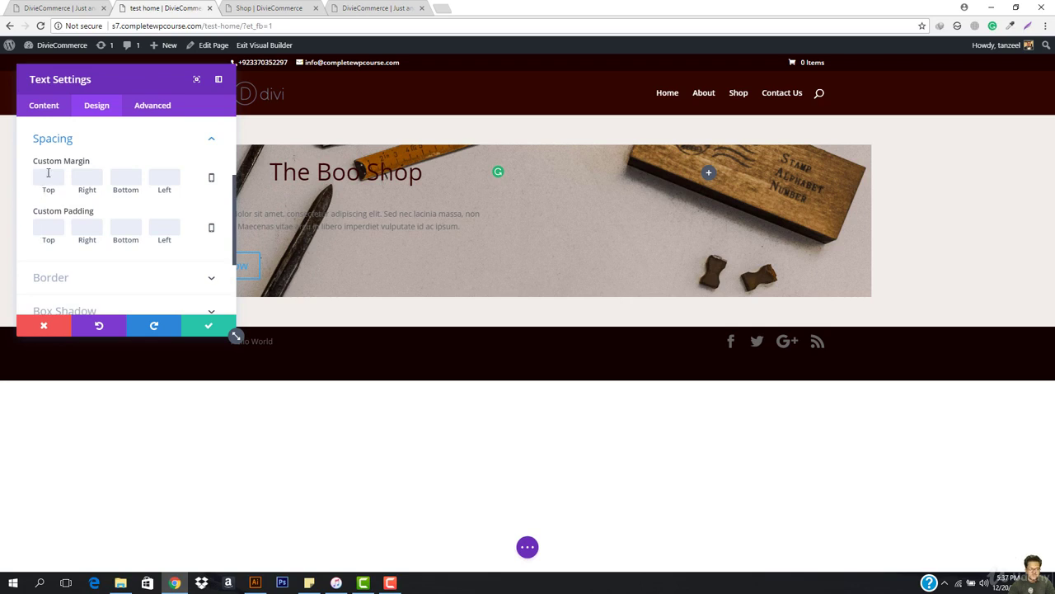
pyautogui.write('25')
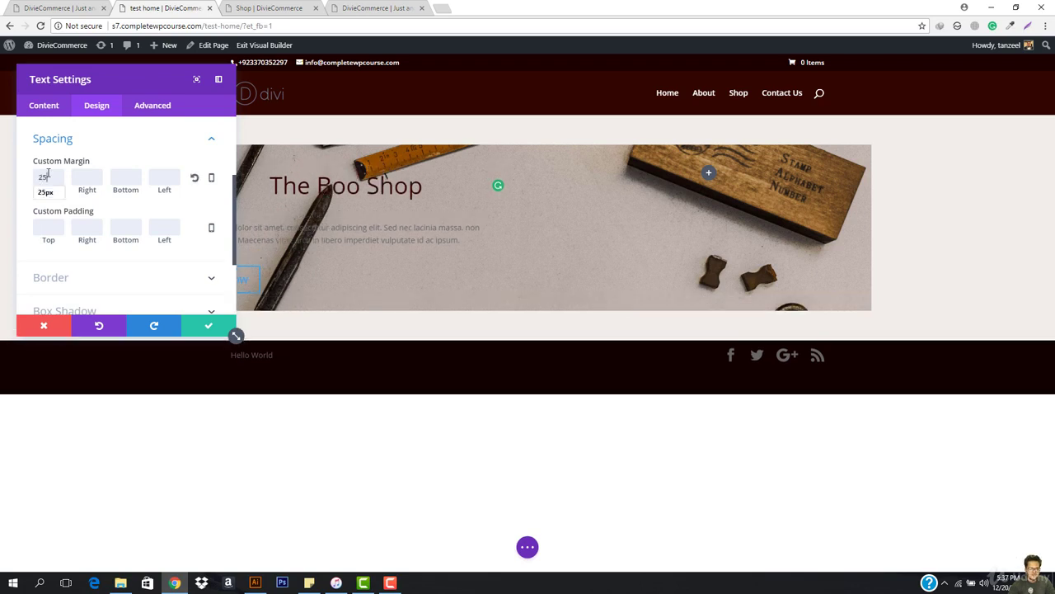
pyautogui.press('BackSpace')
pyautogui.press('BackSpace')
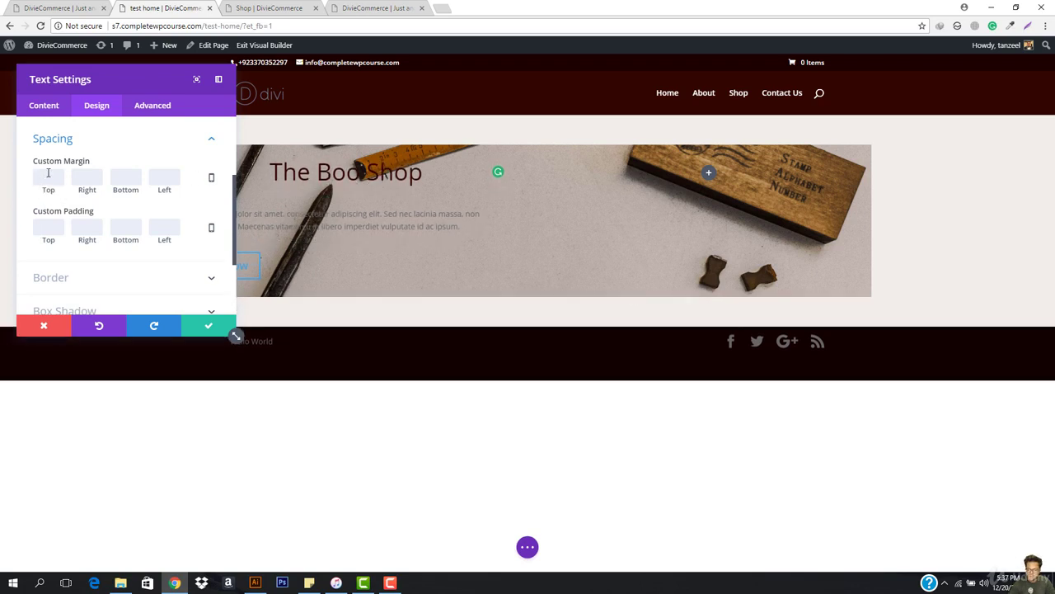
pyautogui.write('50px')
pyautogui.press('BackSpace')
pyautogui.press('BackSpace')
pyautogui.press('BackSpace')
pyautogui.press('BackSpace')
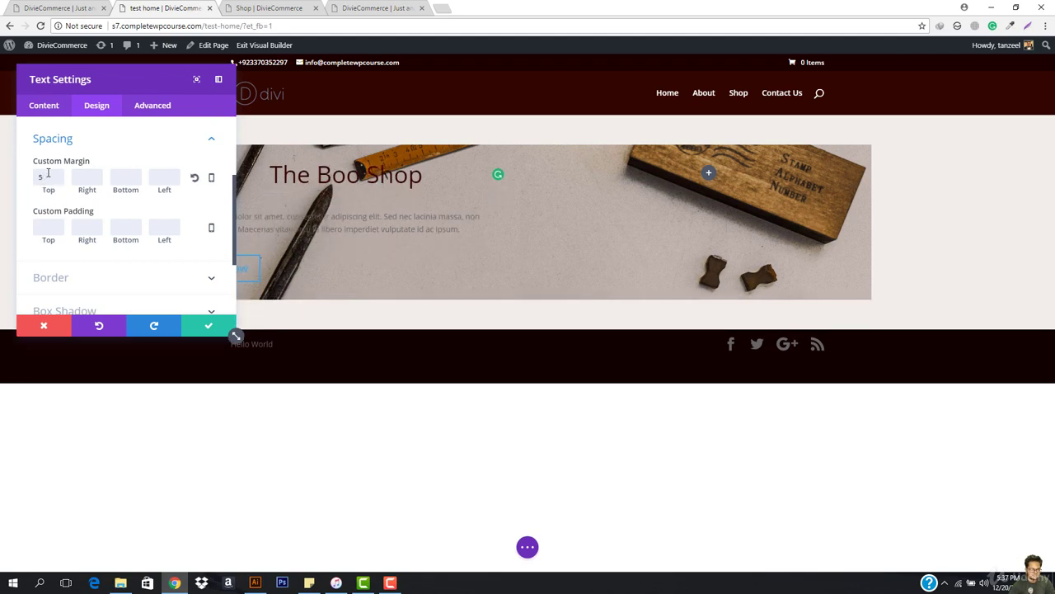
pyautogui.write('60')
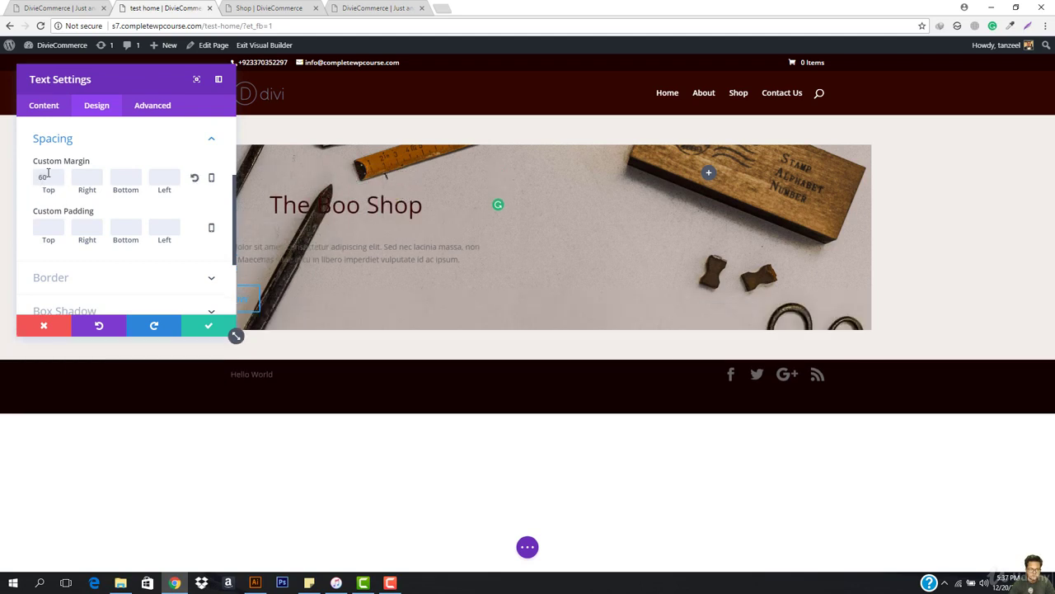
# Compare the heading's vertical position with the reference homepage and try top custom margins of 100px and 150px
pyautogui.click(64, 10)
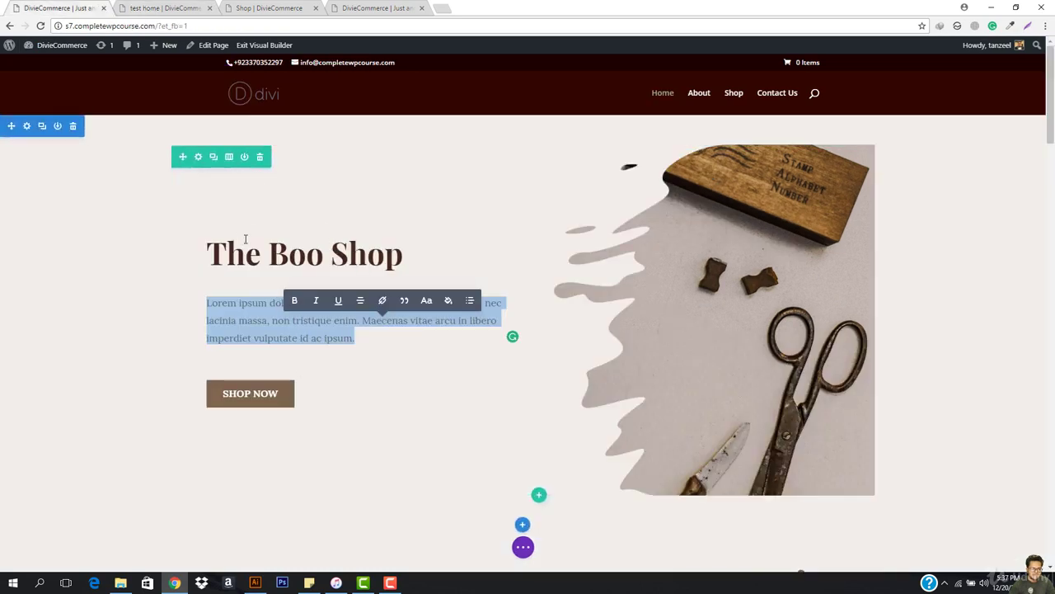
pyautogui.click(149, 7)
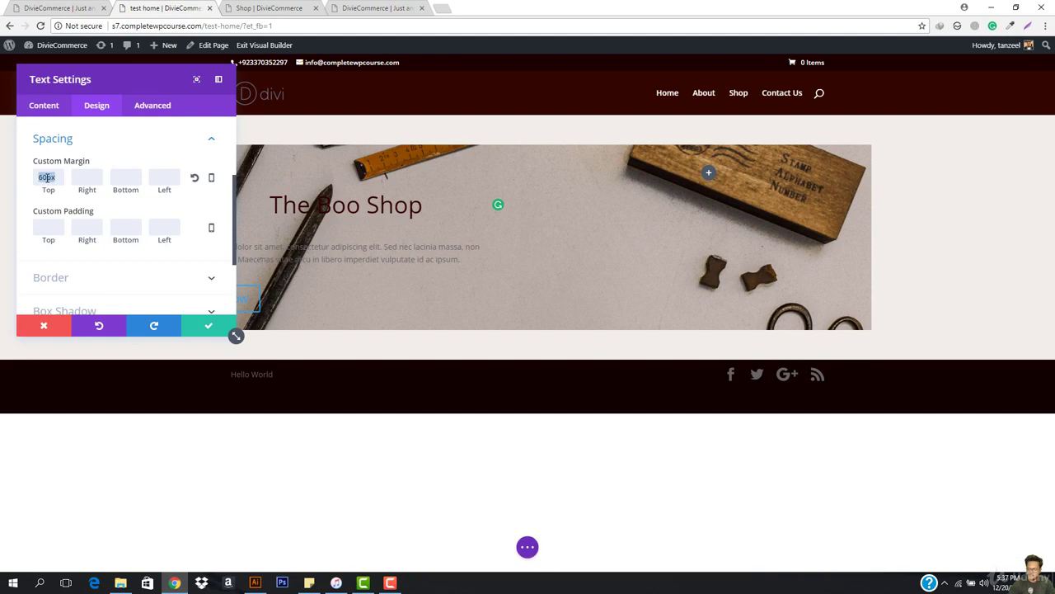
pyautogui.write('100')
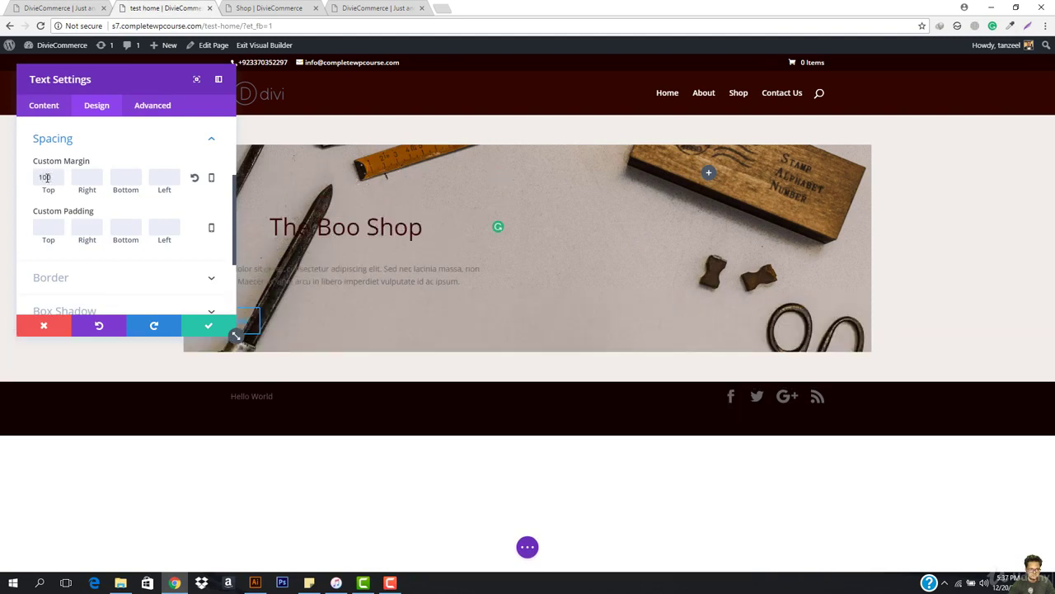
pyautogui.press('BackSpace')
pyautogui.press('BackSpace')
pyautogui.press('BackSpace')
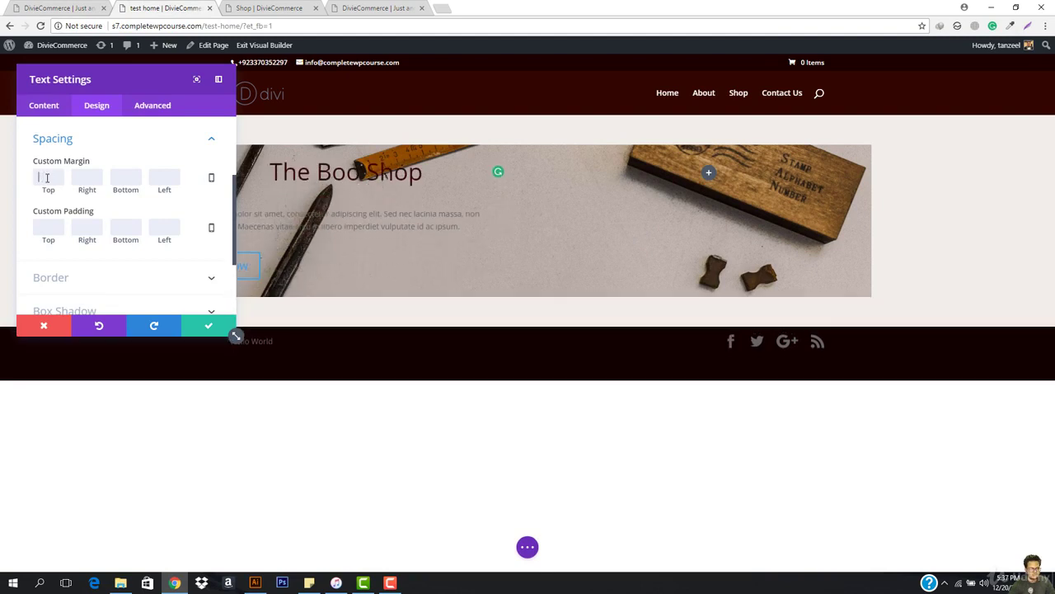
pyautogui.write('150')
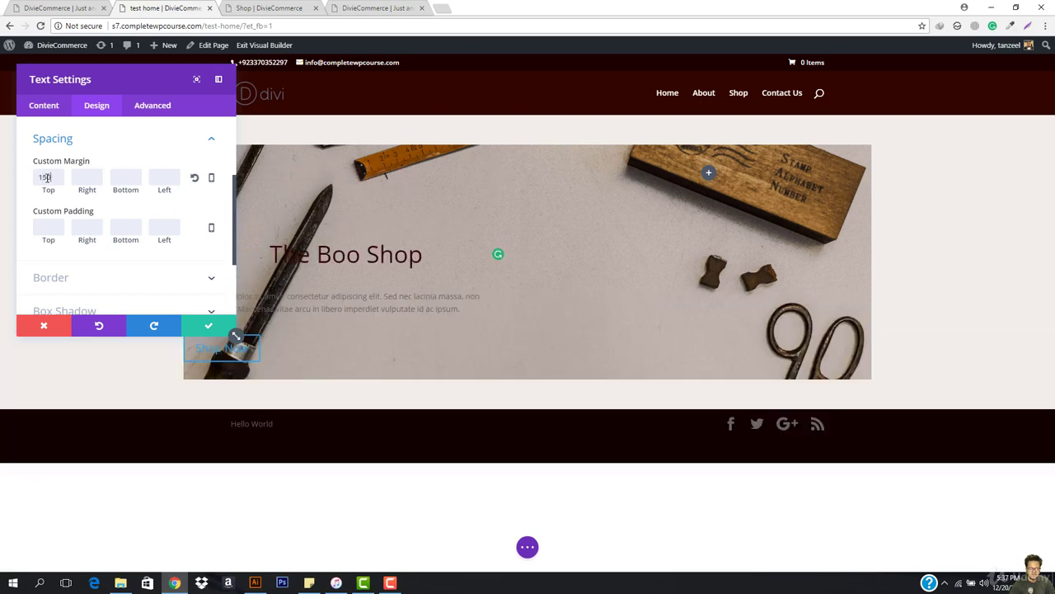
# Recheck the heading's position on the reference homepage, set its top custom margin to 120px, and save the text module
pyautogui.click(57, 7)
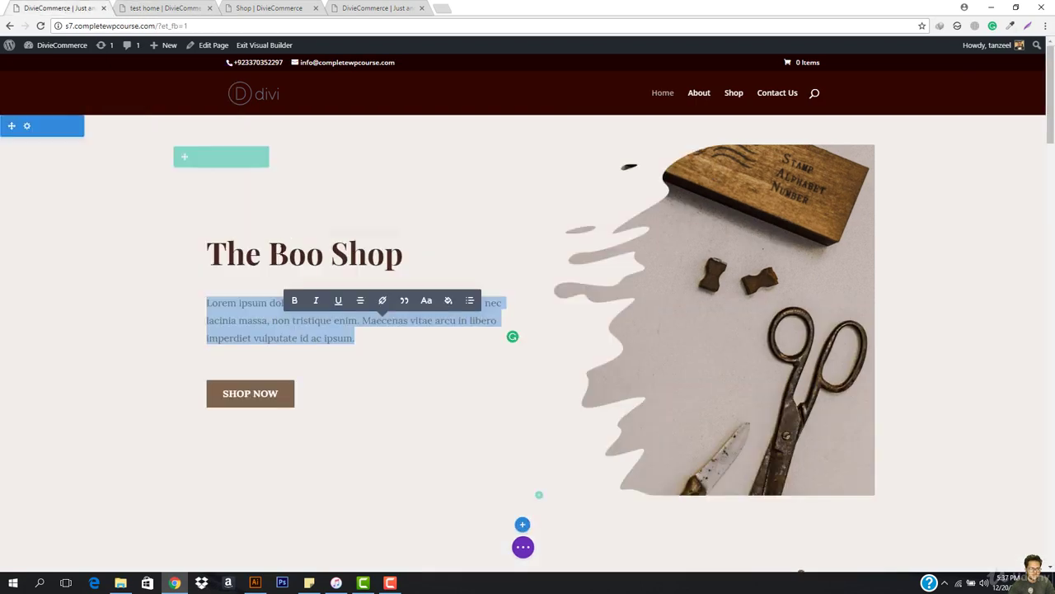
pyautogui.click(165, 8)
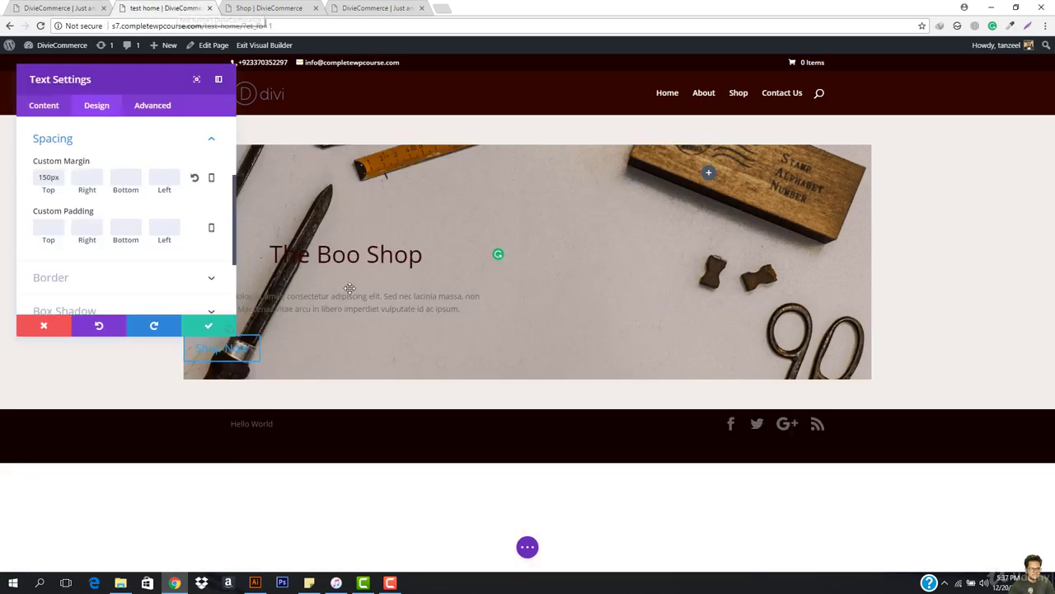
pyautogui.click(46, 177)
pyautogui.press('BackSpace')
pyautogui.write('2')
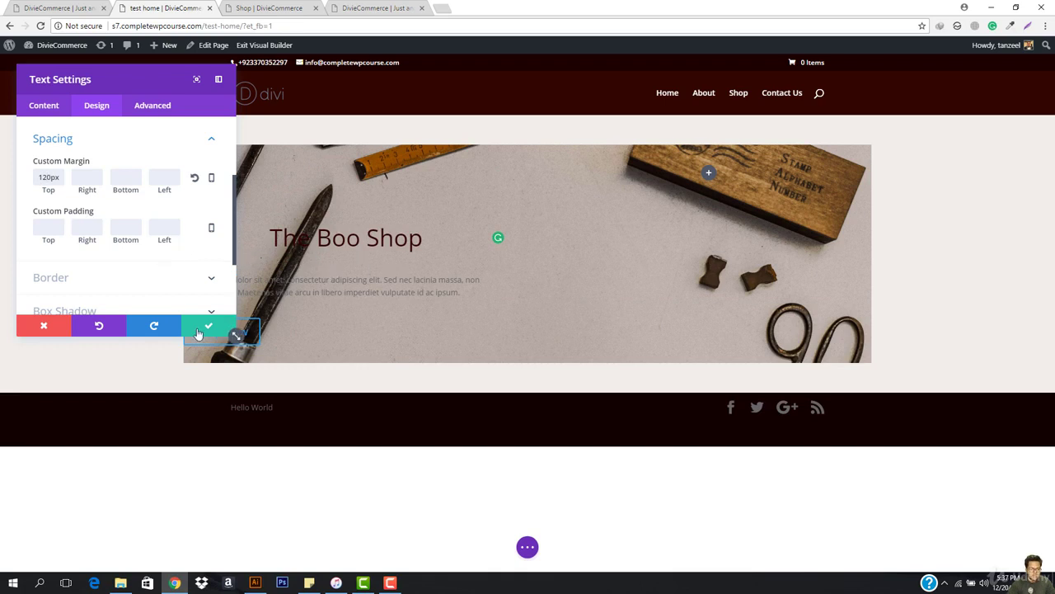
pyautogui.click(203, 329)
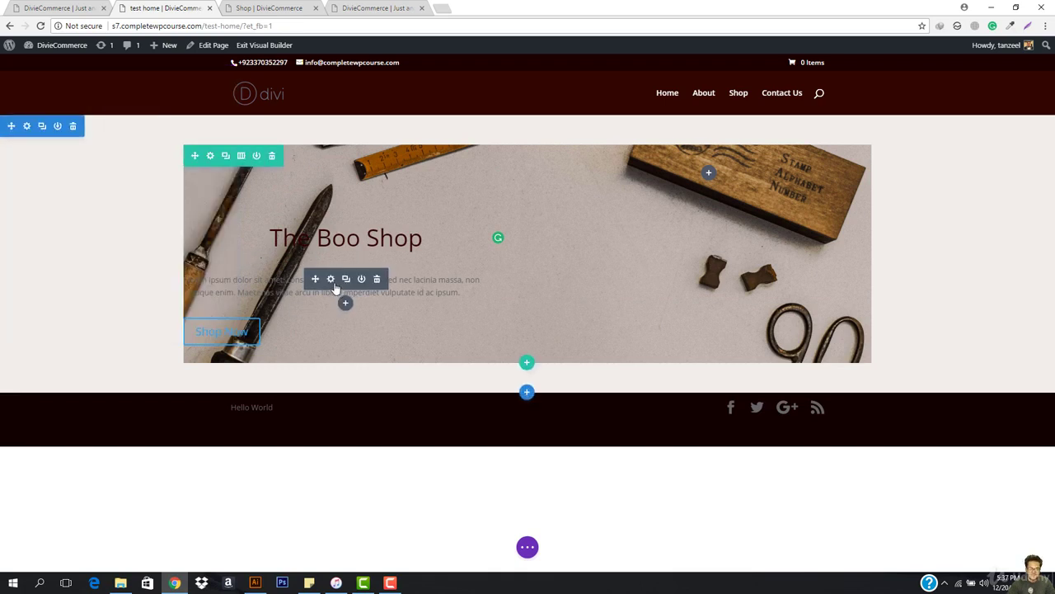
# Compare the lorem ipsum paragraph with the reference homepage and set its text orientation to justified on the test page
pyautogui.click(331, 280)
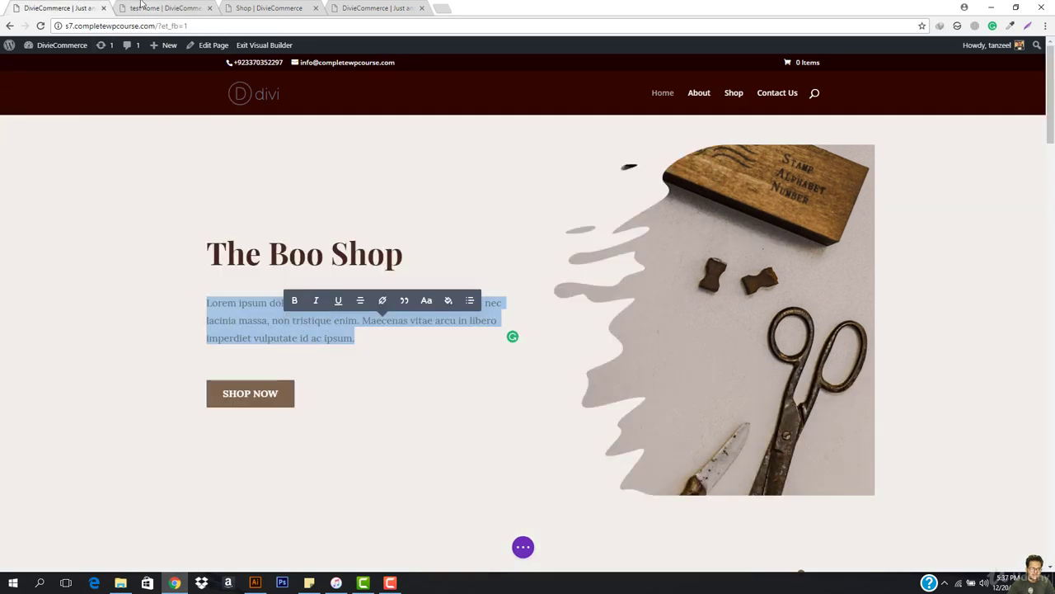
pyautogui.click(142, 8)
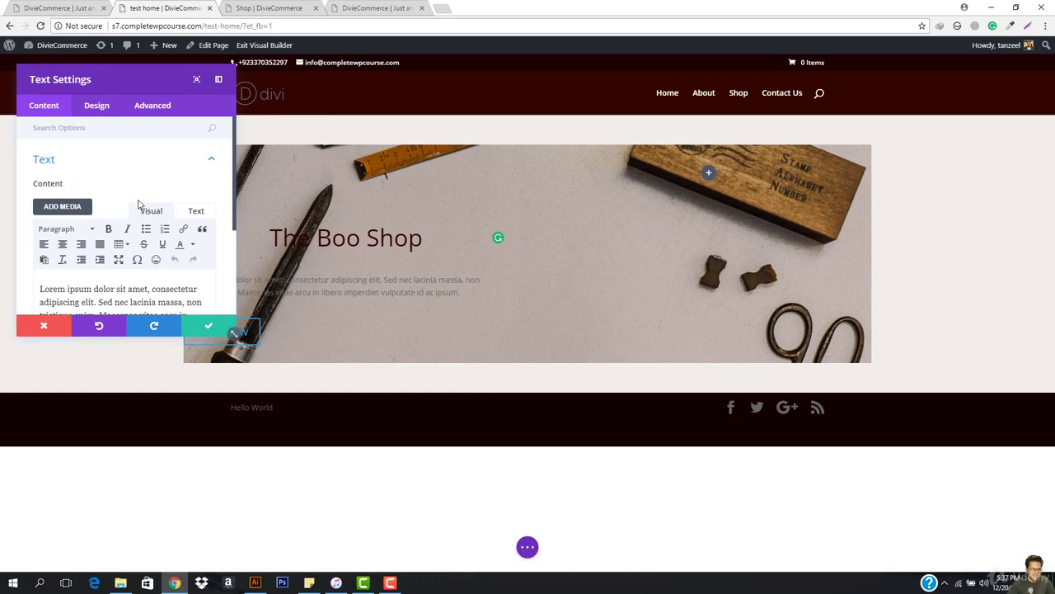
pyautogui.click(97, 111)
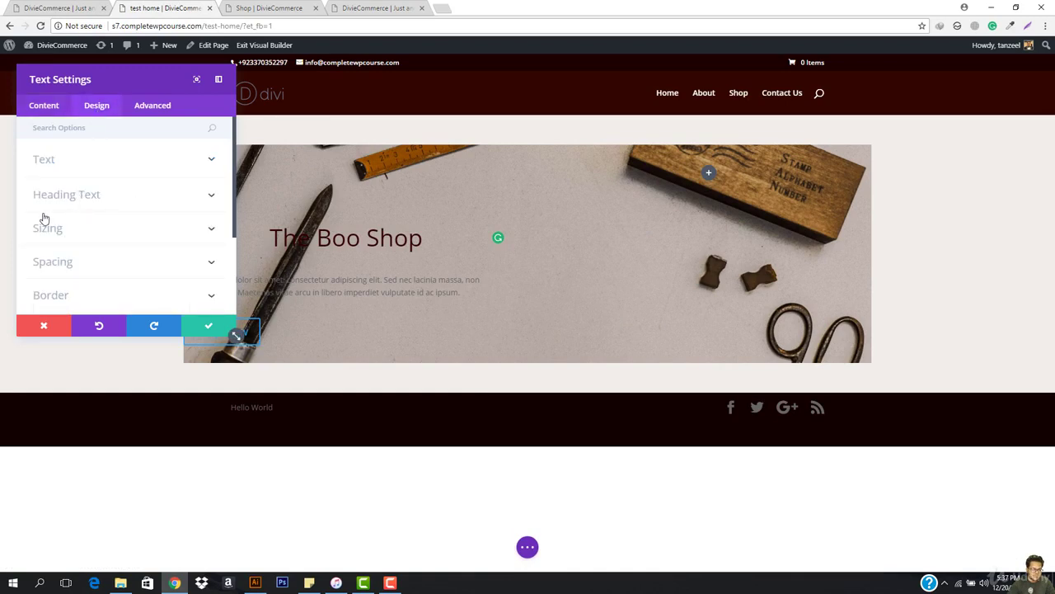
pyautogui.click(99, 8)
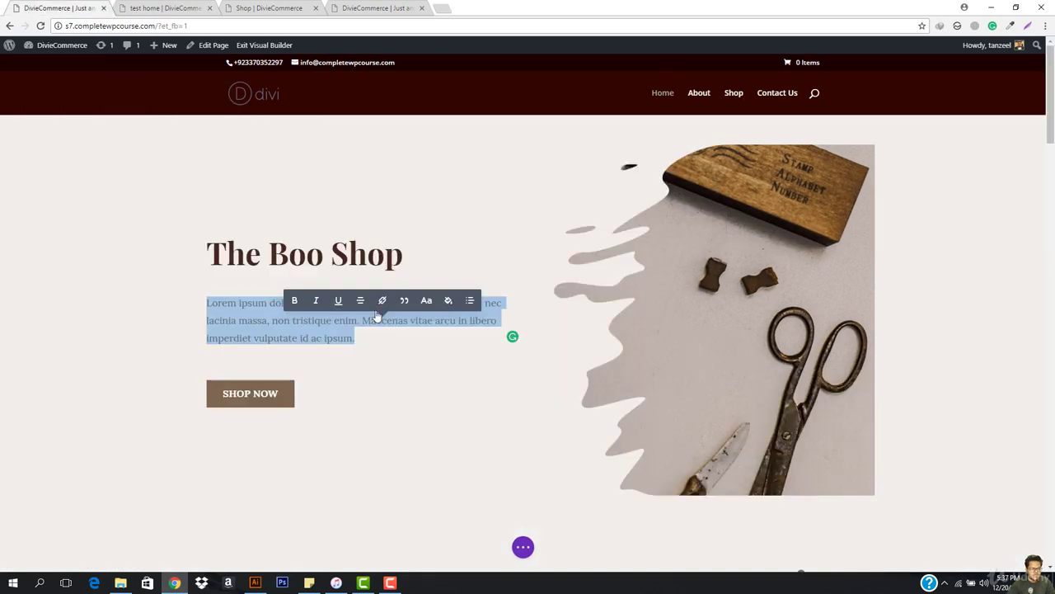
pyautogui.click(153, 9)
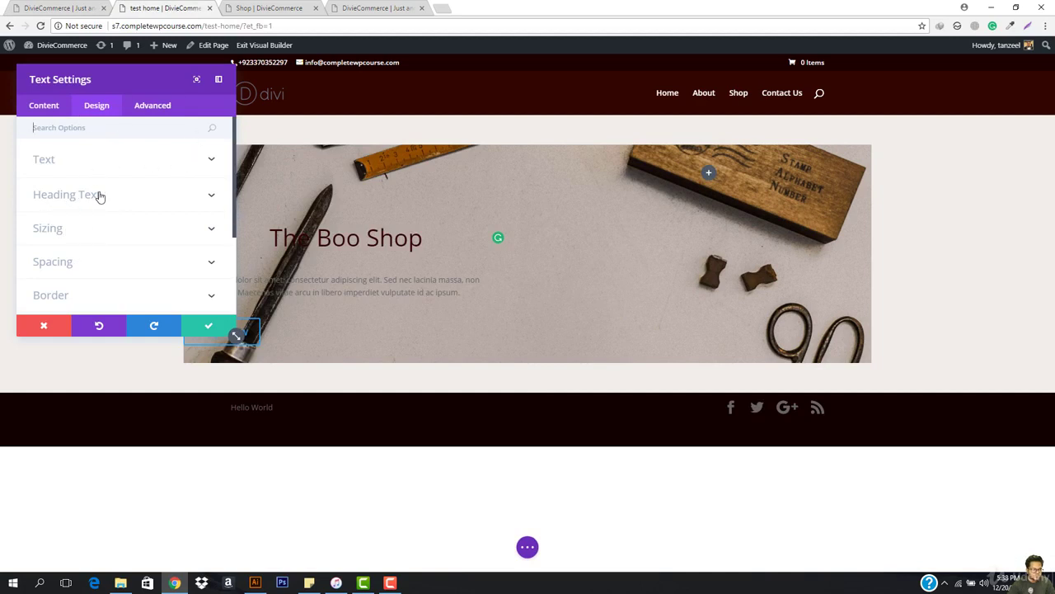
pyautogui.click(69, 169)
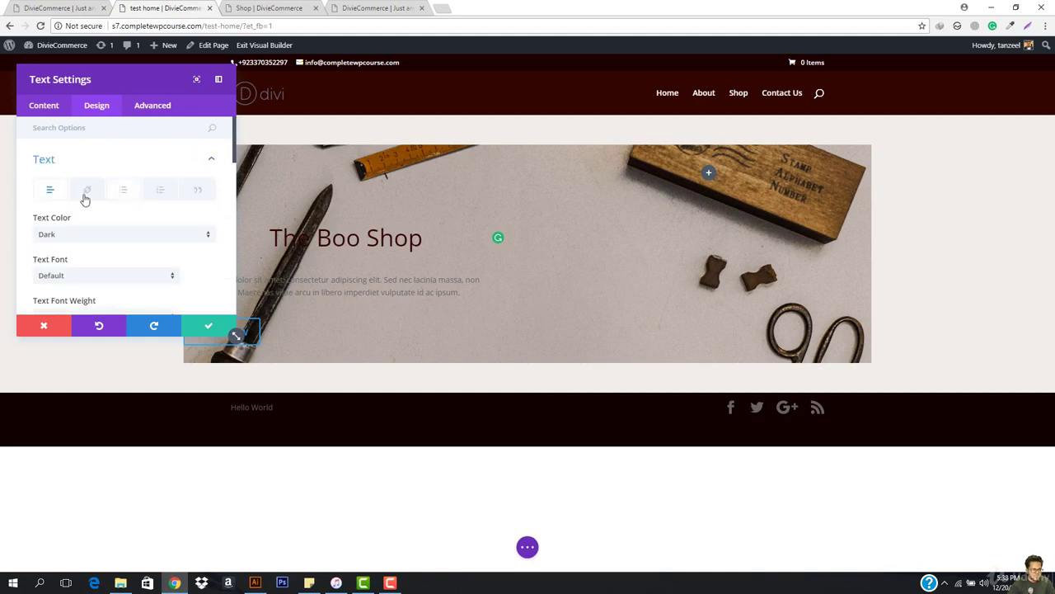
pyautogui.scroll(-5, 110, 251)
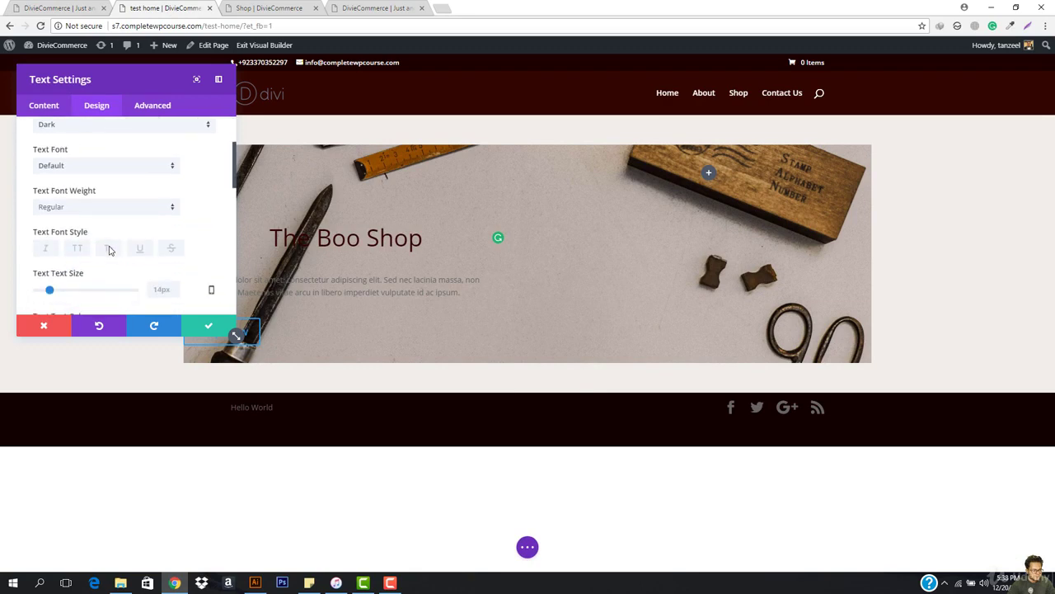
pyautogui.scroll(-4, 129, 247)
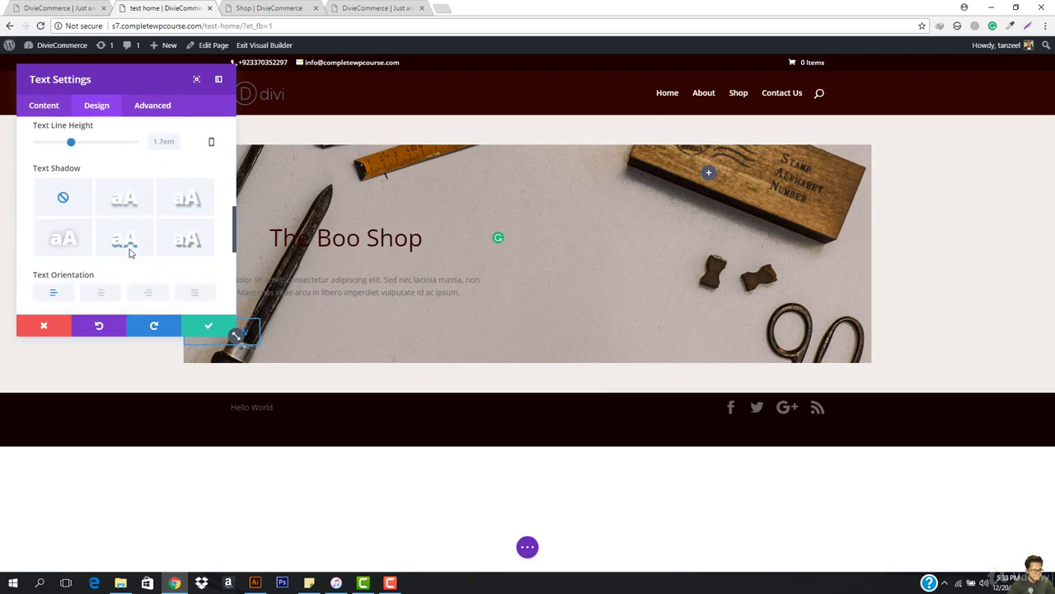
pyautogui.click(193, 239)
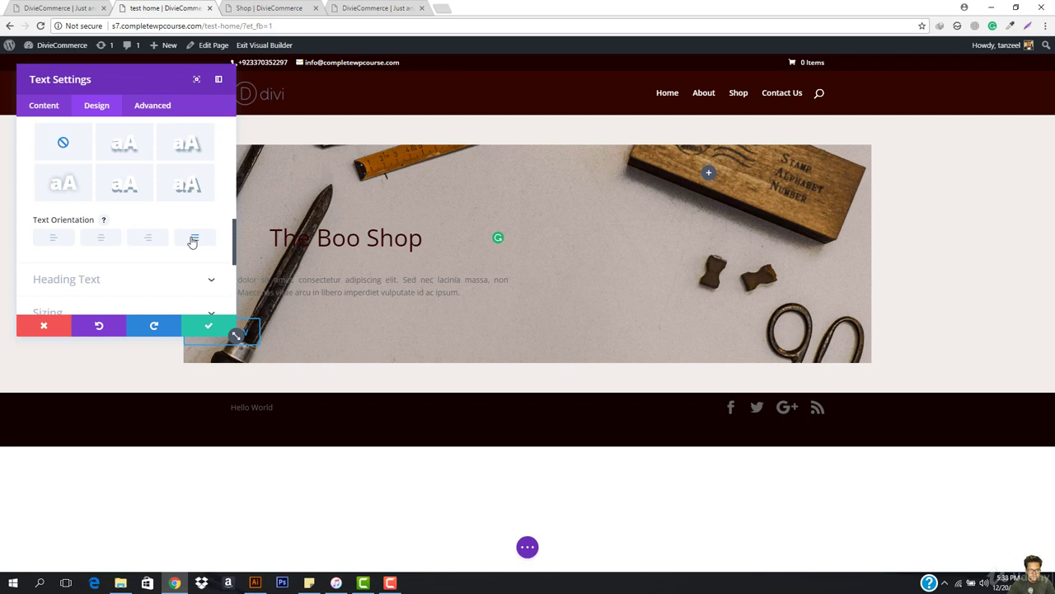
pyautogui.click(100, 237)
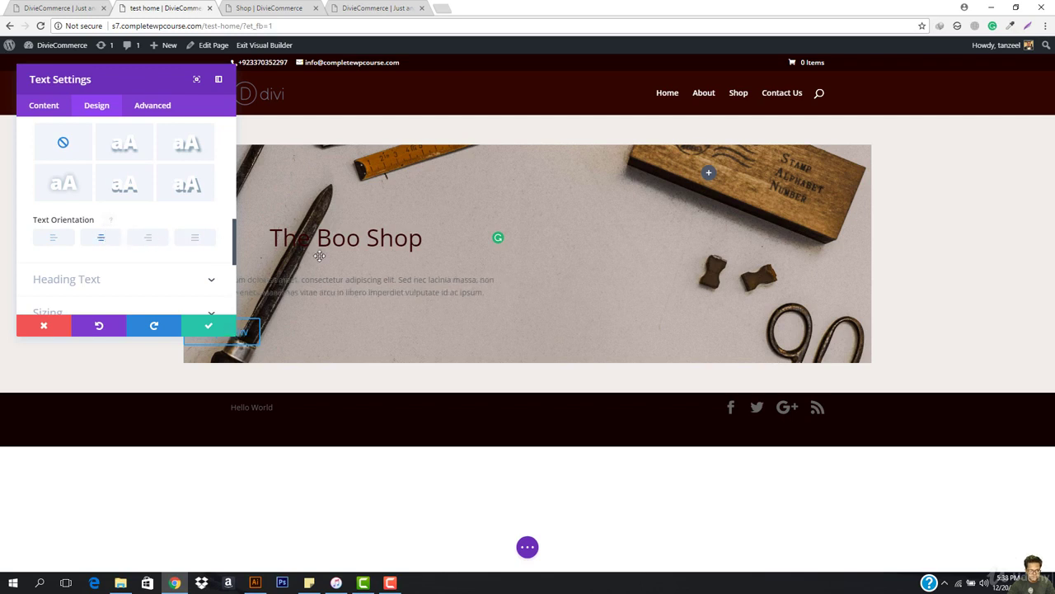
pyautogui.click(195, 239)
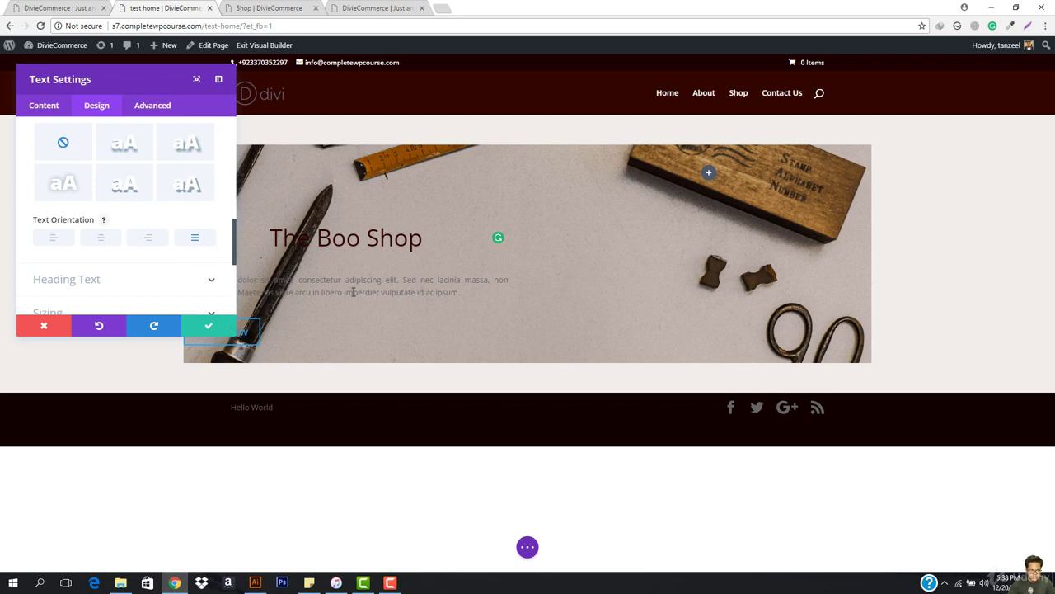
# Set the lorem ipsum paragraph's text color to black and save the text module settings
pyautogui.scroll(5, 157, 239)
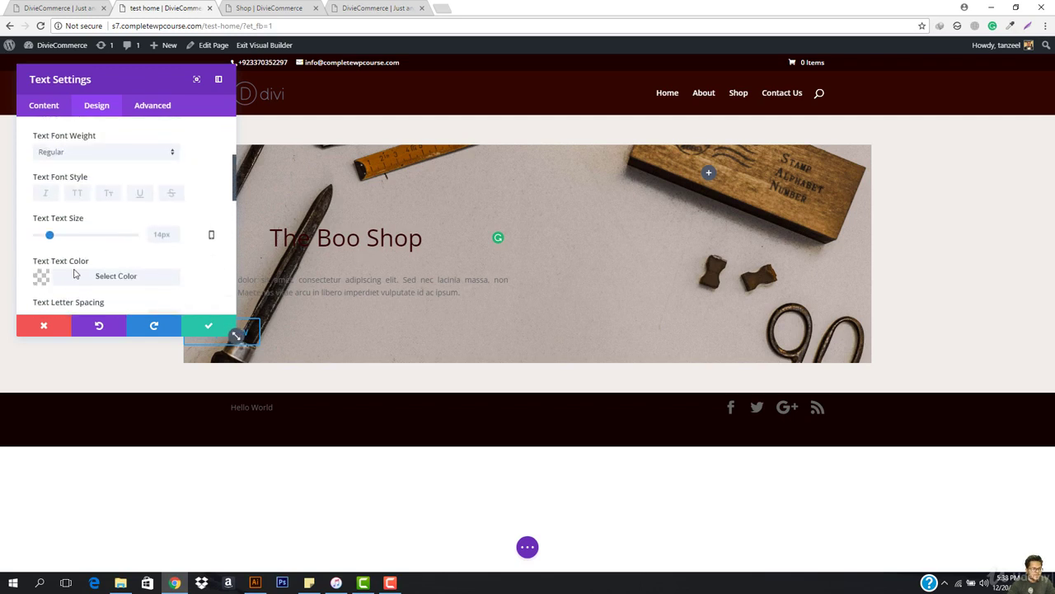
pyautogui.scroll(-3, 136, 243)
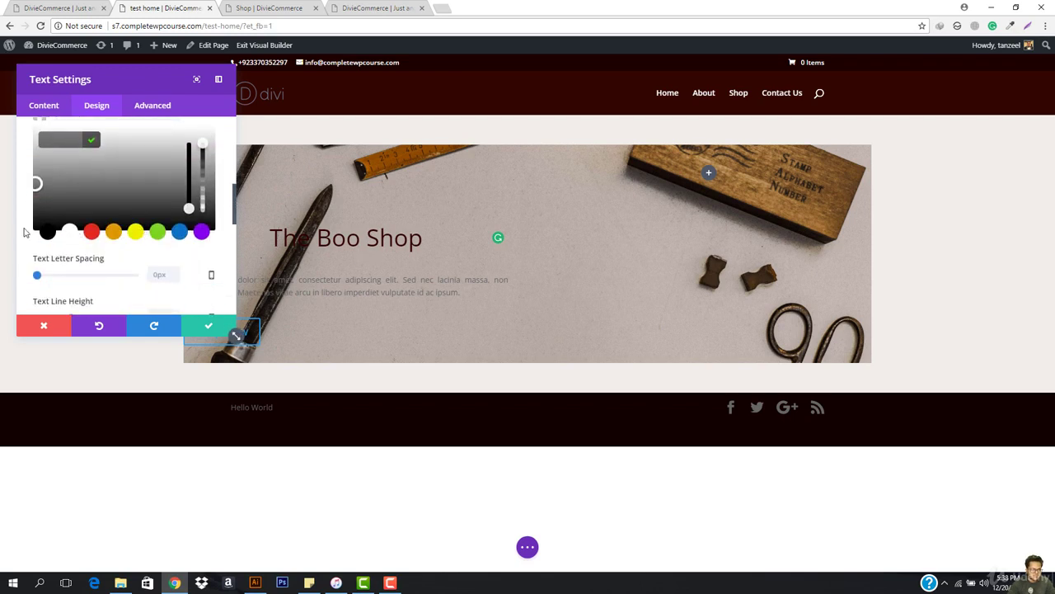
pyautogui.click(47, 232)
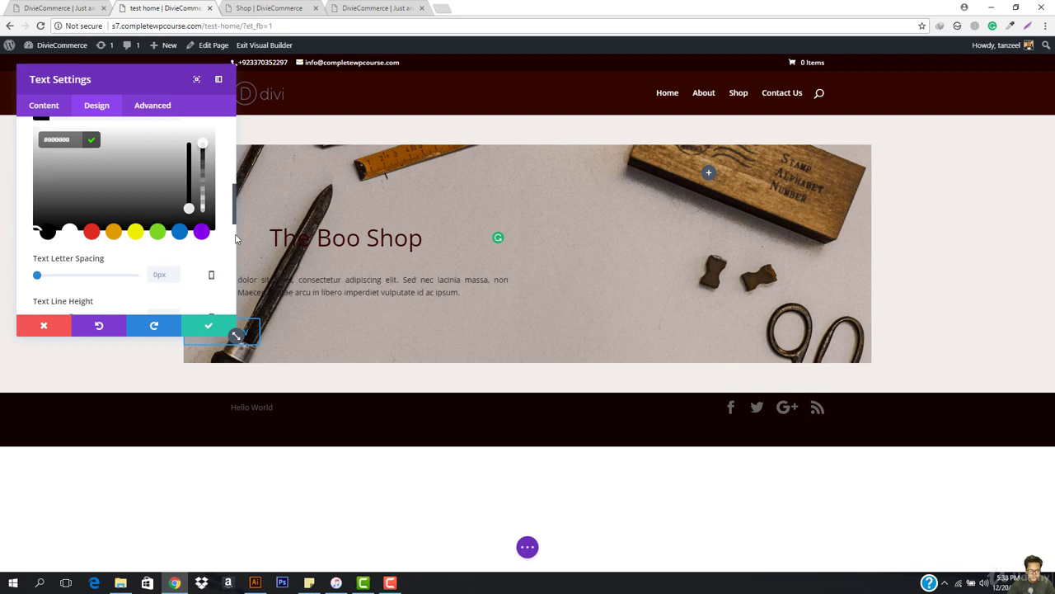
pyautogui.scroll(-2, 206, 325)
pyautogui.click(209, 326)
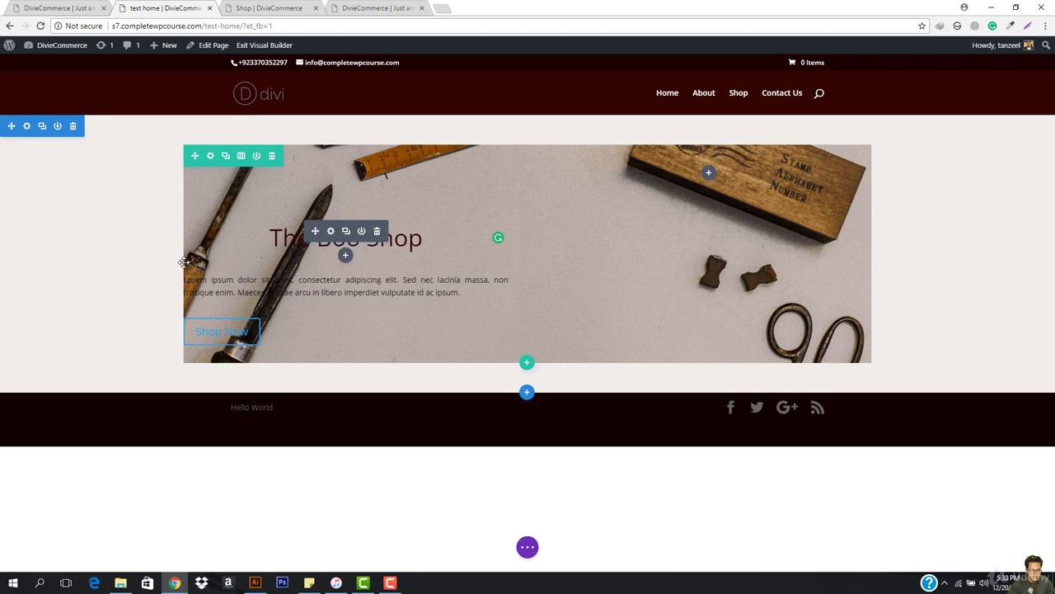
# Compare the content's left inset with the reference homepage and add left padding to the test page's hero row
pyautogui.click(37, 7)
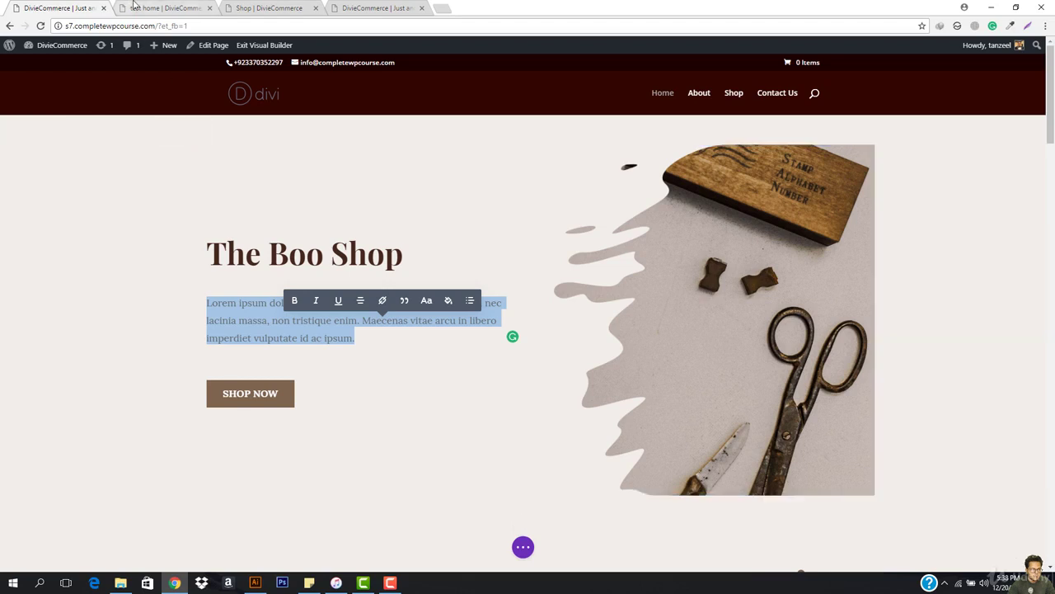
pyautogui.click(161, 8)
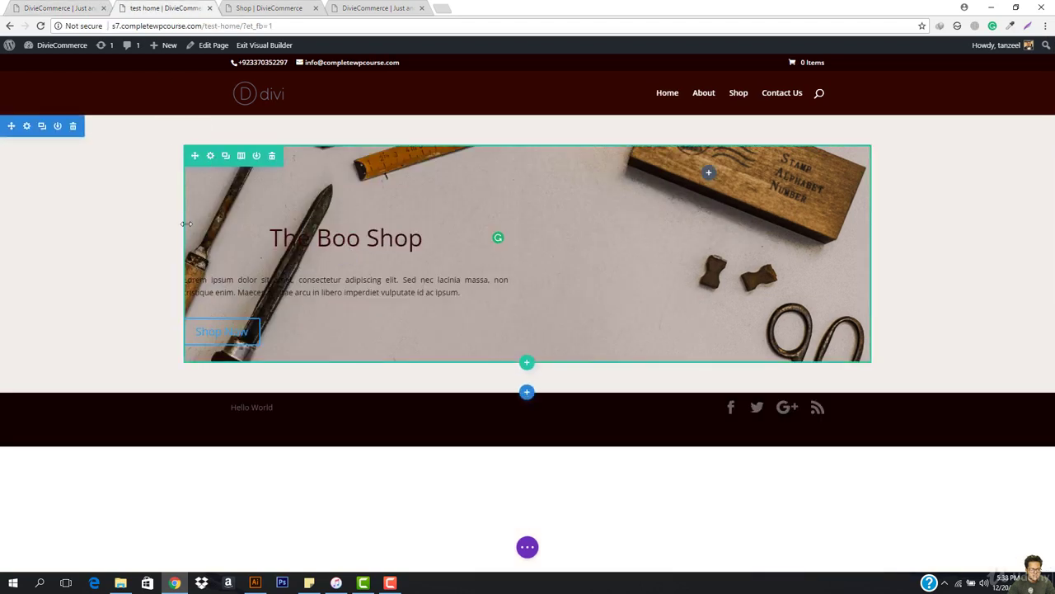
pyautogui.moveTo(184, 230); pyautogui.dragTo(216, 229)
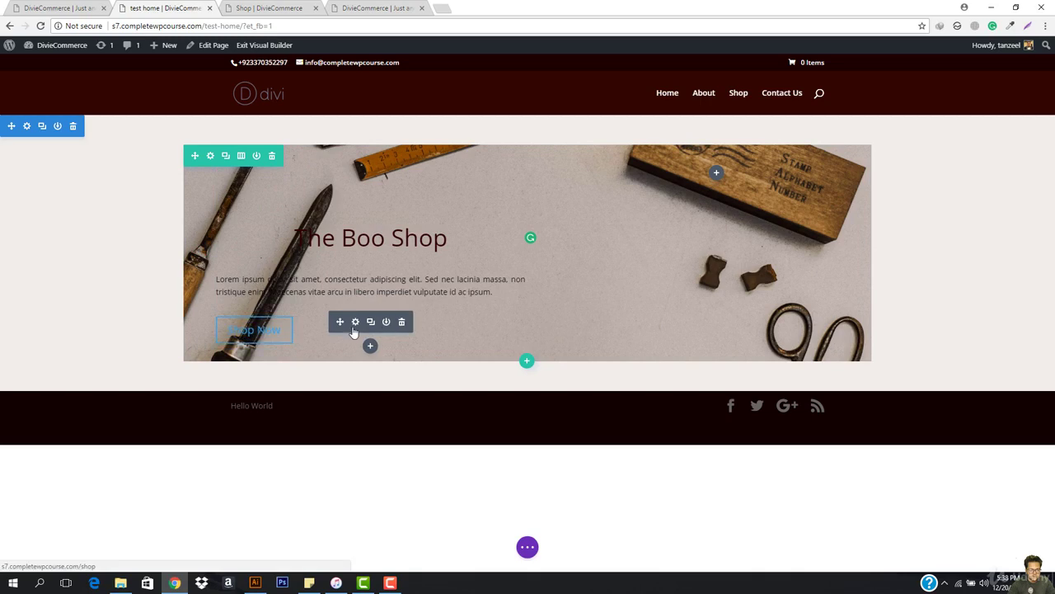
# Compare the Shop Now button with the reference homepage, enable custom button styles on the test page, and turn off its button icon
pyautogui.click(356, 324)
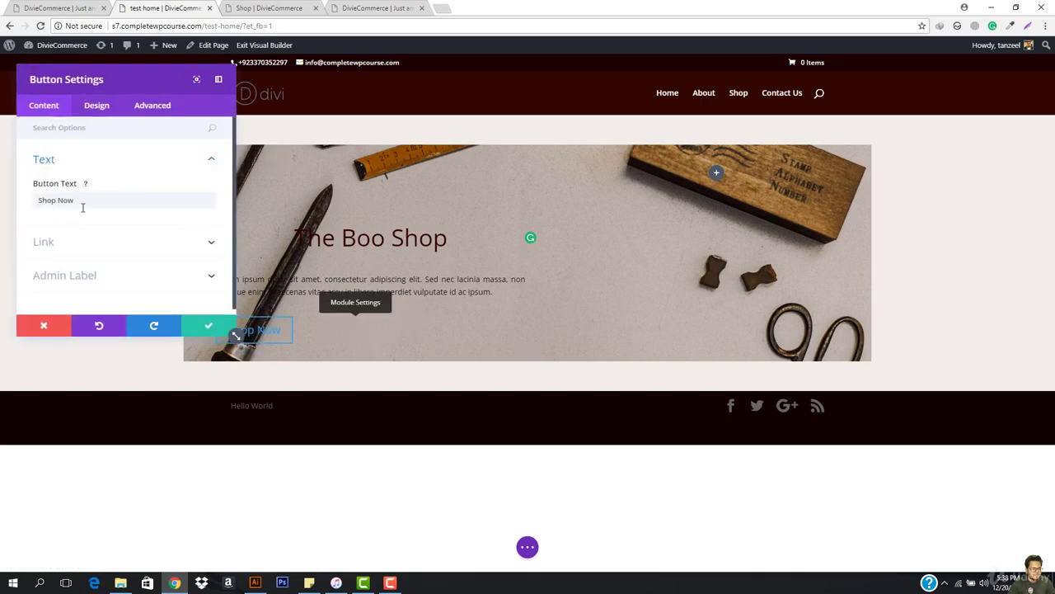
pyautogui.click(96, 105)
pyautogui.click(57, 8)
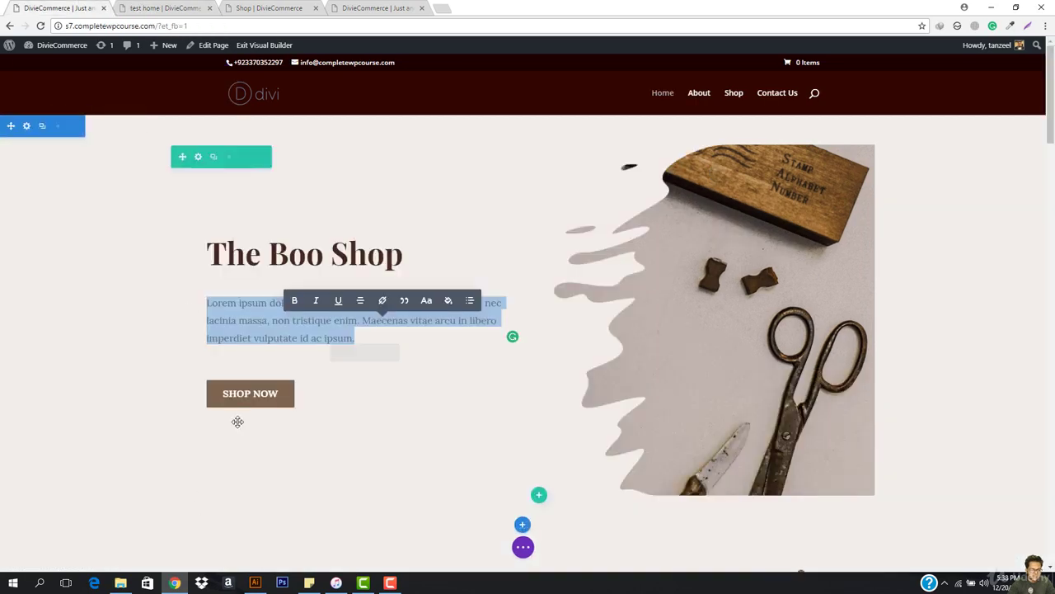
pyautogui.click(161, 7)
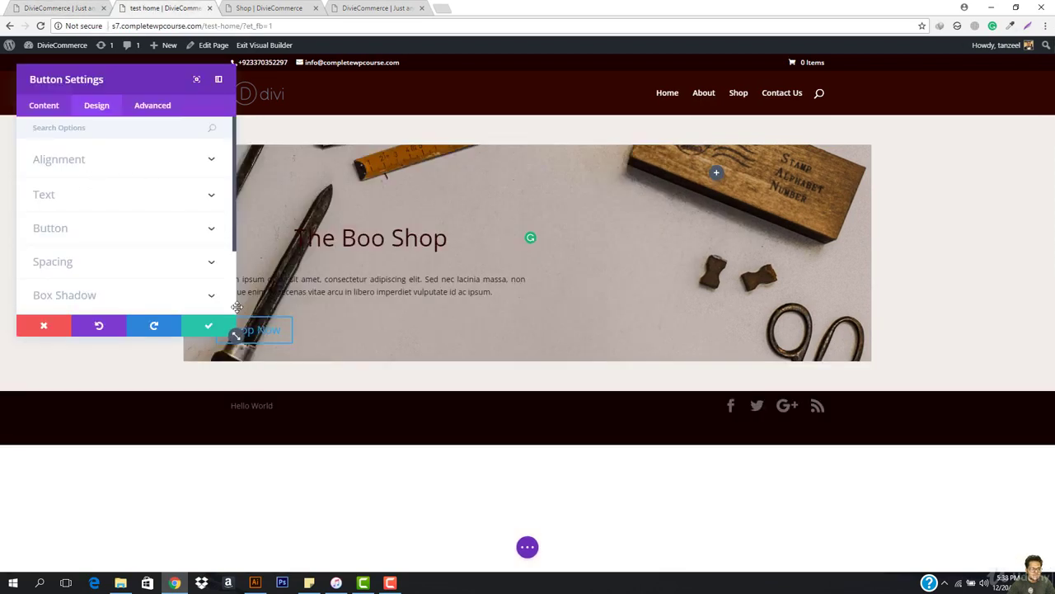
pyautogui.click(80, 235)
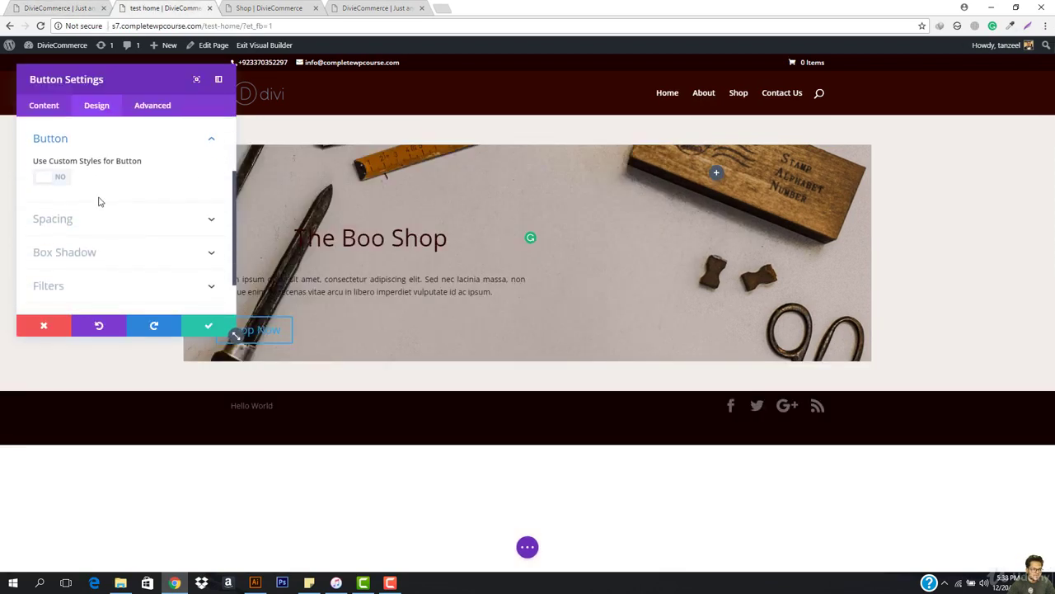
pyautogui.click(58, 178)
pyautogui.scroll(-2, 93, 241)
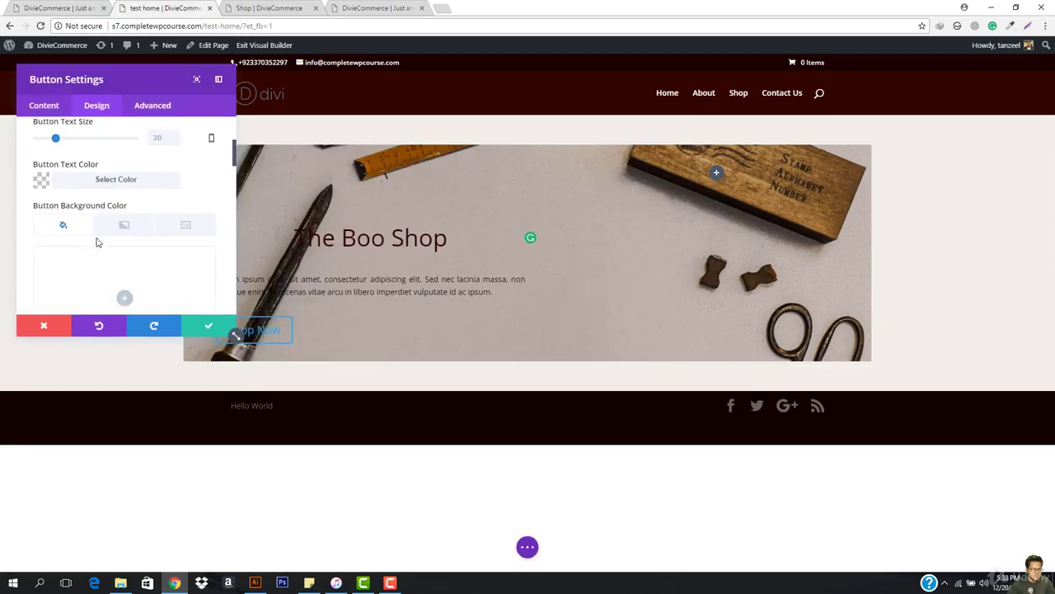
pyautogui.scroll(-5, 99, 241)
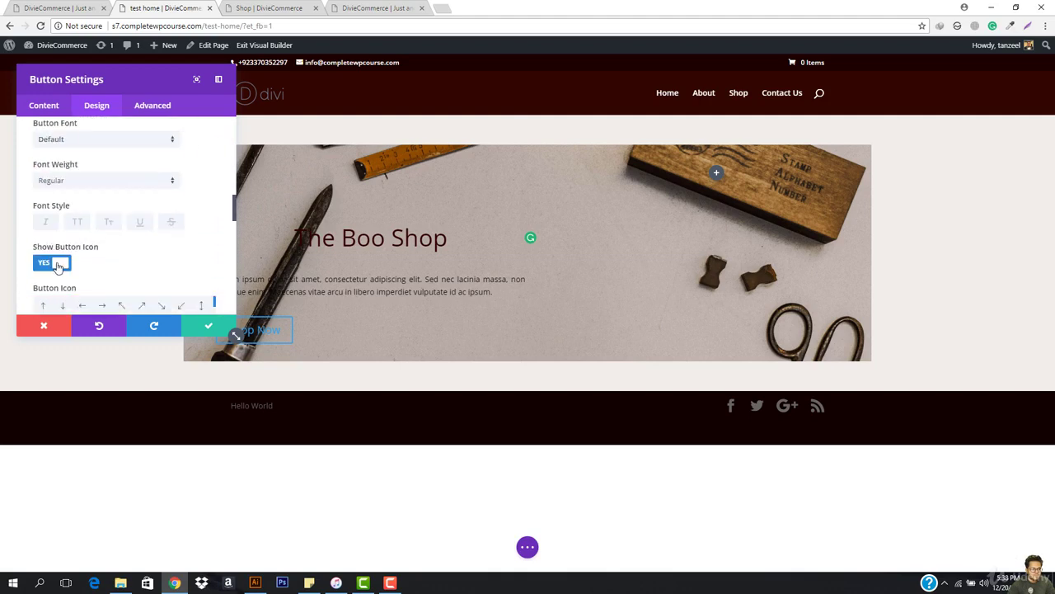
pyautogui.click(58, 264)
# Recheck the reference button and try orange and dark brown #722b00 as the Shop Now button's background color
pyautogui.click(56, 8)
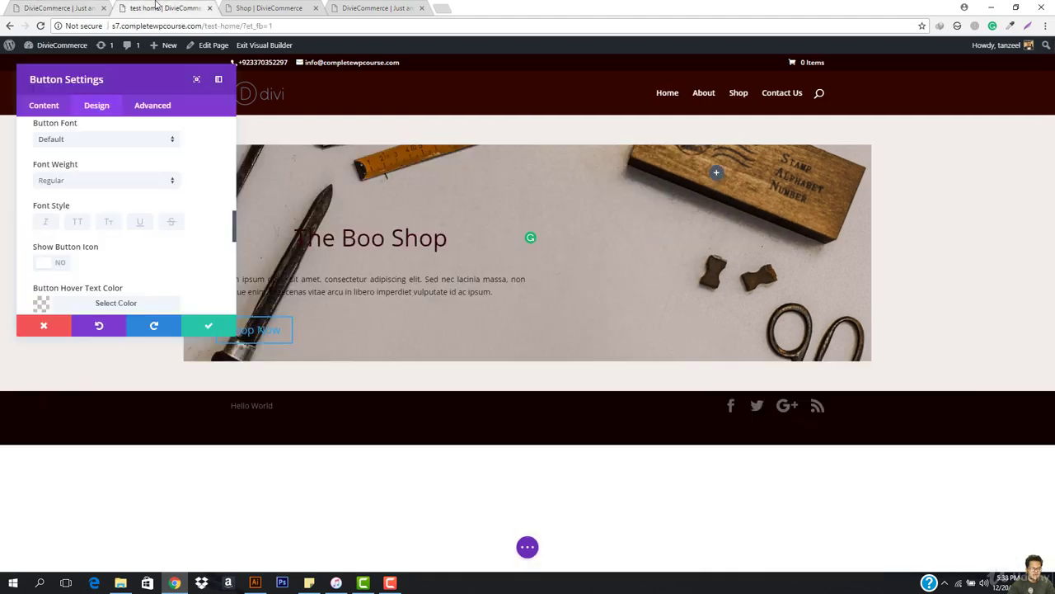
pyautogui.click(161, 8)
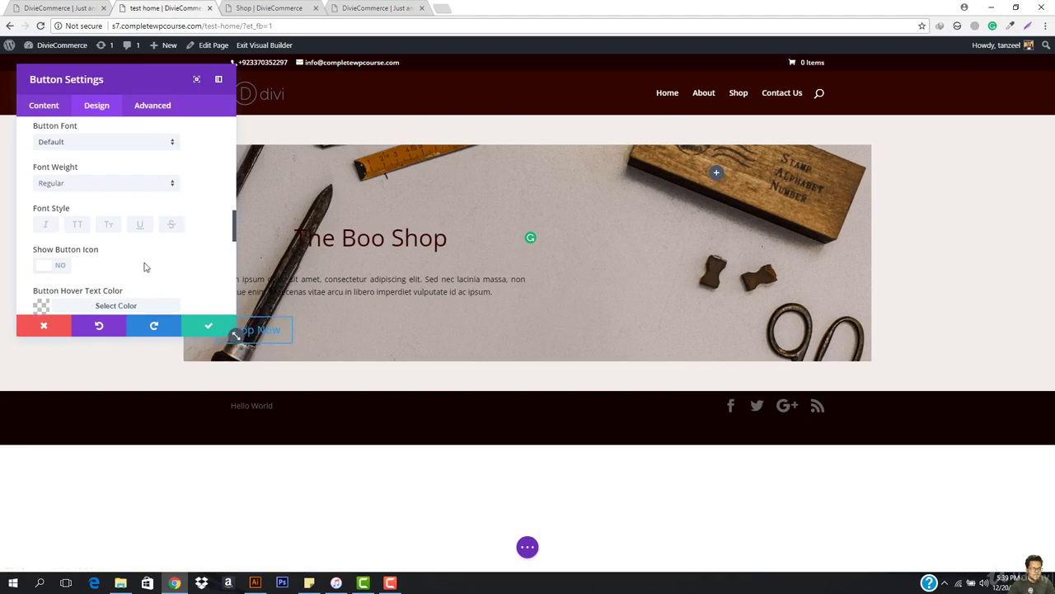
pyautogui.scroll(5, 146, 262)
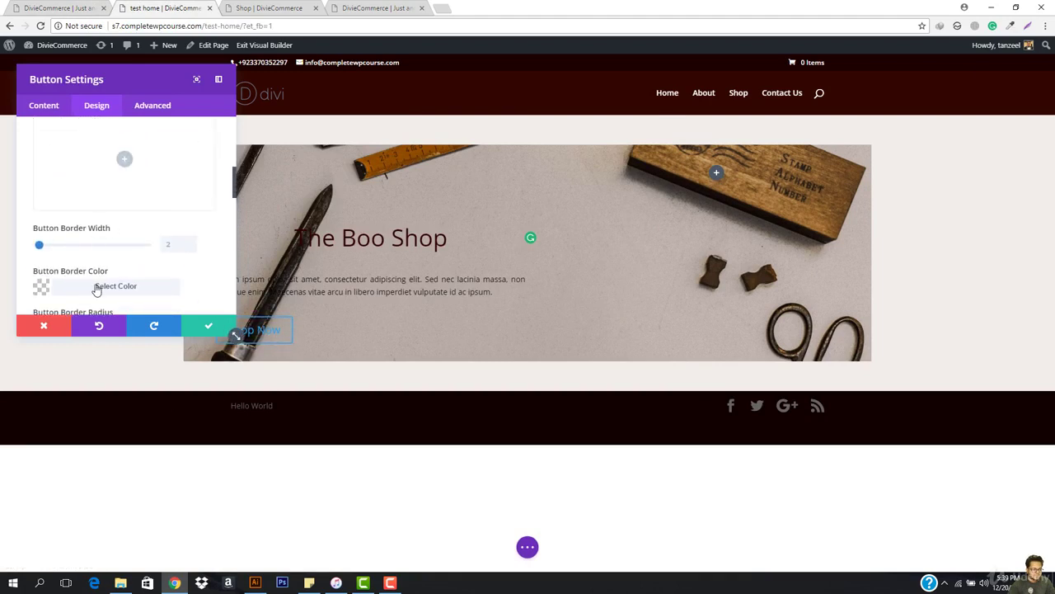
pyautogui.scroll(3, 102, 274)
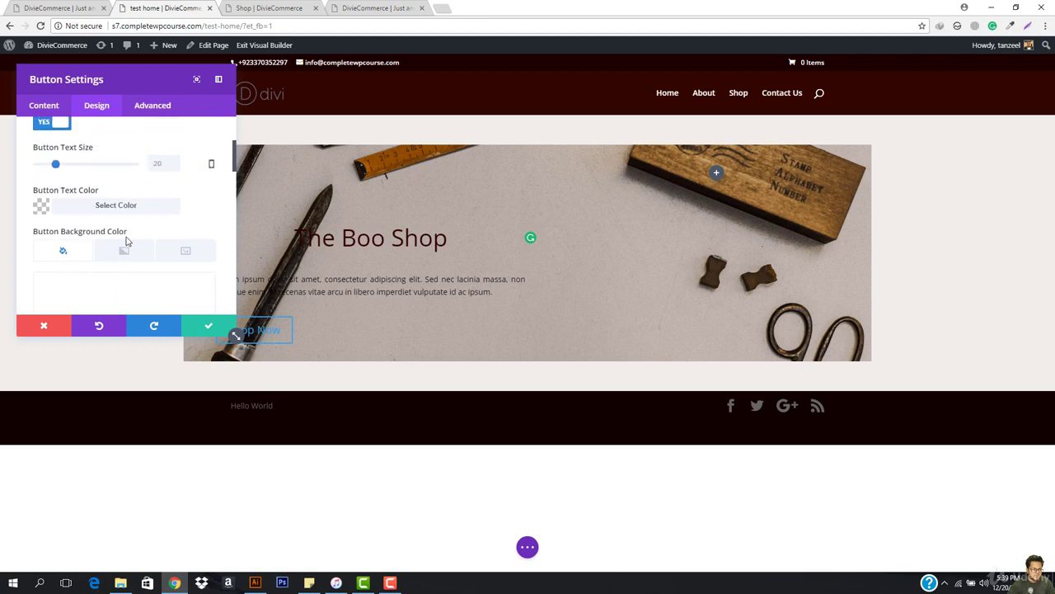
pyautogui.scroll(-4, 127, 238)
pyautogui.click(124, 161)
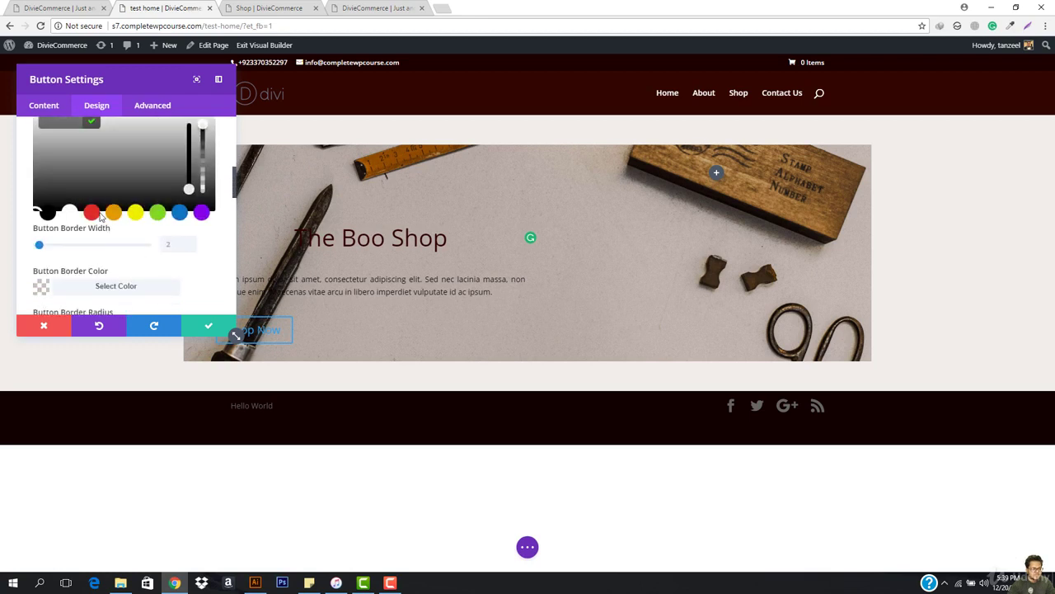
pyautogui.click(121, 214)
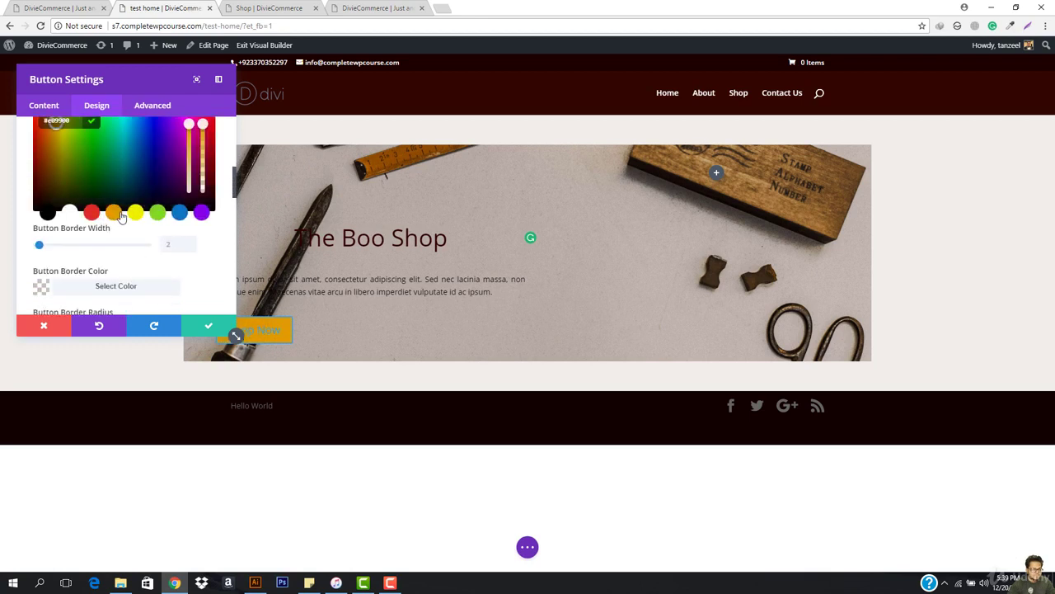
pyautogui.click(51, 128)
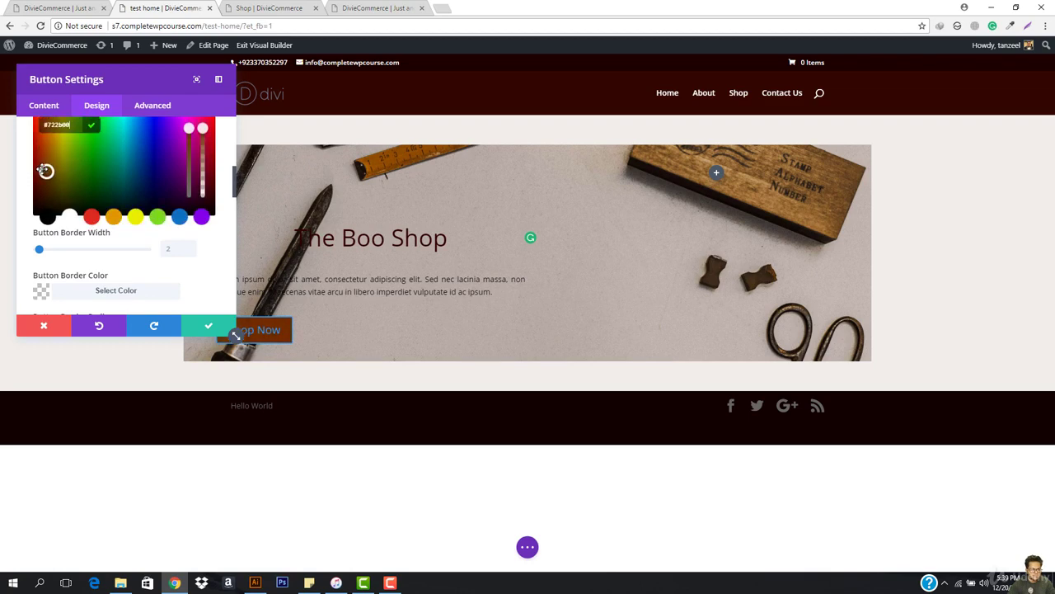
# Try to sample the reference SHOP NOW button's color and apply #F2EEEA as the test button's background color
pyautogui.click(57, 6)
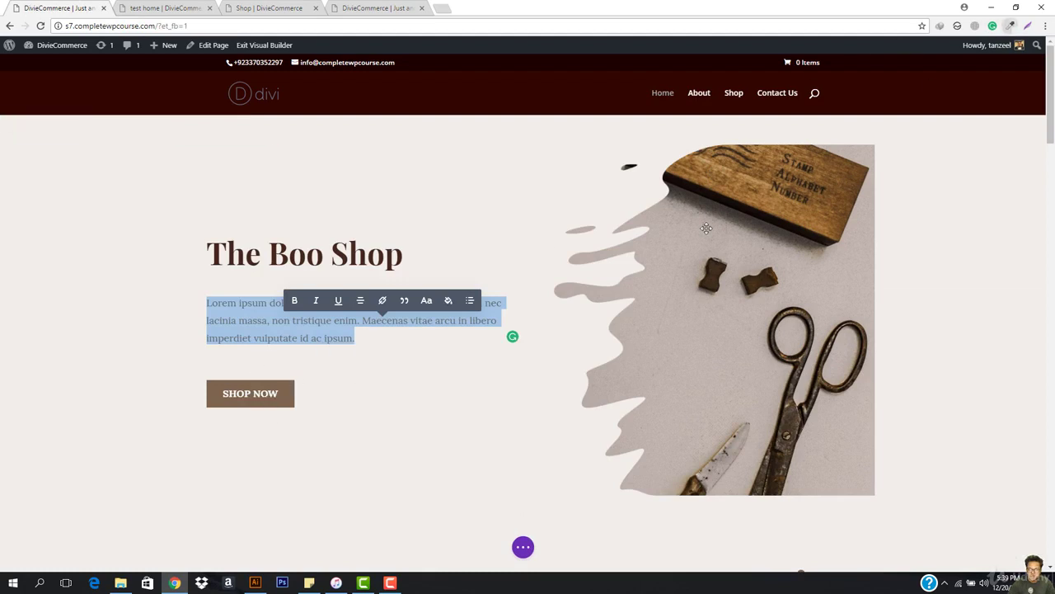
pyautogui.click(1010, 26)
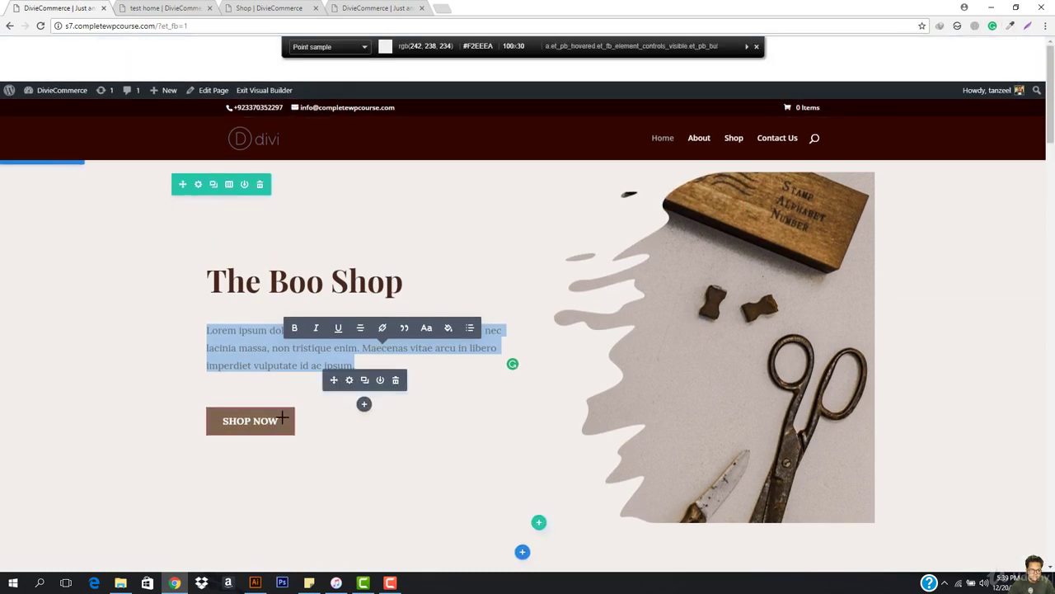
pyautogui.click(282, 418)
pyautogui.click(164, 8)
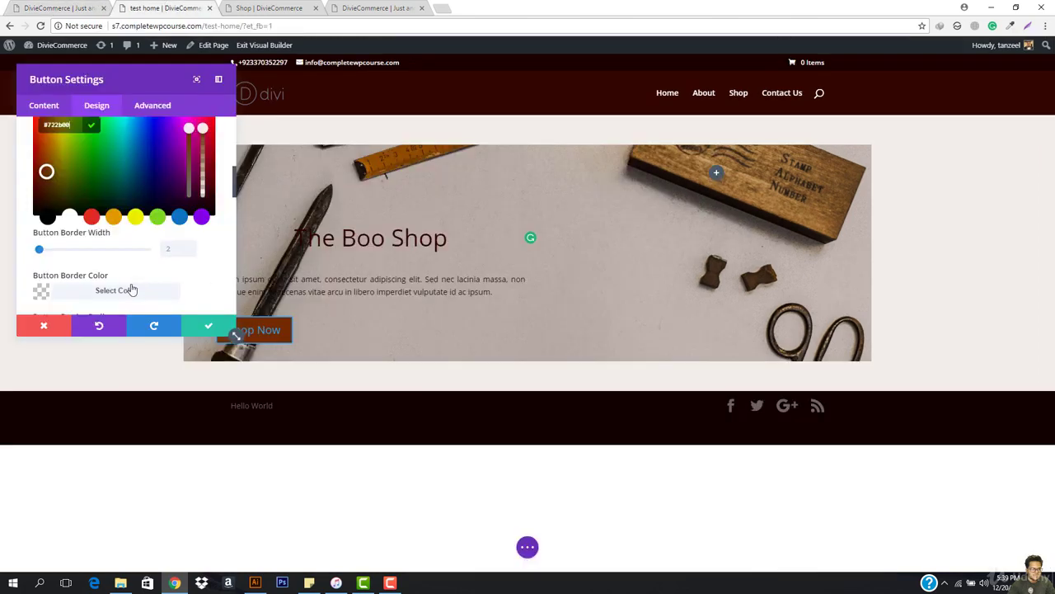
pyautogui.scroll(2, 91, 185)
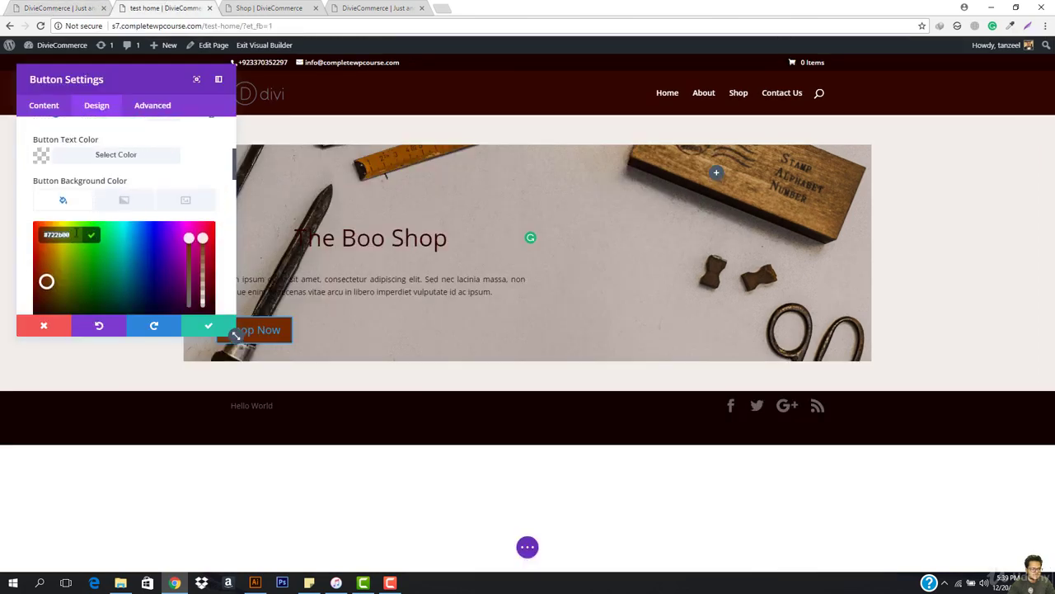
pyautogui.hotkey('ctrl', 'v')
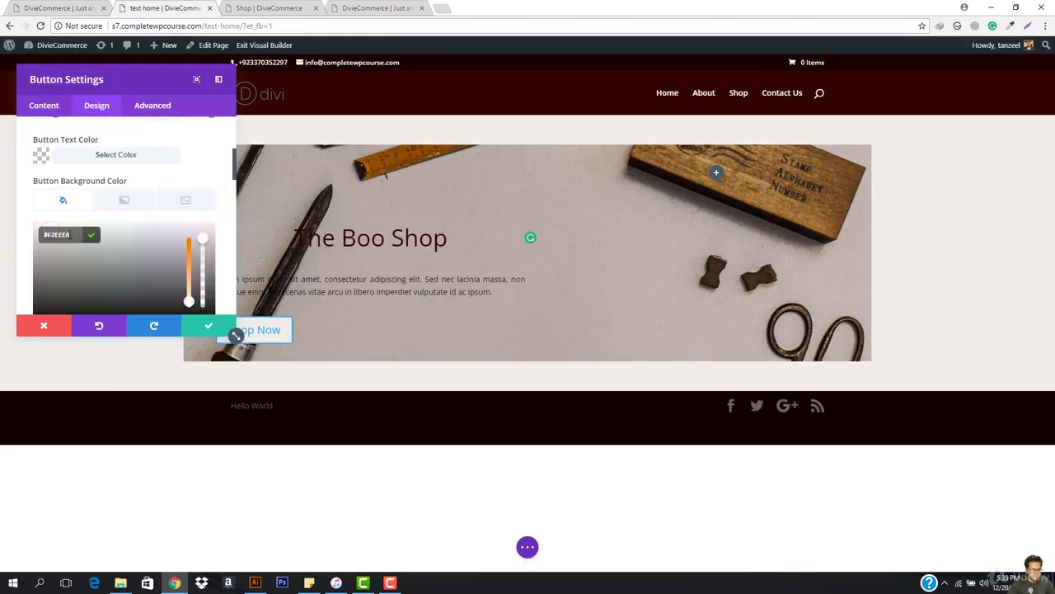
# Sample #7E6550 from the reference SHOP NOW button and set it as the test button's background color
pyautogui.click(73, 8)
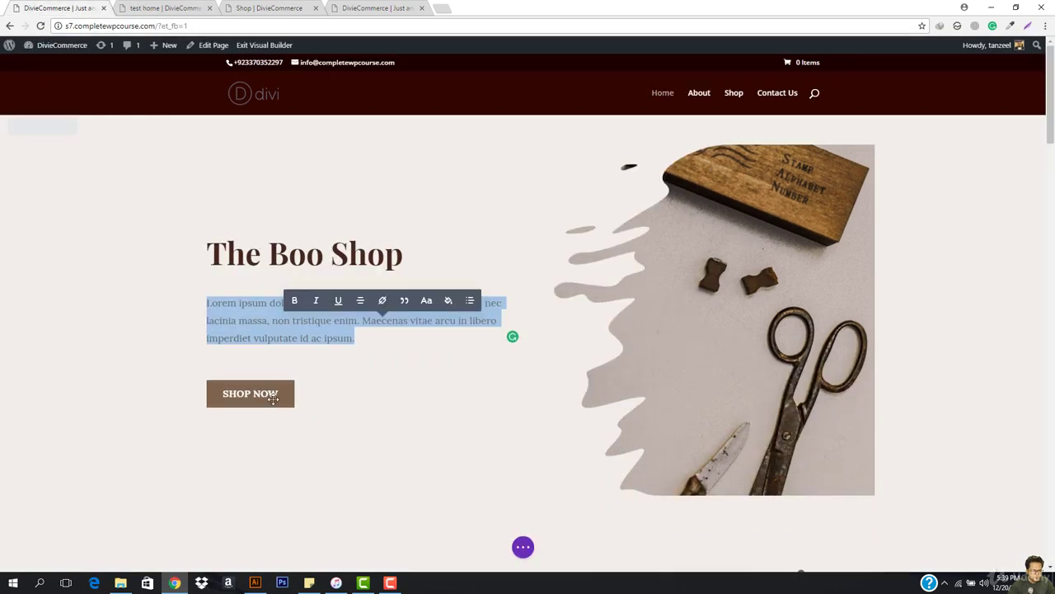
pyautogui.click(1009, 25)
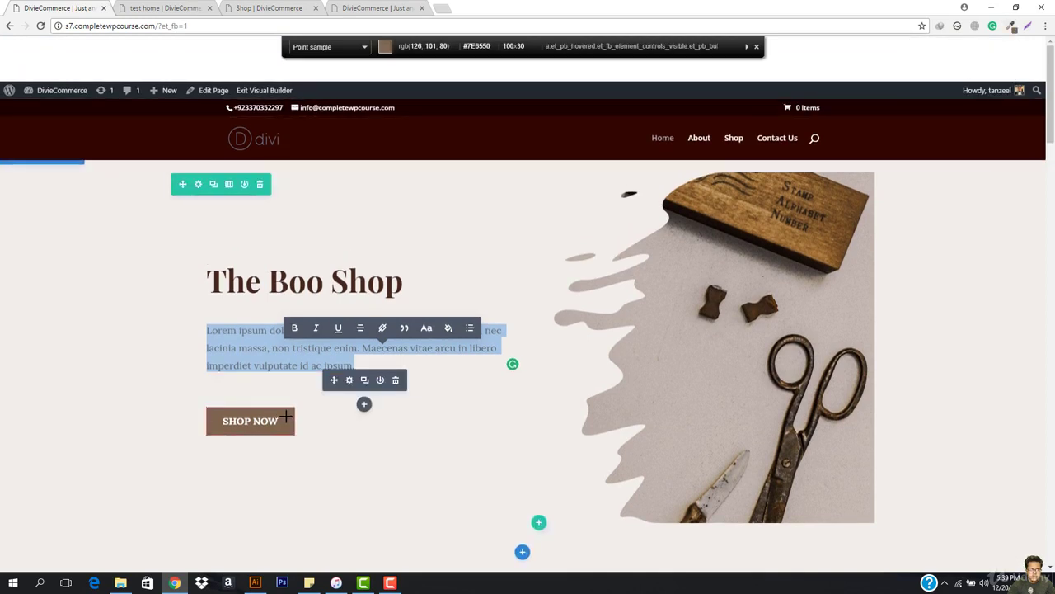
pyautogui.click(285, 416)
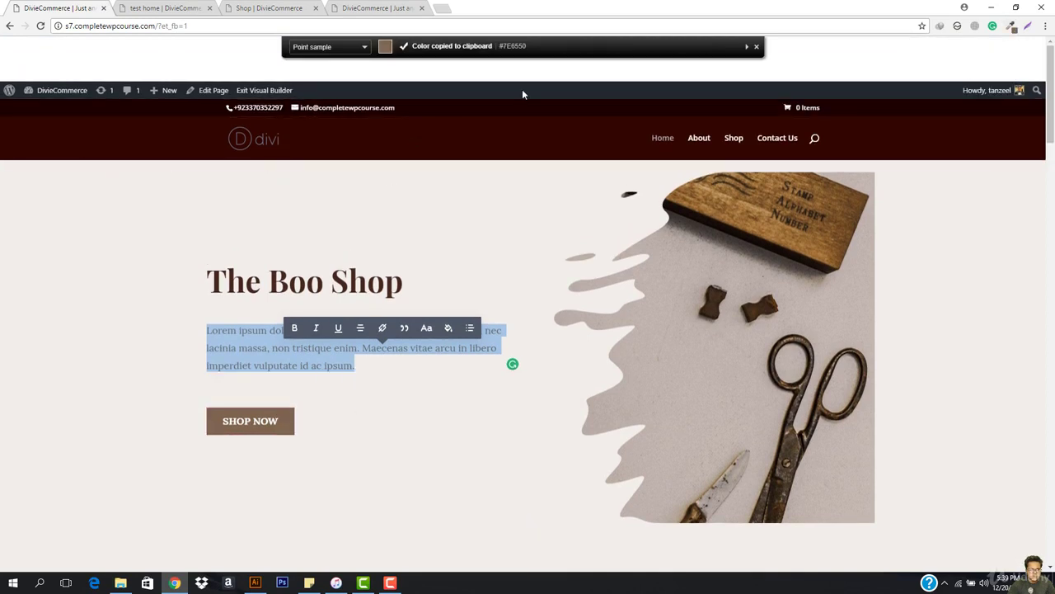
pyautogui.click(164, 8)
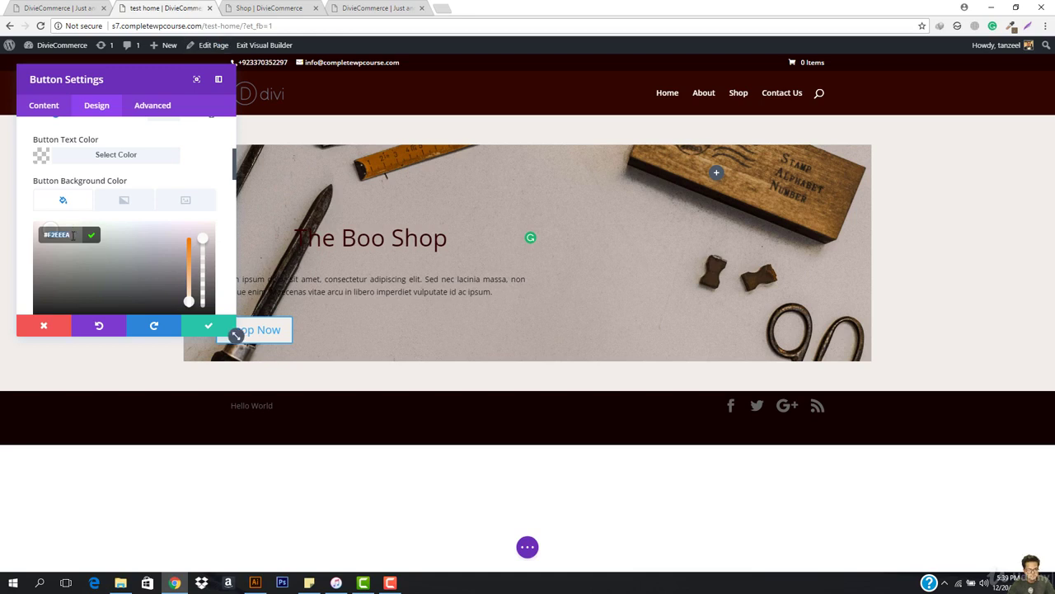
pyautogui.hotkey('ctrl', 'v')
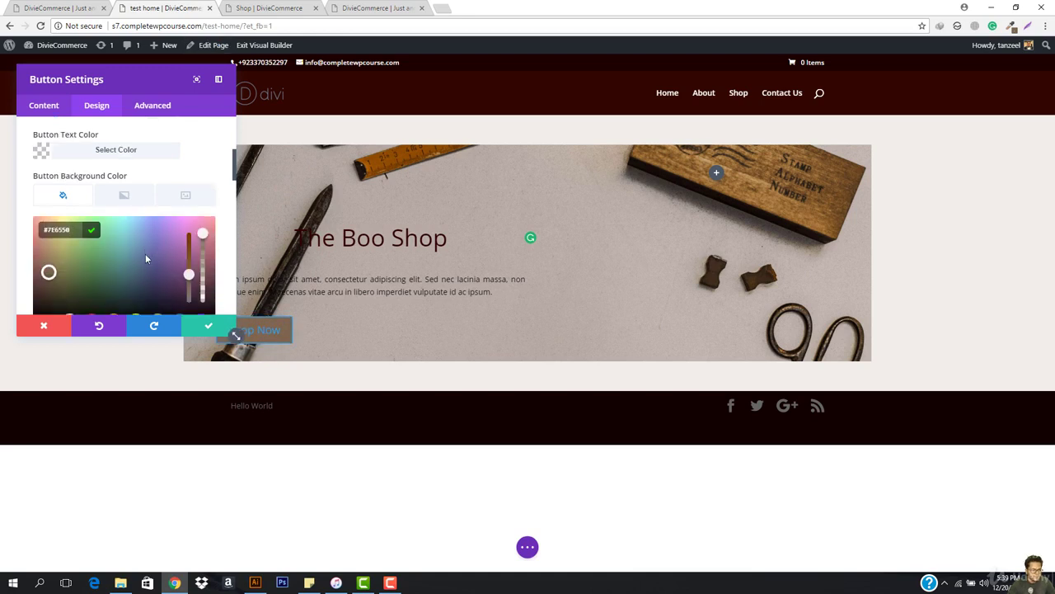
# Set the Shop Now button's text color to white (#ffffff)
pyautogui.scroll(-2, 146, 257)
pyautogui.scroll(-1, 146, 257)
pyautogui.scroll(2, 130, 228)
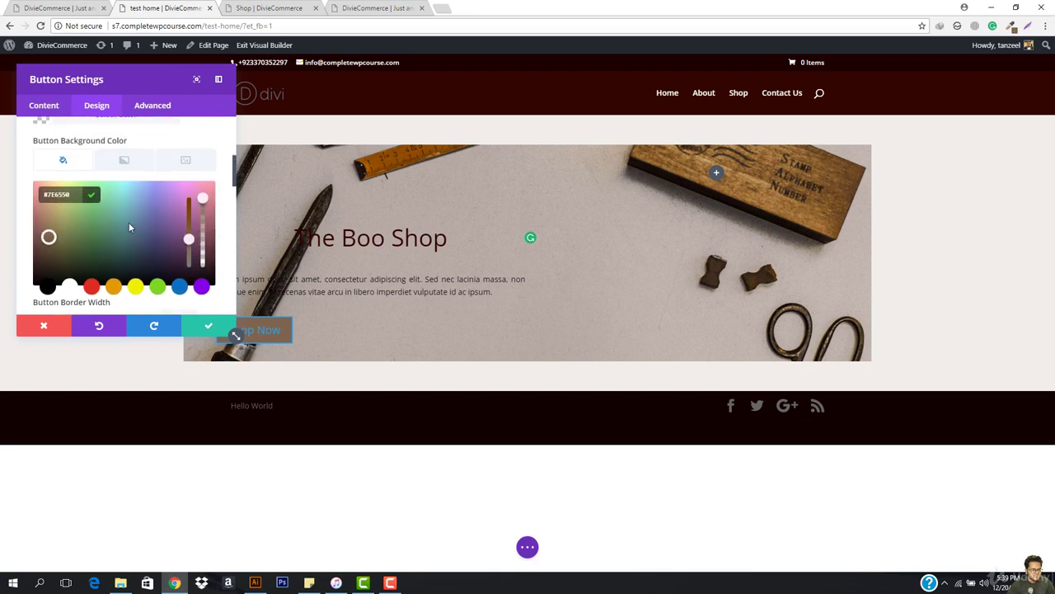
pyautogui.scroll(1, 128, 224)
pyautogui.click(103, 207)
pyautogui.scroll(-1, 99, 276)
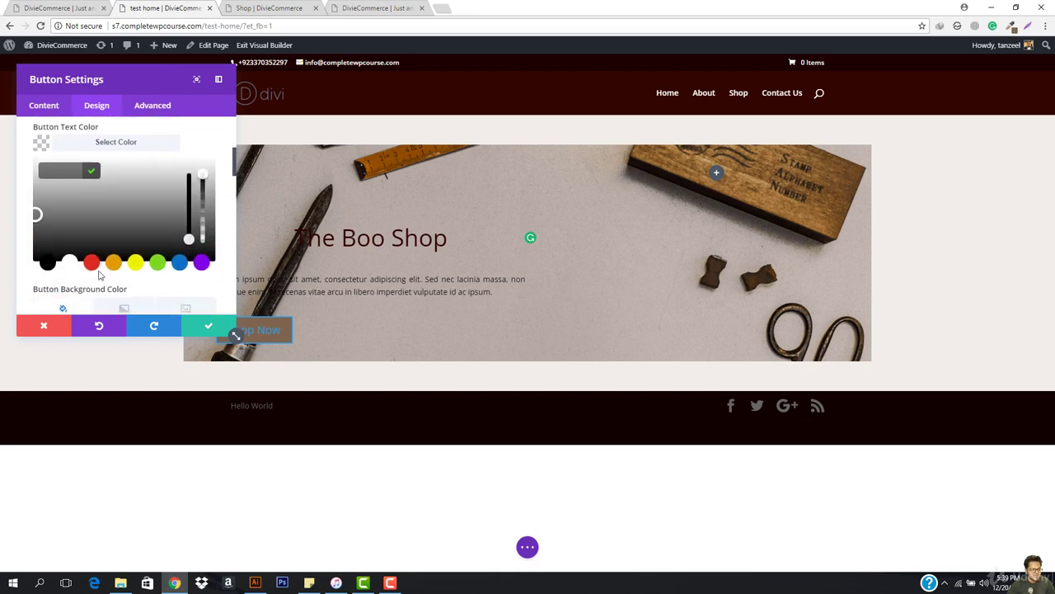
pyautogui.scroll(-1, 99, 276)
pyautogui.click(71, 220)
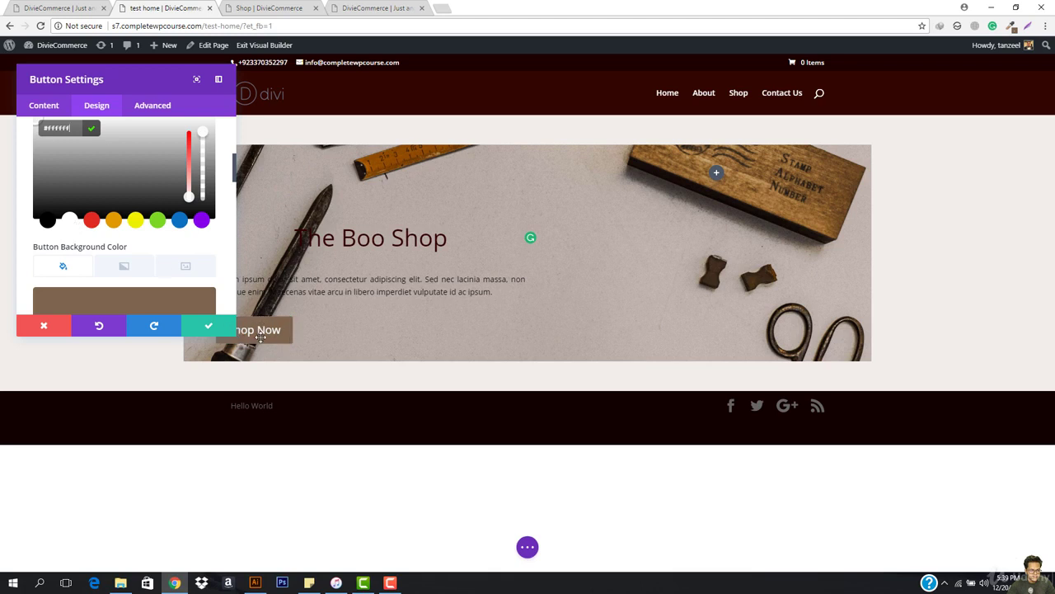
# Set the button's border width to 0px and compare the result with the button on the reference homepage
pyautogui.scroll(-4, 99, 231)
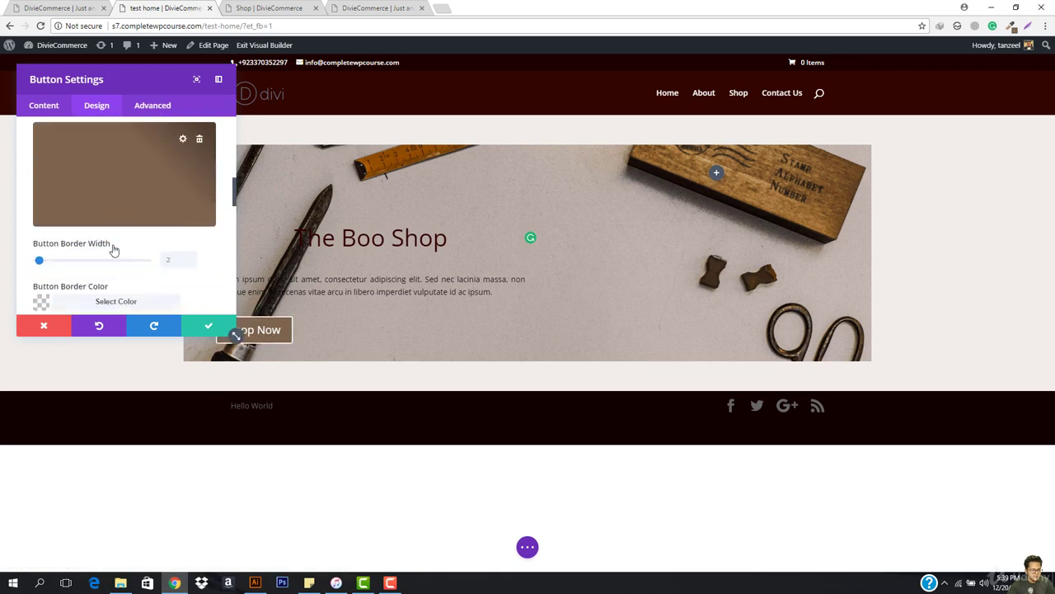
pyautogui.moveTo(39, 152); pyautogui.dragTo(31, 152)
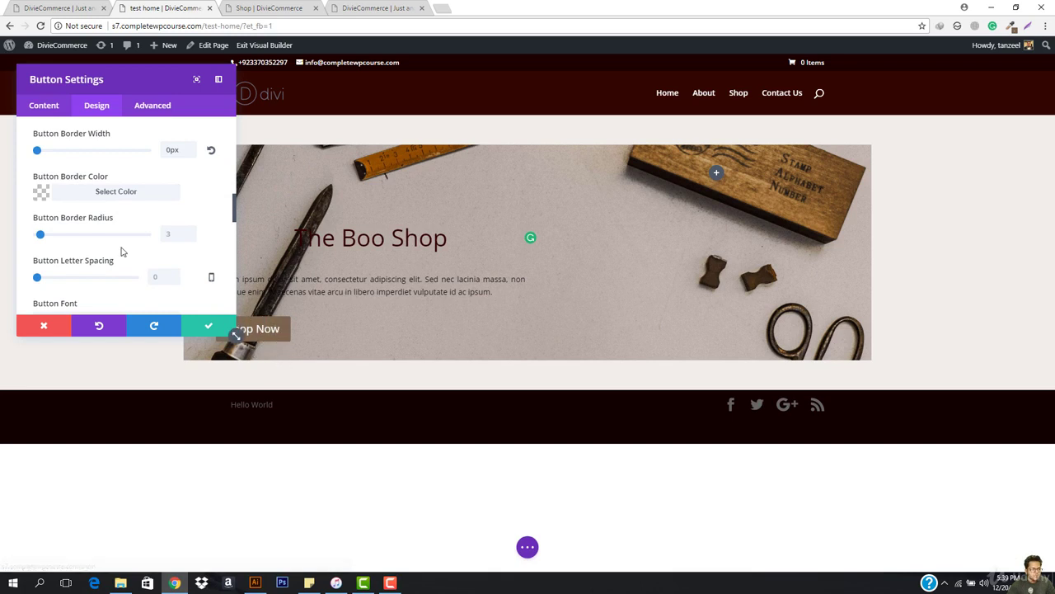
pyautogui.hotkey('ctrl', 'shift', 'Tab')
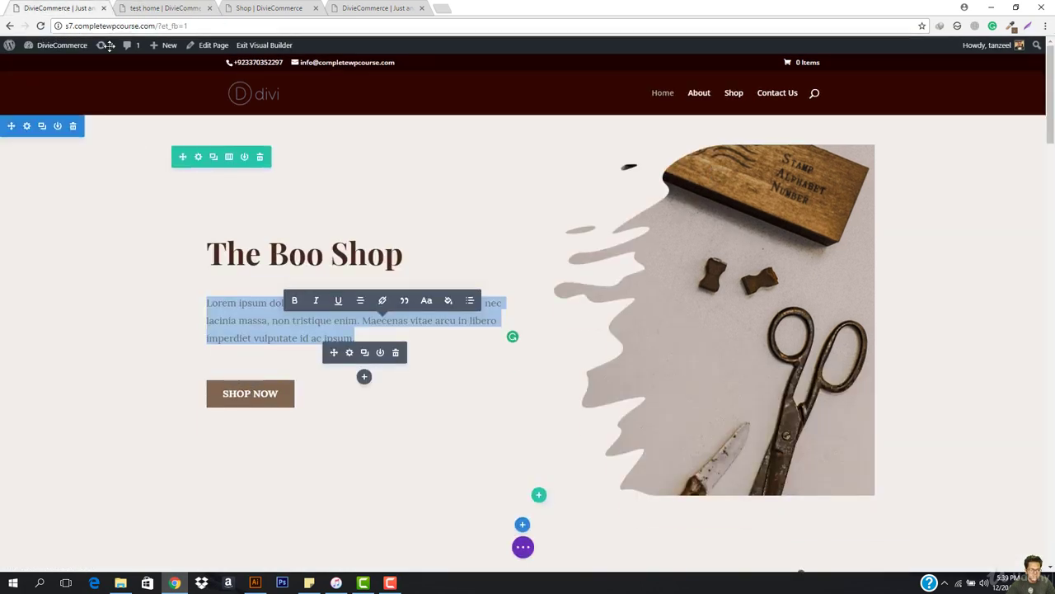
pyautogui.hotkey('ctrl', 'Tab')
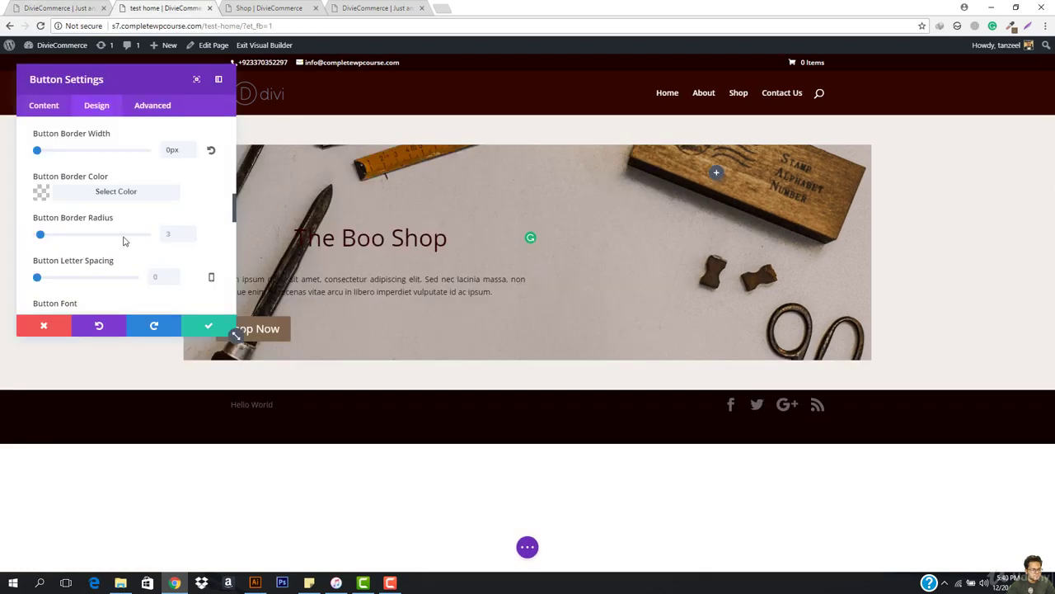
# Change the button's text to SHOP NOW in capitals and return to its design settings
pyautogui.scroll(6, 122, 239)
pyautogui.scroll(2, 120, 239)
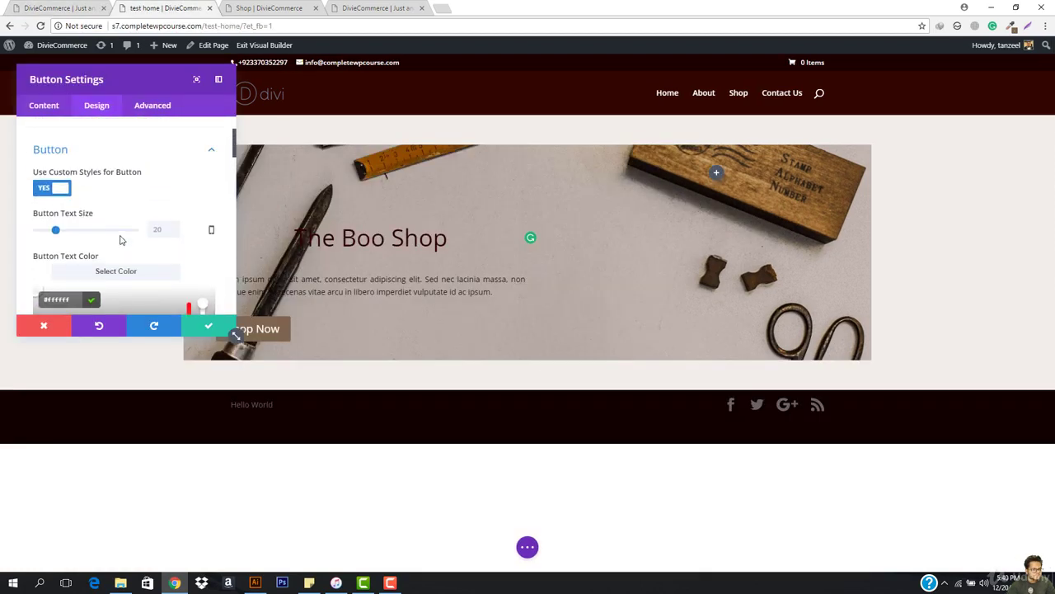
pyautogui.click(45, 106)
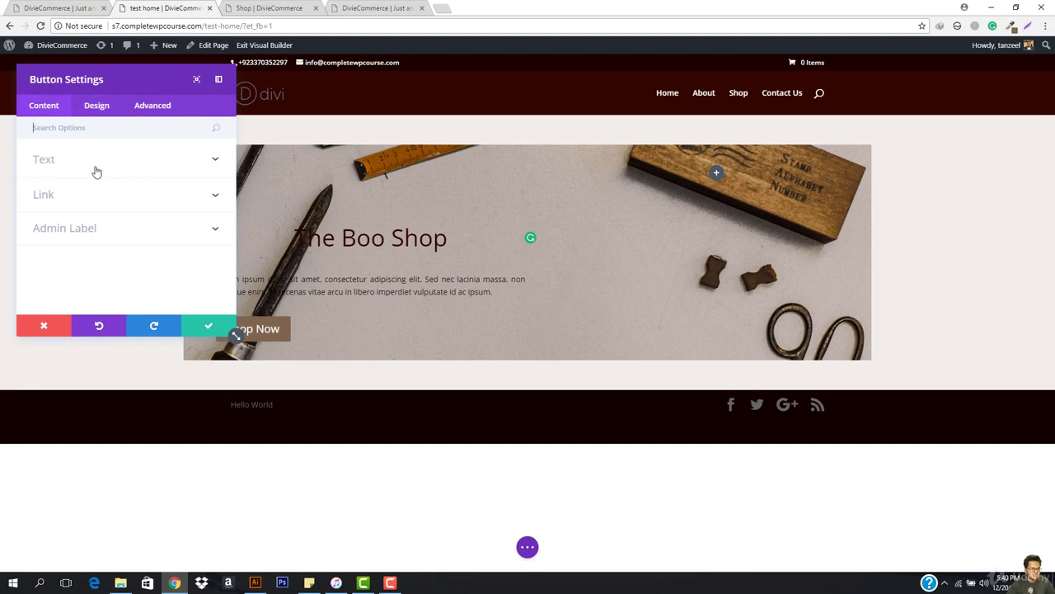
pyautogui.click(94, 165)
pyautogui.click(106, 198)
pyautogui.hotkey('ctrl', 'a')
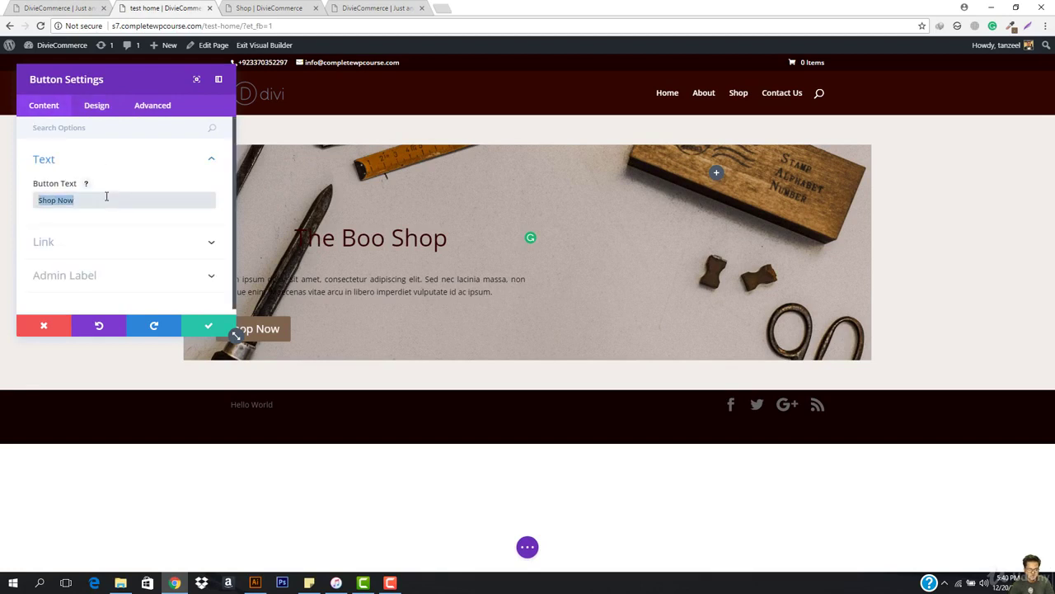
pyautogui.write('SHOP NOW')
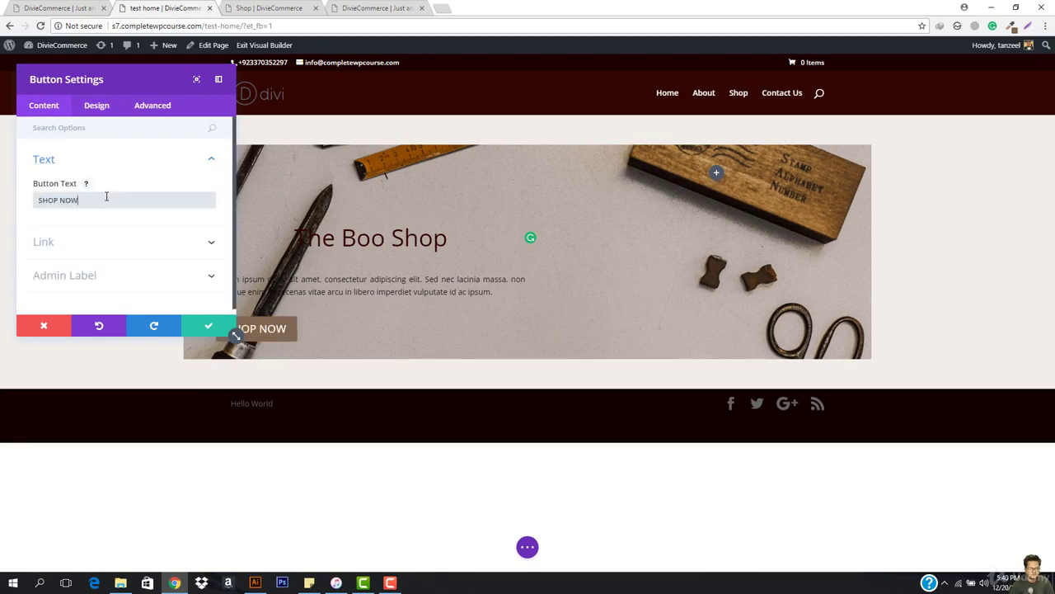
pyautogui.click(98, 106)
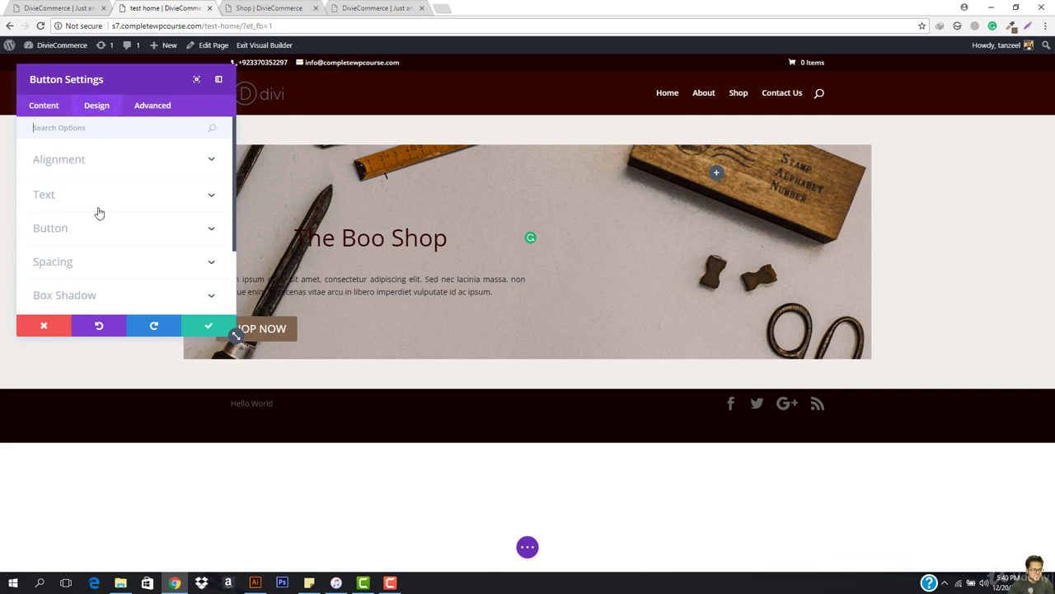
# Set the SHOP NOW button's text size to 19px
pyautogui.scroll(-2, 97, 212)
pyautogui.scroll(1, 110, 208)
pyautogui.click(110, 206)
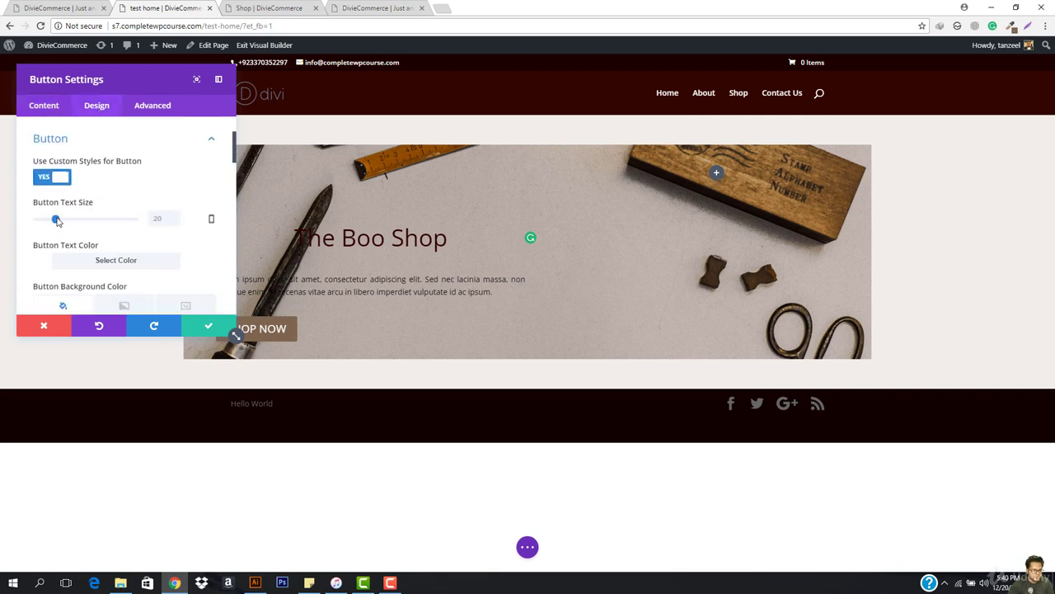
pyautogui.moveTo(56, 220); pyautogui.dragTo(55, 221)
pyautogui.scroll(-1, 99, 236)
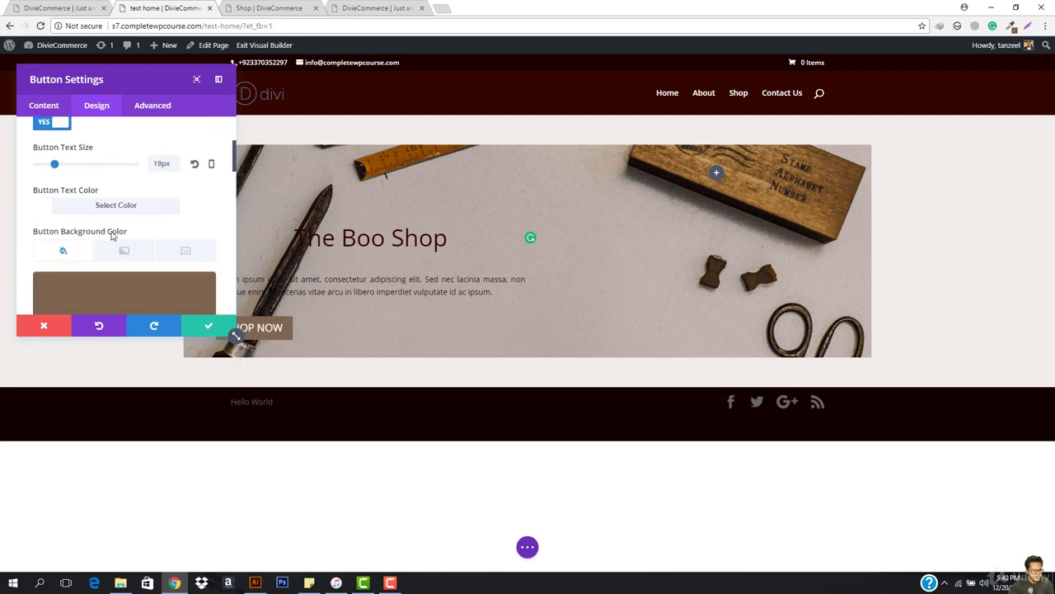
pyautogui.scroll(-1, 120, 224)
pyautogui.scroll(2, 122, 223)
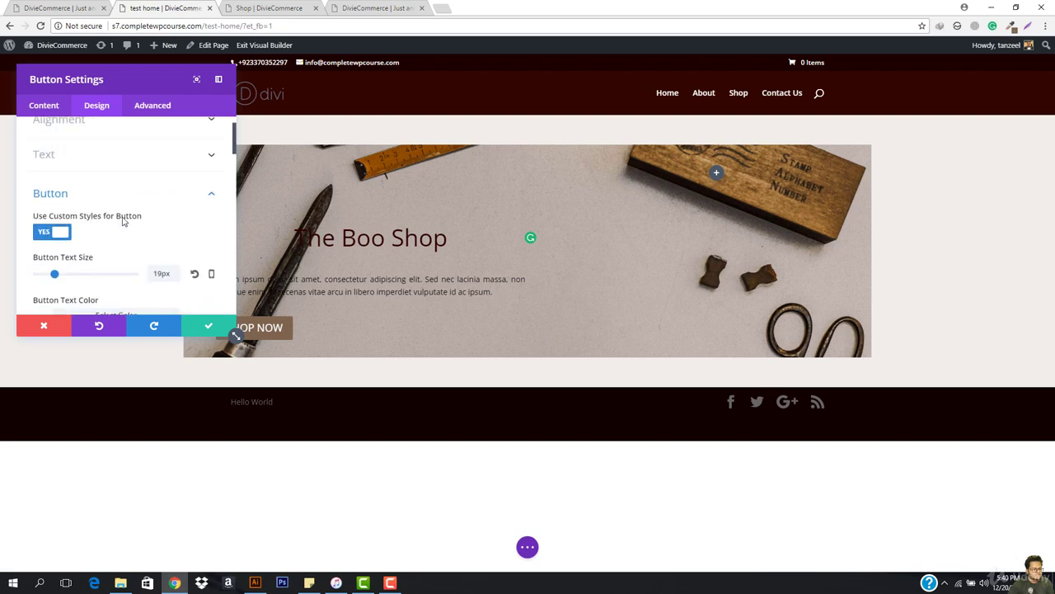
# Try a wider letter spacing on the SHOP NOW button and reset it to the default
pyautogui.scroll(-5, 116, 228)
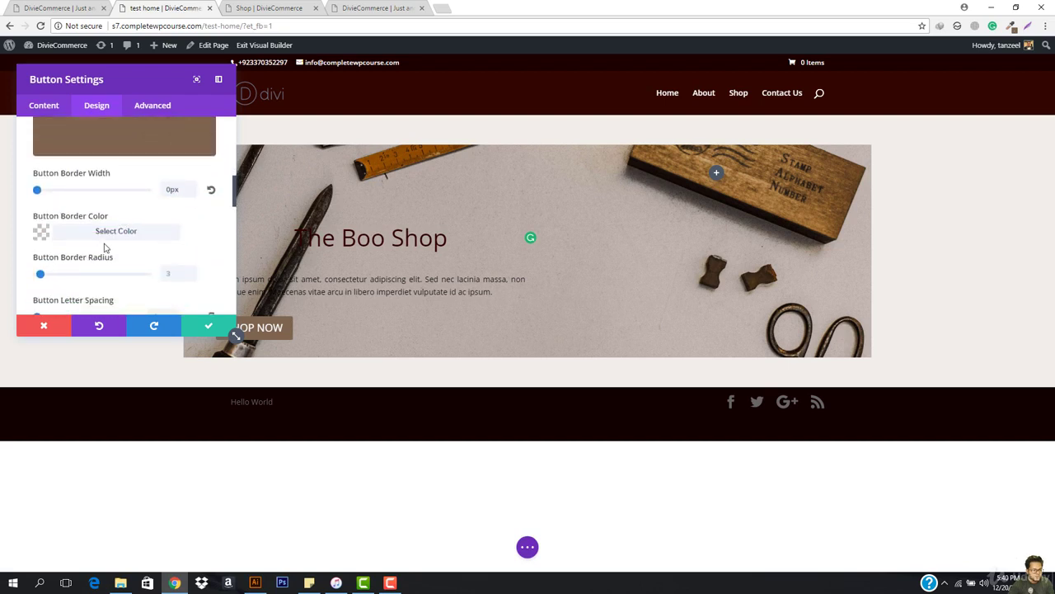
pyautogui.scroll(-2, 99, 248)
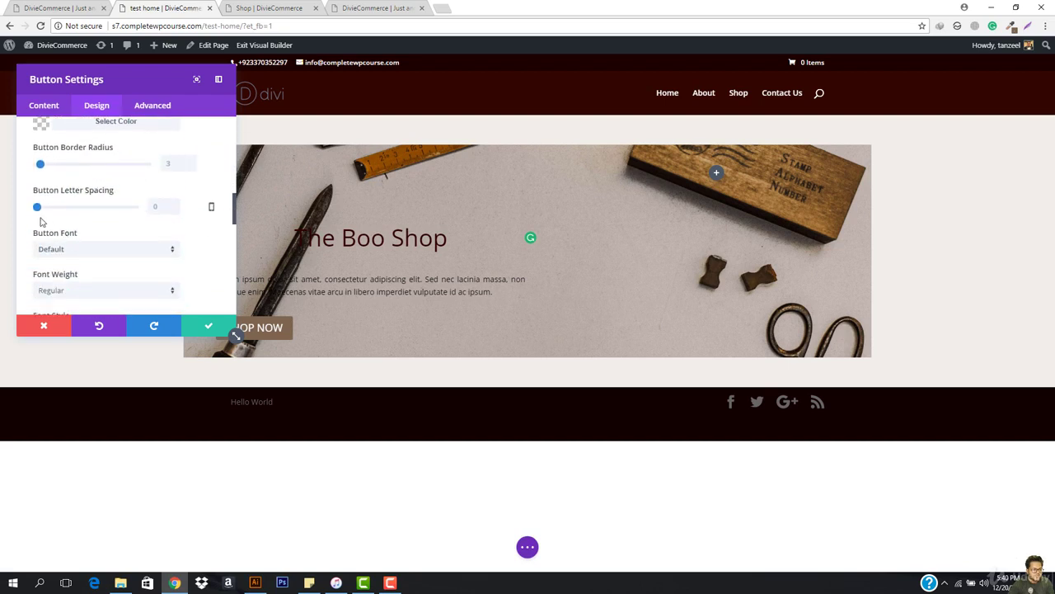
pyautogui.click(37, 207)
pyautogui.moveTo(37, 209); pyautogui.dragTo(38, 210)
pyautogui.click(196, 208)
# Search the button fonts for Open and try Annie Use Your Telescope as the button font
pyautogui.scroll(-1, 99, 256)
pyautogui.click(109, 204)
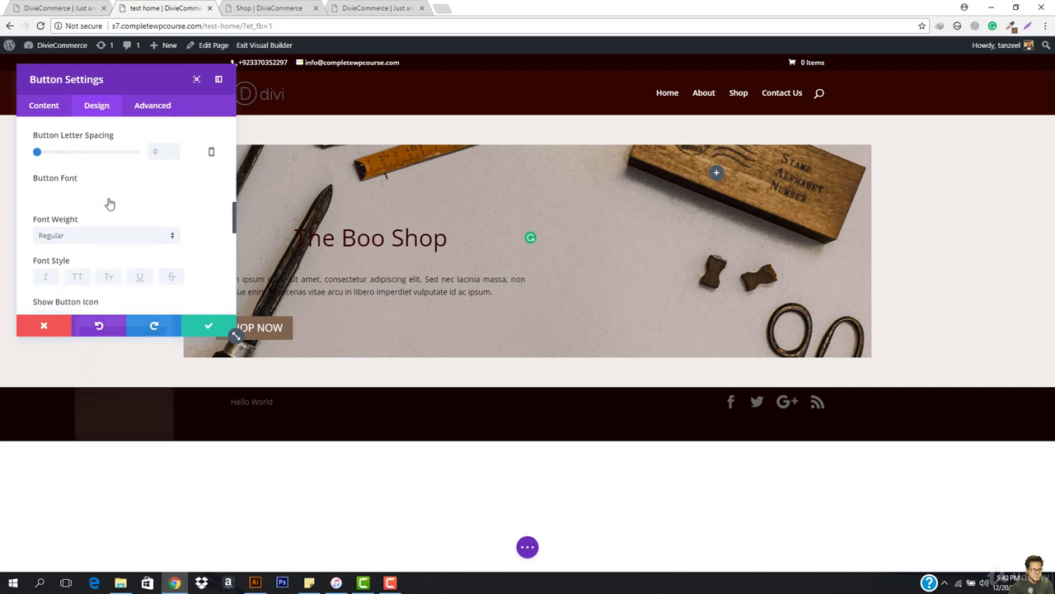
pyautogui.write('opwn')
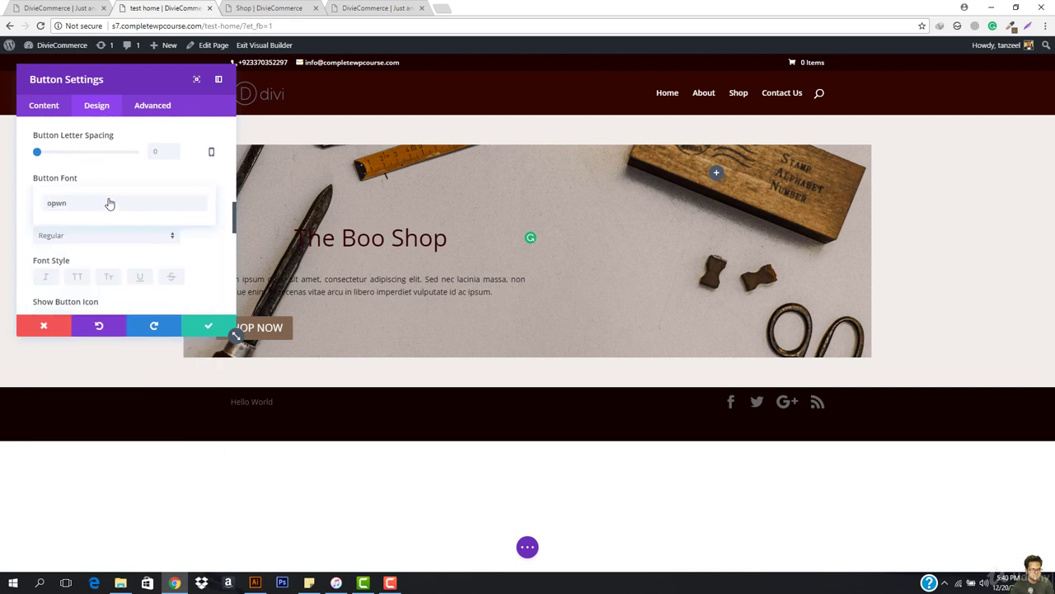
pyautogui.press('BackSpace')
pyautogui.press('BackSpace')
pyautogui.write('en')
pyautogui.press('Return')
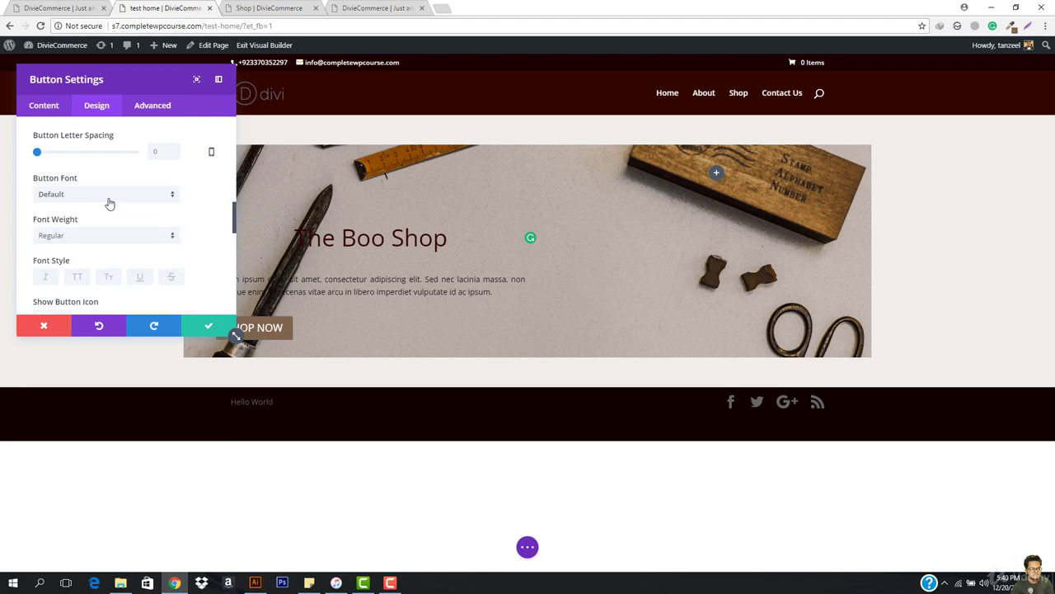
pyautogui.click(109, 204)
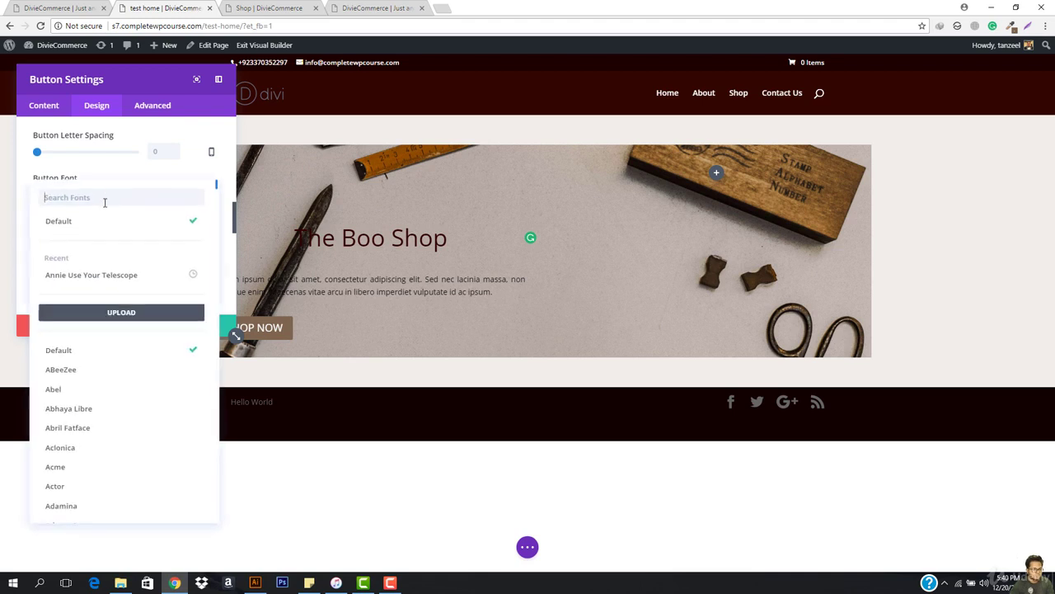
pyautogui.click(91, 284)
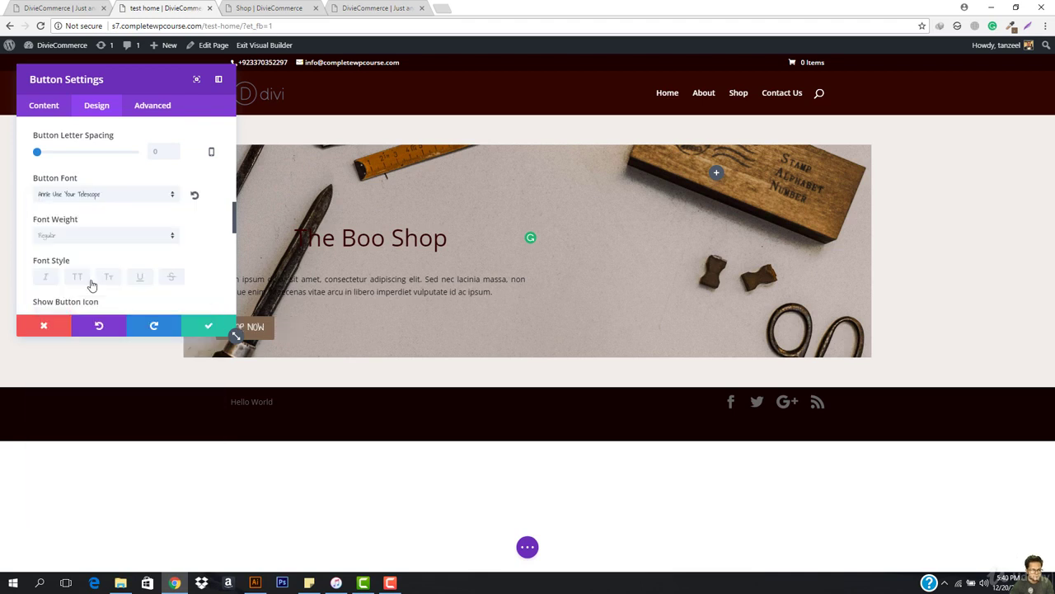
# Set the button font to Open Sans
pyautogui.click(94, 213)
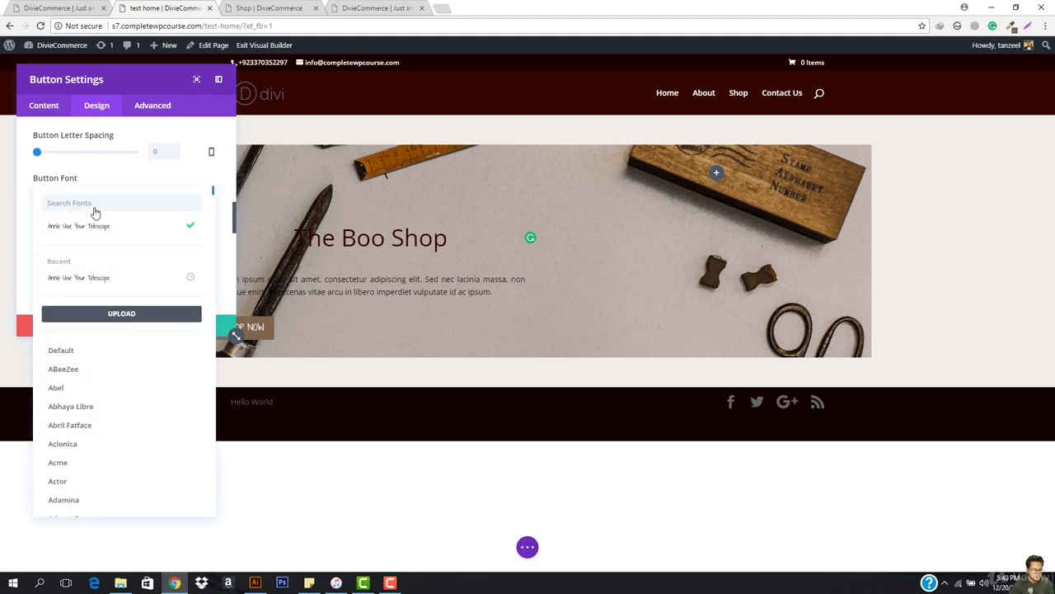
pyautogui.write('open')
pyautogui.press('Down')
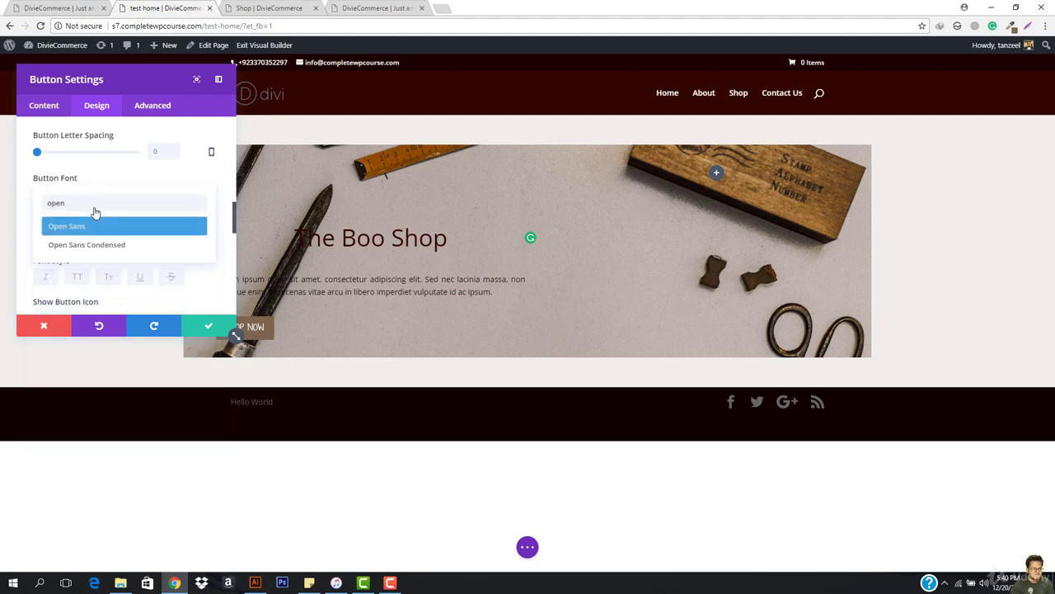
pyautogui.press('Return')
pyautogui.scroll(-1, 95, 215)
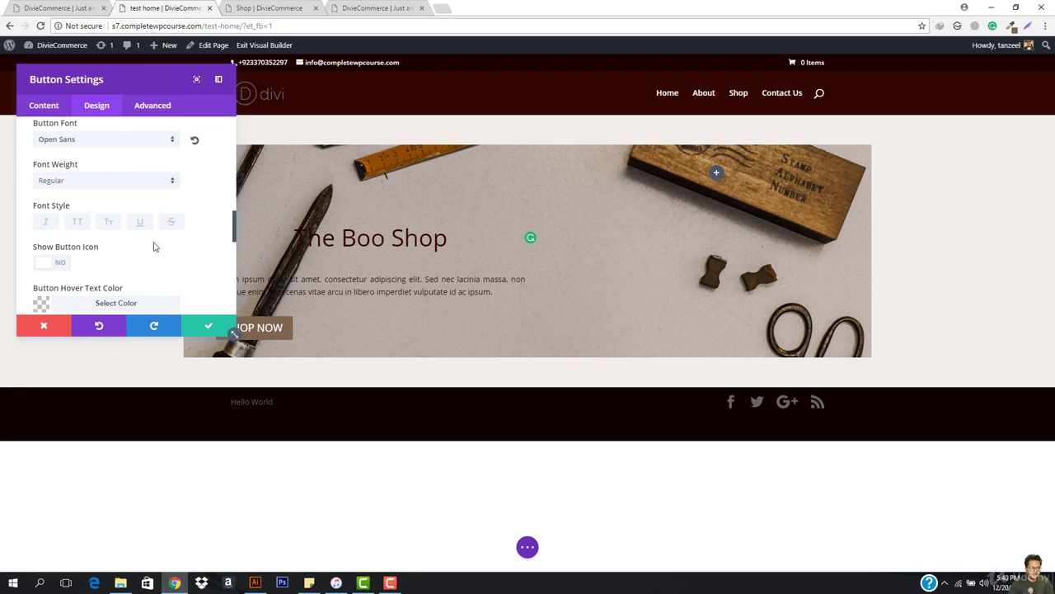
# Center the SHOP NOW button in its column and save the button settings
pyautogui.moveTo(394, 586)
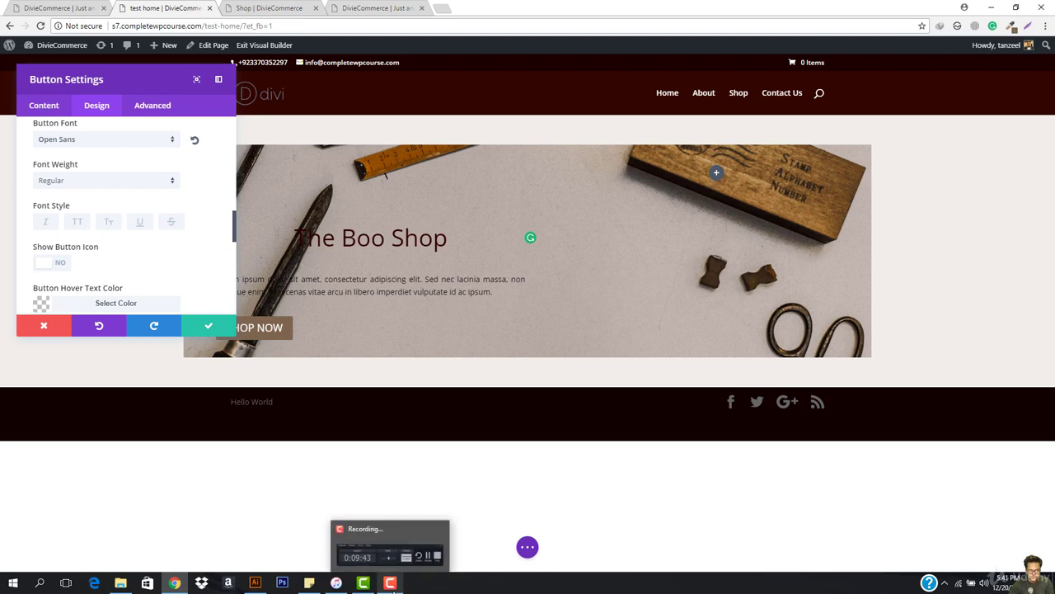
pyautogui.scroll(-1, 183, 253)
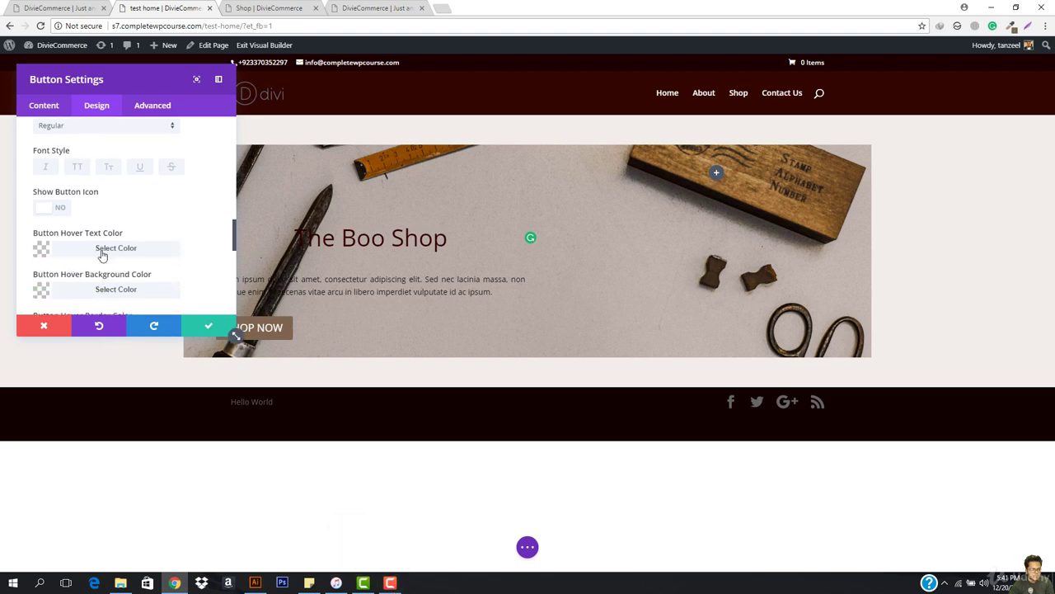
pyautogui.scroll(-2, 163, 291)
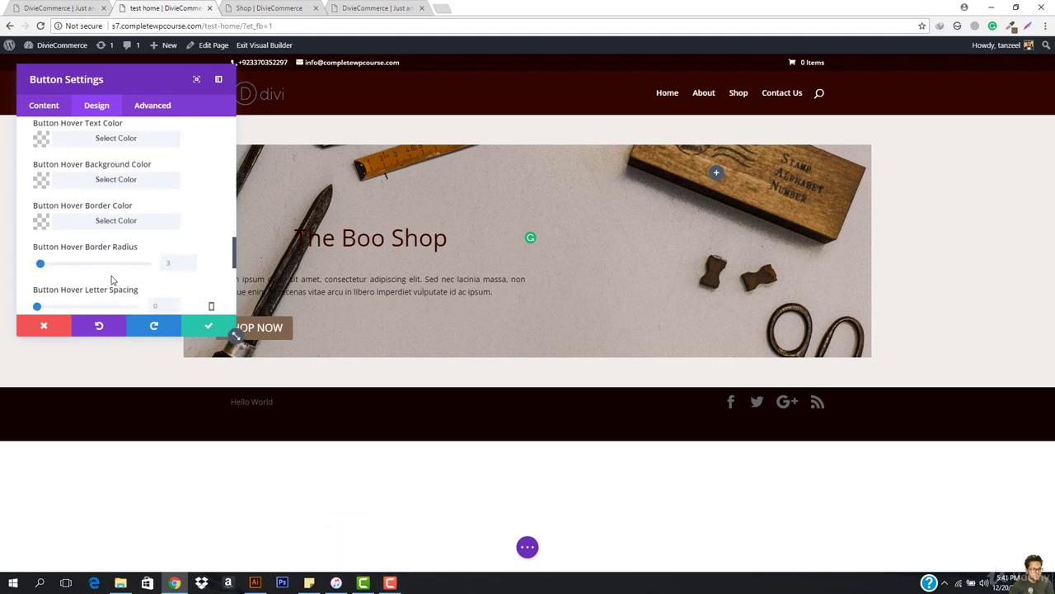
pyautogui.scroll(-4, 112, 280)
pyautogui.scroll(3, 112, 281)
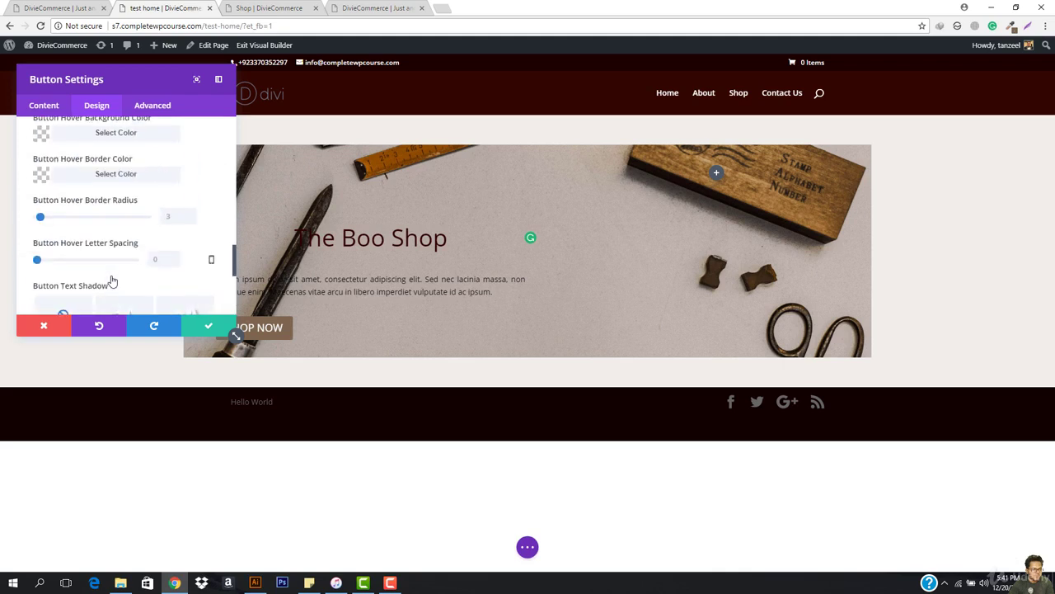
pyautogui.scroll(10, 112, 281)
pyautogui.click(86, 162)
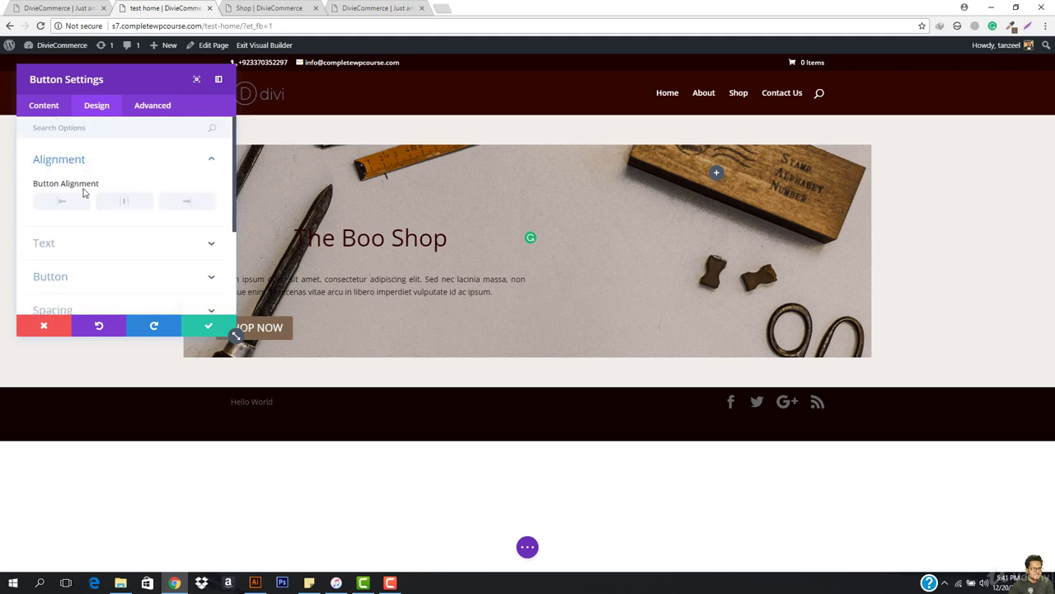
pyautogui.click(120, 205)
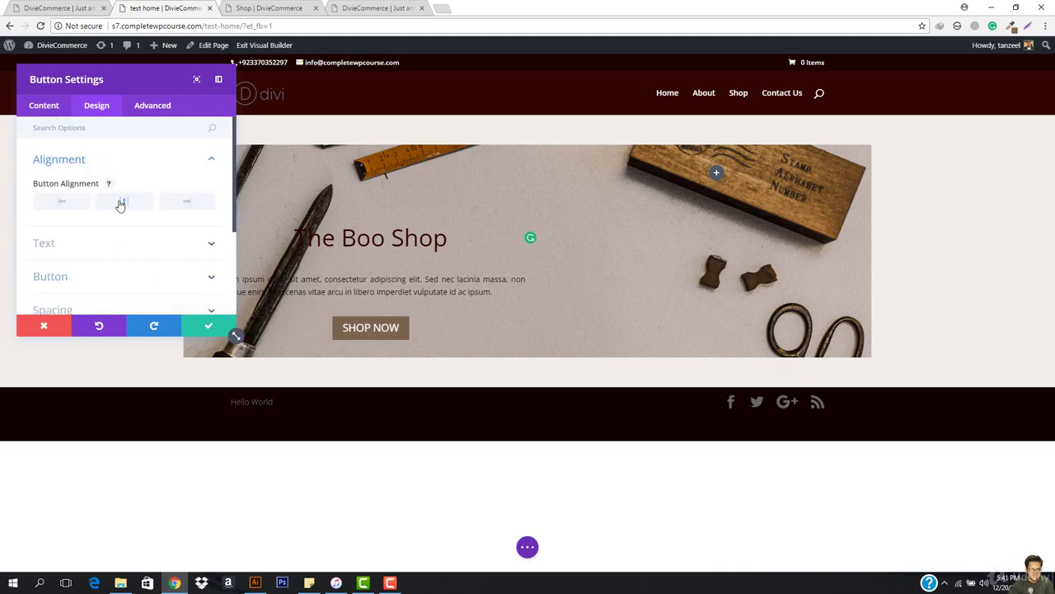
pyautogui.click(205, 328)
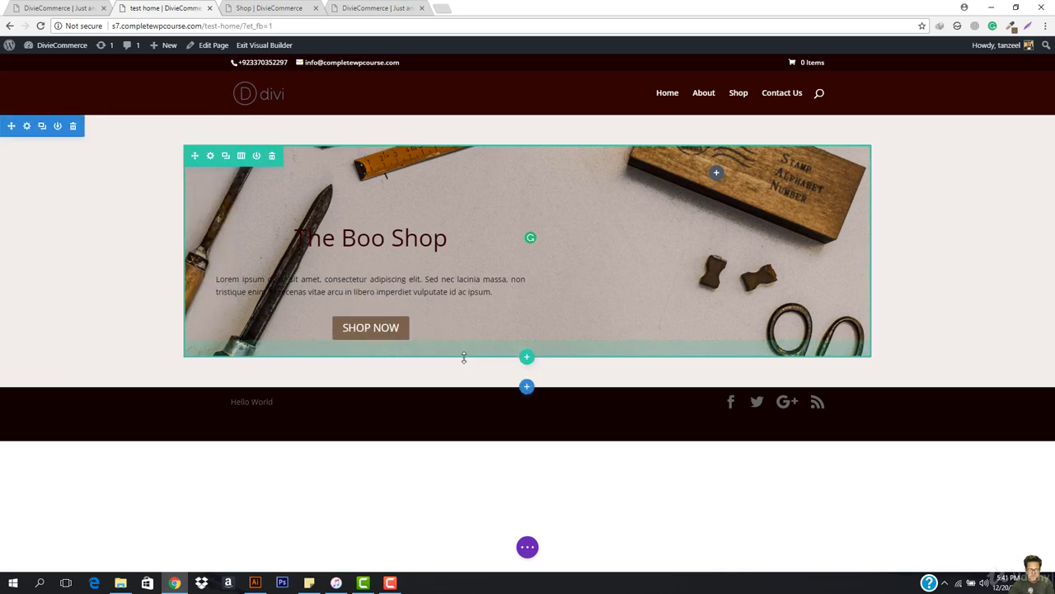
# Extend the row's bottom padding and give the row's column 1 a solid grey background (#848484)
pyautogui.moveTo(463, 360); pyautogui.dragTo(460, 434)
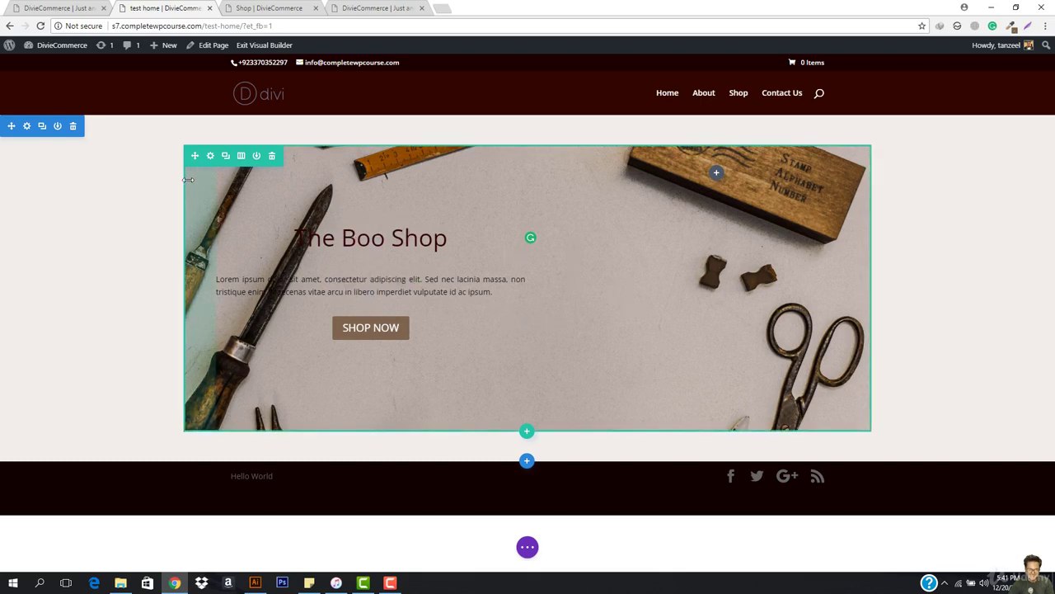
pyautogui.click(210, 159)
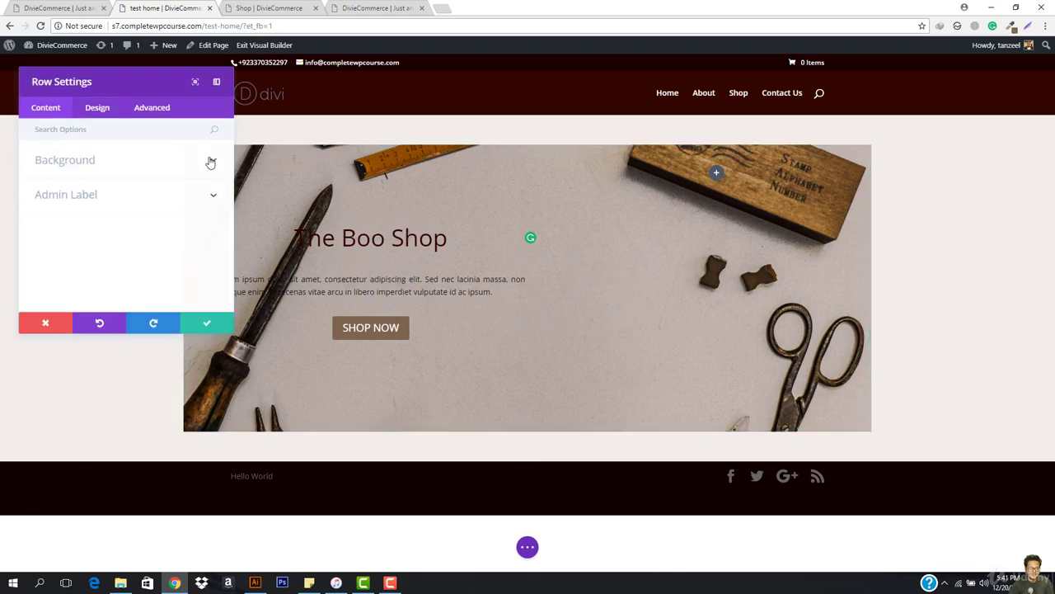
pyautogui.click(134, 171)
pyautogui.scroll(-6, 98, 237)
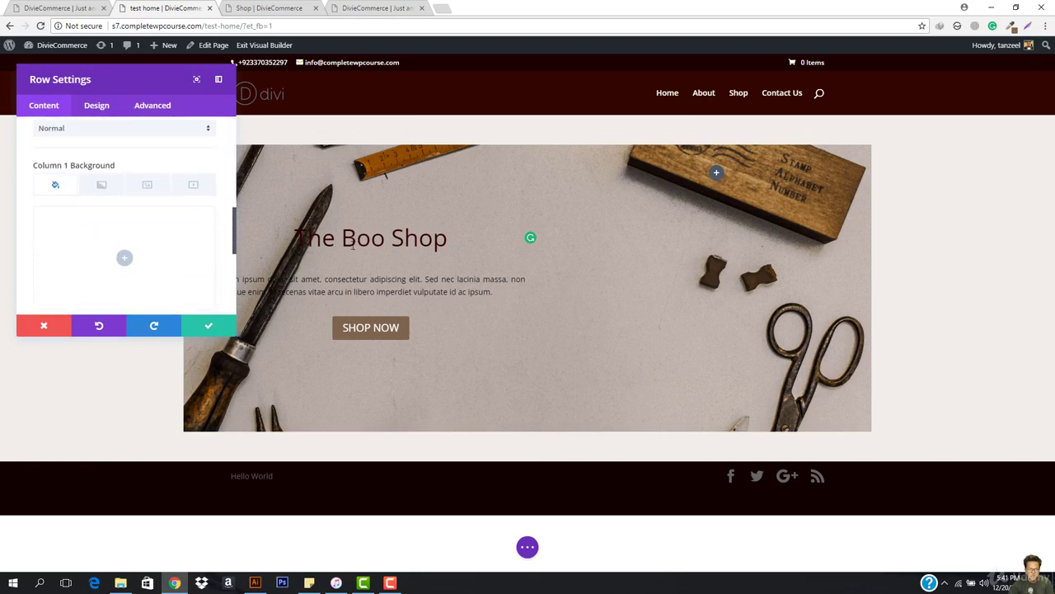
pyautogui.click(124, 260)
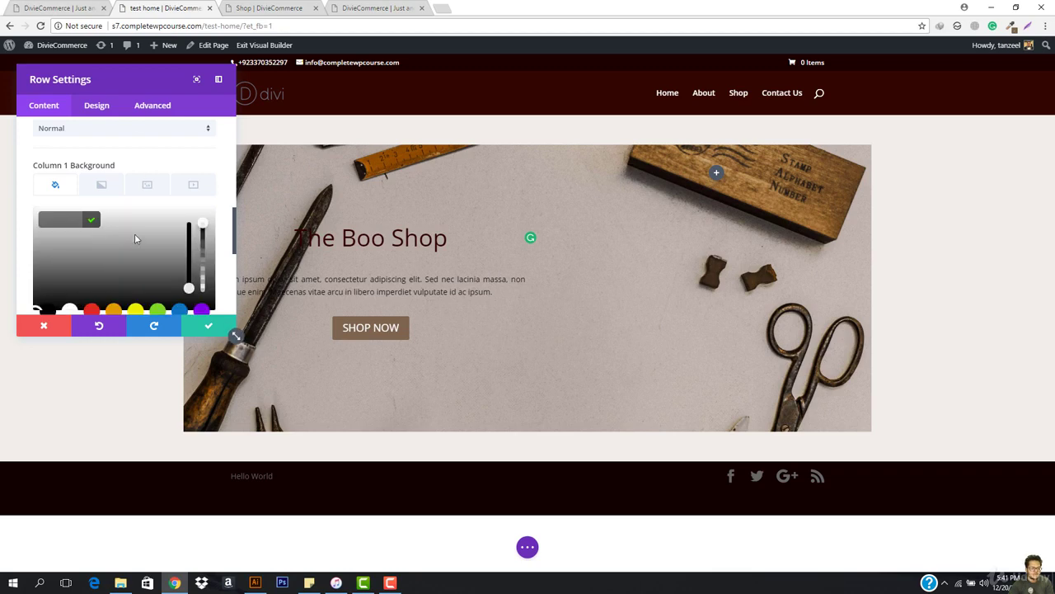
pyautogui.scroll(-1, 65, 282)
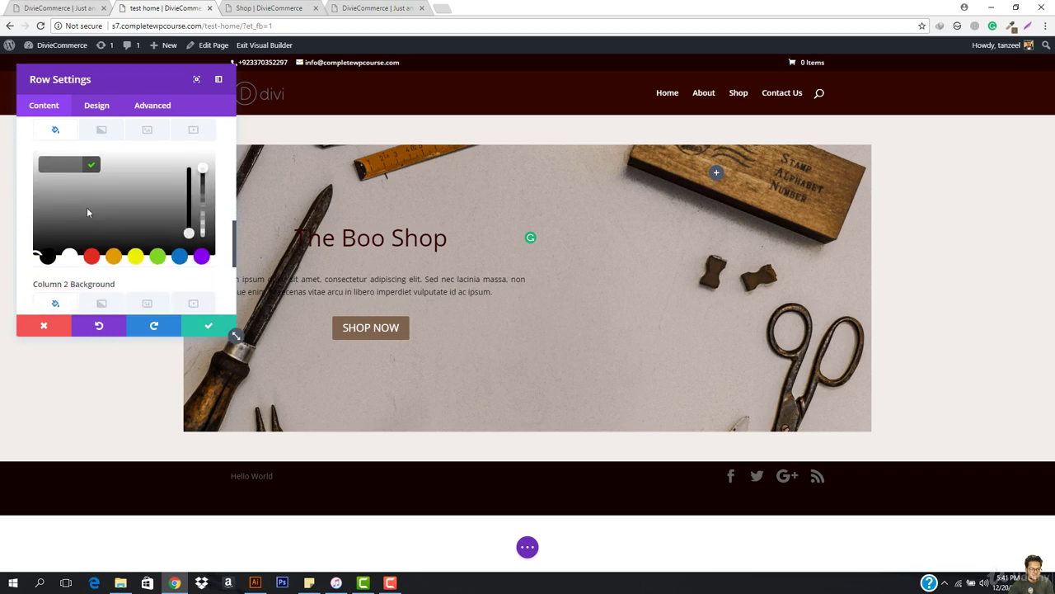
pyautogui.moveTo(87, 210)
pyautogui.mouseDown()
pyautogui.moveTo(63, 211)
pyautogui.moveTo(115, 205)
pyautogui.moveTo(43, 234)
pyautogui.moveTo(113, 208)
pyautogui.moveTo(68, 208)
pyautogui.mouseUp()
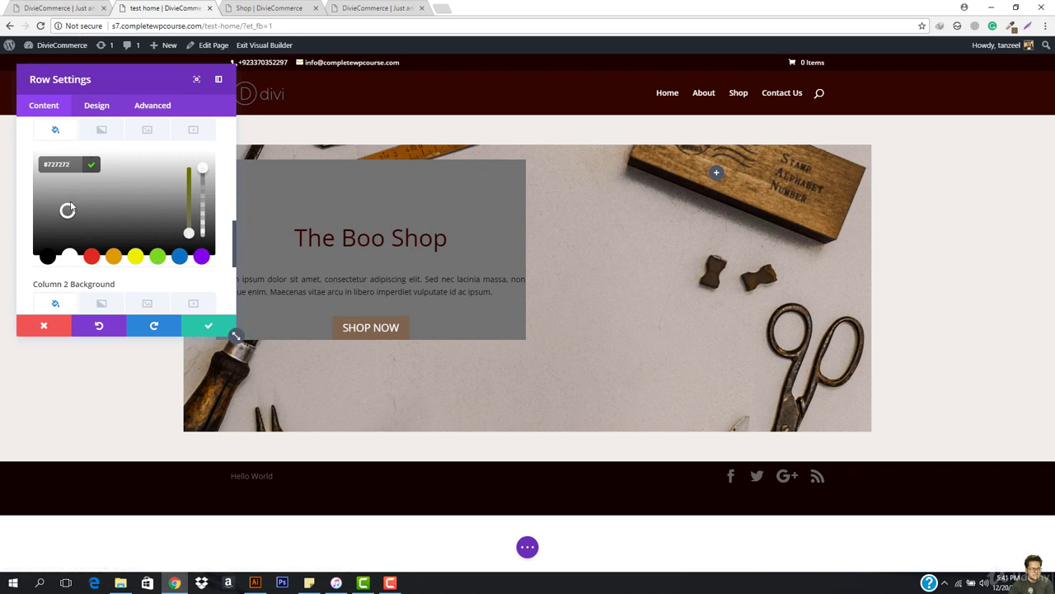
pyautogui.moveTo(72, 211); pyautogui.dragTo(49, 203)
# Sample #F2EEEA from the reference homepage's hero background, set it as column 1's background color and save the row settings
pyautogui.click(64, 8)
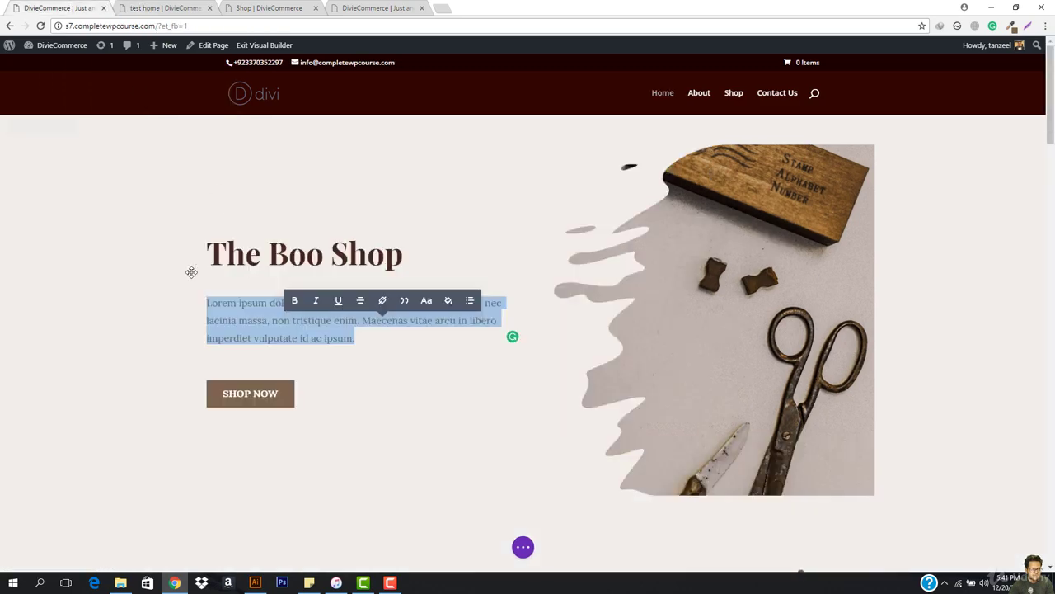
pyautogui.click(1011, 27)
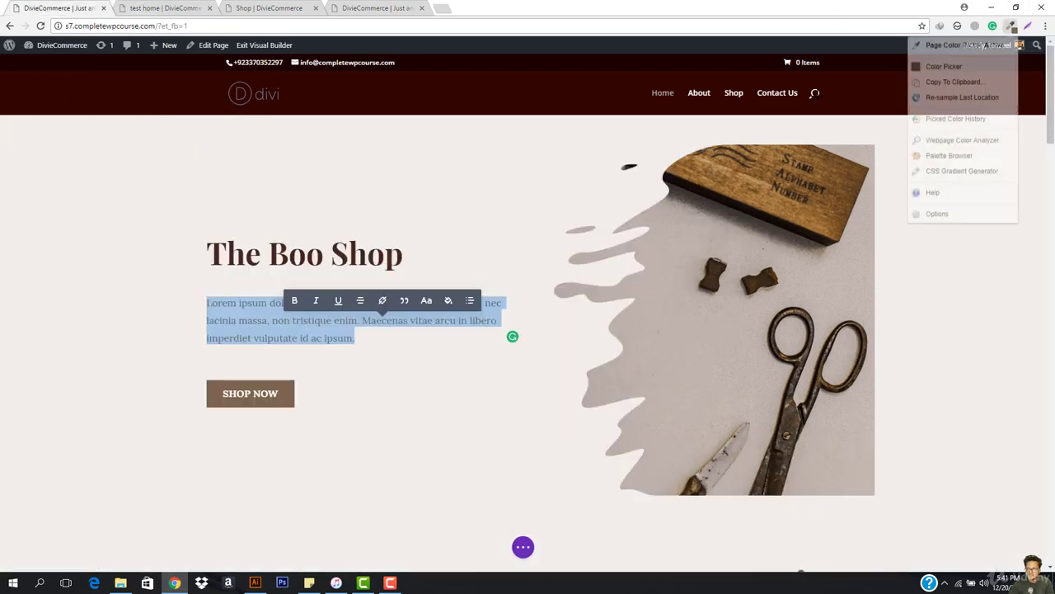
pyautogui.click(957, 41)
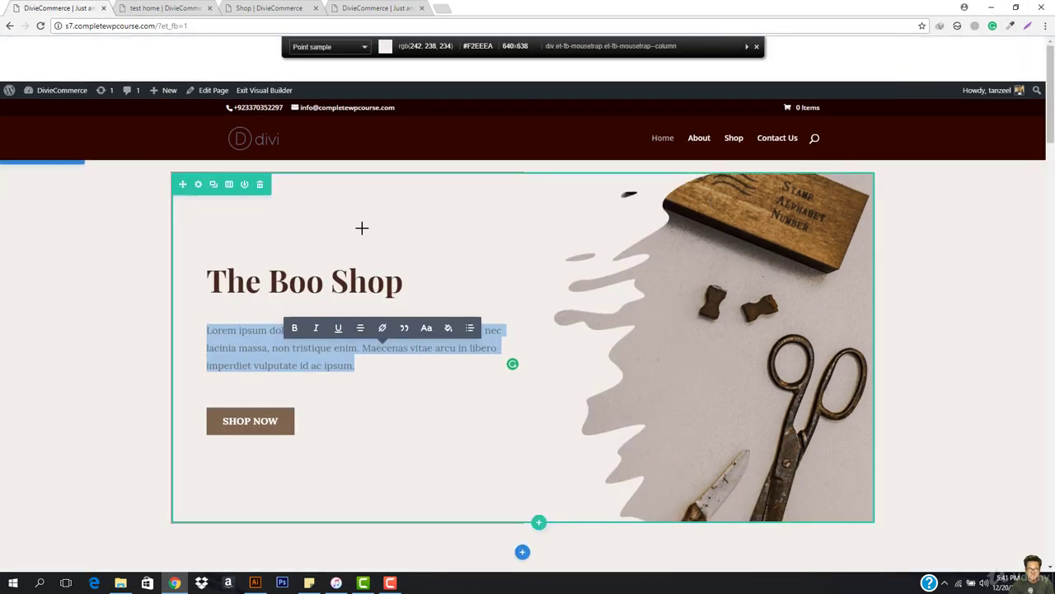
pyautogui.click(362, 228)
pyautogui.click(169, 8)
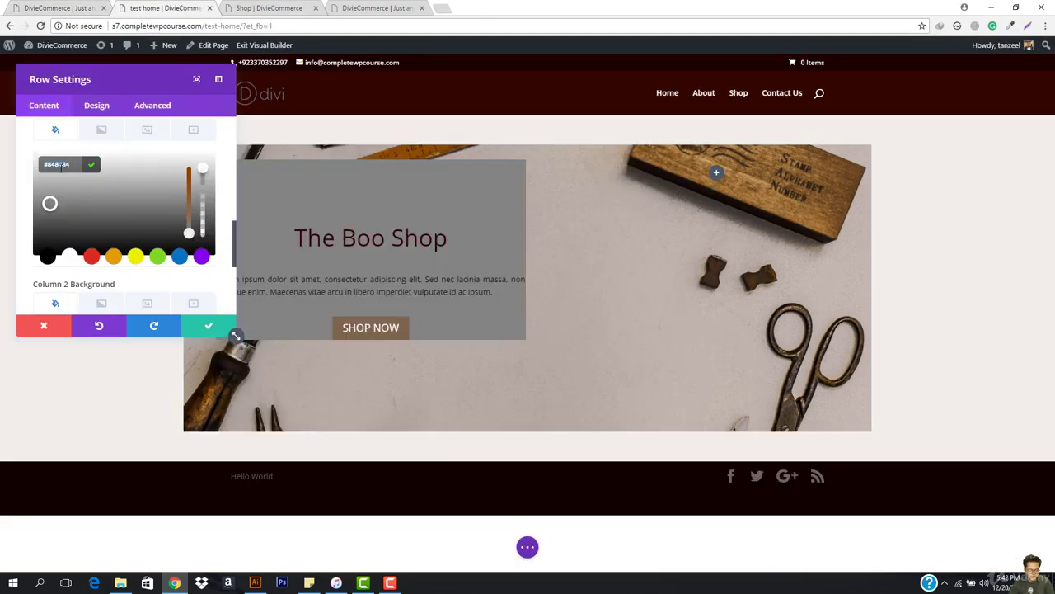
pyautogui.hotkey('ctrl', 'v')
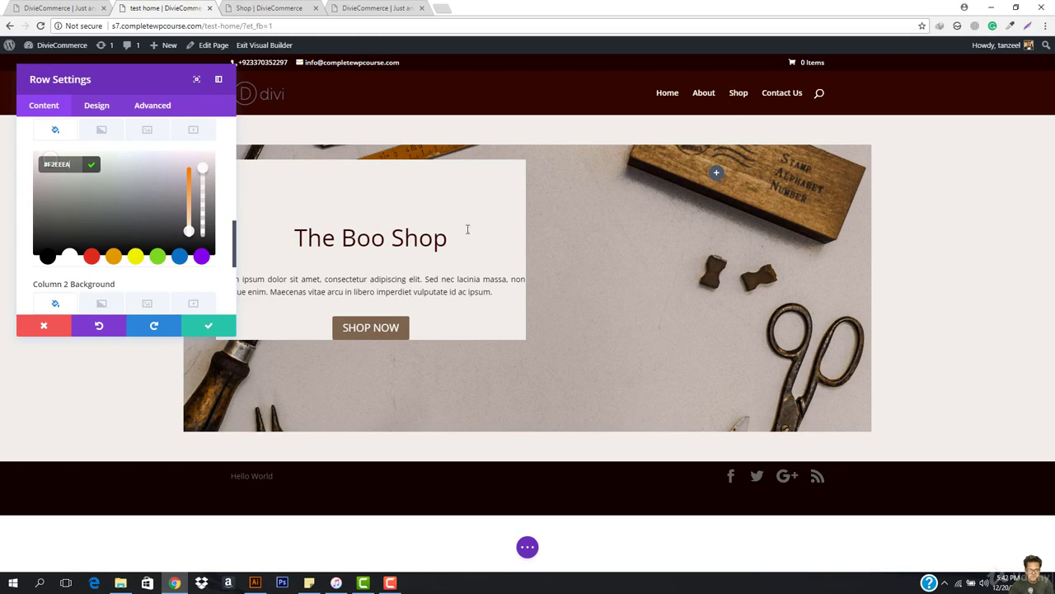
pyautogui.click(212, 325)
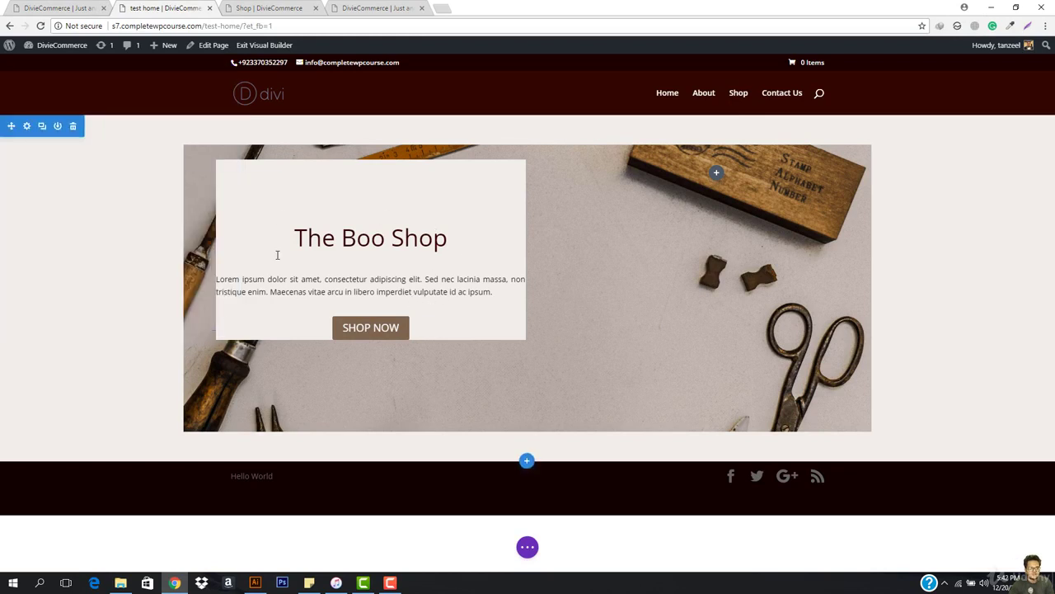
# Remove the row's top, left and bottom padding so the column 1 background reaches the row's edges
pyautogui.moveTo(360, 151); pyautogui.dragTo(365, 134)
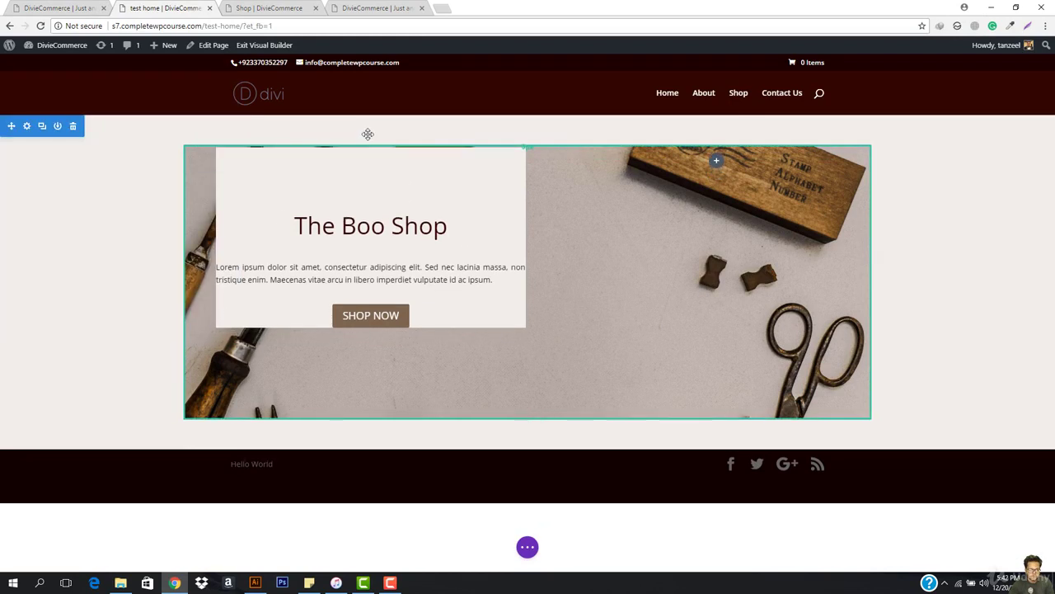
pyautogui.moveTo(190, 256); pyautogui.dragTo(115, 247)
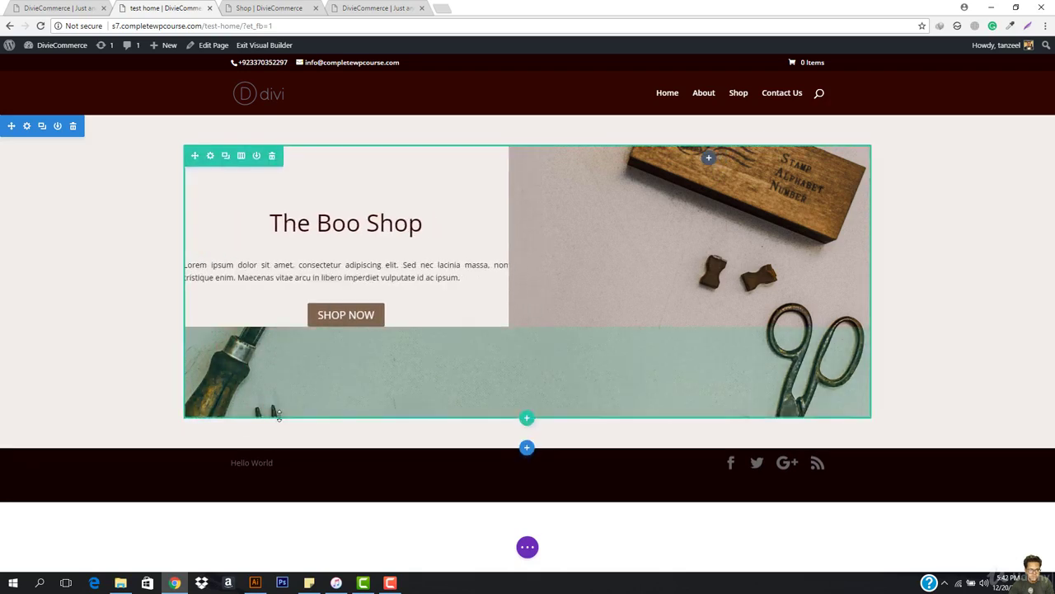
pyautogui.moveTo(281, 414); pyautogui.dragTo(297, 312)
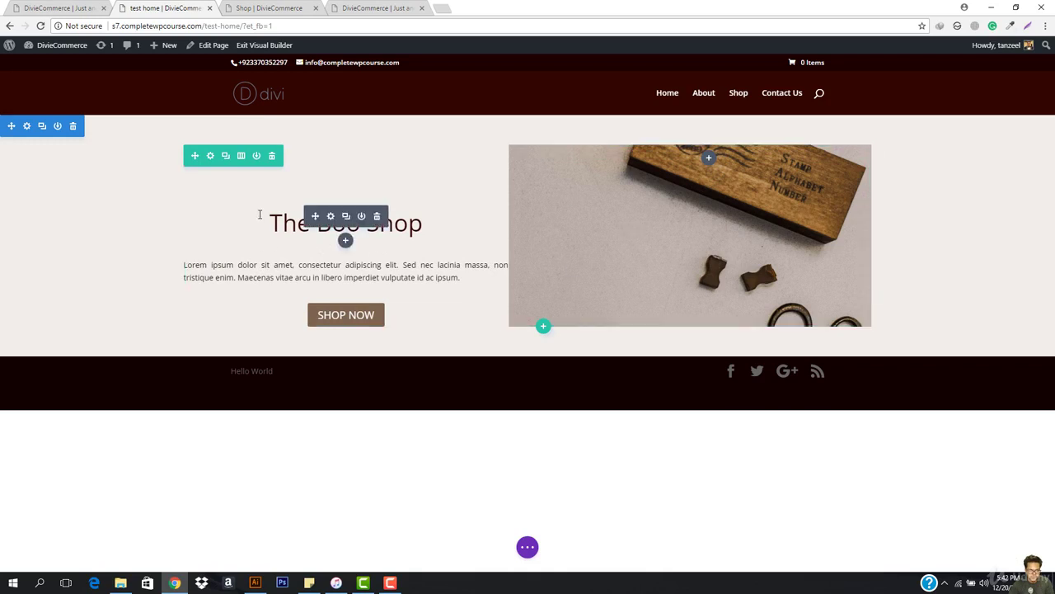
# Try left custom padding of 25 and 255 on the "The Boo Shop" text module, clear it and discard the module's changes
pyautogui.click(330, 217)
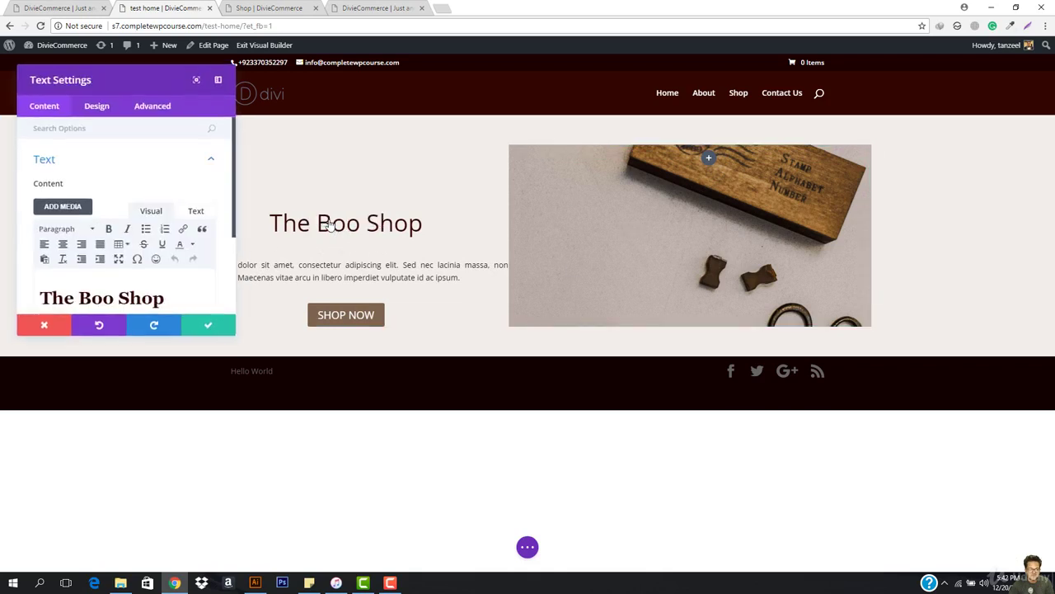
pyautogui.click(103, 107)
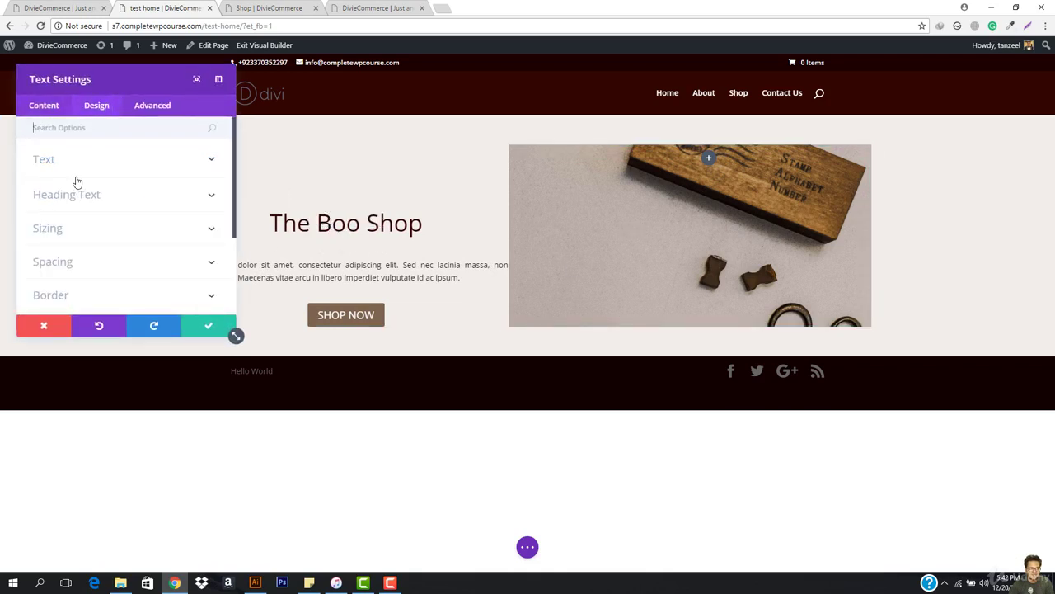
pyautogui.click(67, 269)
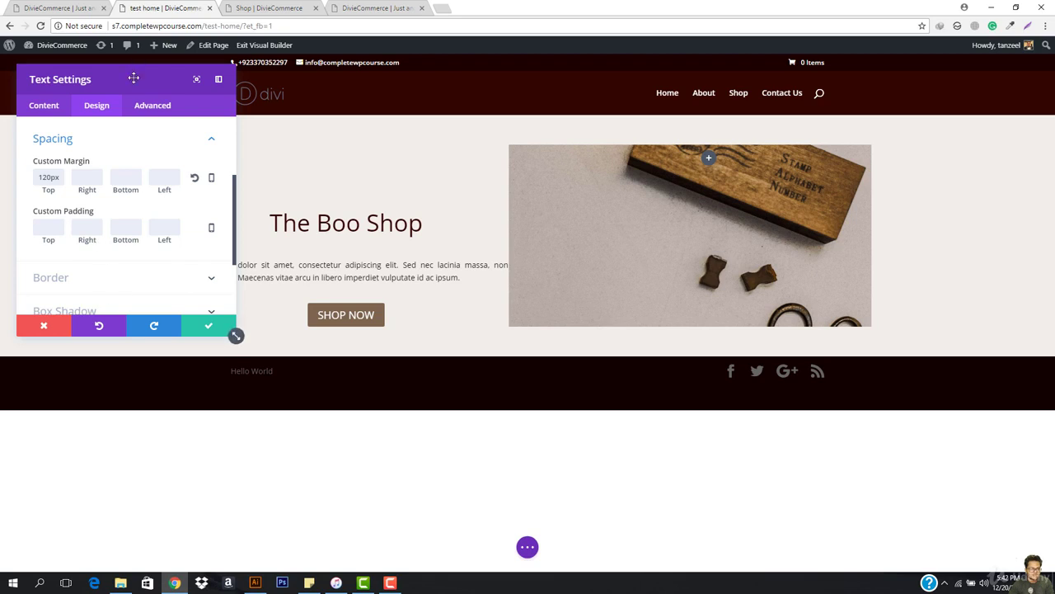
pyautogui.moveTo(134, 77); pyautogui.dragTo(792, 144)
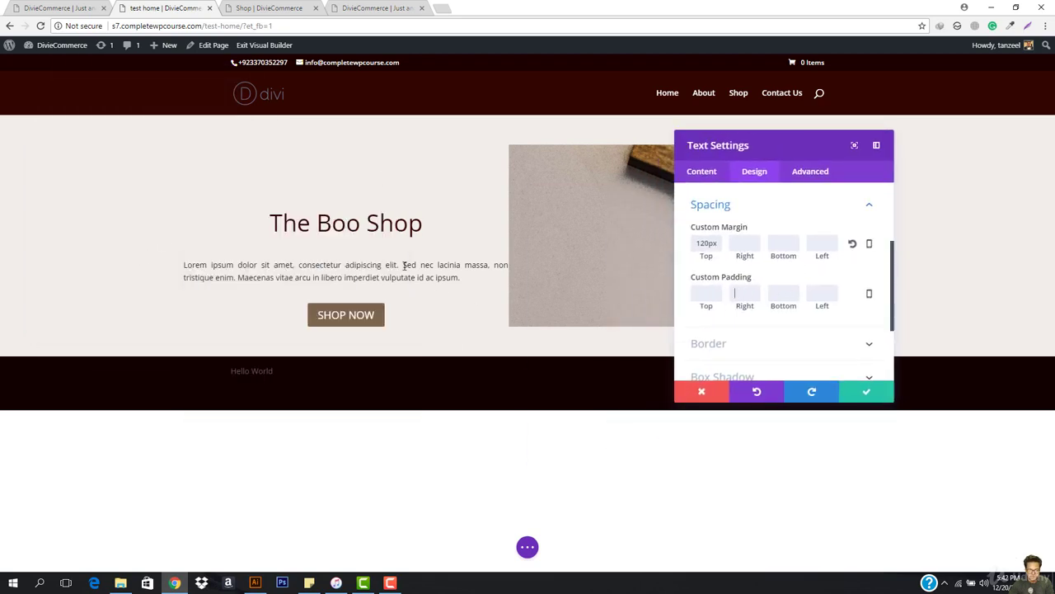
pyautogui.click(751, 296)
pyautogui.click(818, 292)
pyautogui.write('25')
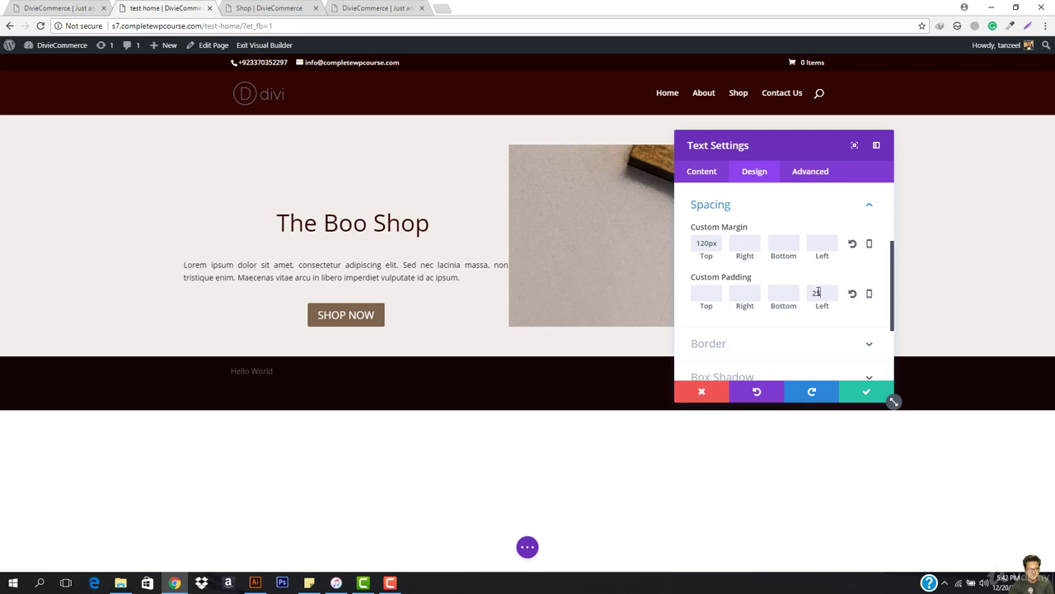
pyautogui.write('5')
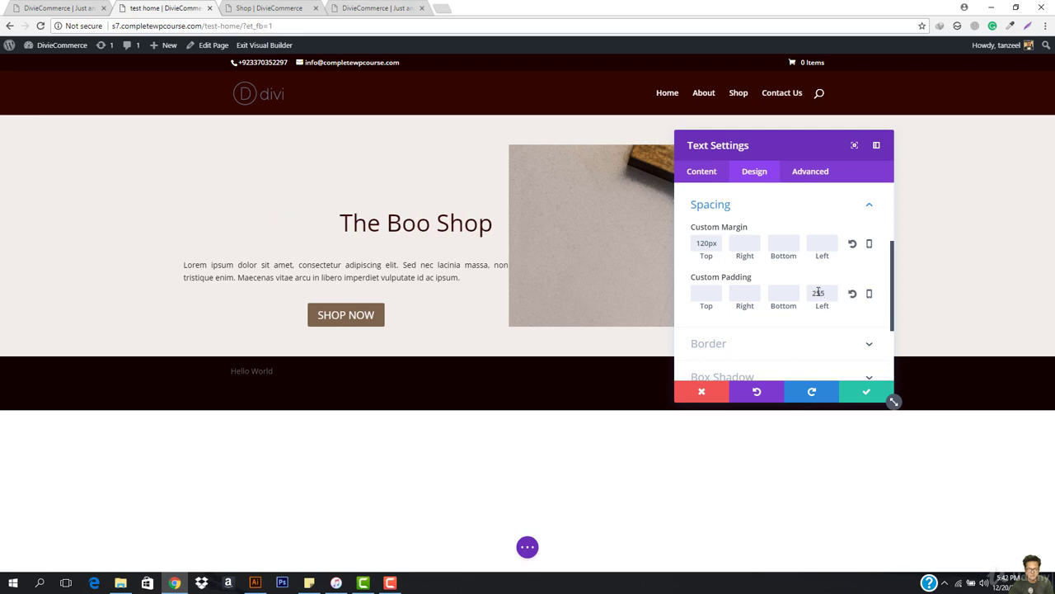
pyautogui.press('BackSpace')
pyautogui.press('BackSpace')
pyautogui.press('BackSpace')
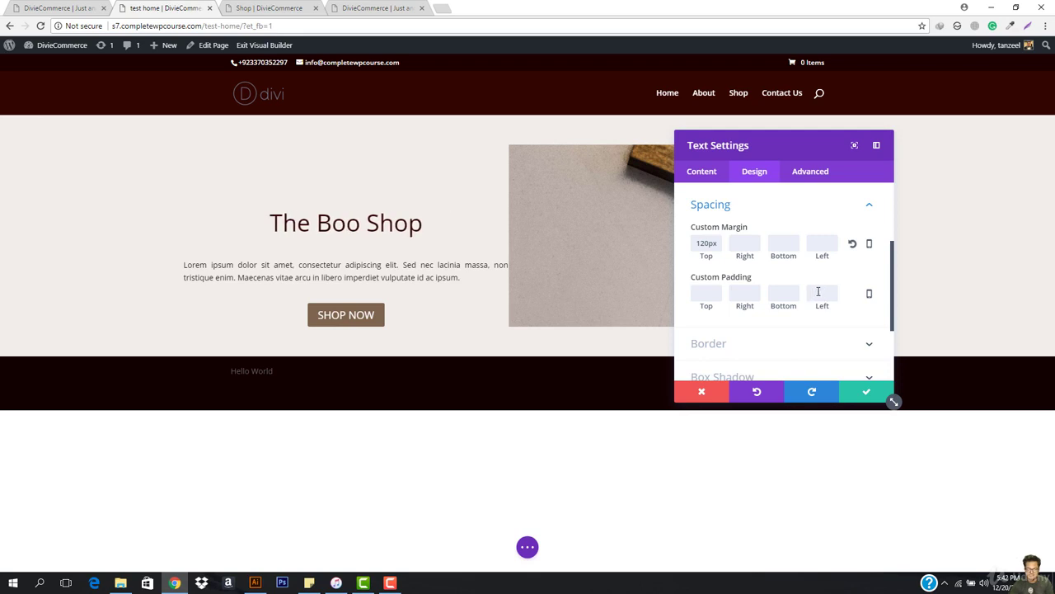
pyautogui.click(701, 392)
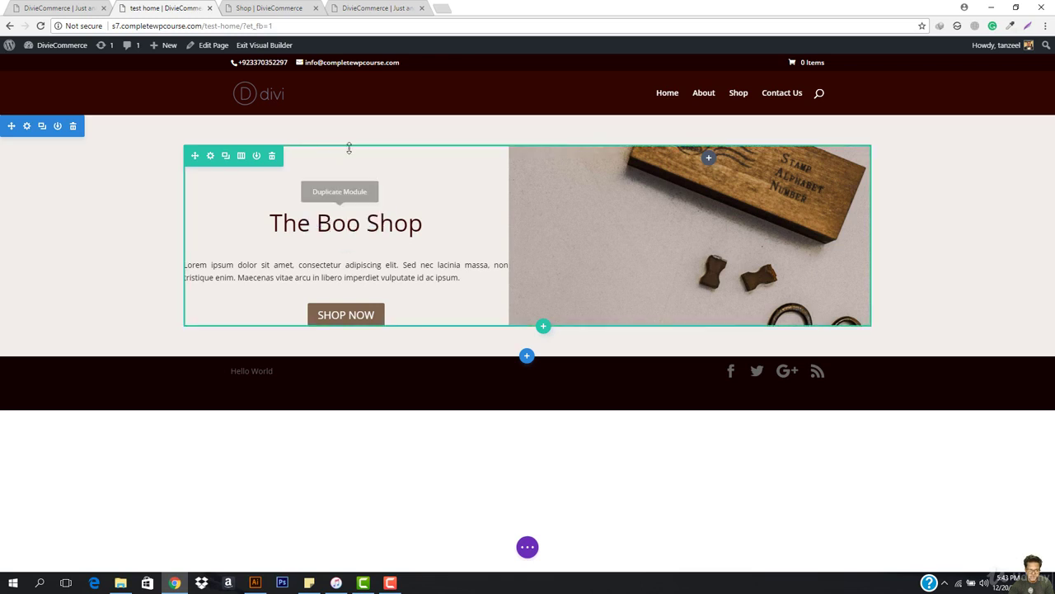
# Set the SHOP NOW button's bottom custom margin to 155 and save the button settings
pyautogui.click(330, 309)
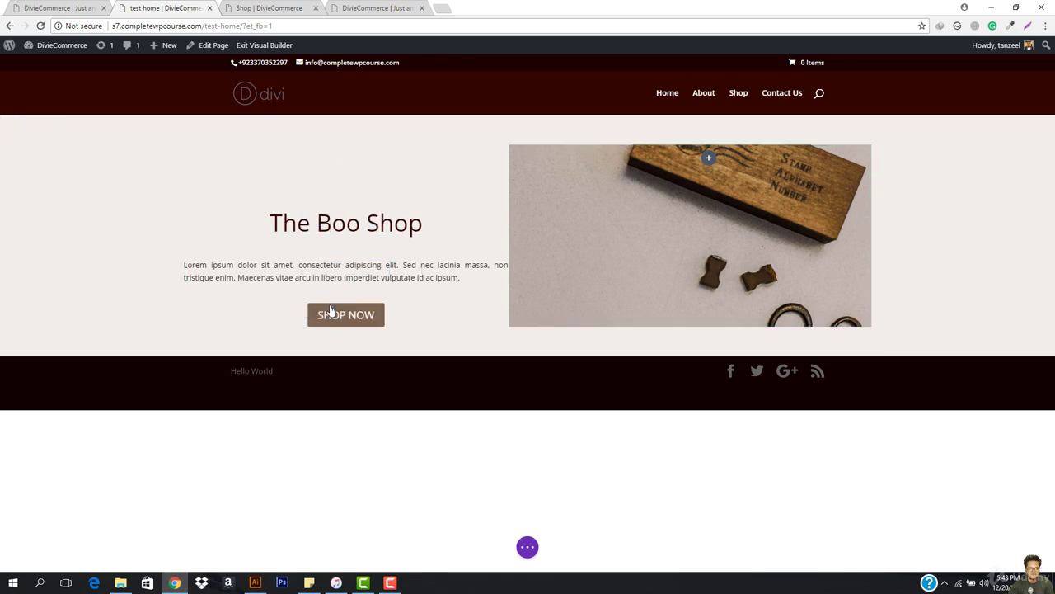
pyautogui.click(750, 176)
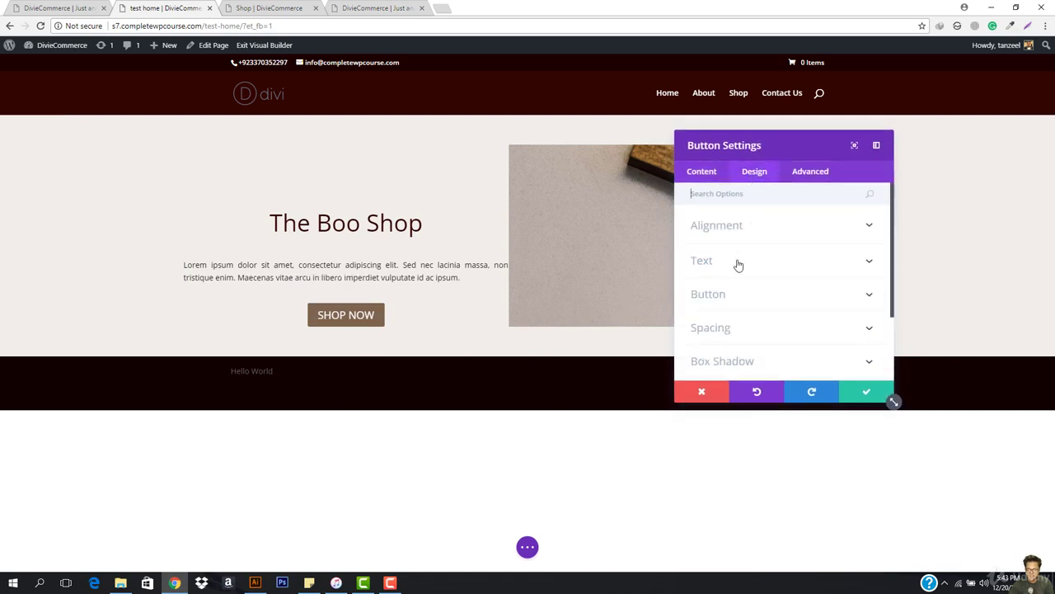
pyautogui.click(765, 329)
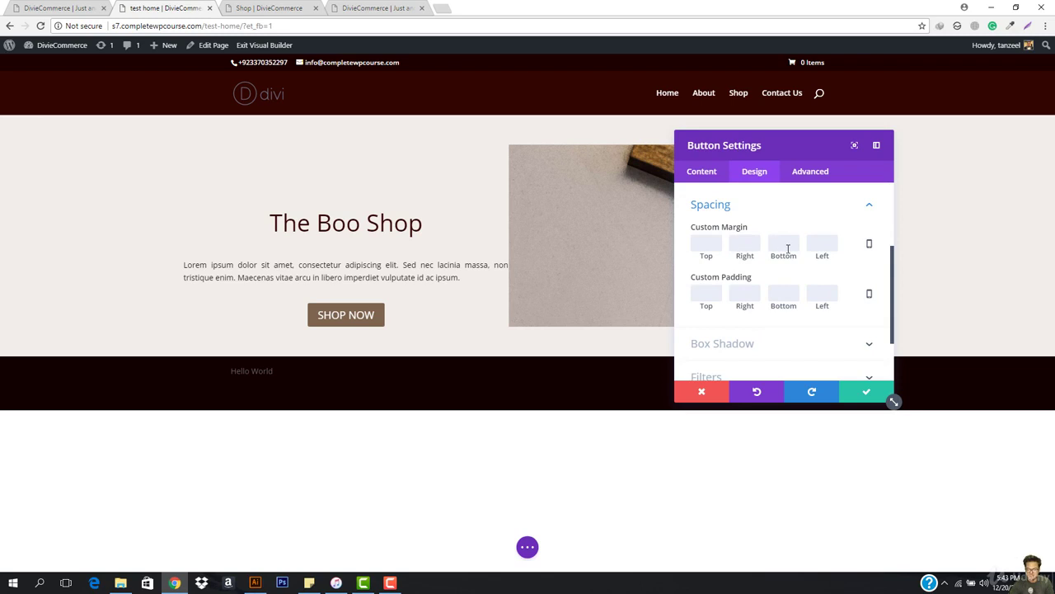
pyautogui.write('55')
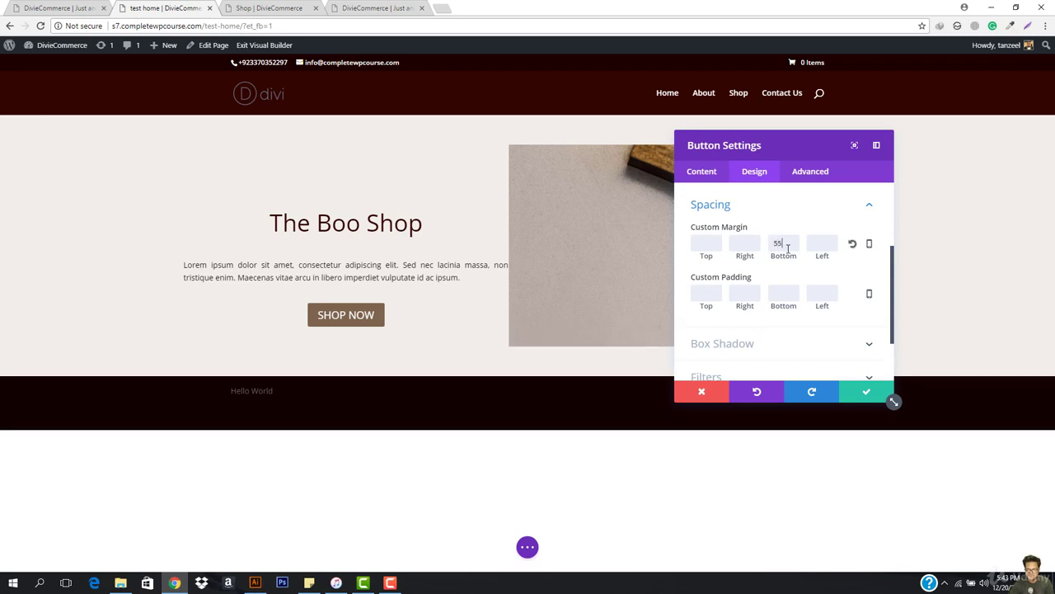
pyautogui.press('BackSpace')
pyautogui.press('BackSpace')
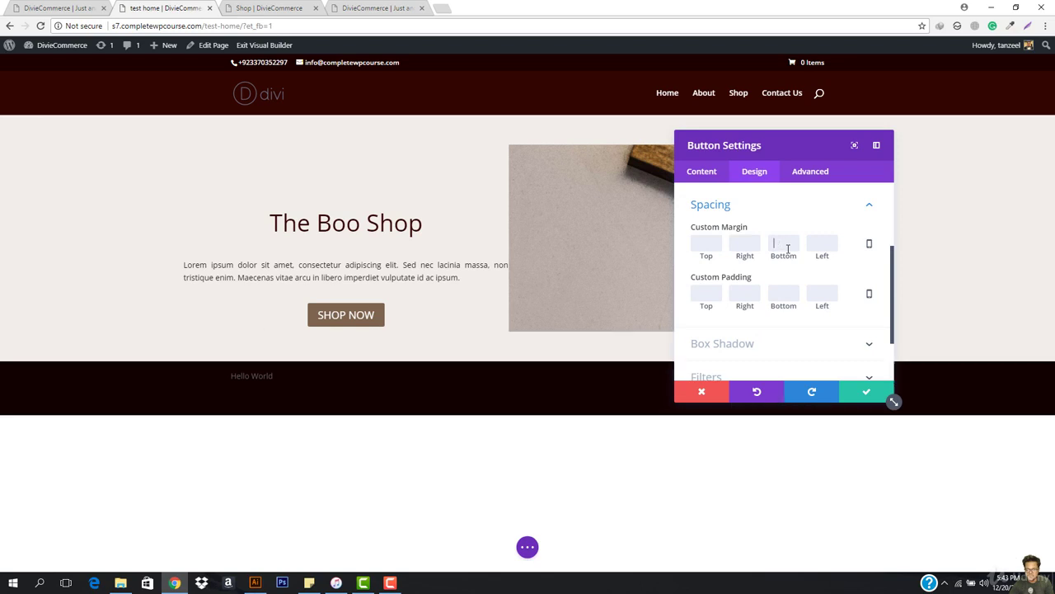
pyautogui.write('155')
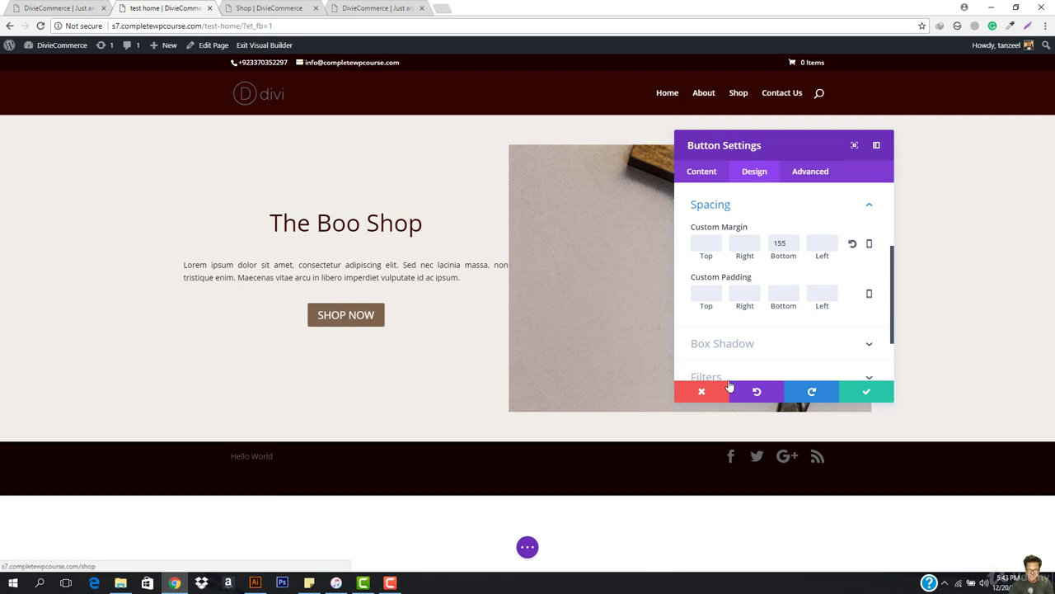
pyautogui.click(857, 394)
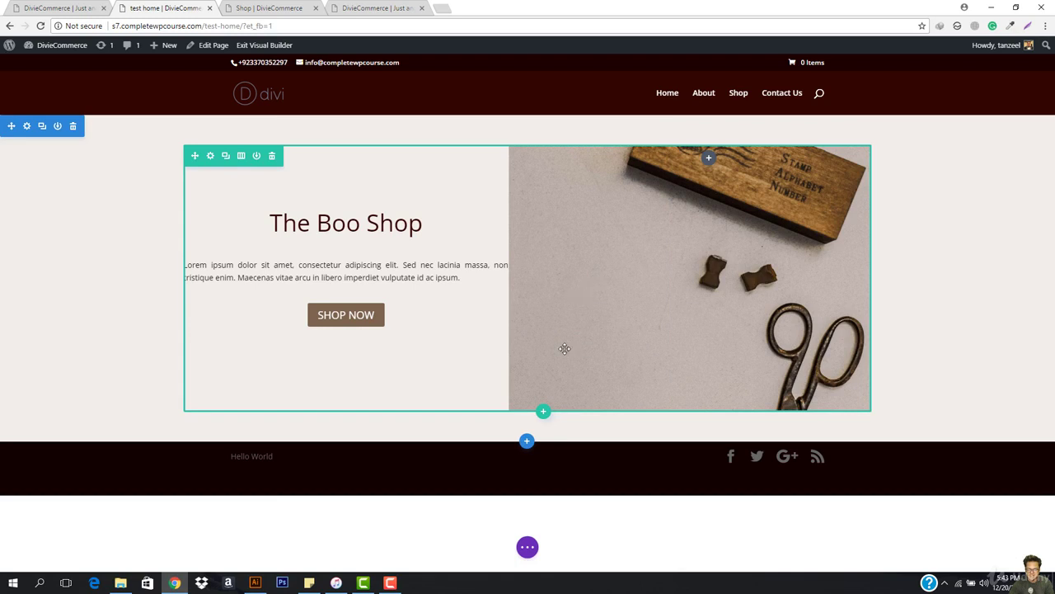
pyautogui.click(210, 156)
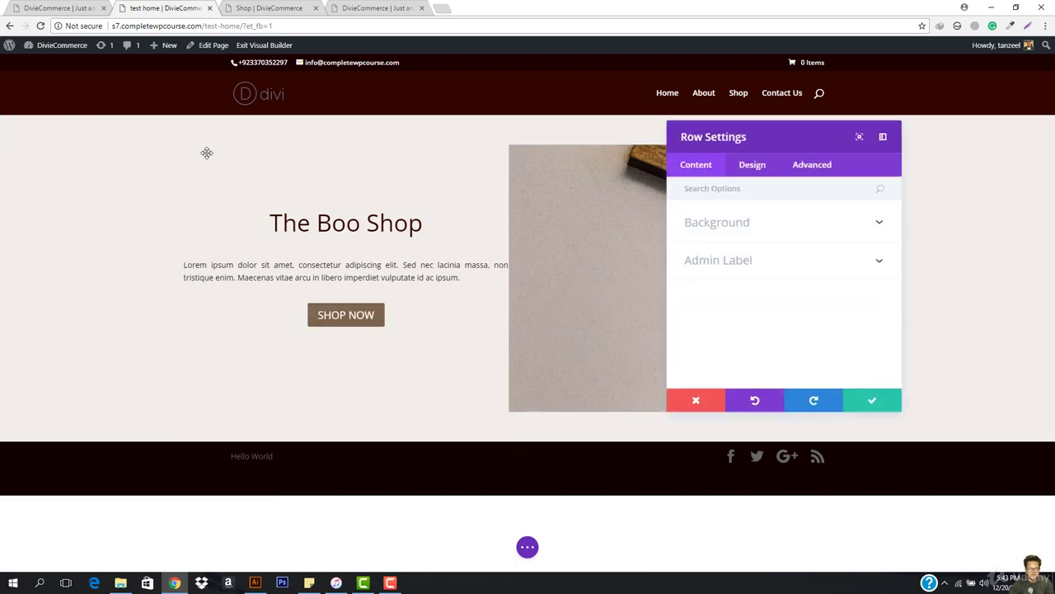
pyautogui.click(755, 178)
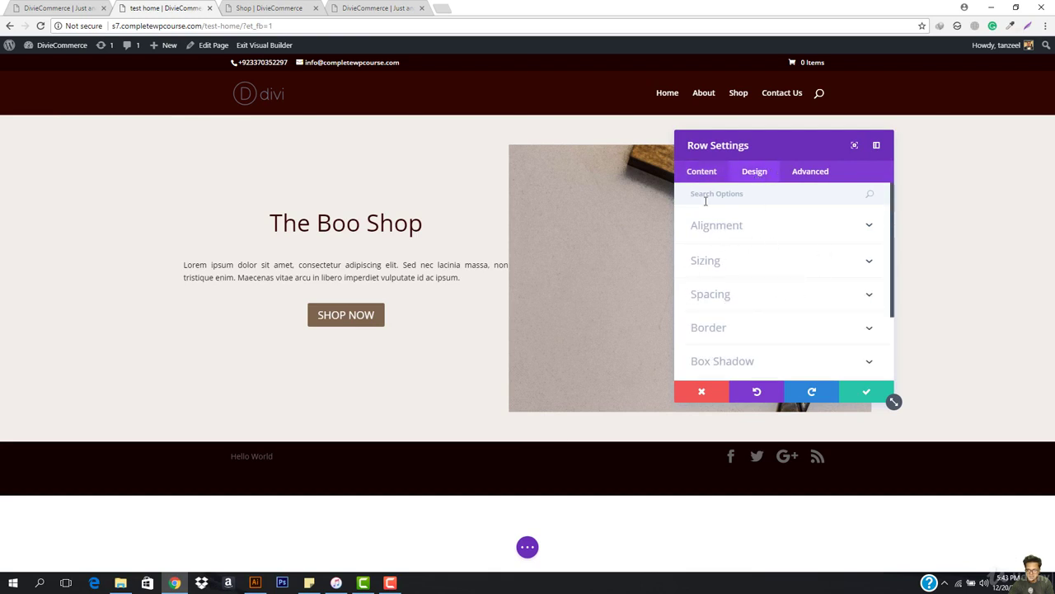
pyautogui.click(703, 390)
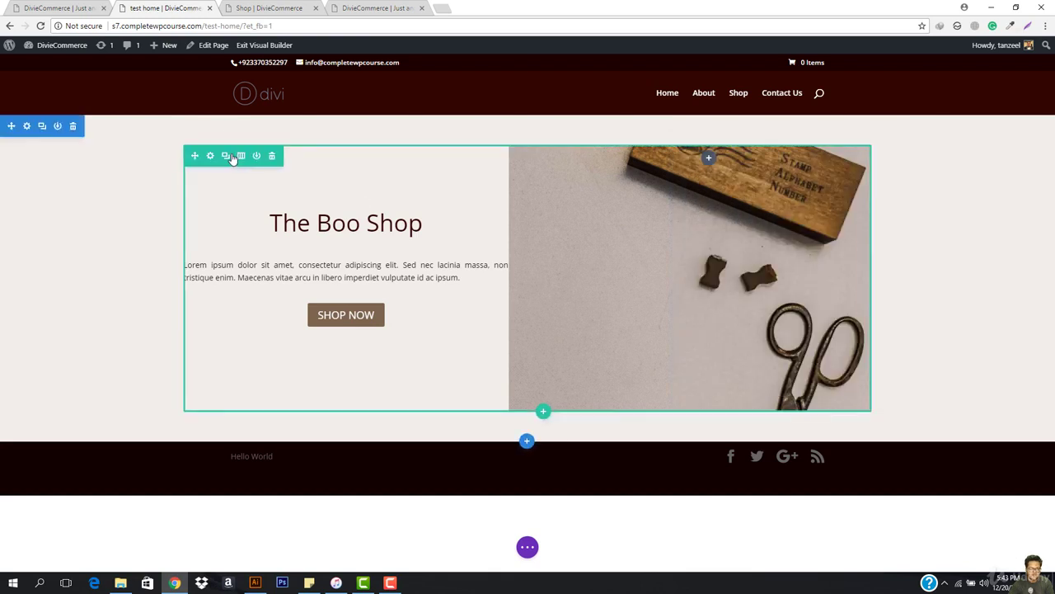
# Set vintage-18.png from the media library as the Column 2 background image of the Boo Shop row
pyautogui.click(211, 156)
pyautogui.click(752, 233)
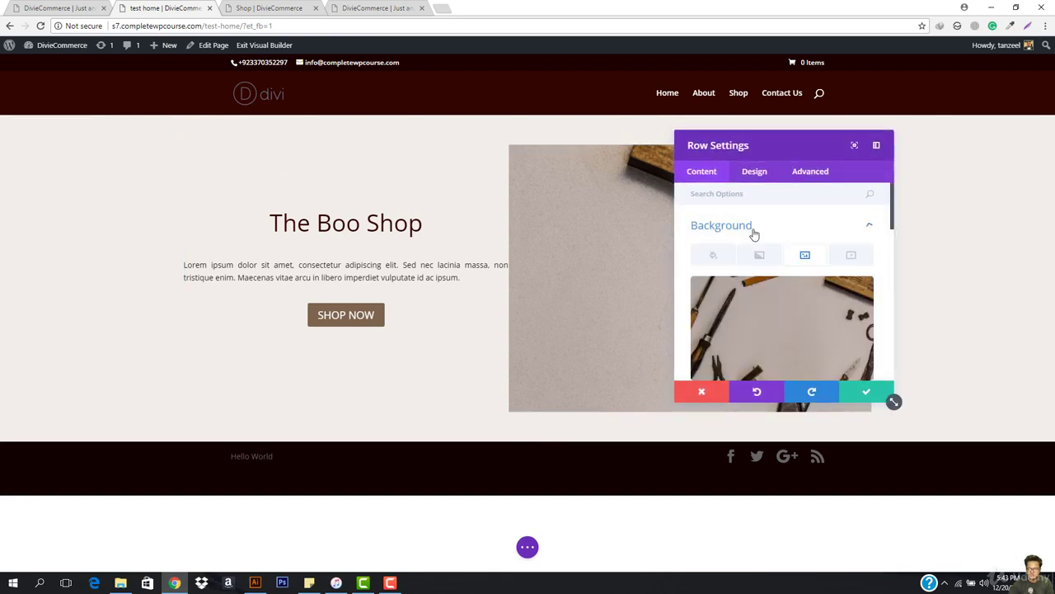
pyautogui.scroll(-5, 771, 308)
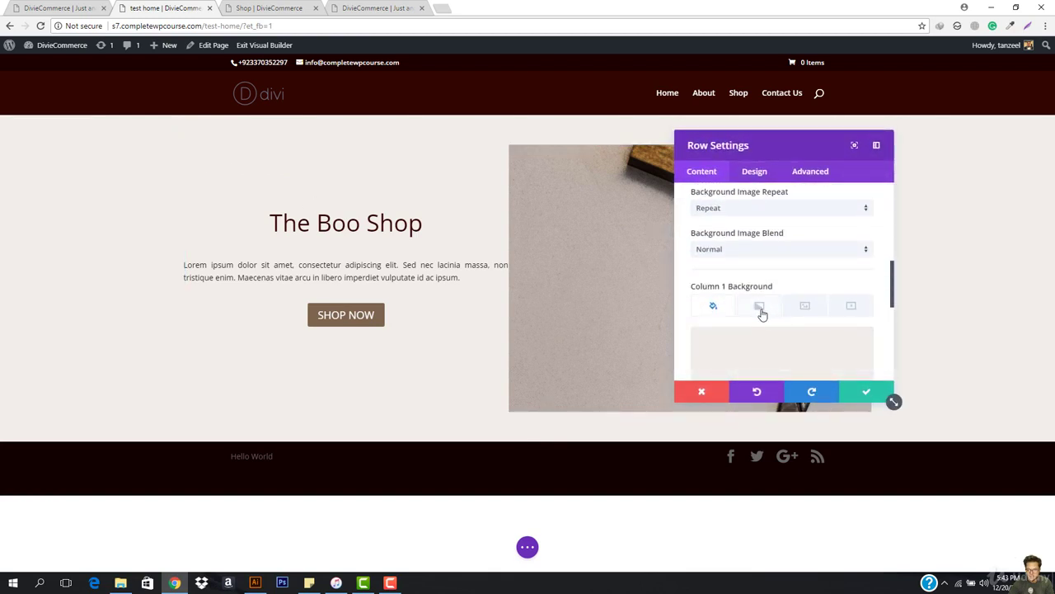
pyautogui.scroll(-5, 762, 313)
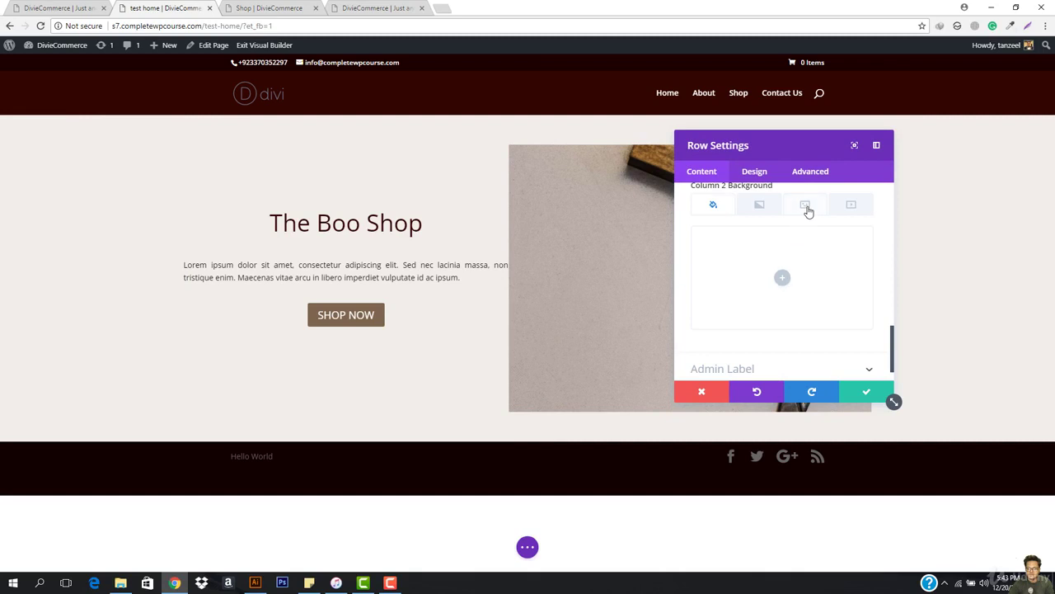
pyautogui.click(807, 209)
pyautogui.click(781, 277)
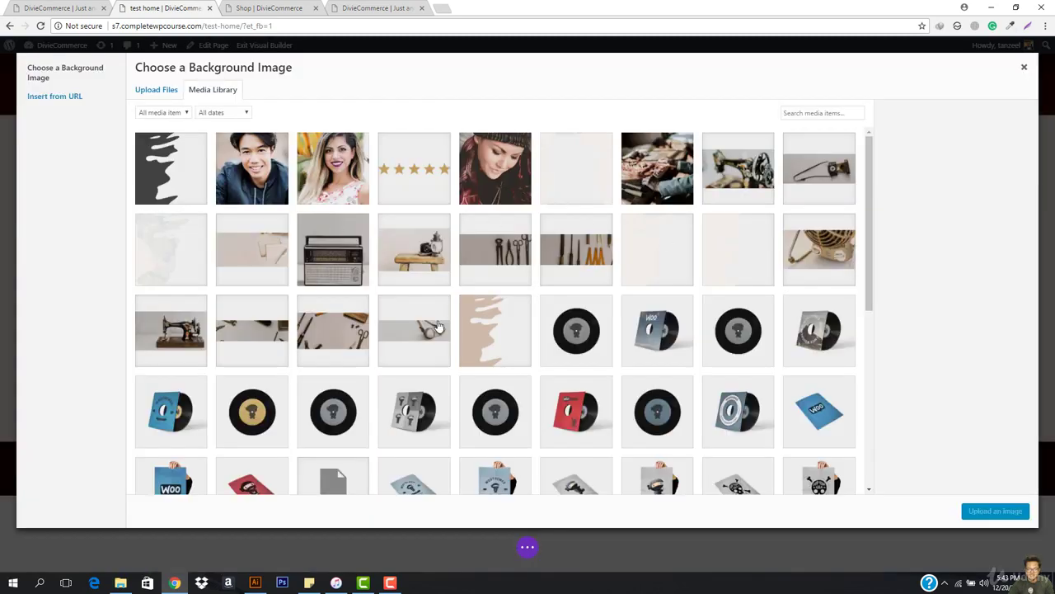
pyautogui.click(496, 343)
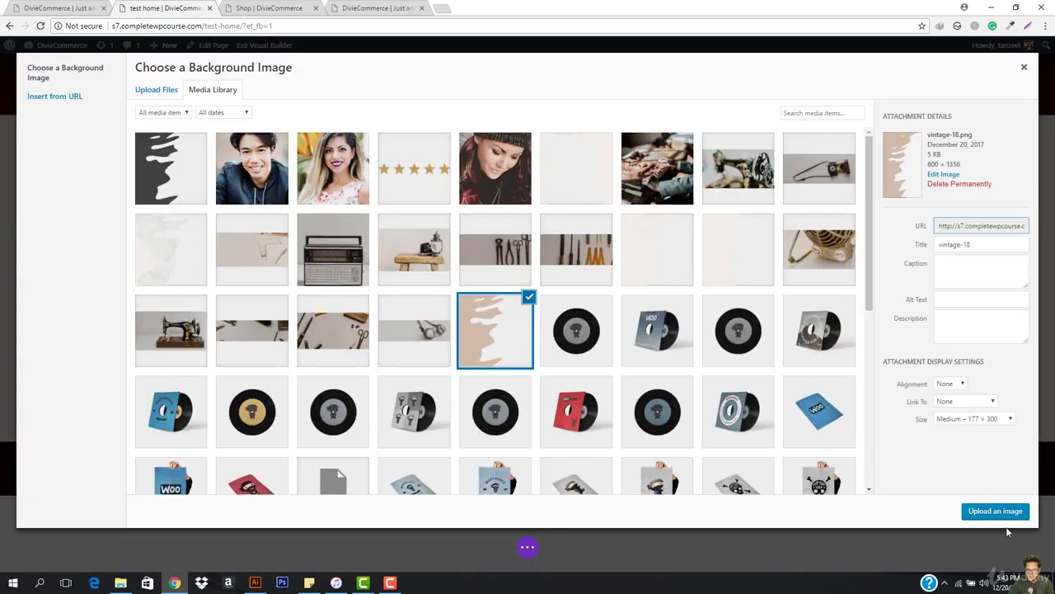
pyautogui.click(996, 512)
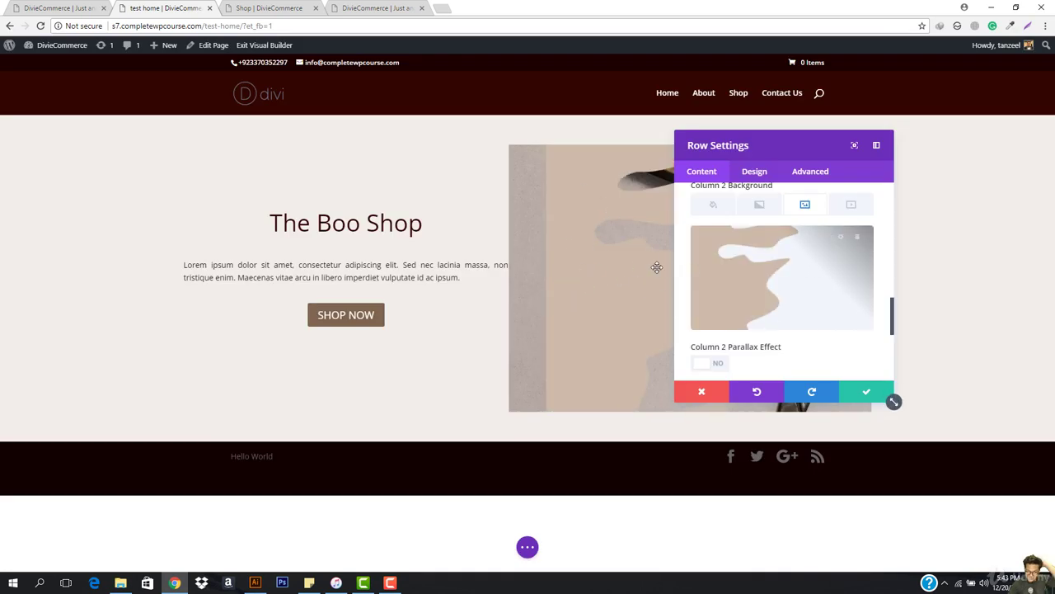
# Compare with the original home page and replace the Column 2 background image with image-mask-3.png
pyautogui.click(65, 6)
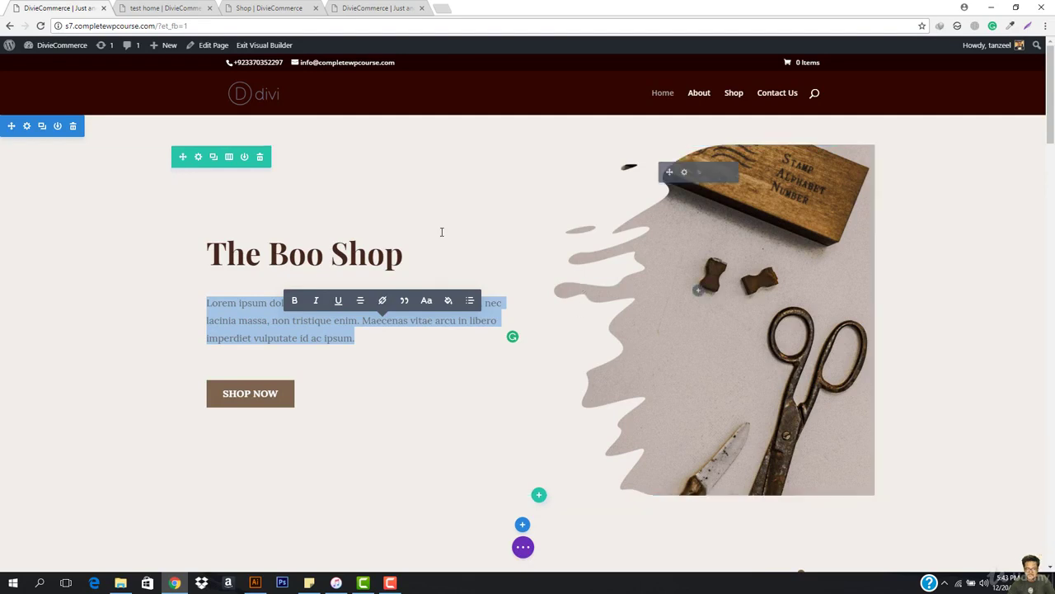
pyautogui.click(140, 8)
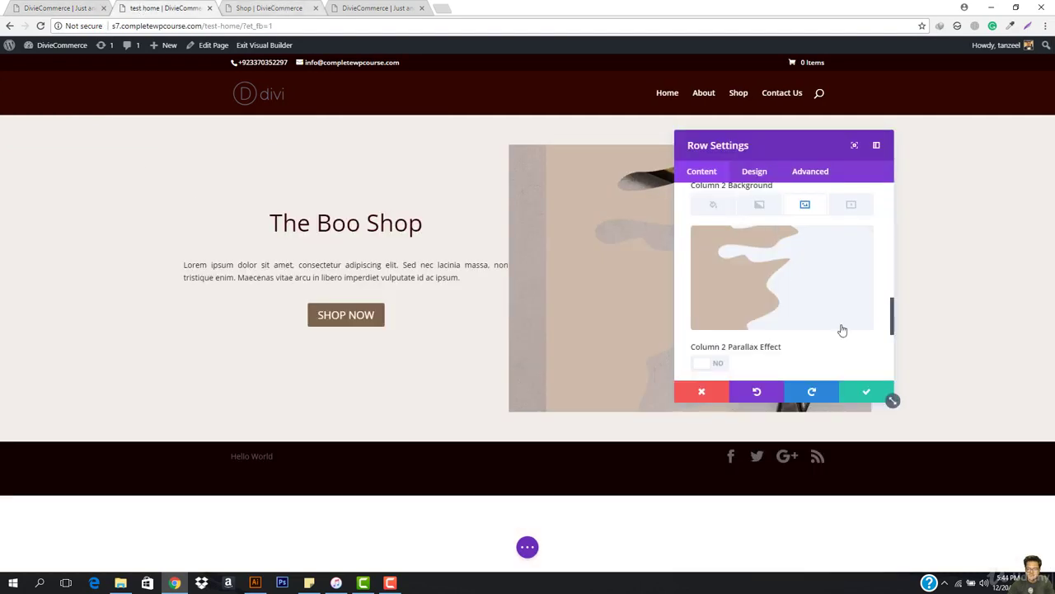
pyautogui.click(857, 242)
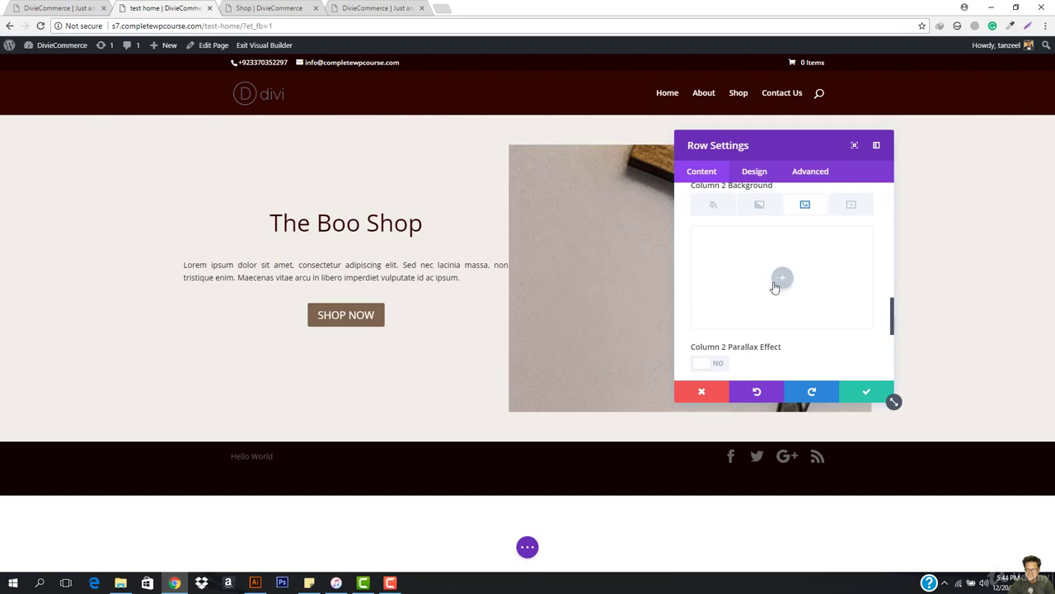
pyautogui.click(781, 279)
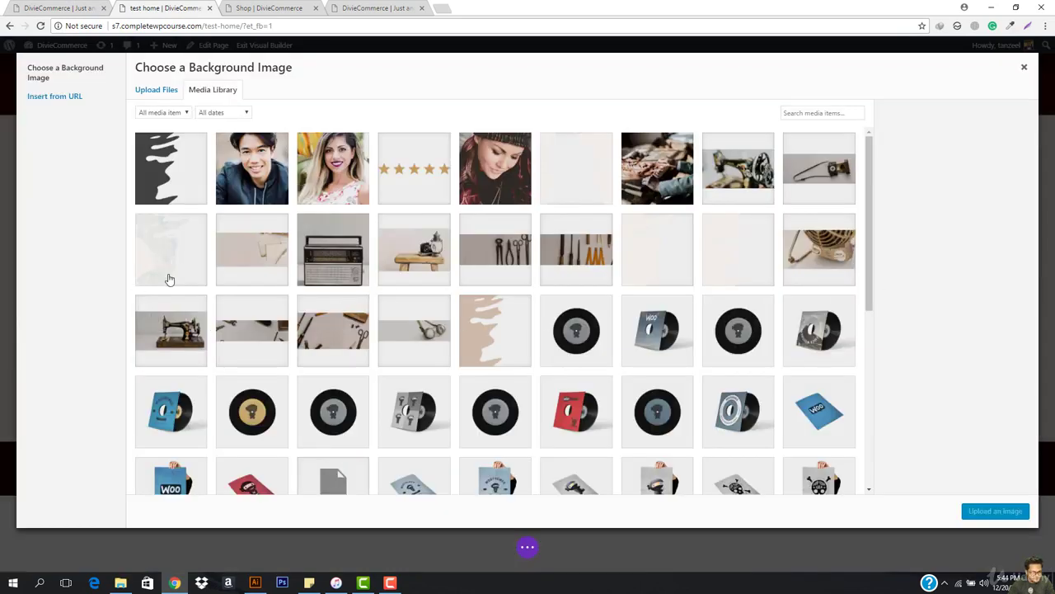
pyautogui.scroll(-3, 395, 310)
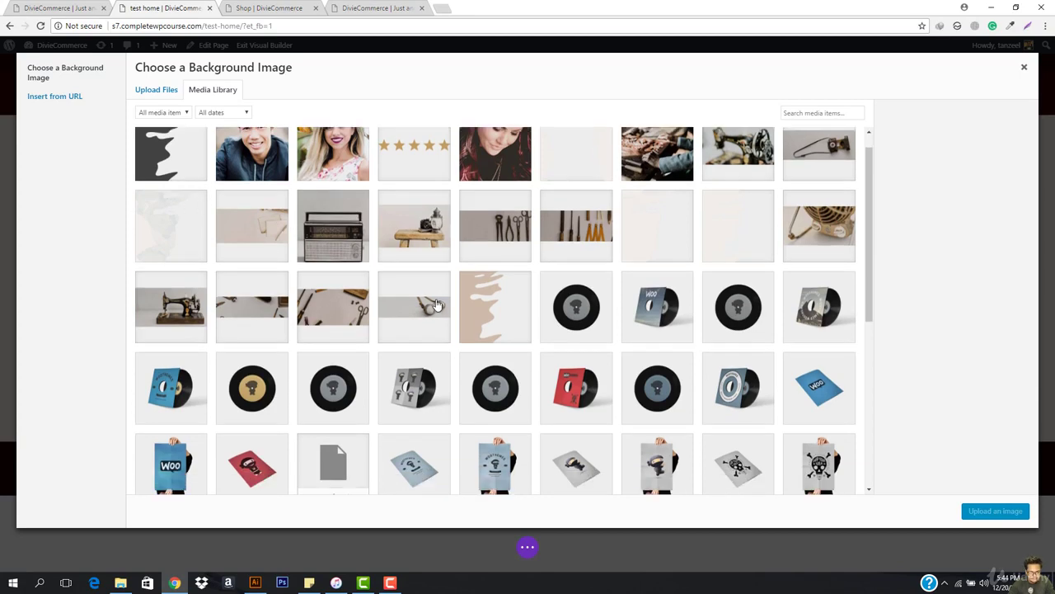
pyautogui.scroll(3, 448, 325)
pyautogui.click(173, 251)
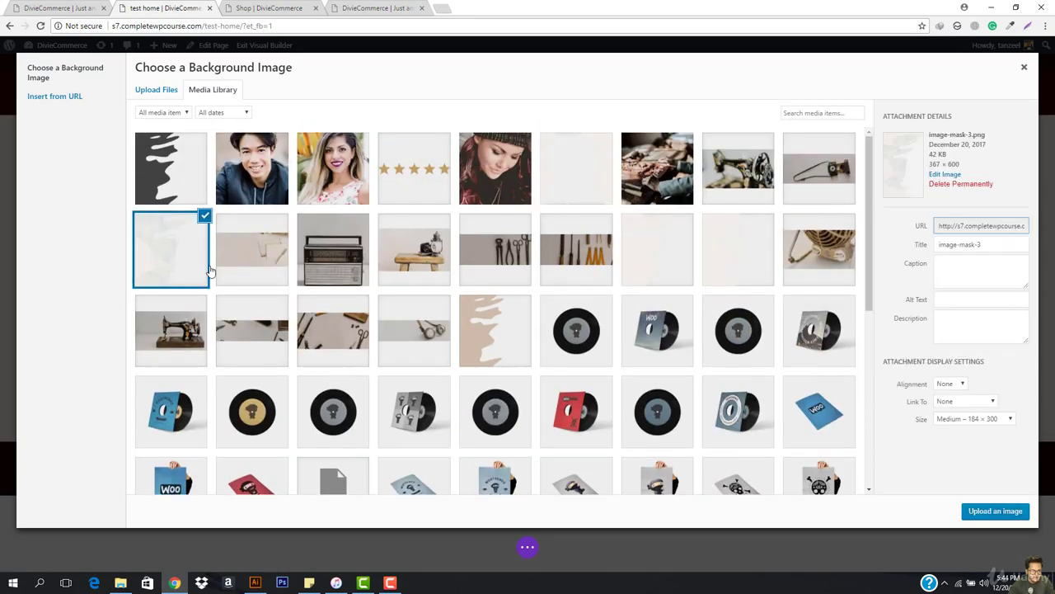
pyautogui.click(995, 513)
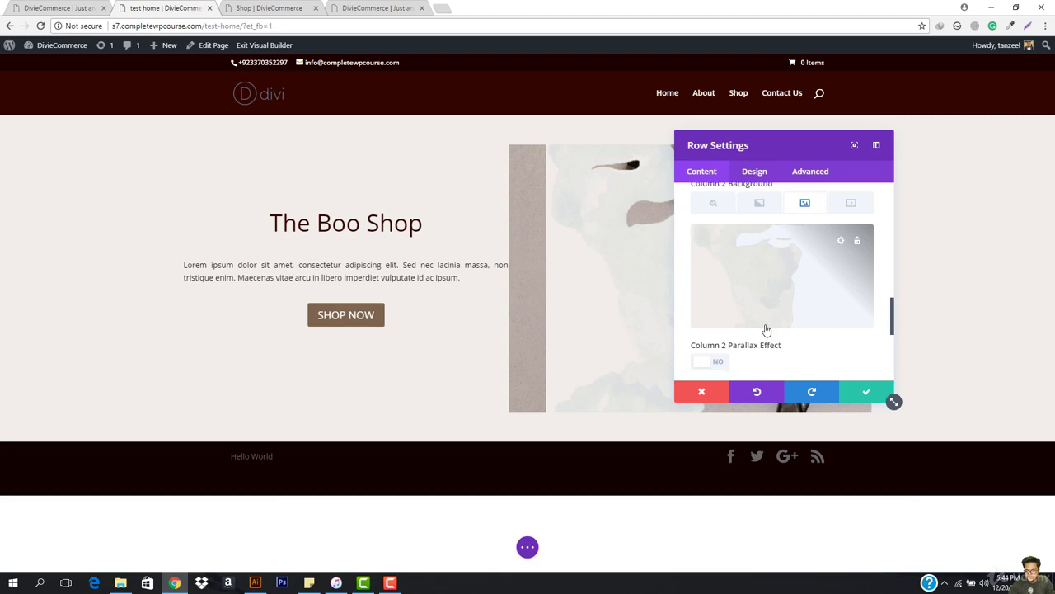
# Enable a custom gutter width for the row, set it to 1 and save the row settings
pyautogui.scroll(-1, 766, 330)
pyautogui.scroll(-1, 760, 320)
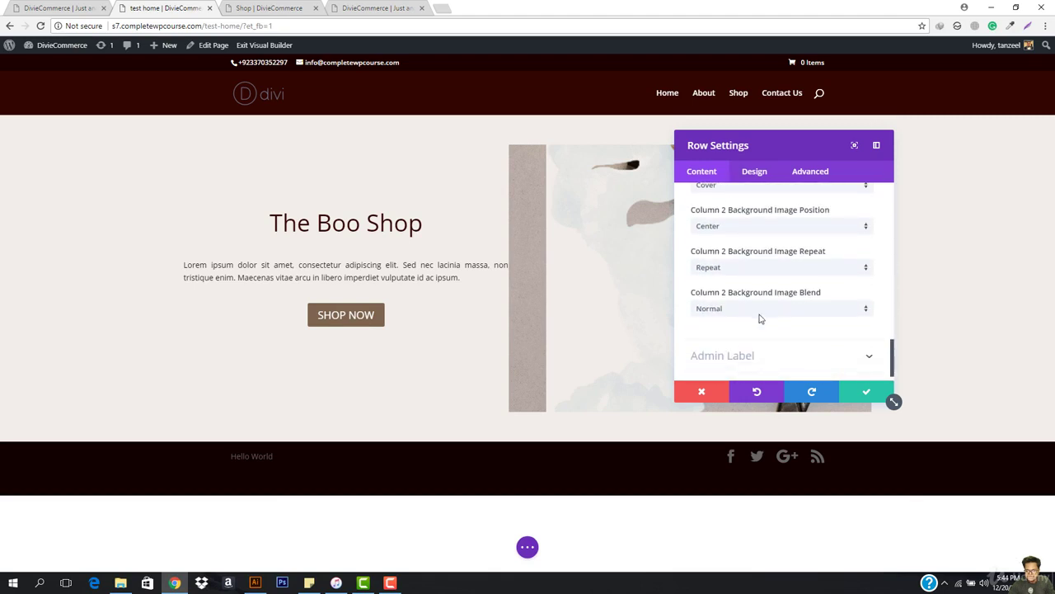
pyautogui.scroll(3, 742, 293)
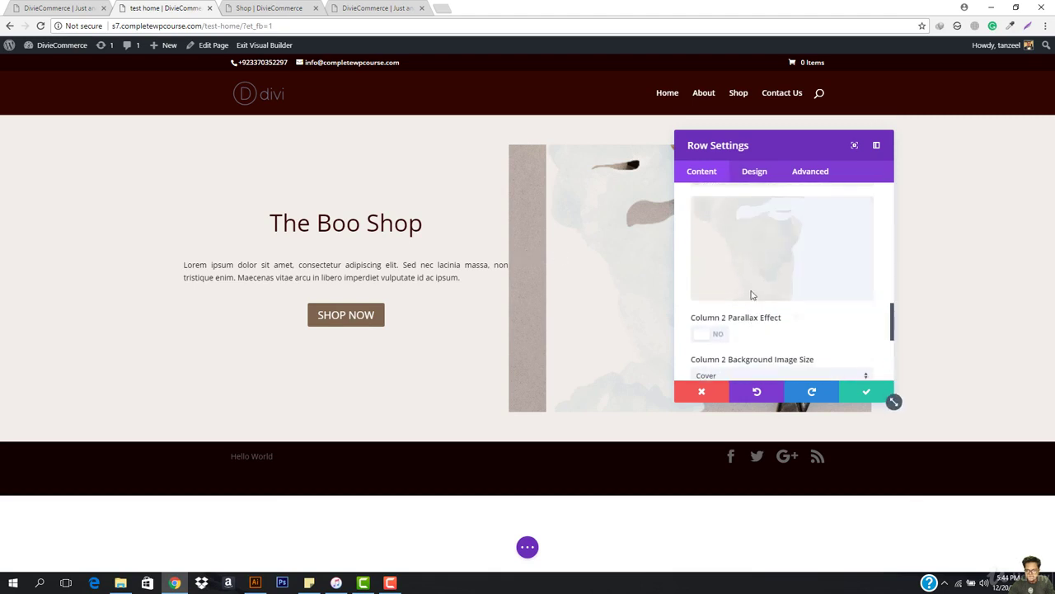
pyautogui.scroll(-3, 778, 306)
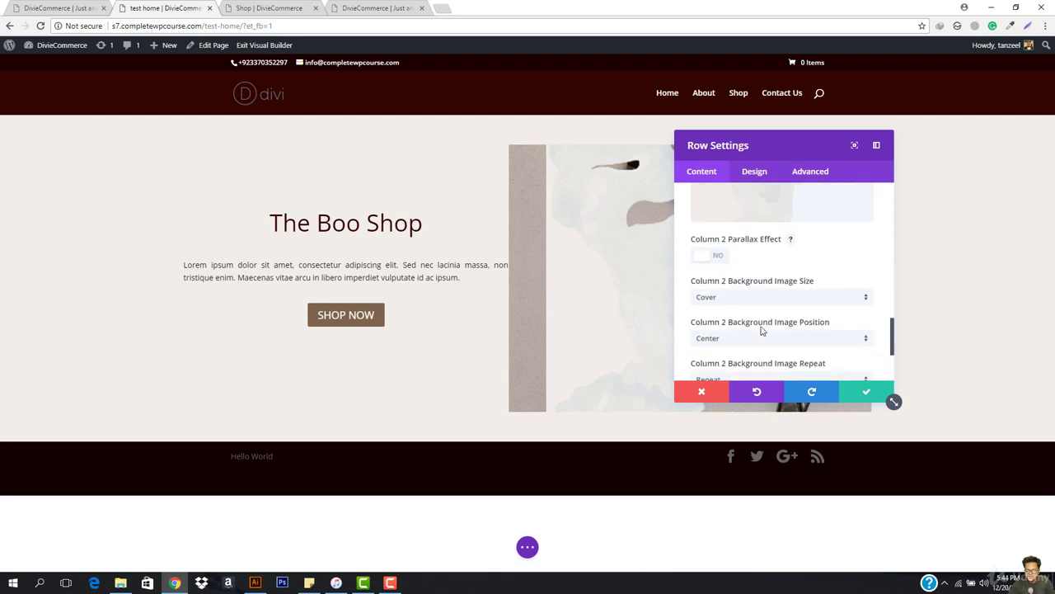
pyautogui.scroll(-1, 800, 354)
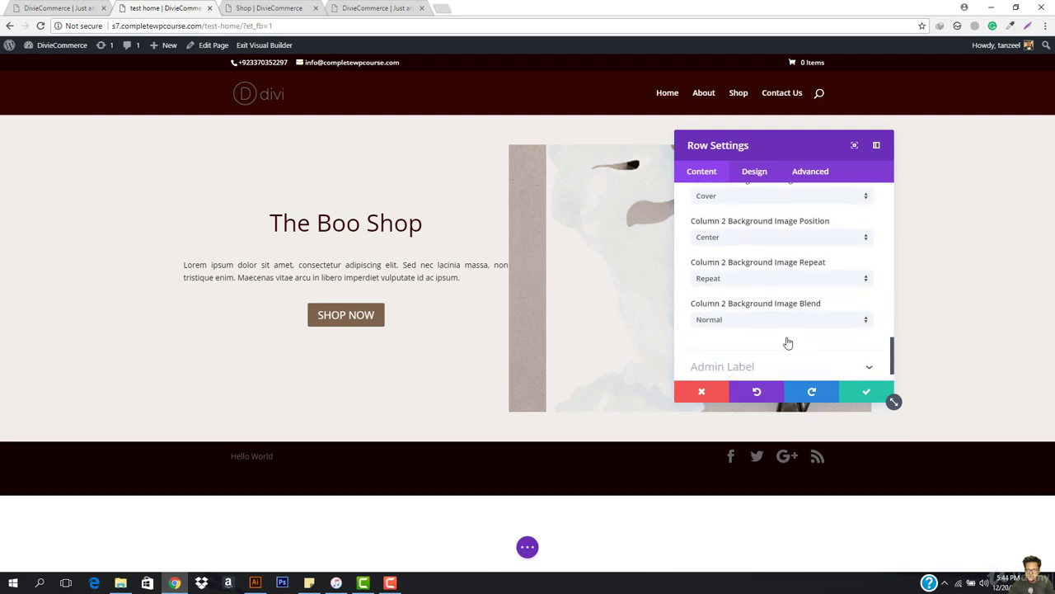
pyautogui.click(755, 171)
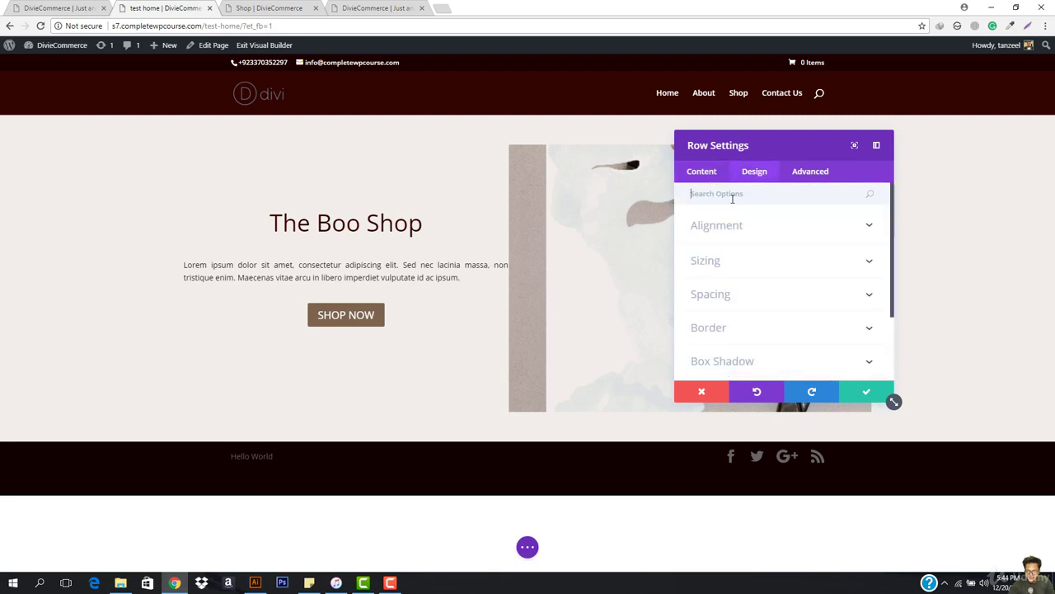
pyautogui.click(714, 263)
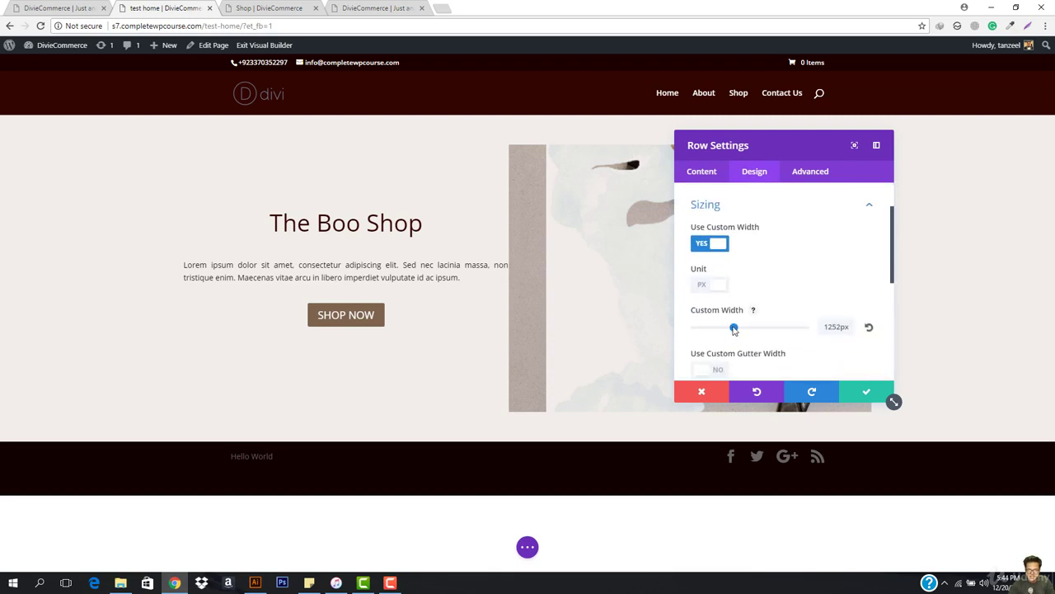
pyautogui.scroll(-3, 730, 321)
pyautogui.click(709, 260)
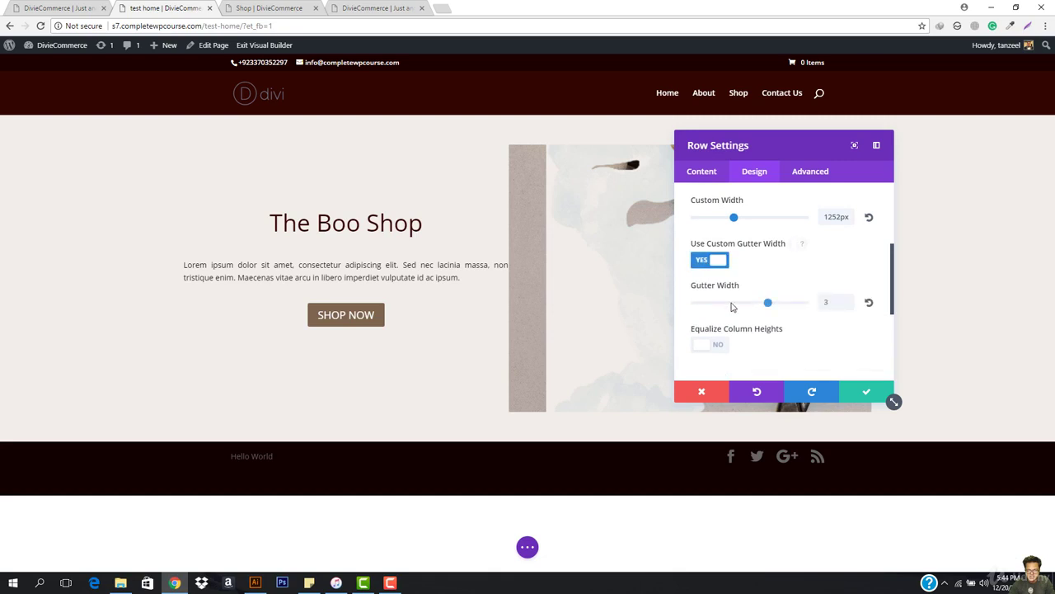
pyautogui.moveTo(766, 305); pyautogui.dragTo(697, 303)
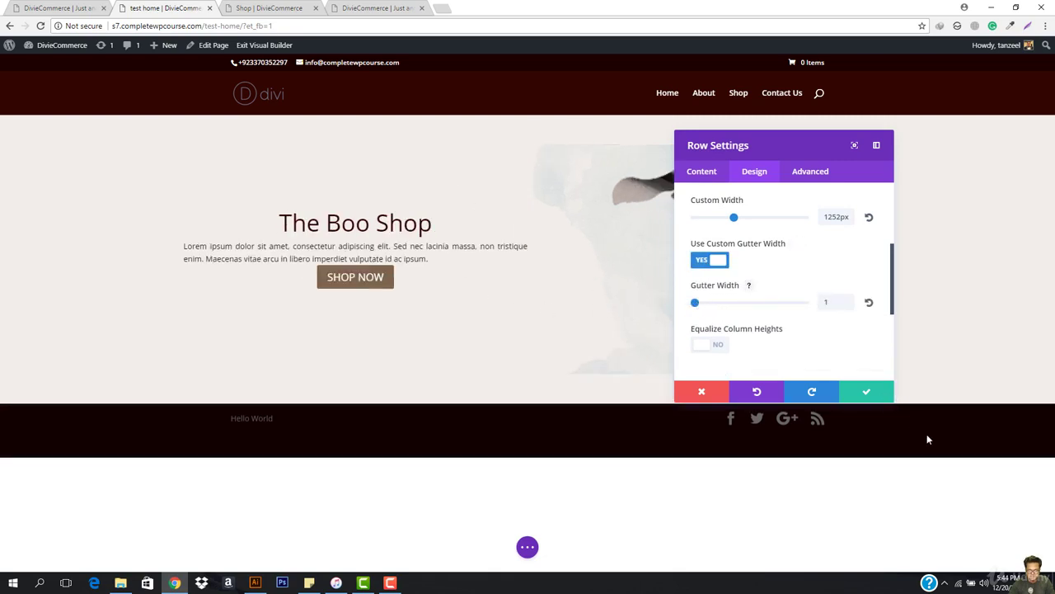
pyautogui.click(886, 396)
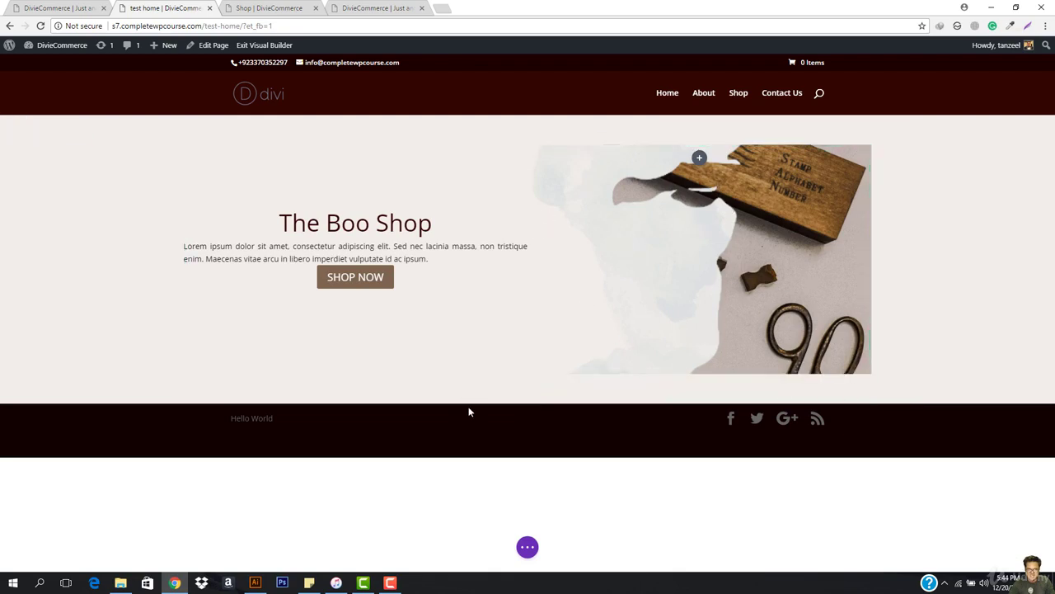
# Set the row's Column 2 background image size to Actual Size and its position to Center Left, and save the row settings
pyautogui.click(659, 232)
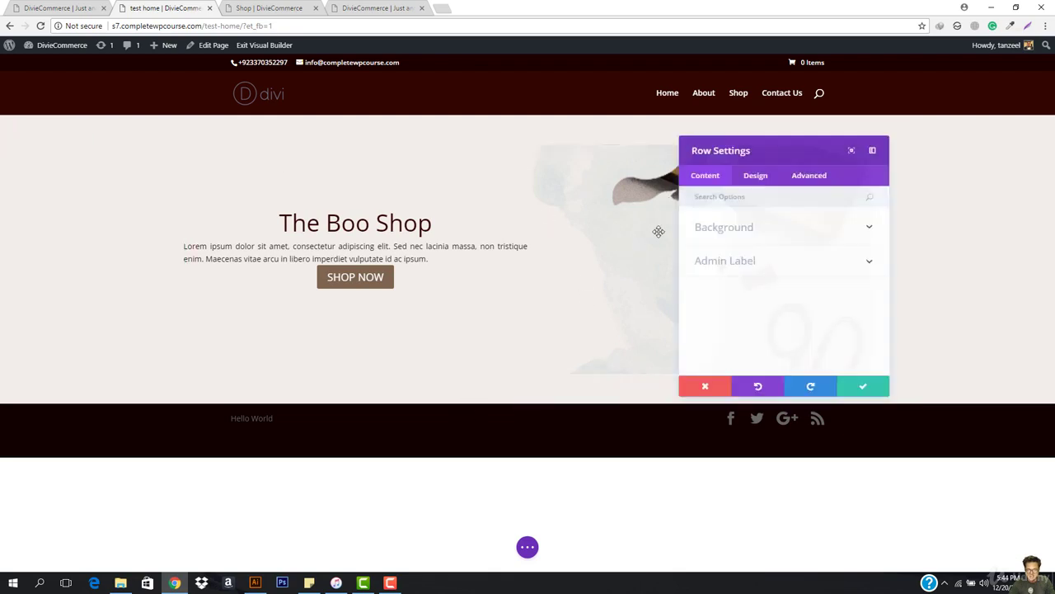
pyautogui.click(731, 231)
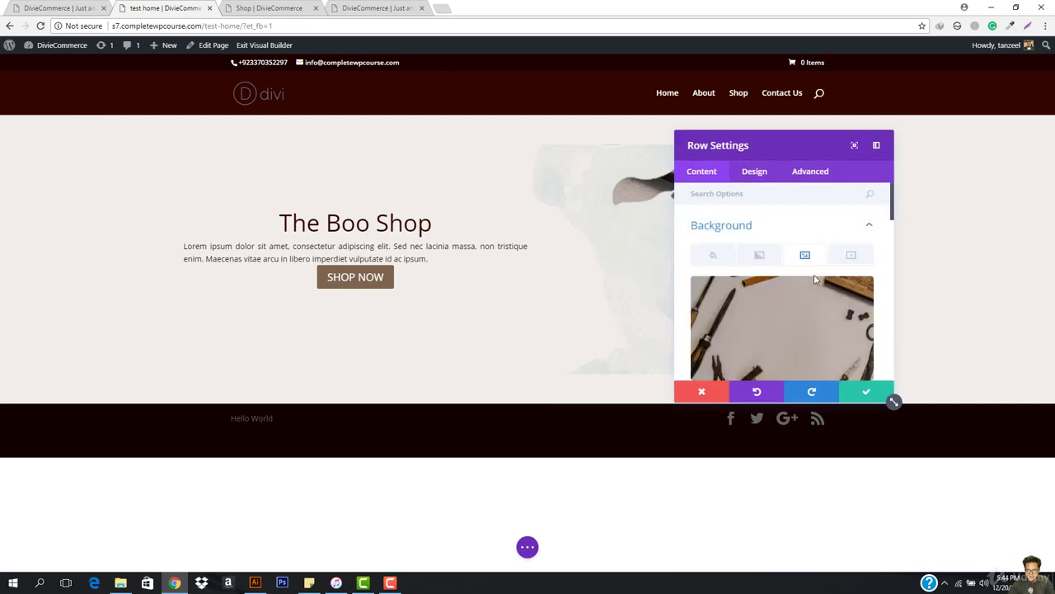
pyautogui.scroll(-10, 821, 326)
pyautogui.scroll(-5, 789, 304)
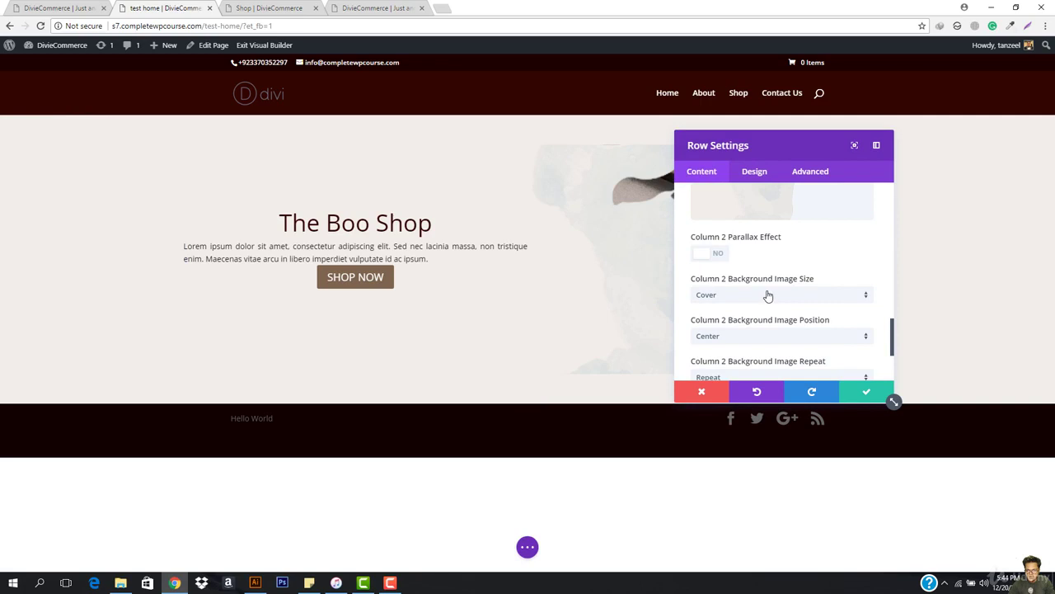
pyautogui.click(773, 297)
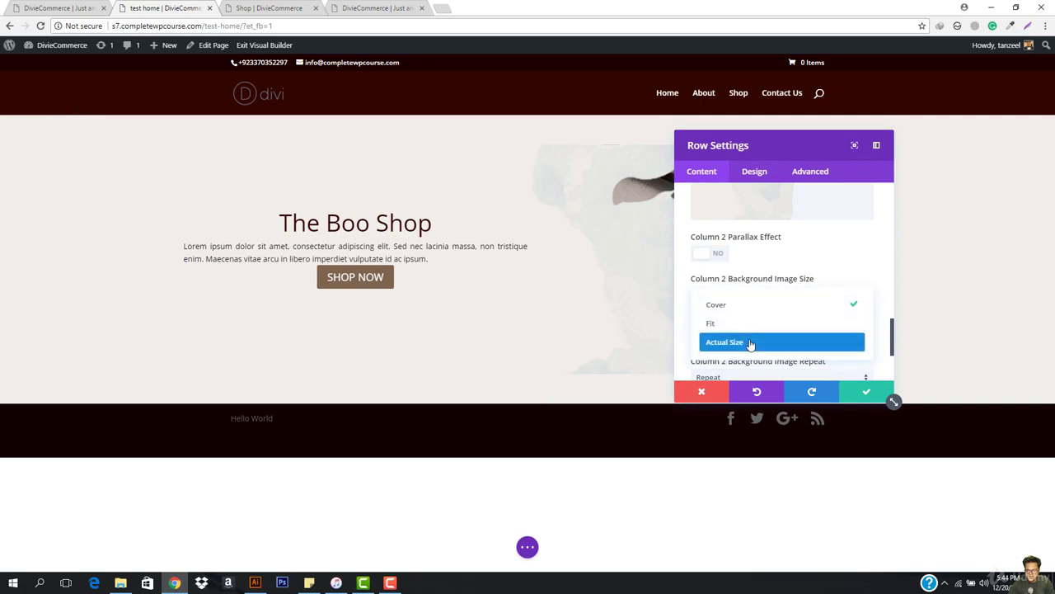
pyautogui.click(750, 343)
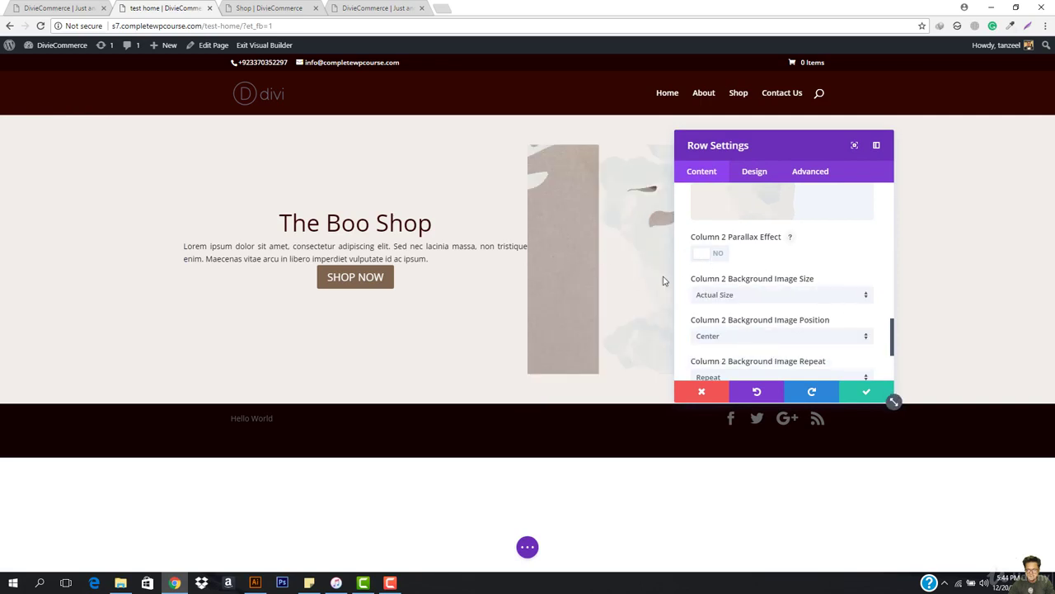
pyautogui.click(740, 336)
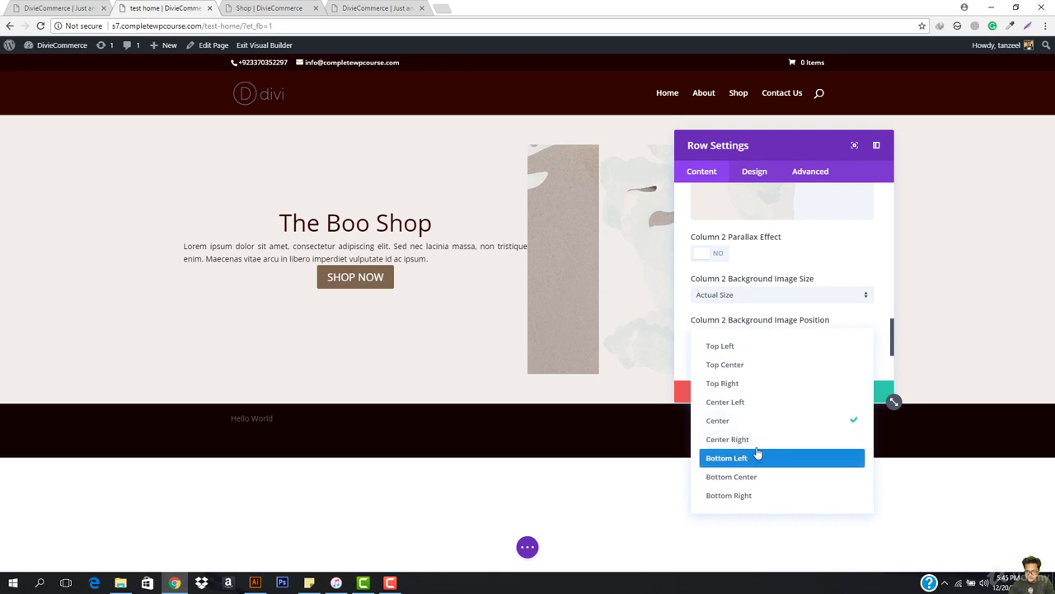
pyautogui.click(752, 401)
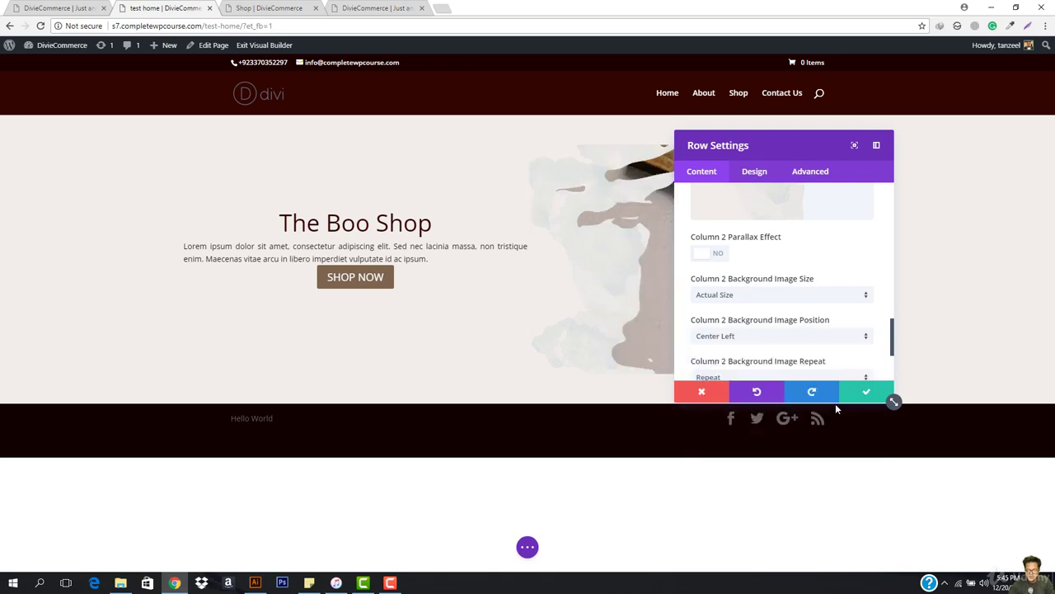
pyautogui.click(860, 396)
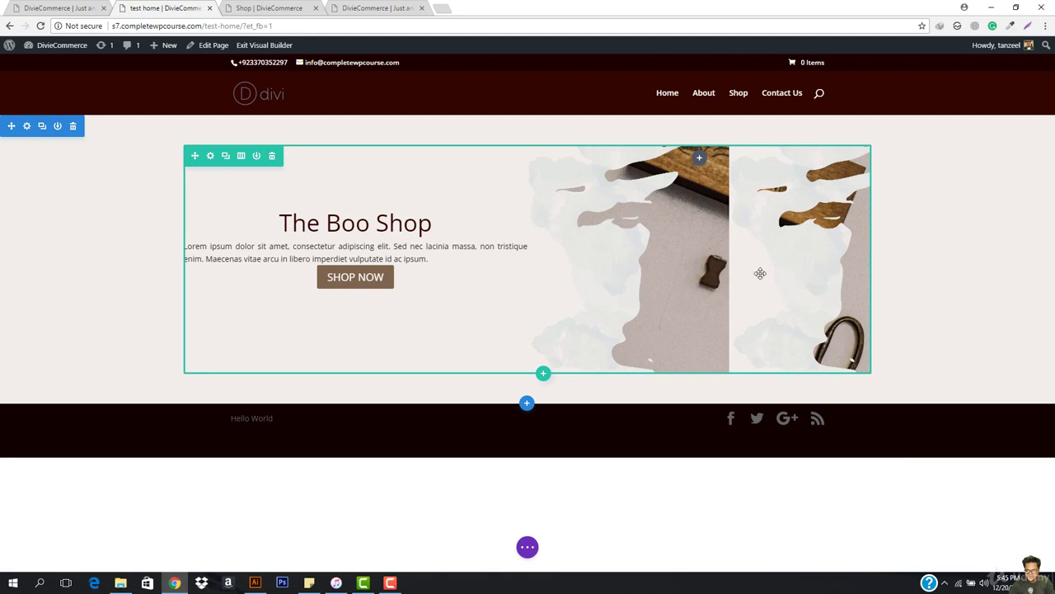
# Set the Column 2 background image repeat to No Repeat and move the row settings window clear of the image
pyautogui.doubleClick(584, 276)
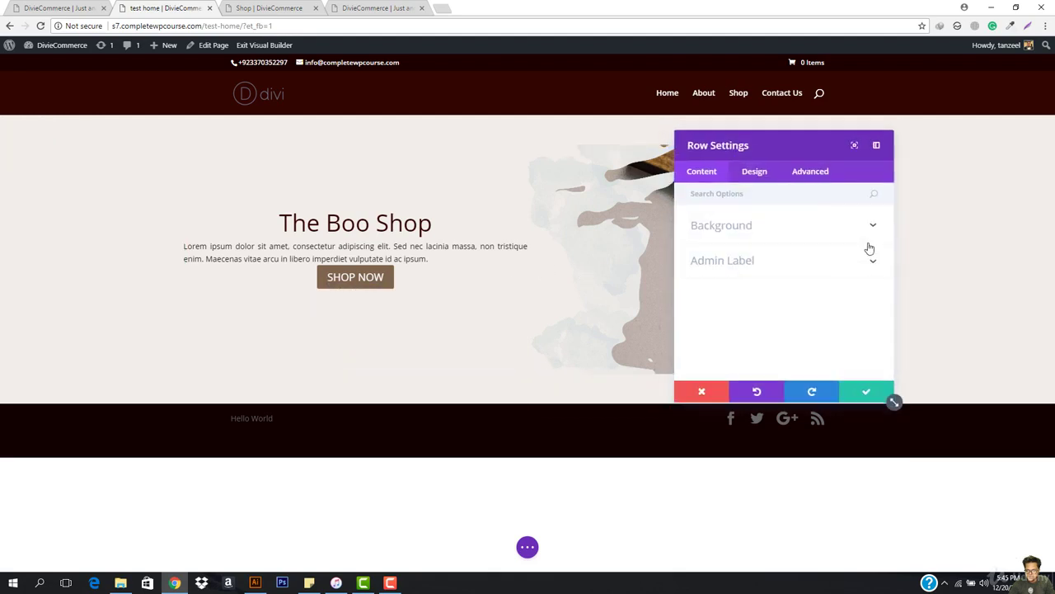
pyautogui.click(760, 225)
pyautogui.scroll(-5, 764, 308)
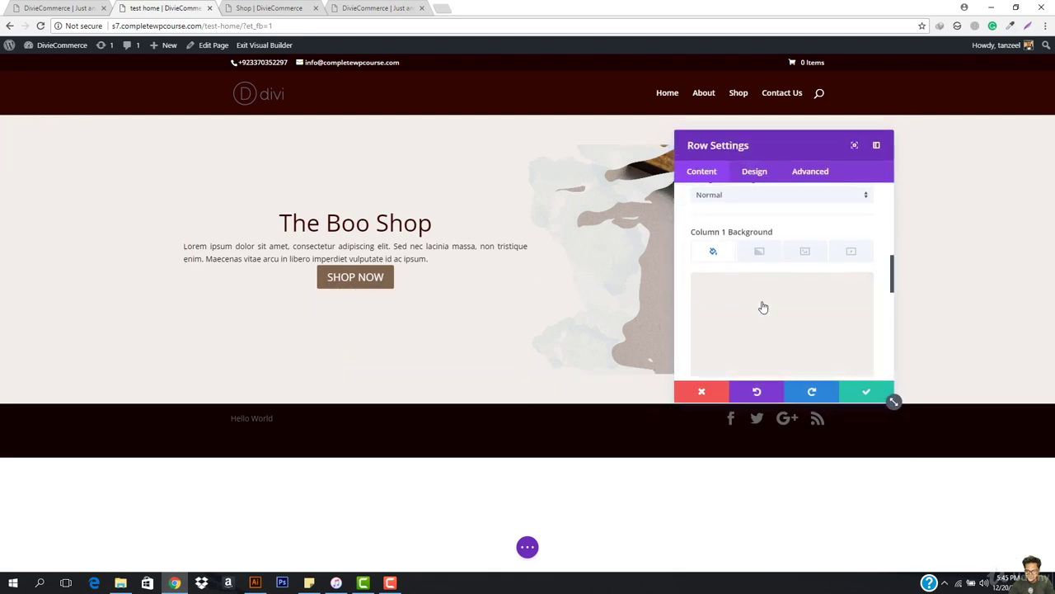
pyautogui.scroll(-5, 764, 307)
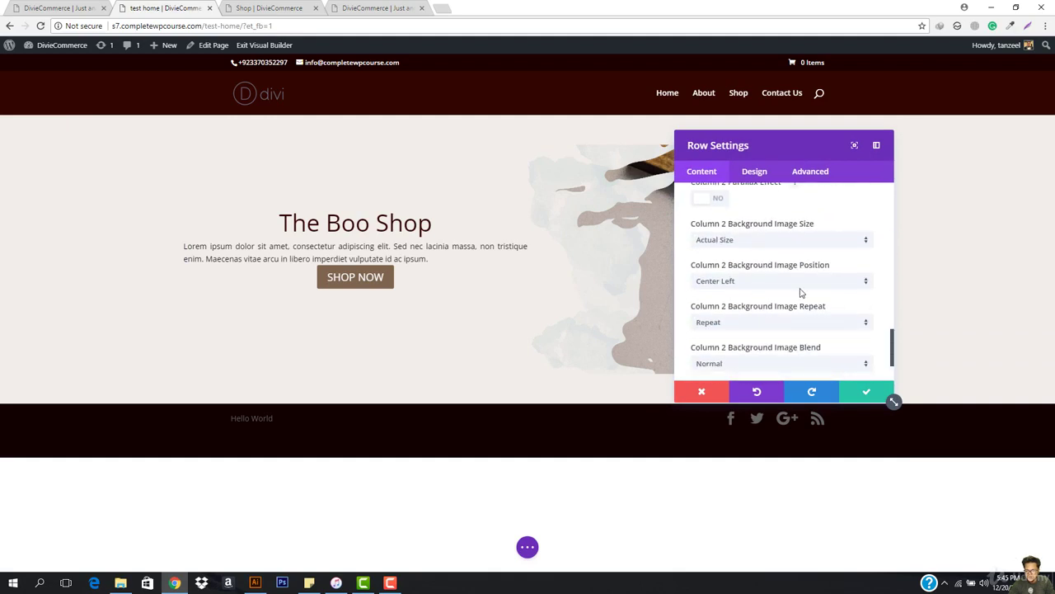
pyautogui.click(762, 327)
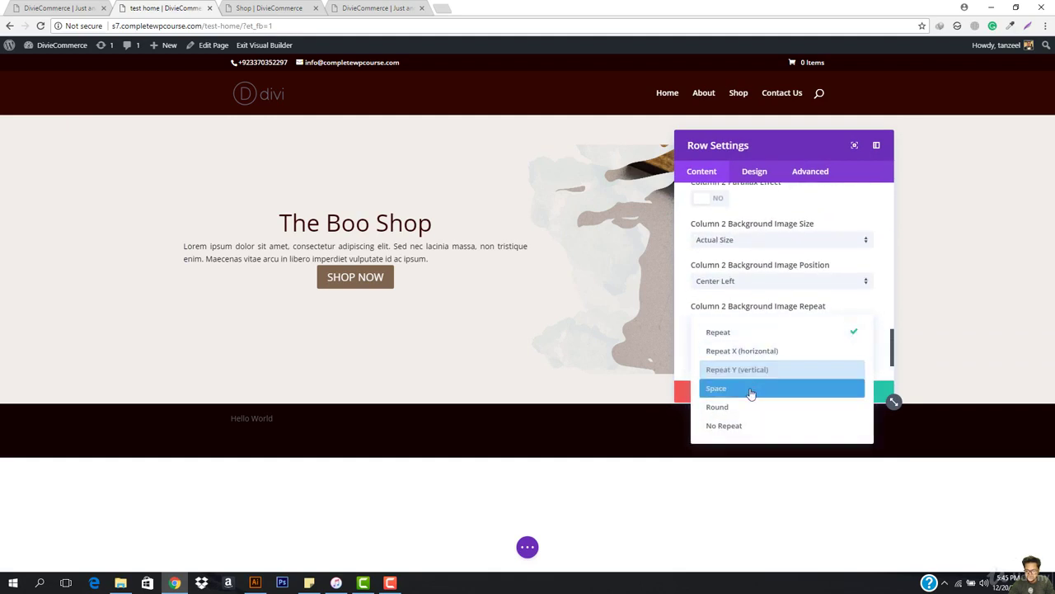
pyautogui.click(733, 425)
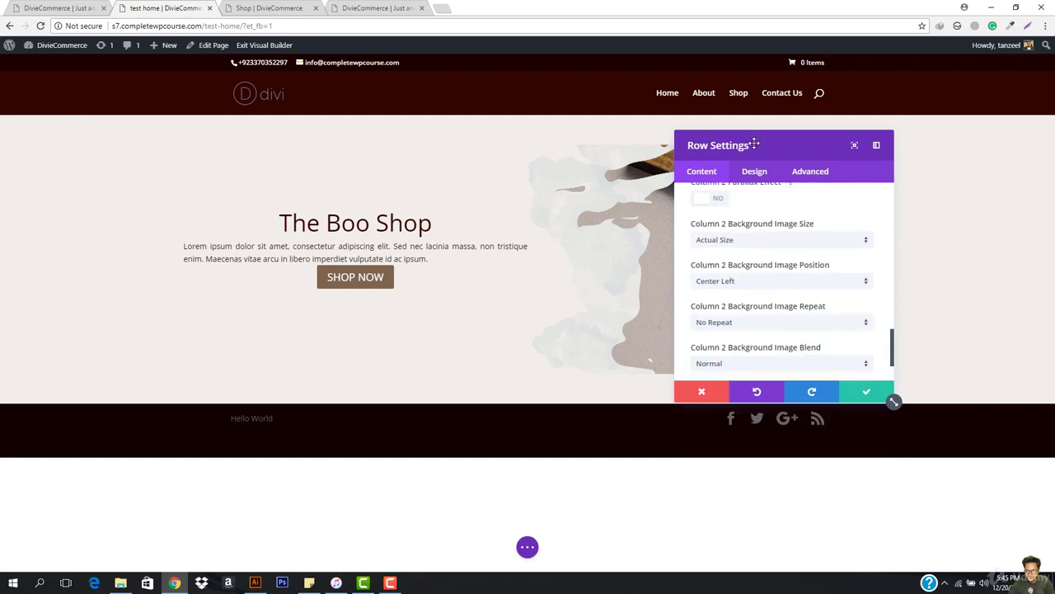
pyautogui.moveTo(755, 145); pyautogui.dragTo(221, 268)
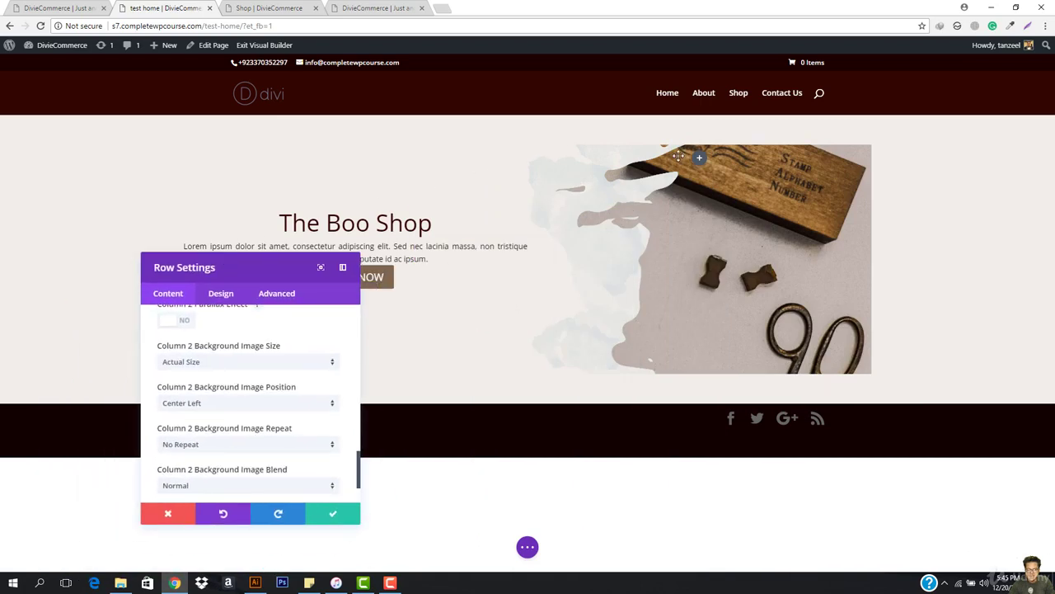
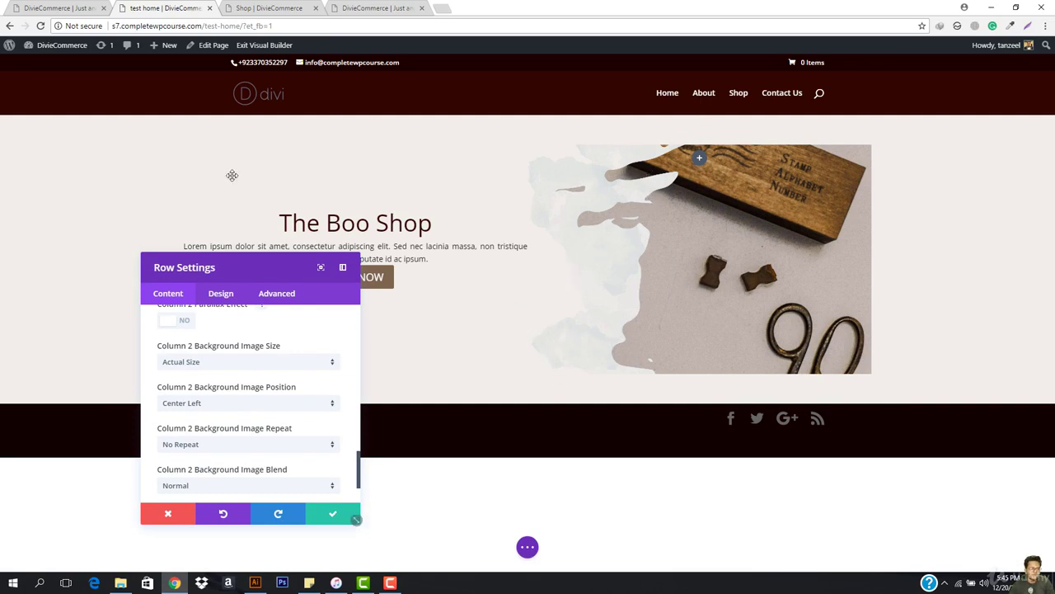
# Compare with the original home page and try image-mask-1.png as the Column 2 background image
pyautogui.click(41, 6)
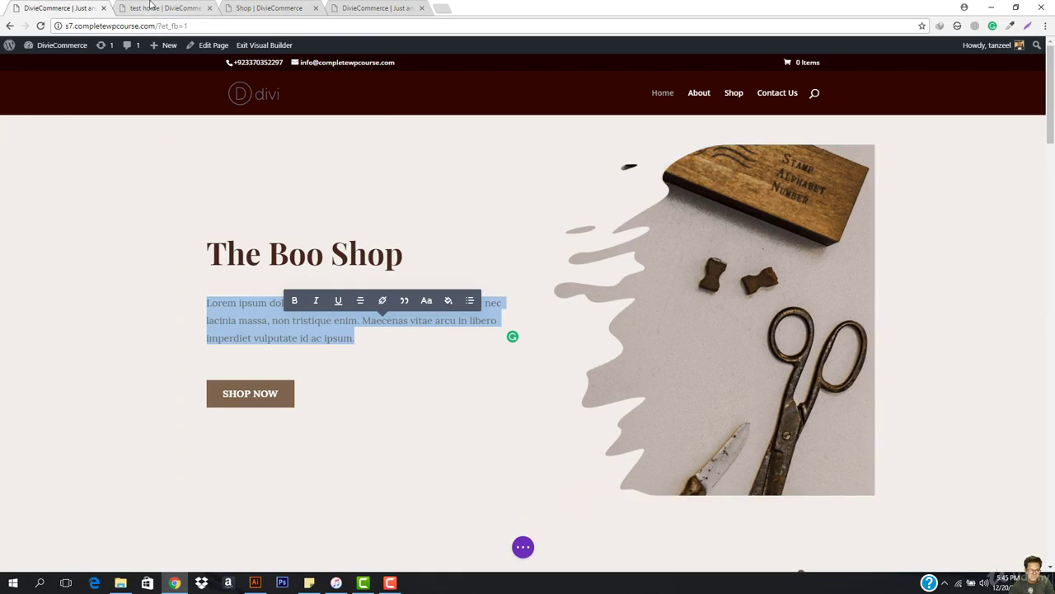
pyautogui.click(165, 7)
pyautogui.moveTo(301, 379)
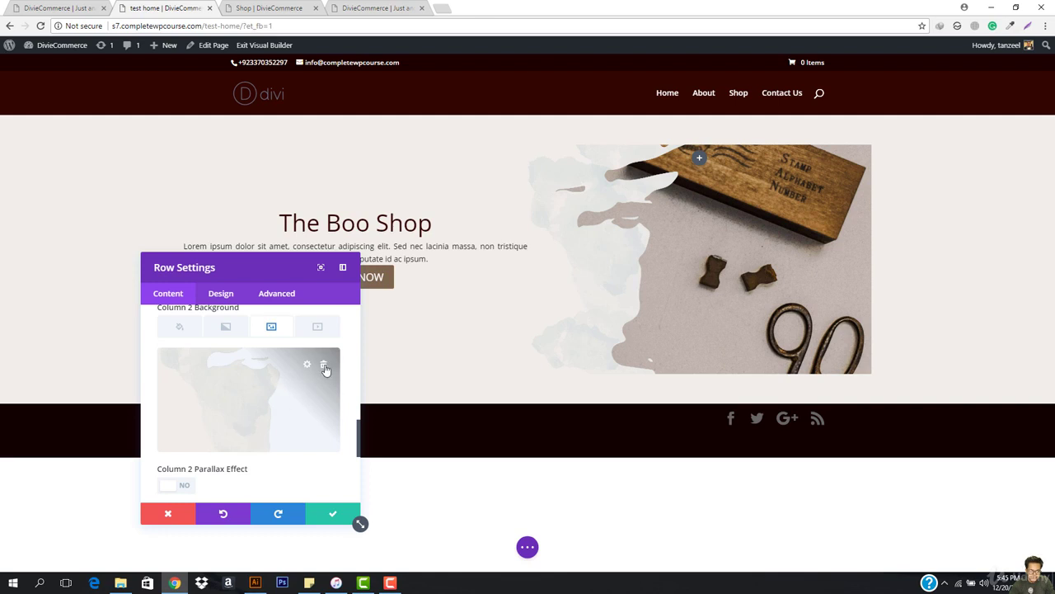
pyautogui.click(325, 367)
pyautogui.click(248, 401)
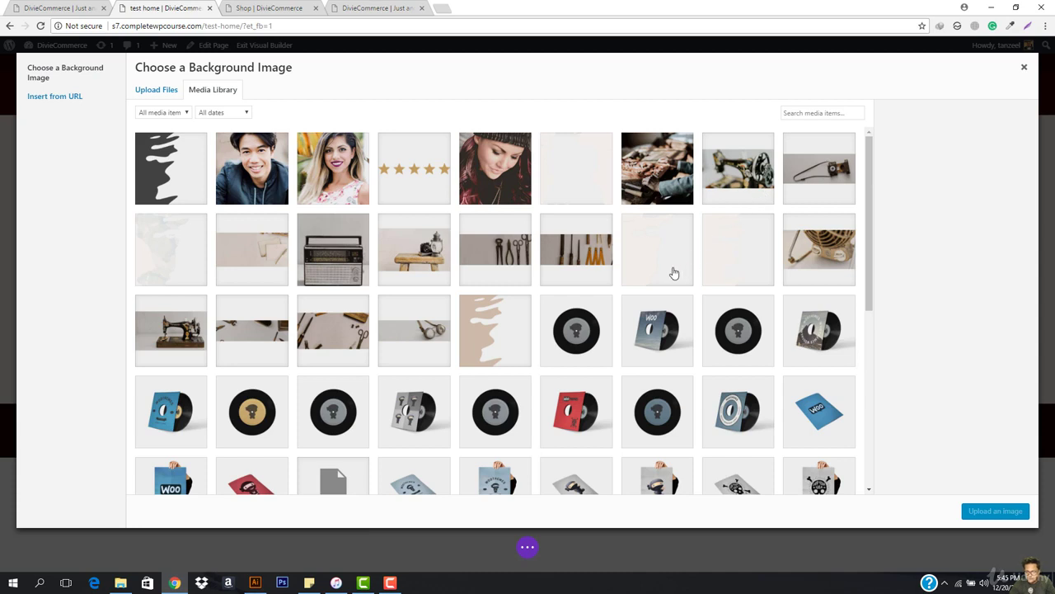
pyautogui.click(652, 252)
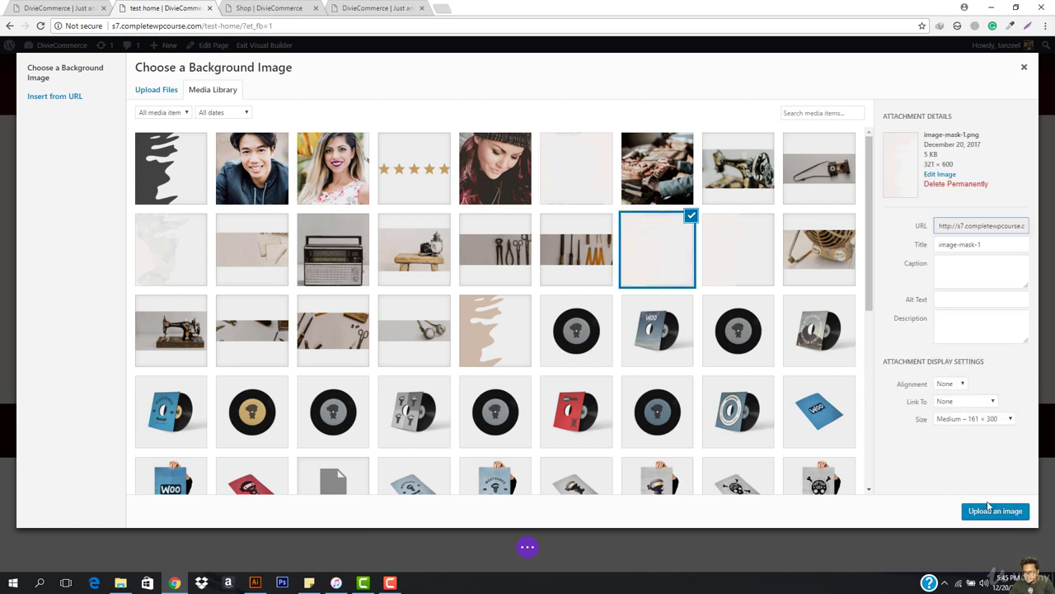
pyautogui.click(992, 511)
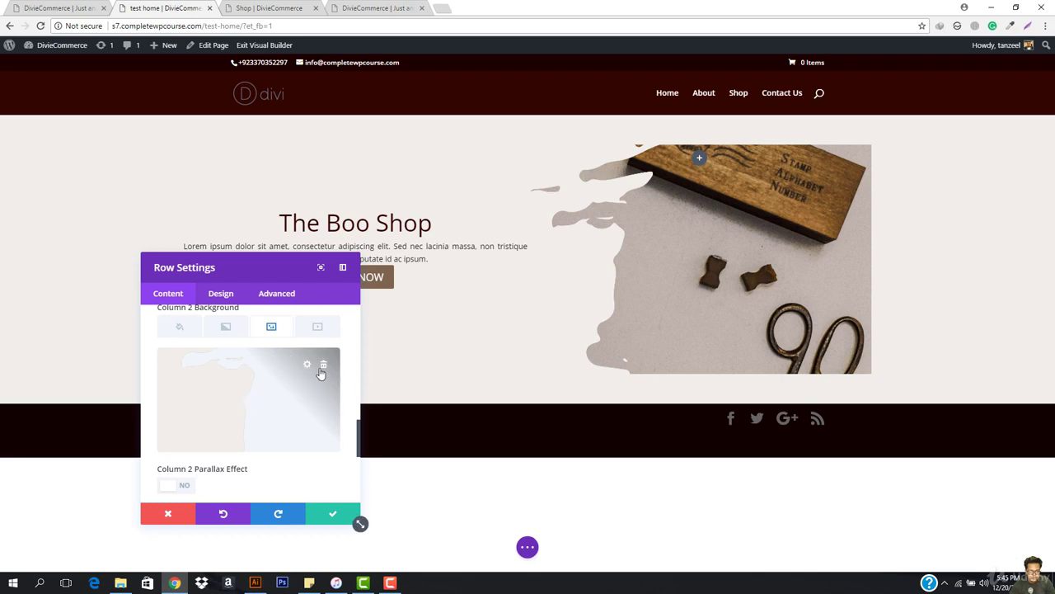
# Replace the Column 2 background image with vintage-16.png from the media library and save the row settings
pyautogui.click(324, 366)
pyautogui.click(249, 399)
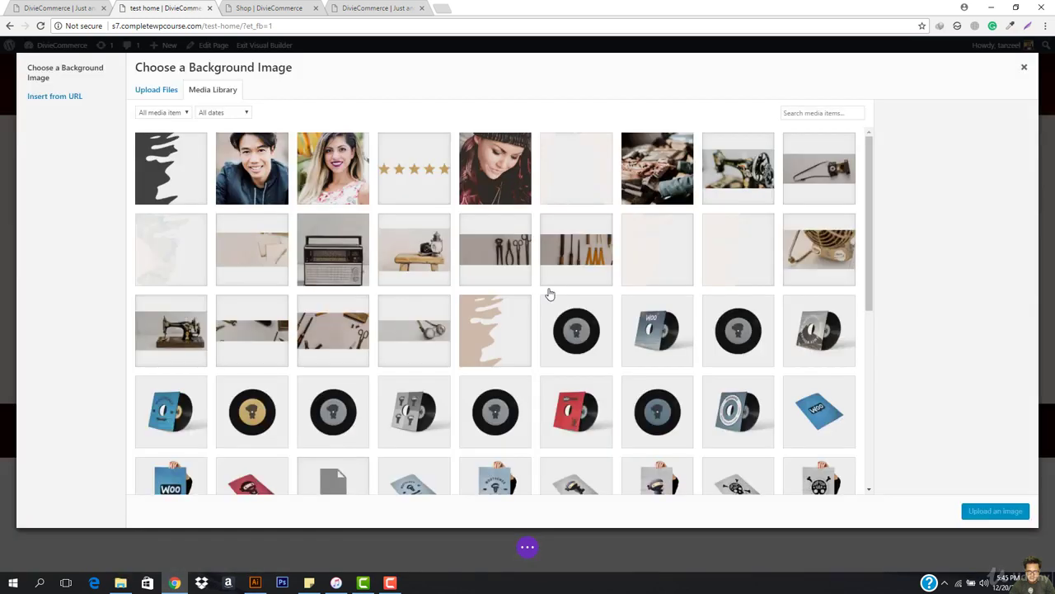
pyautogui.click(725, 248)
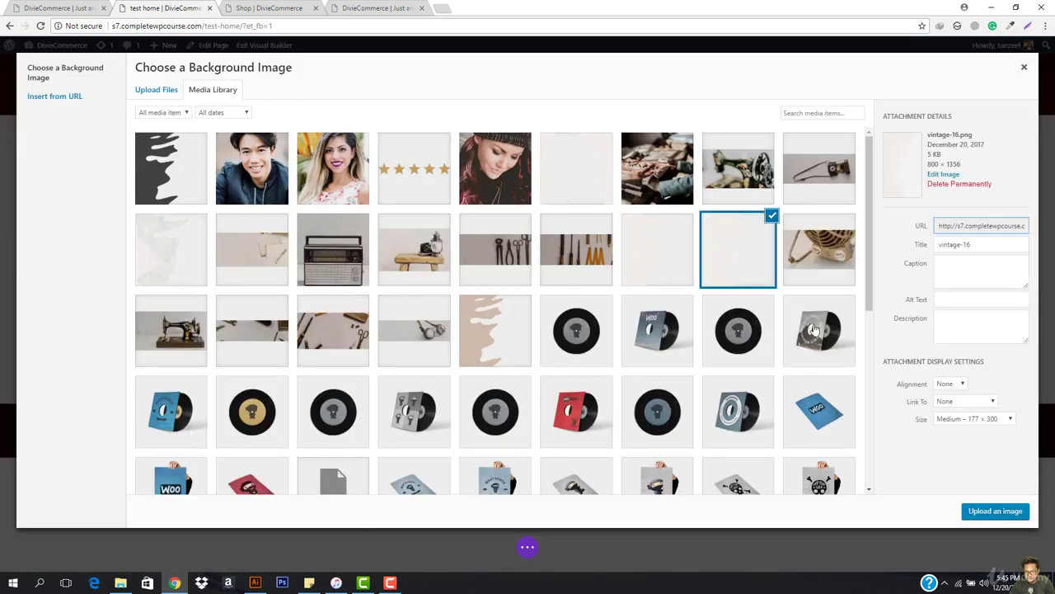
pyautogui.click(993, 511)
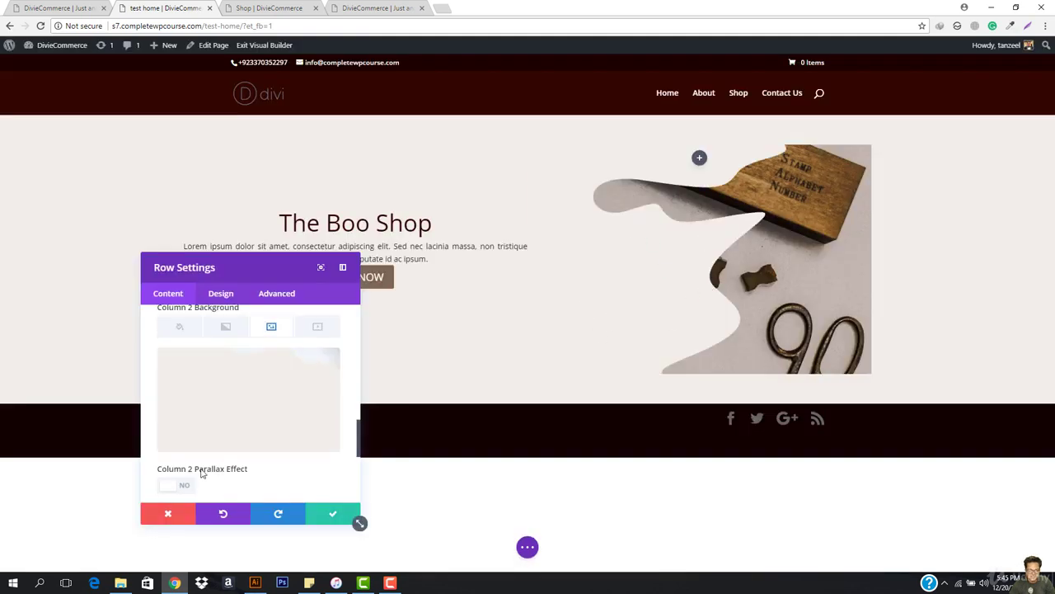
pyautogui.scroll(-4, 327, 420)
pyautogui.scroll(-1, 262, 421)
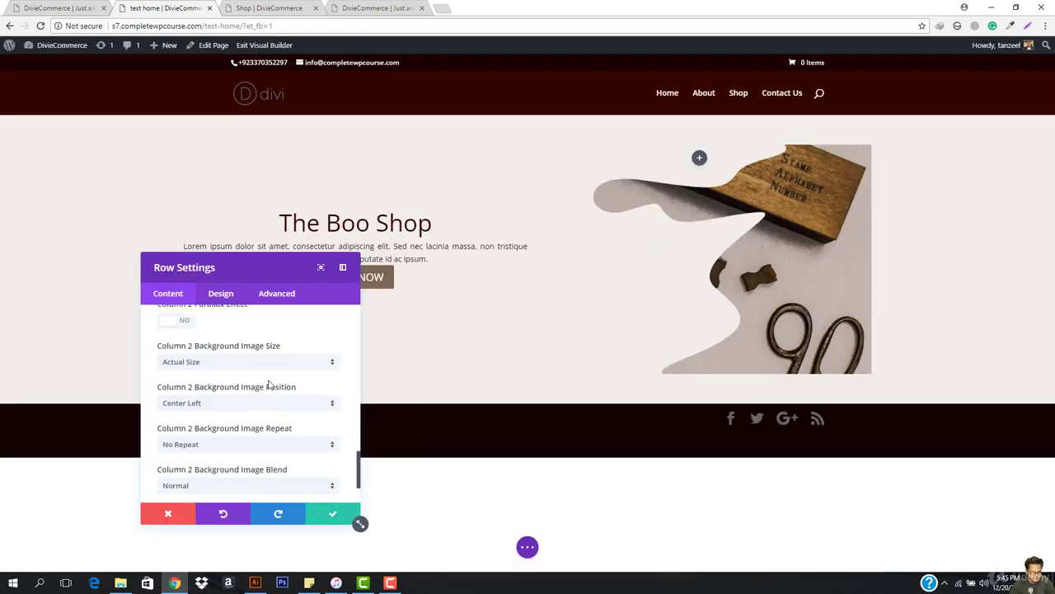
pyautogui.scroll(4, 243, 469)
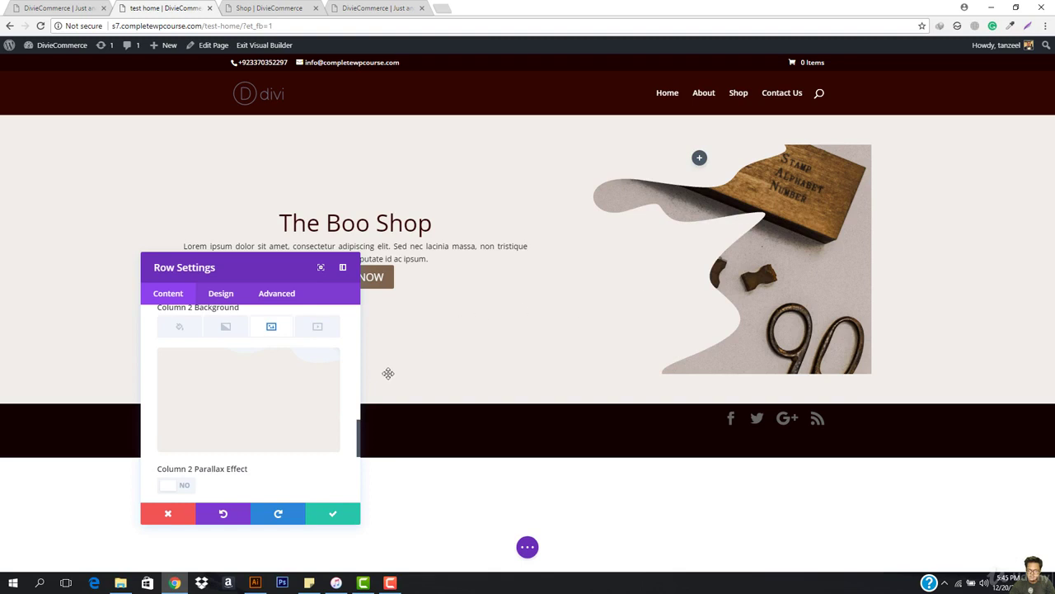
pyautogui.click(333, 514)
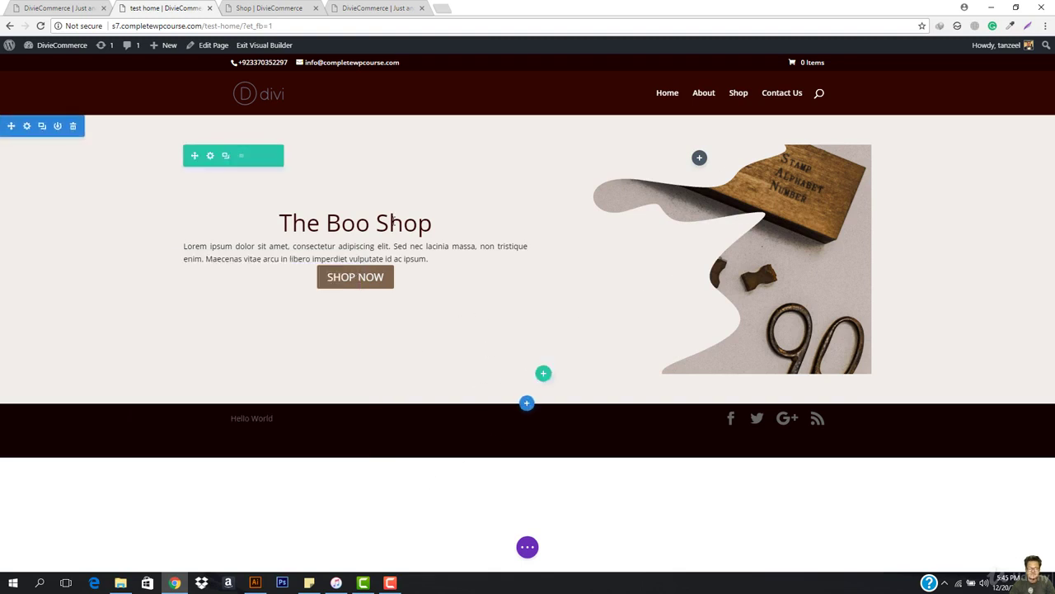
# Set the Lorem ipsum text module's width to 76%, align the module to the center and save its settings
pyautogui.moveTo(348, 253)
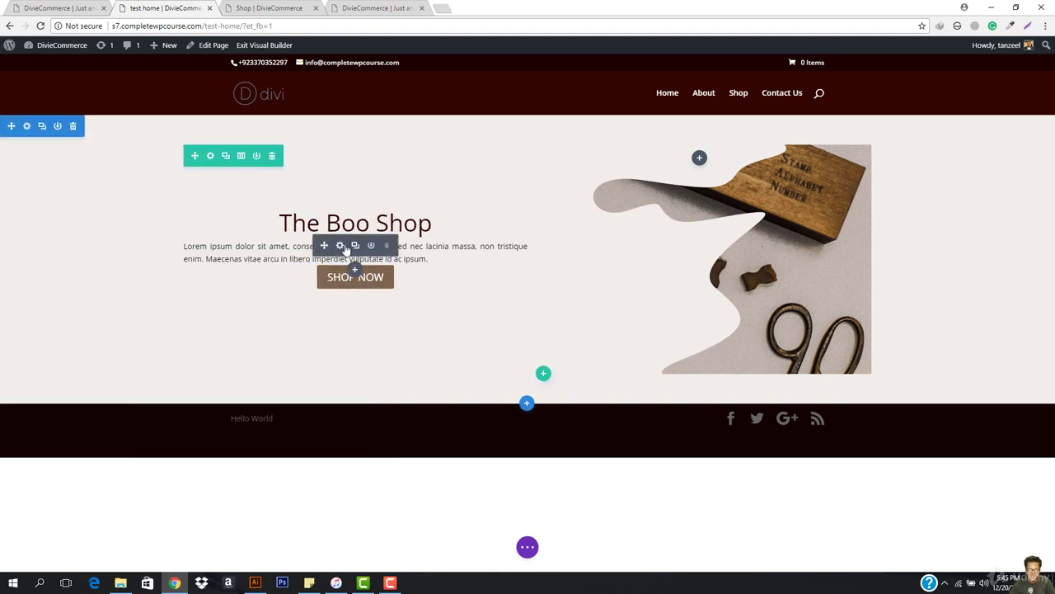
pyautogui.click(340, 246)
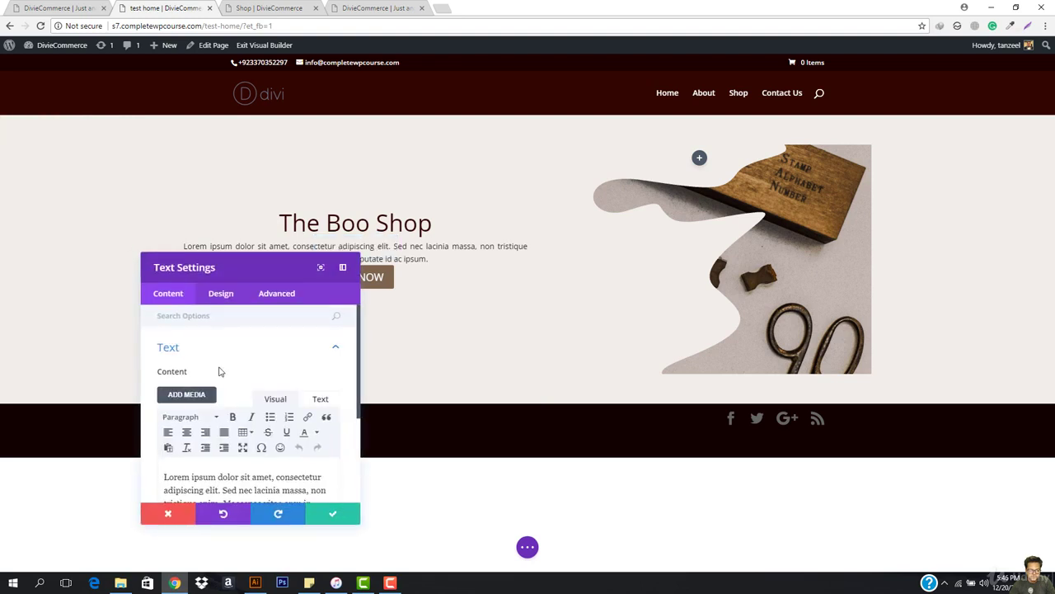
pyautogui.scroll(-1, 223, 371)
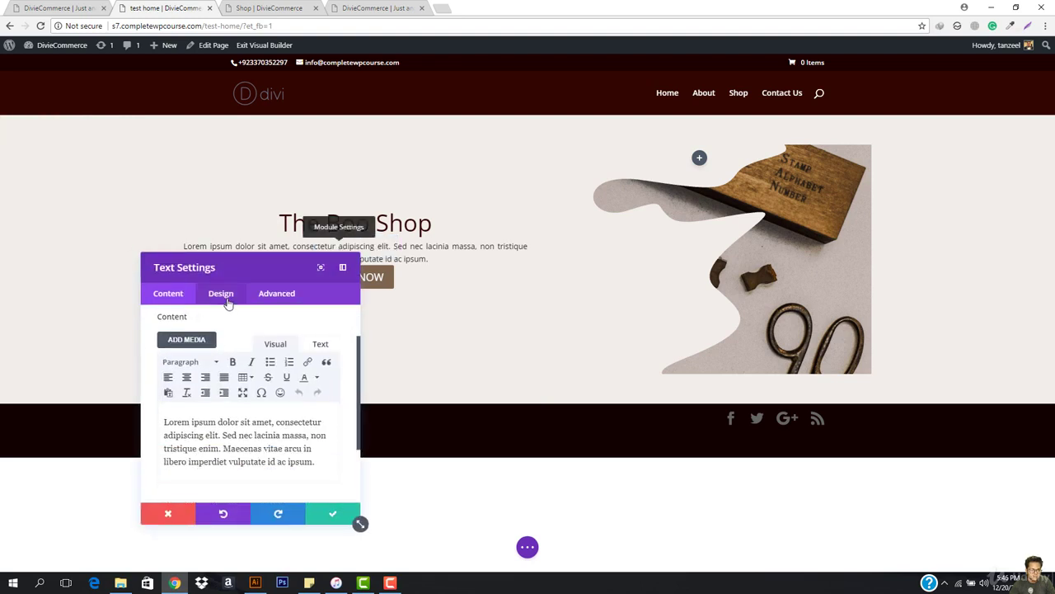
pyautogui.click(227, 301)
pyautogui.click(211, 424)
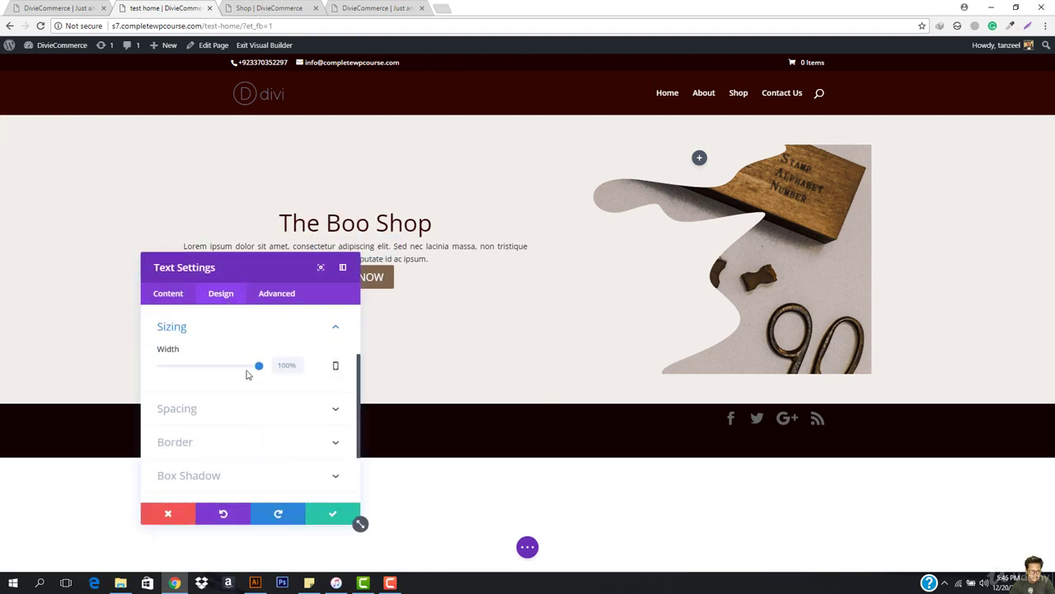
pyautogui.moveTo(260, 367); pyautogui.dragTo(242, 371)
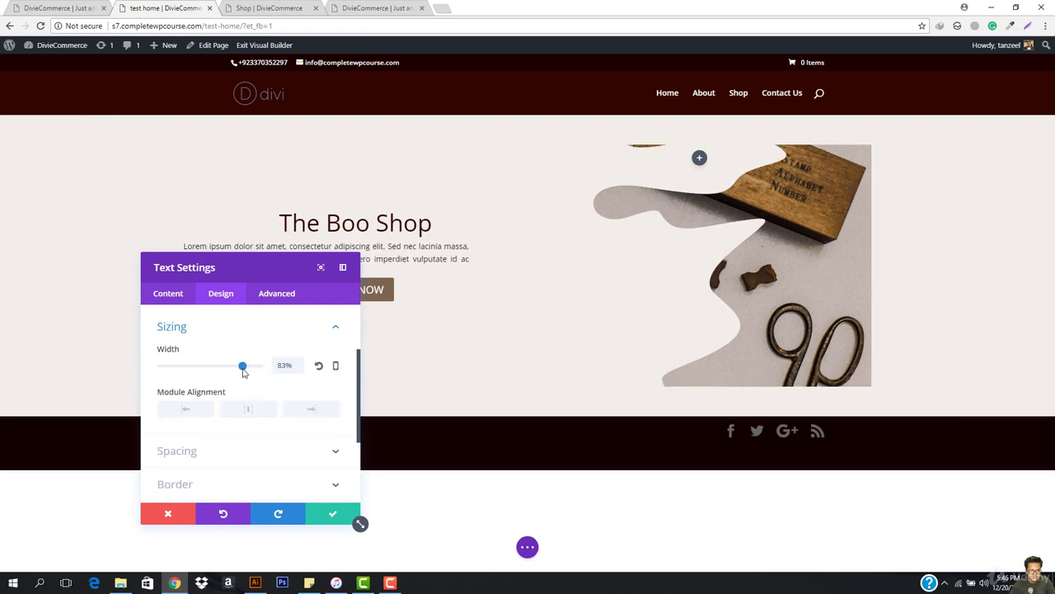
pyautogui.click(246, 410)
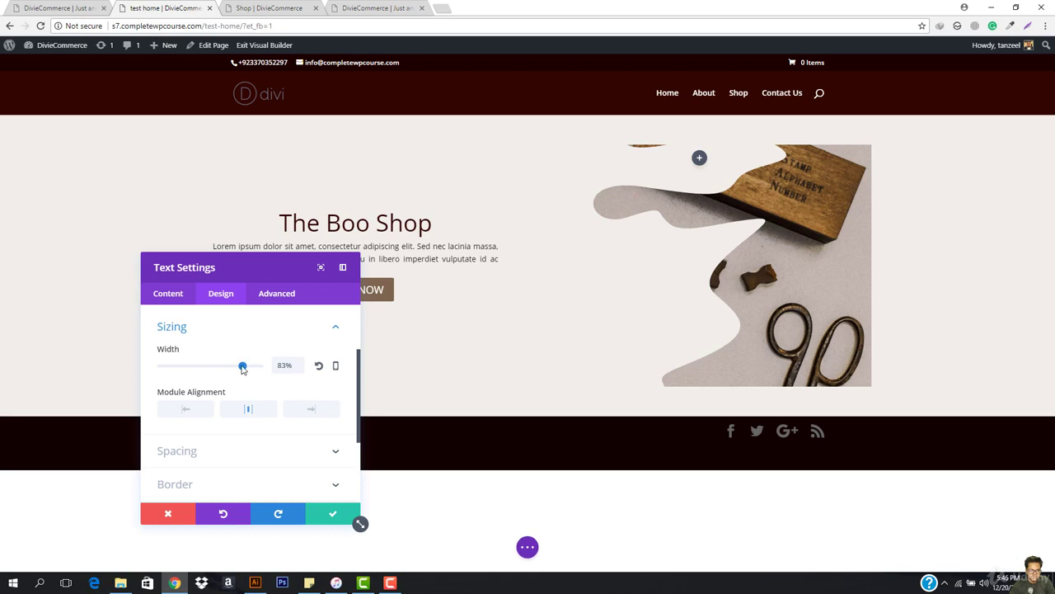
pyautogui.moveTo(242, 368); pyautogui.dragTo(240, 376)
pyautogui.click(248, 410)
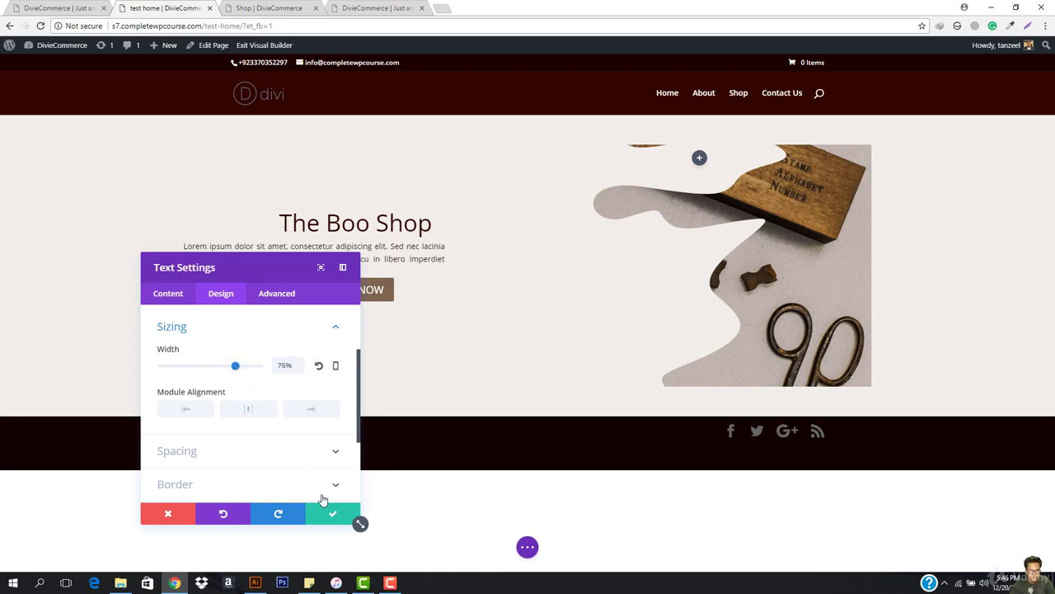
pyautogui.click(250, 412)
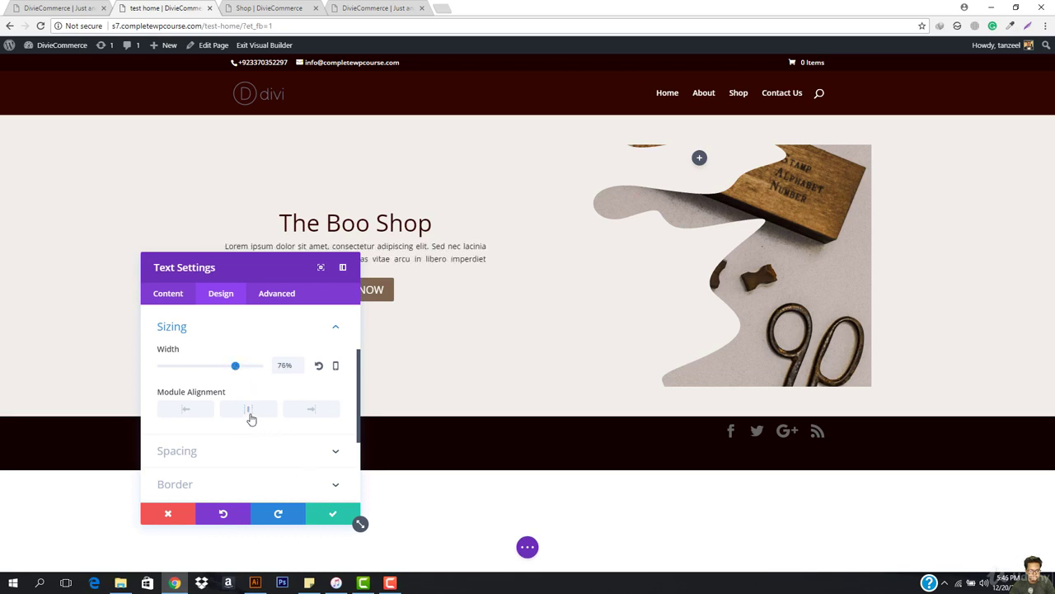
pyautogui.click(330, 514)
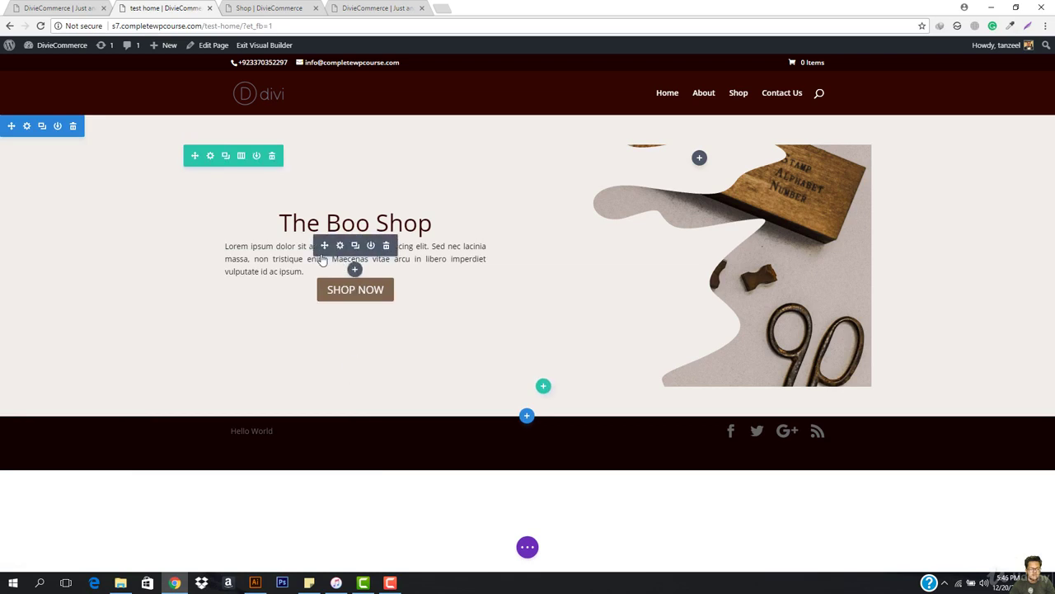
# Set the Lorem ipsum text module's custom margin to 10px top and 10px bottom and save its settings
pyautogui.click(339, 245)
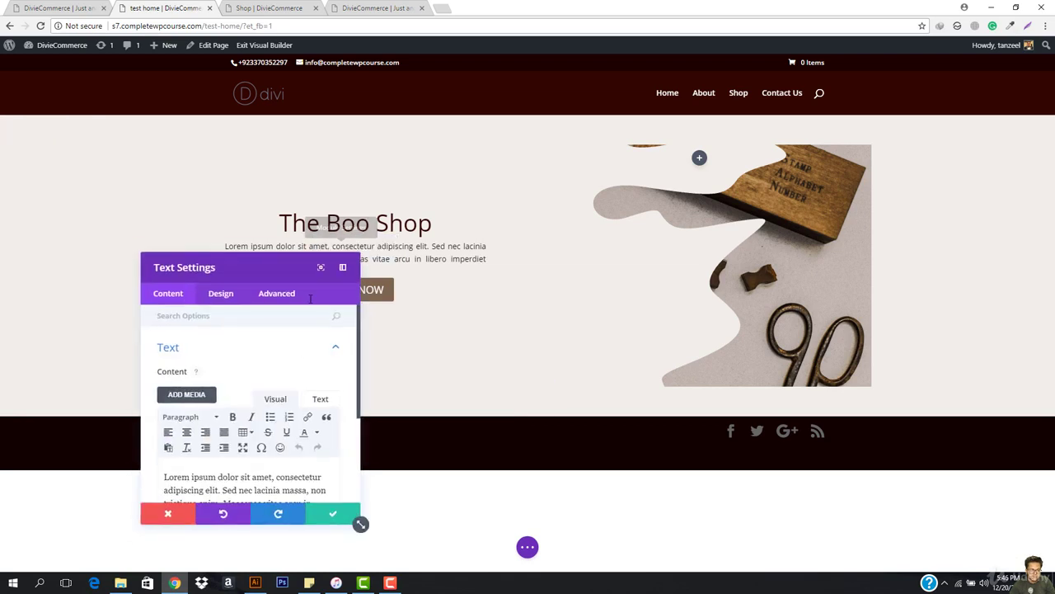
pyautogui.click(221, 294)
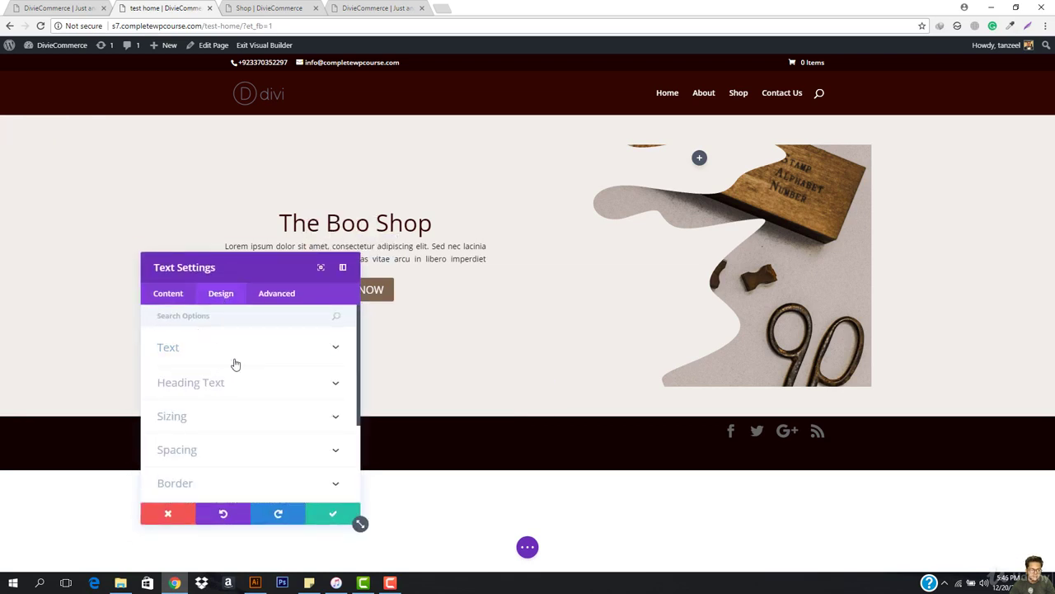
pyautogui.click(208, 451)
pyautogui.scroll(-2, 203, 410)
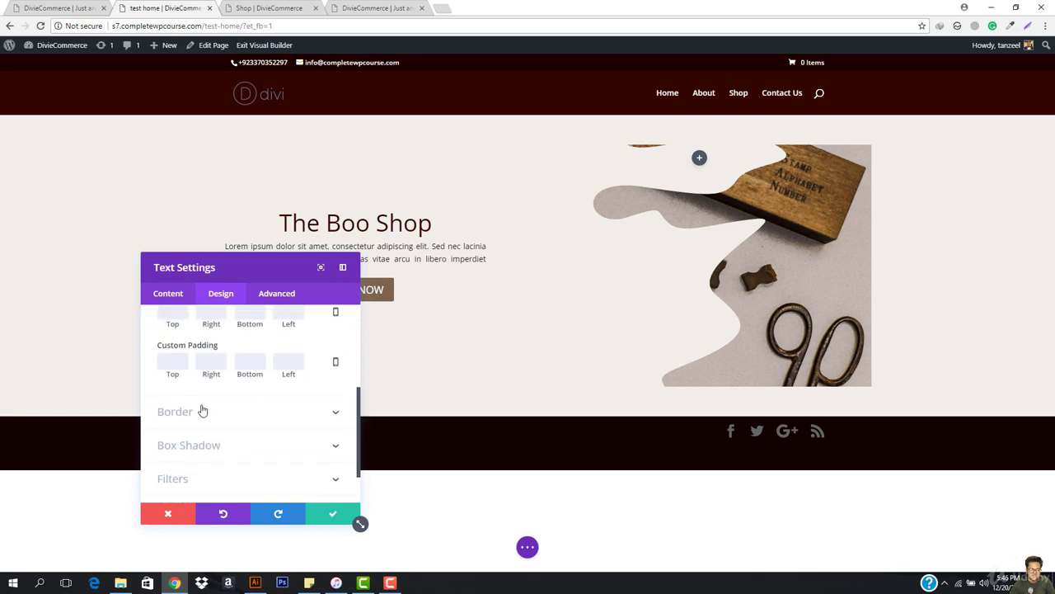
pyautogui.scroll(2, 182, 379)
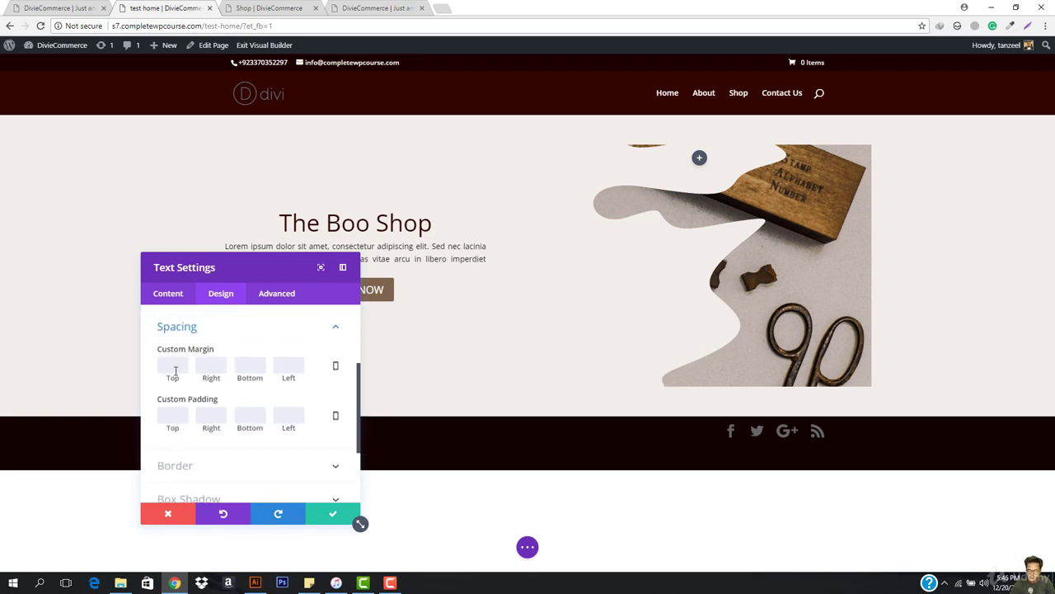
pyautogui.write('10')
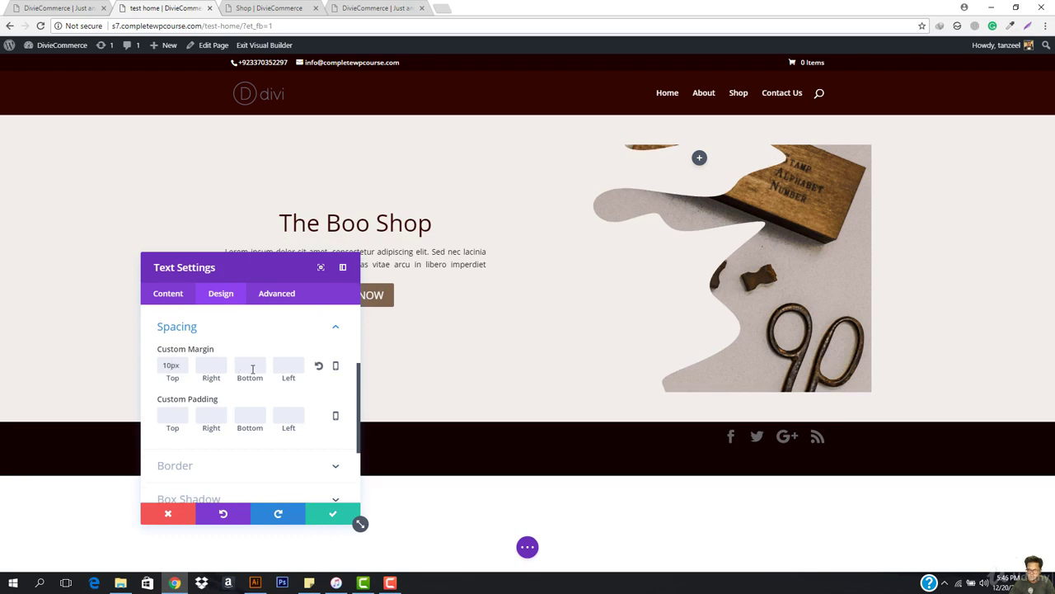
pyautogui.write('10')
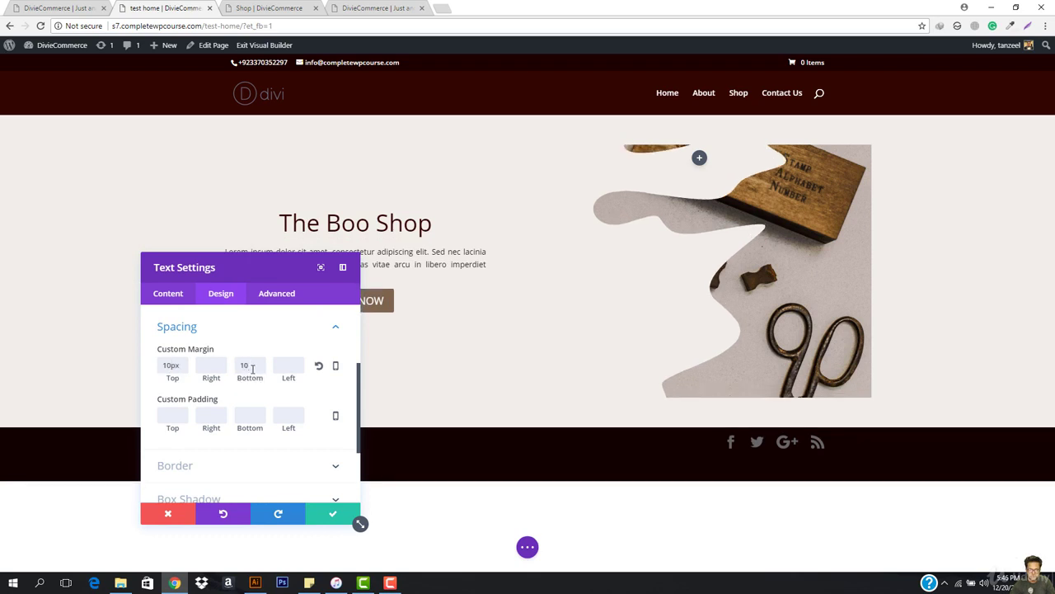
pyautogui.click(350, 519)
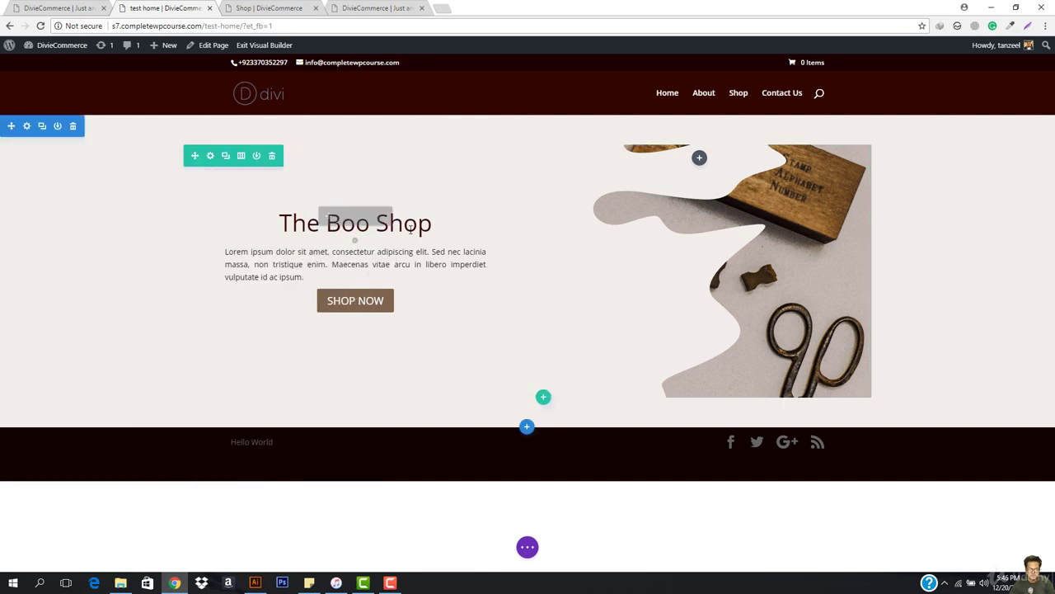
# Check the text settings of The Boo Shop heading on the original home page and return to the test home page
pyautogui.click(26, 5)
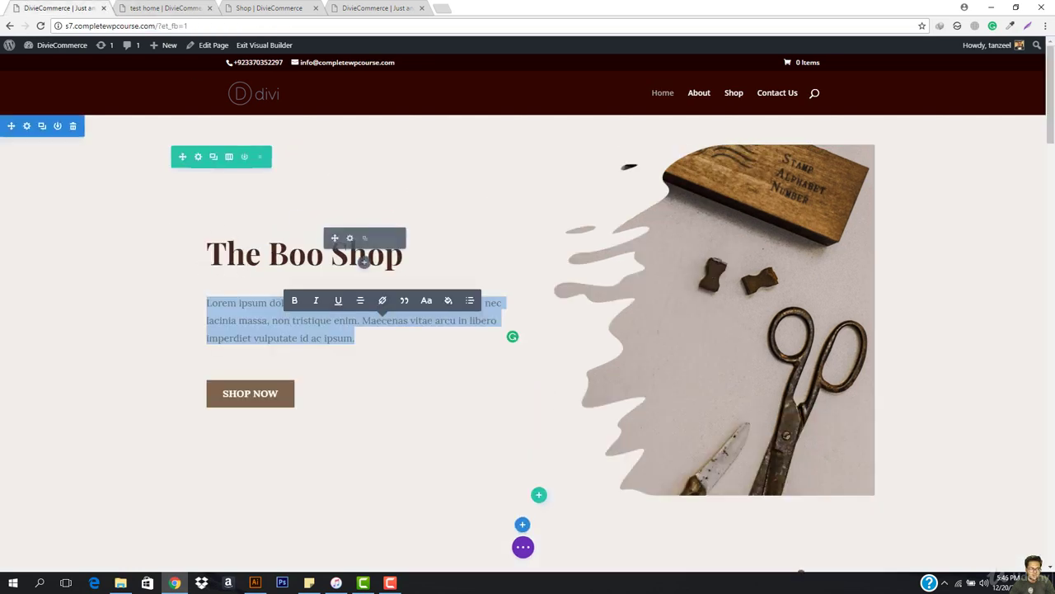
pyautogui.tripleClick(279, 254)
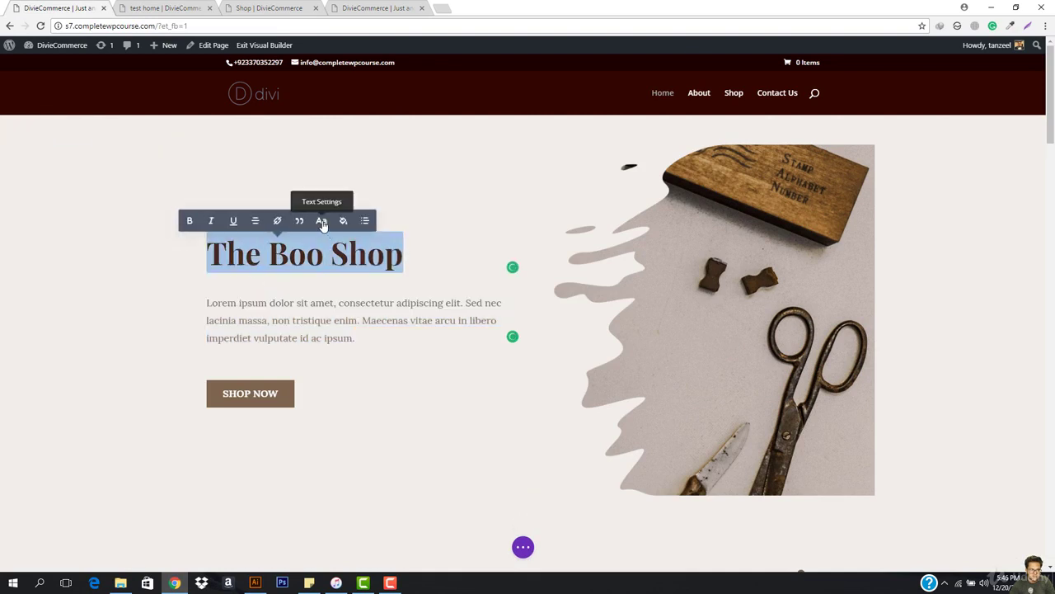
pyautogui.click(322, 221)
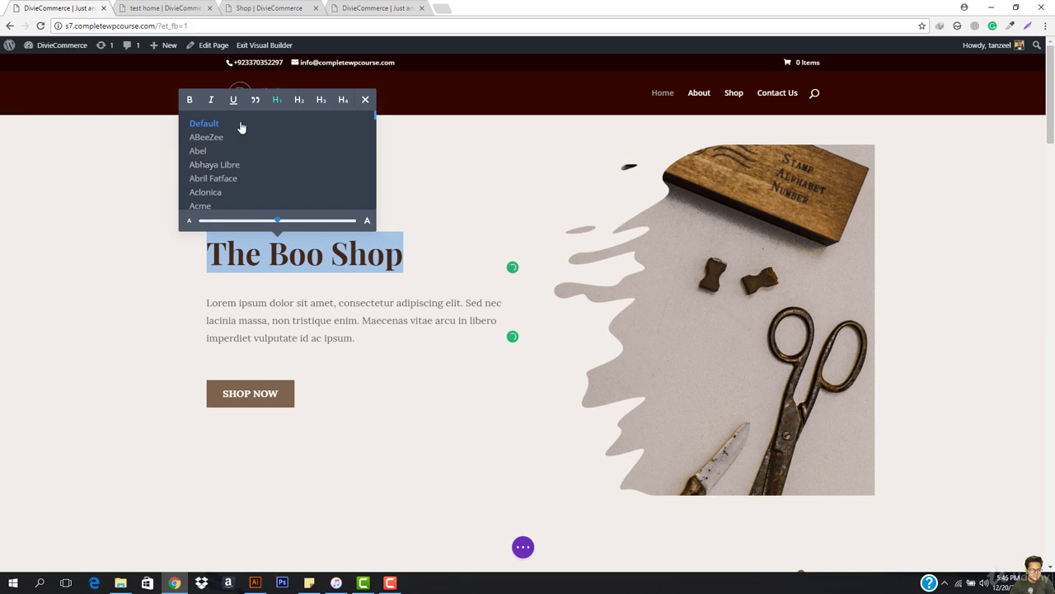
pyautogui.click(427, 195)
pyautogui.click(162, 5)
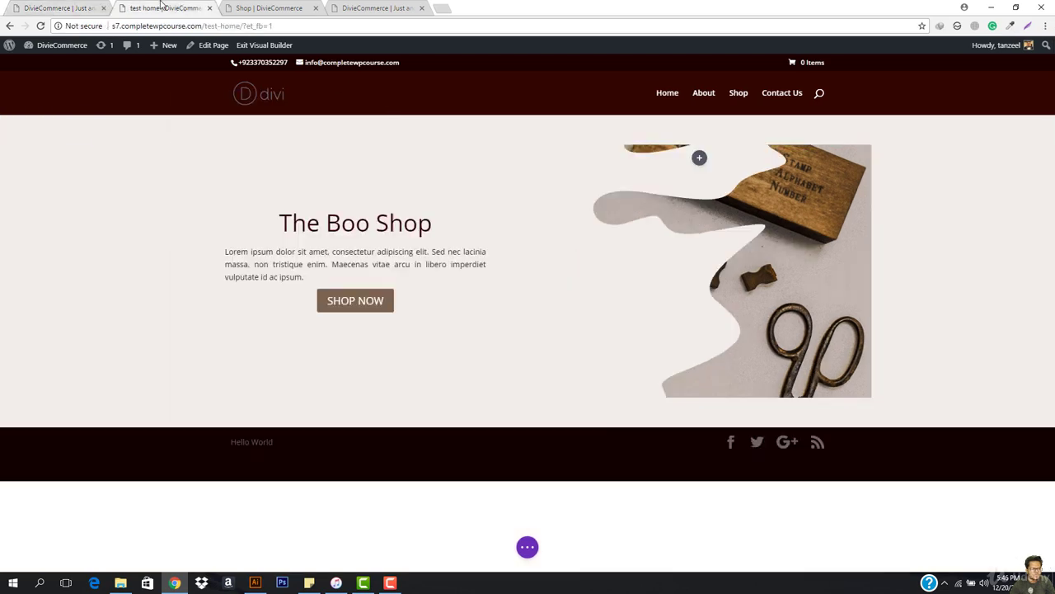
# Try left and right alignment on The Boo Shop heading and restore its center alignment
pyautogui.tripleClick(296, 221)
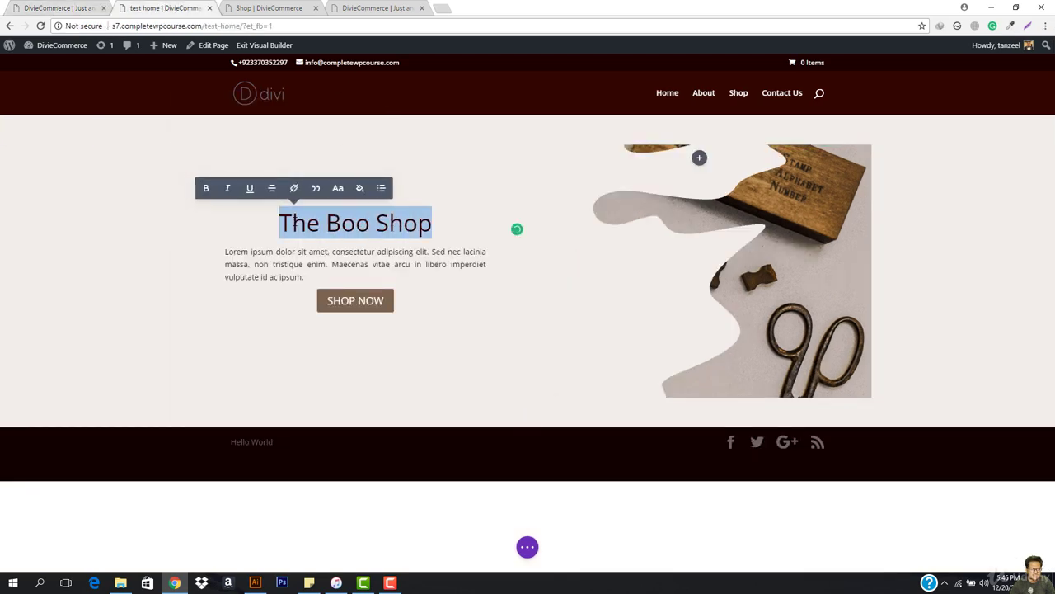
pyautogui.click(272, 188)
pyautogui.click(250, 188)
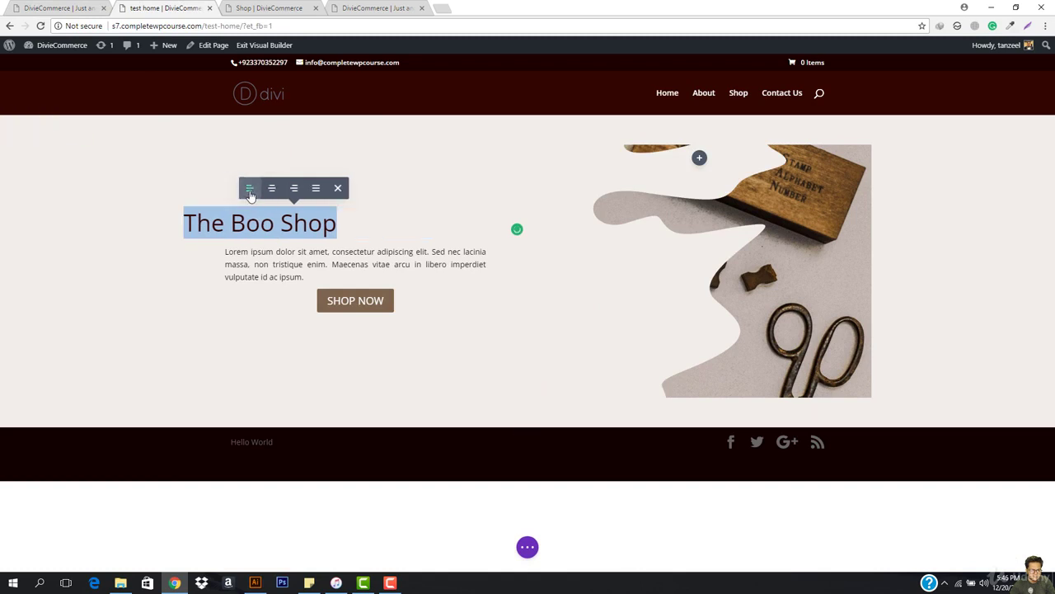
pyautogui.click(295, 189)
pyautogui.click(273, 189)
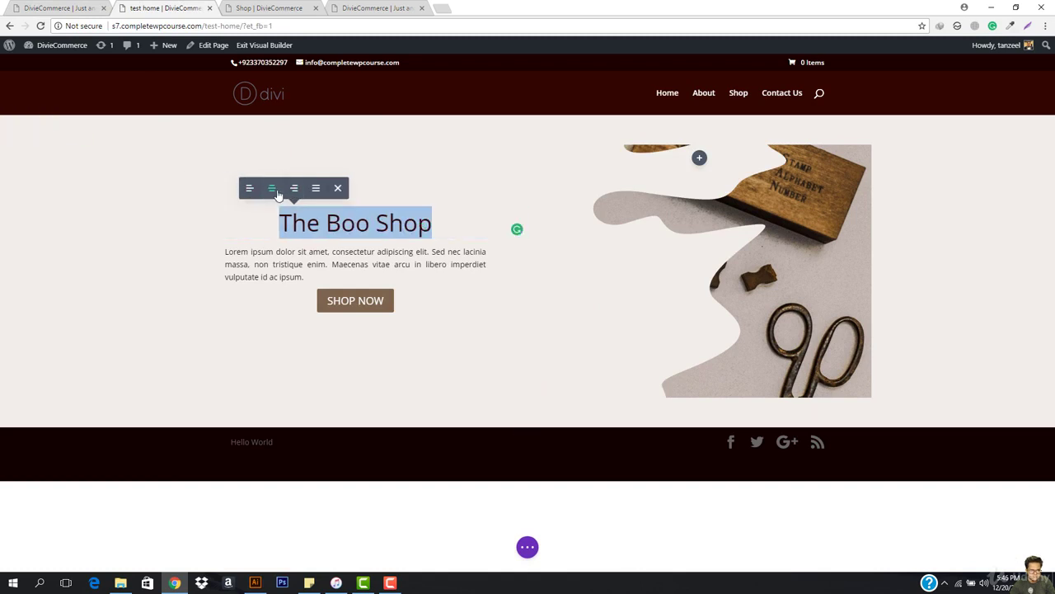
pyautogui.click(338, 189)
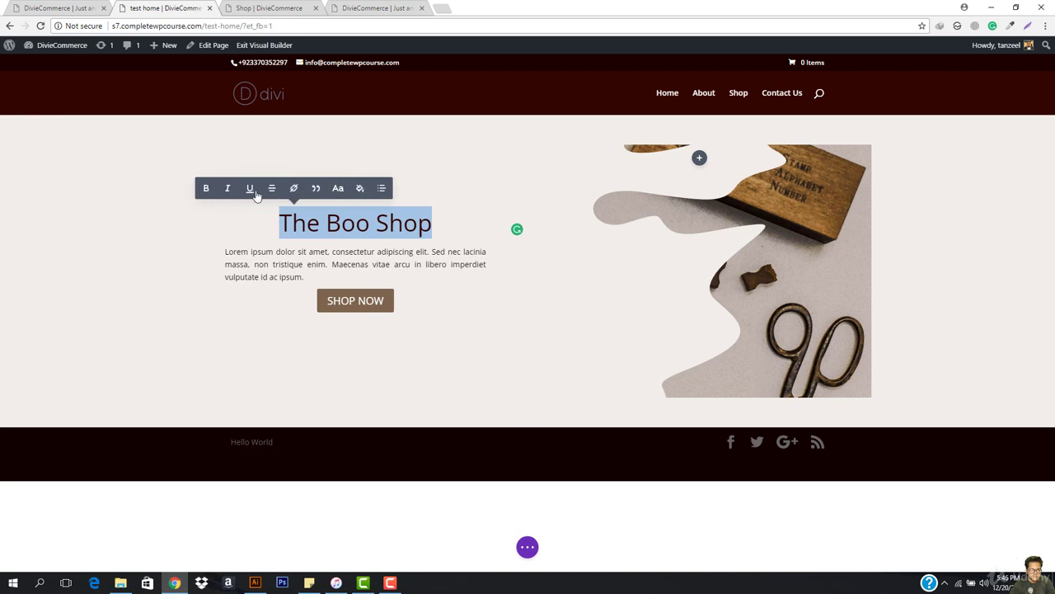
# Try Abel and other fonts on The Boo Shop heading, settle on Advent Pro and close the text settings
pyautogui.click(338, 189)
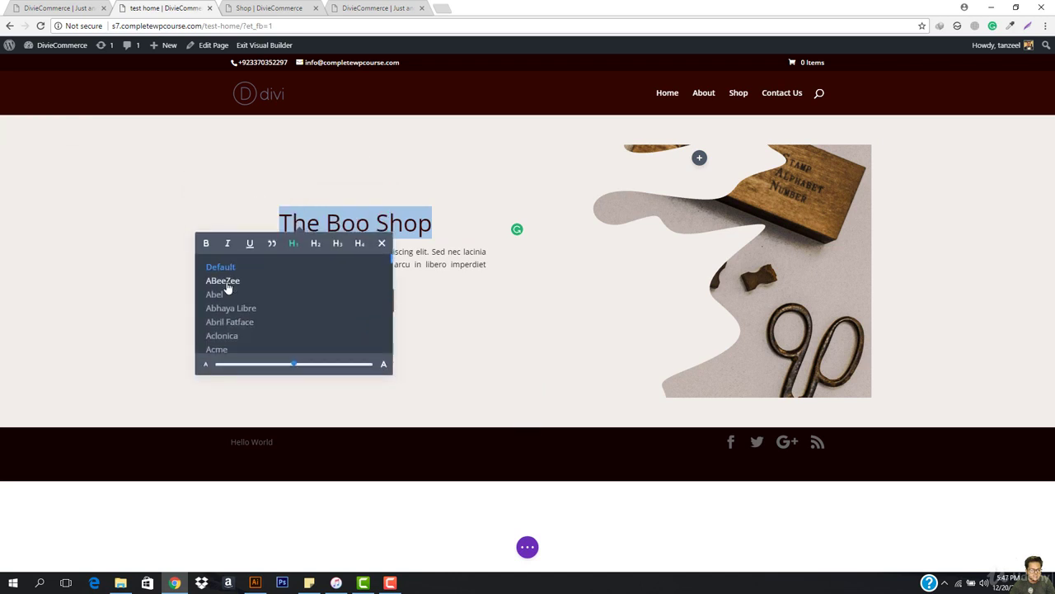
pyautogui.click(228, 283)
pyautogui.click(215, 294)
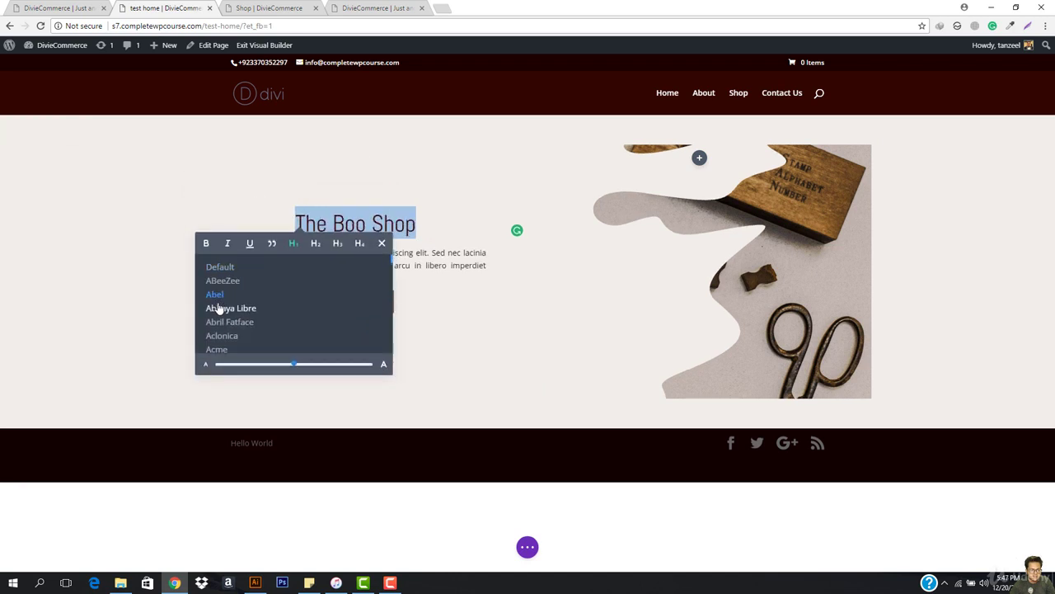
pyautogui.click(219, 309)
pyautogui.click(223, 294)
pyautogui.scroll(-3, 227, 330)
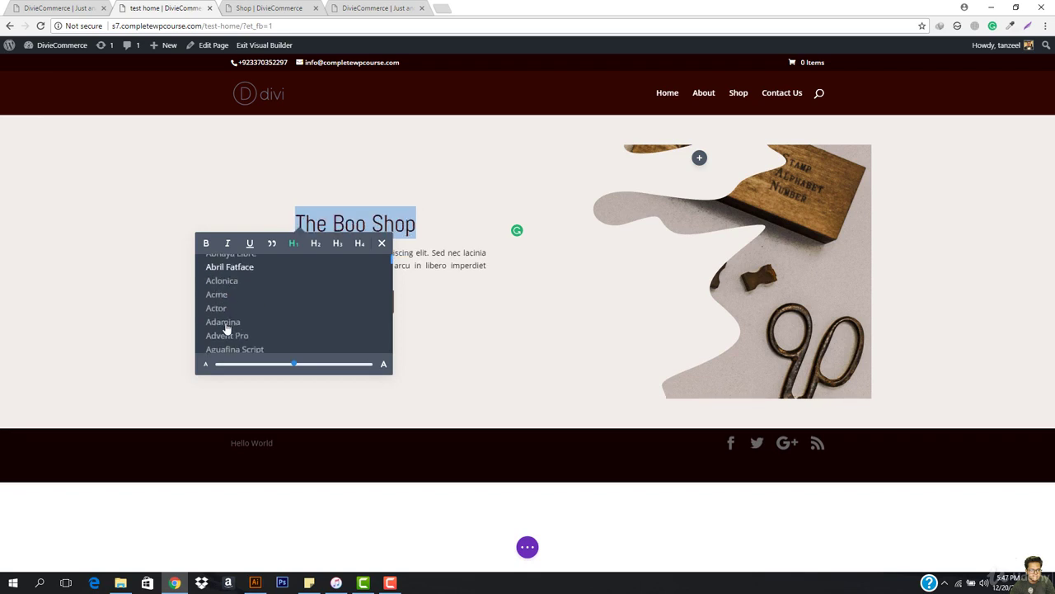
pyautogui.click(229, 281)
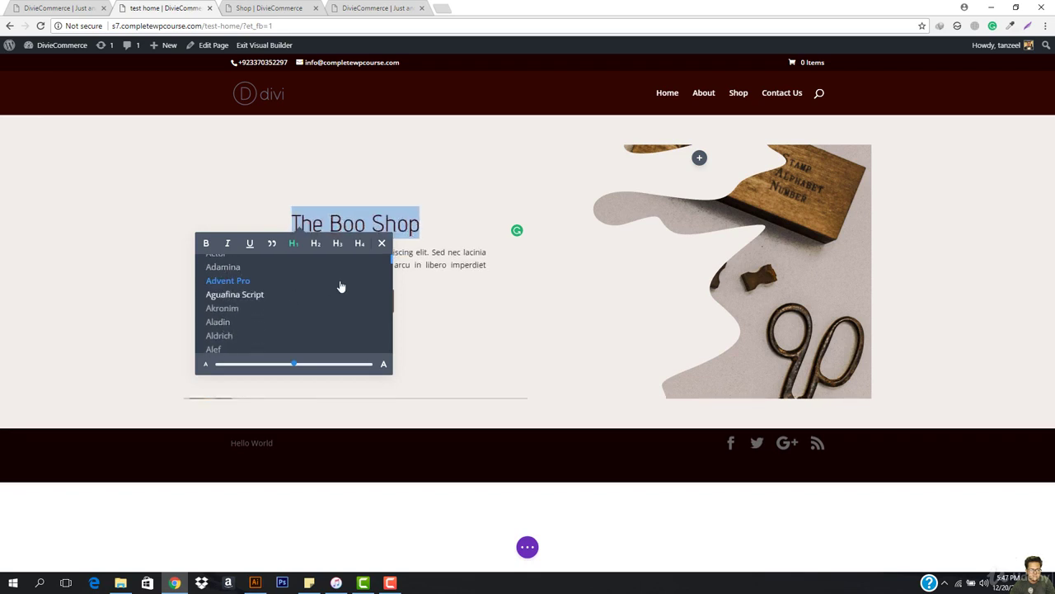
pyautogui.click(421, 223)
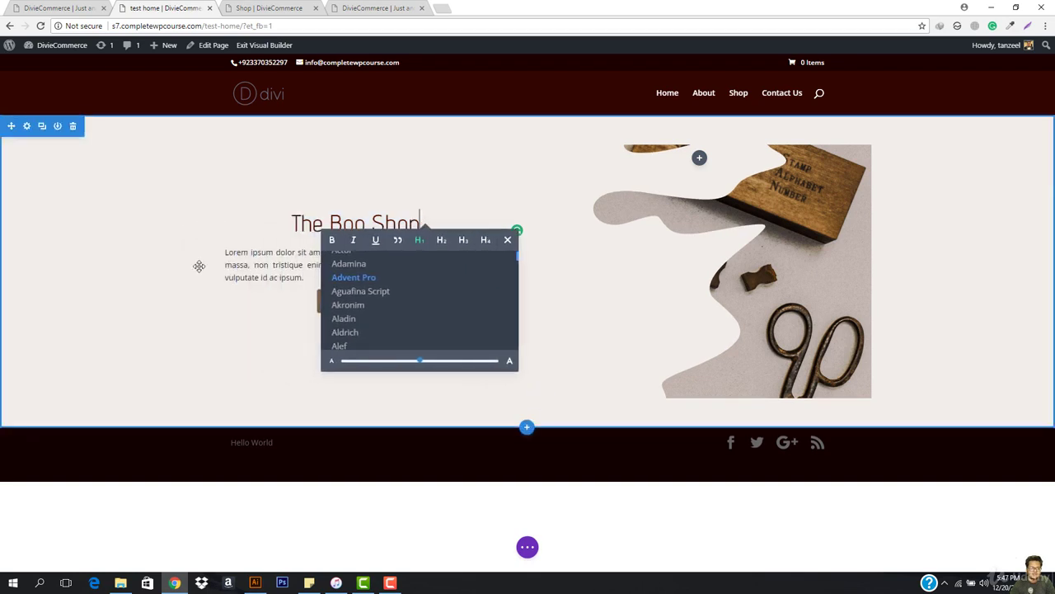
pyautogui.click(507, 239)
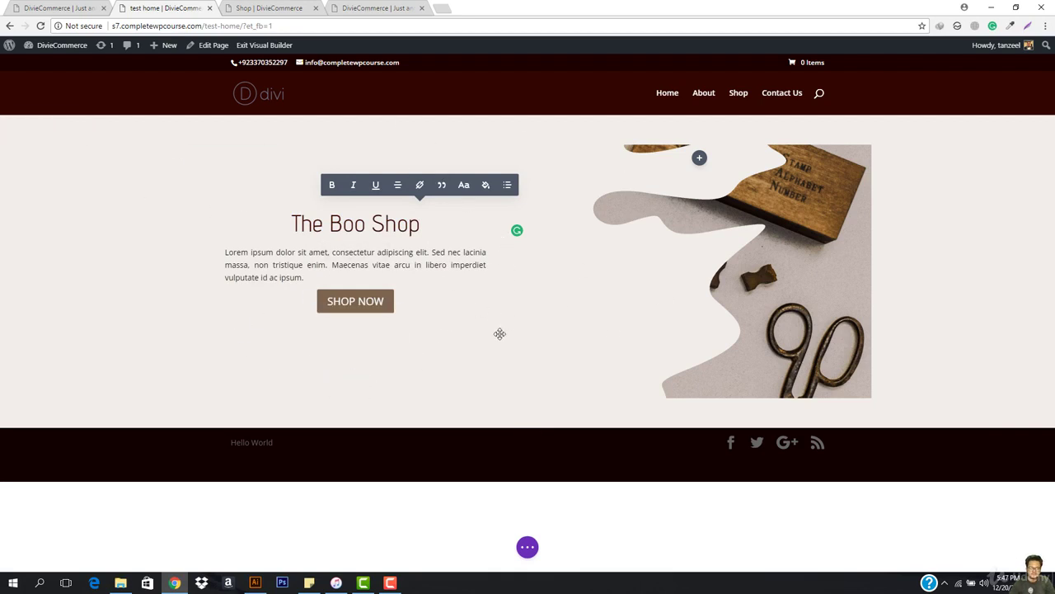
# Check the features row on the original home page and insert a regular section with a four-column row below the test page's hero
pyautogui.click(50, 7)
pyautogui.scroll(-4, 174, 334)
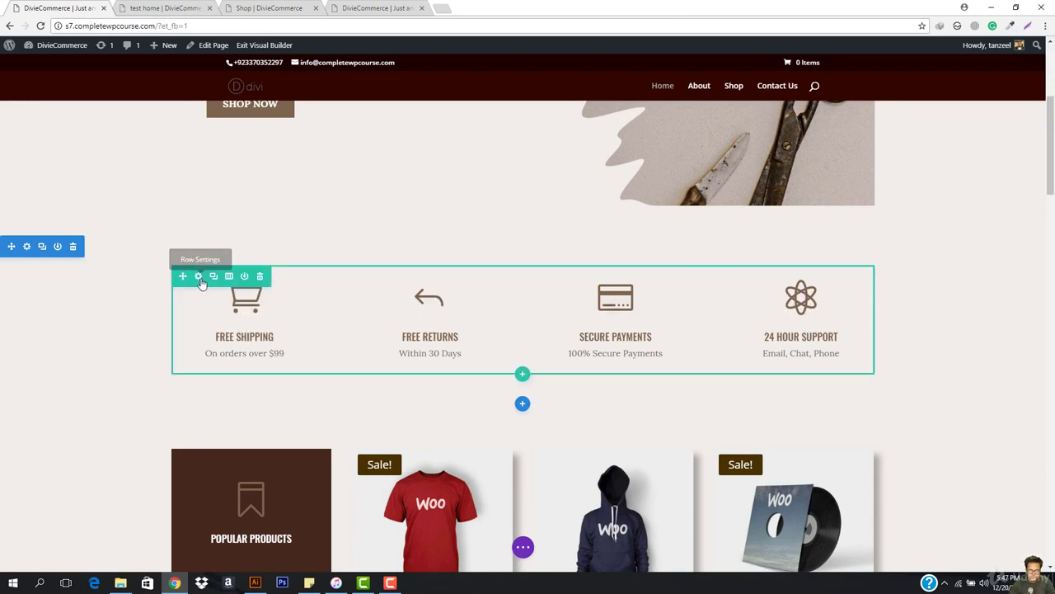
pyautogui.hotkey('ctrl', 'Tab')
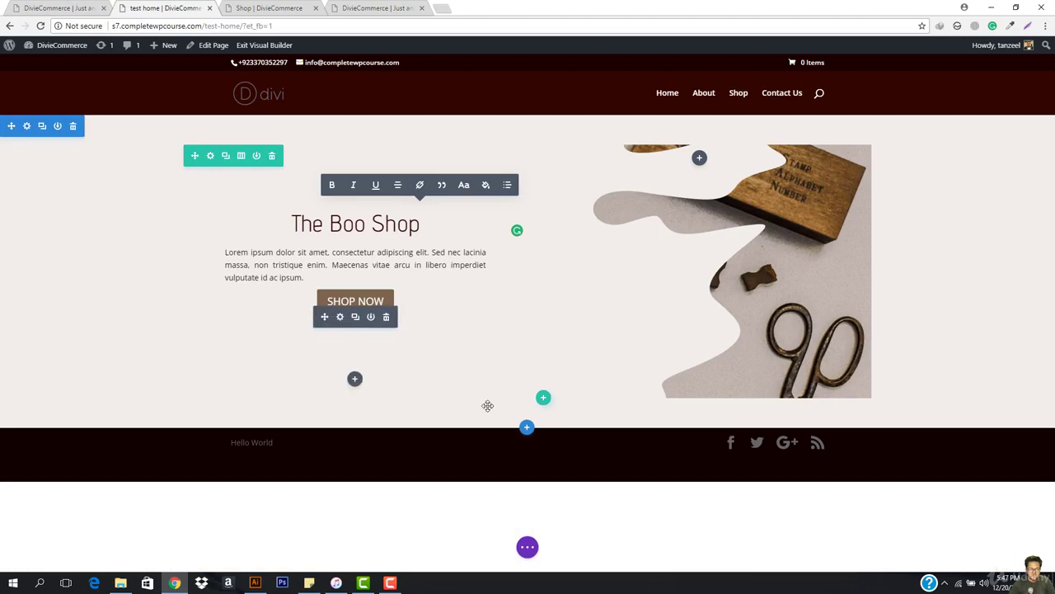
pyautogui.click(527, 426)
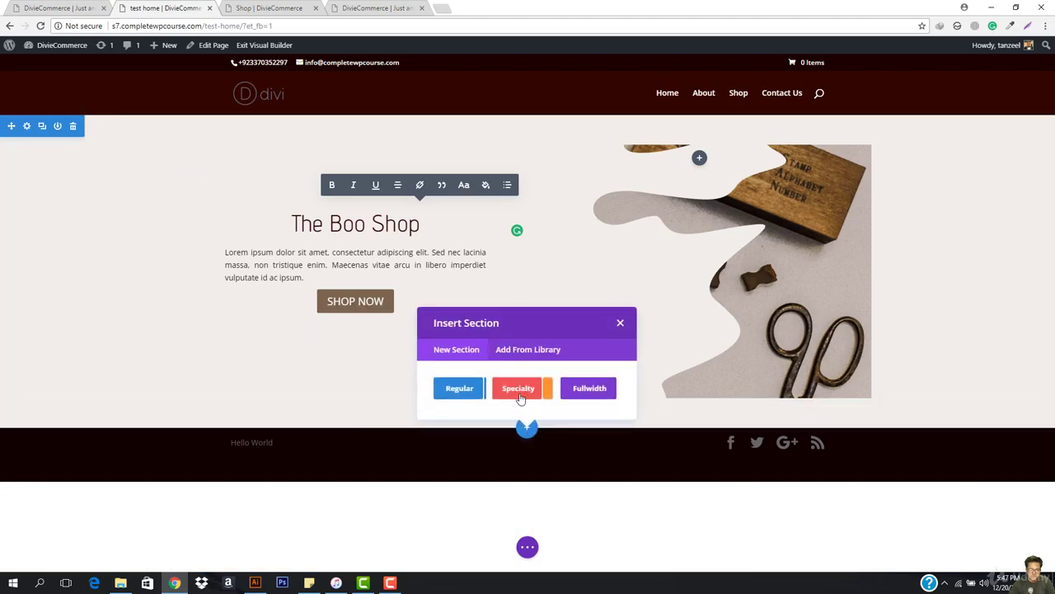
pyautogui.click(439, 393)
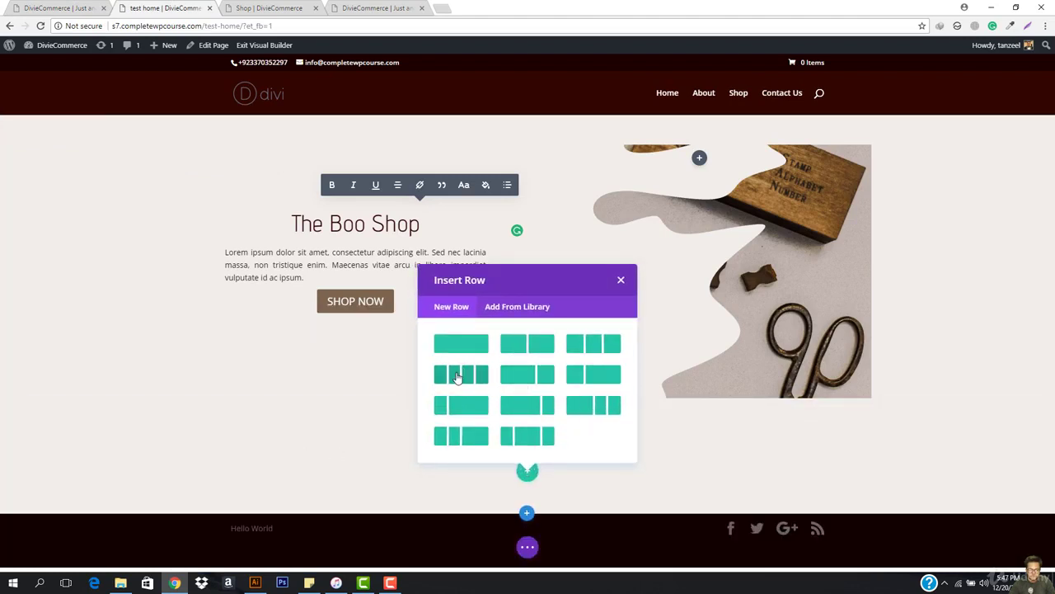
pyautogui.click(464, 372)
# Add a Blurb module to the new row's first column and set its title to FREE SHIPPING
pyautogui.scroll(-2, 426, 391)
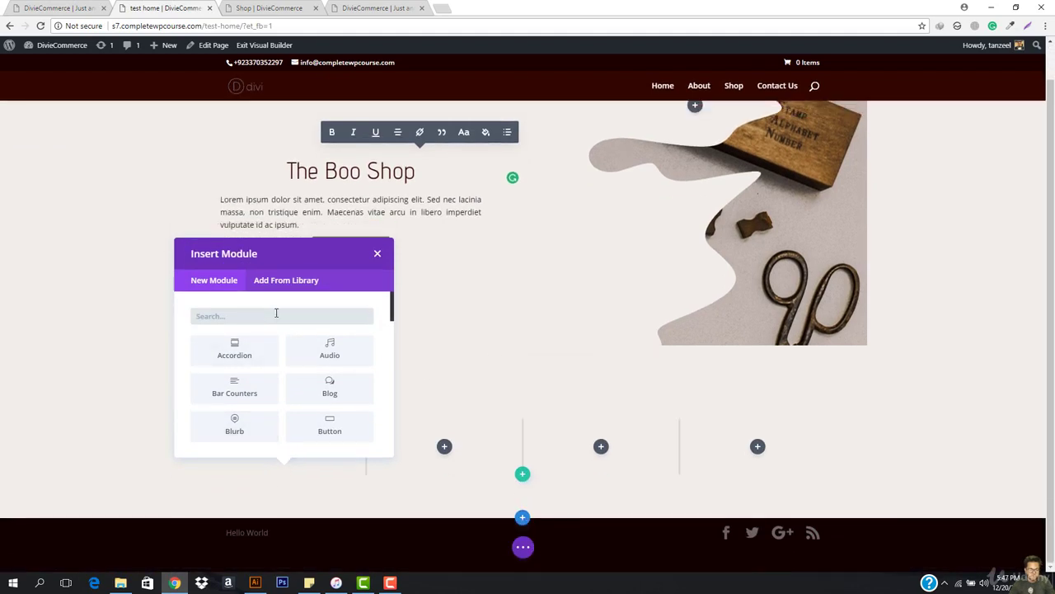
pyautogui.write('blur')
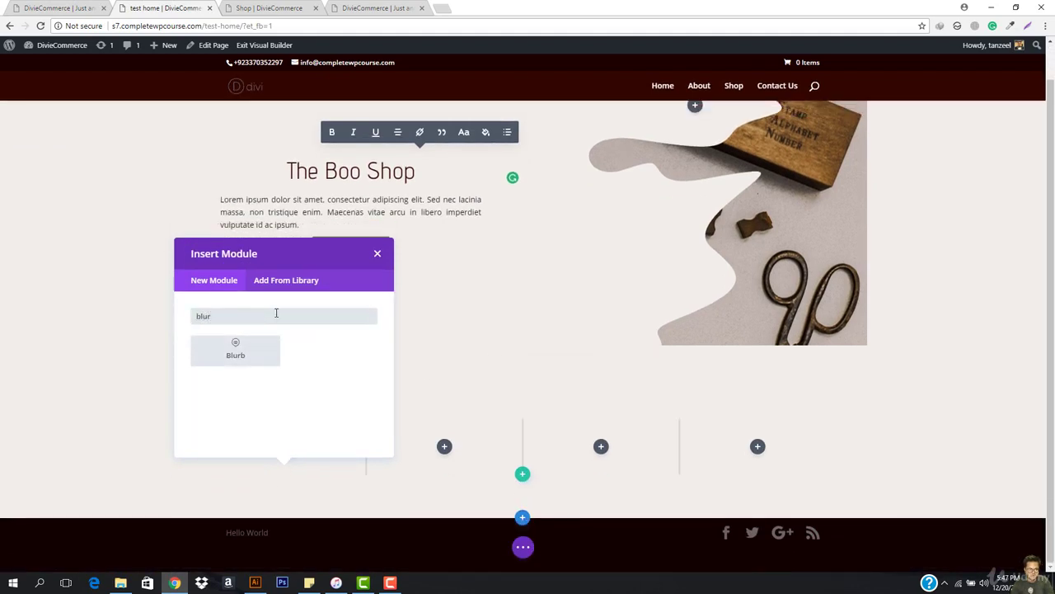
pyautogui.click(236, 353)
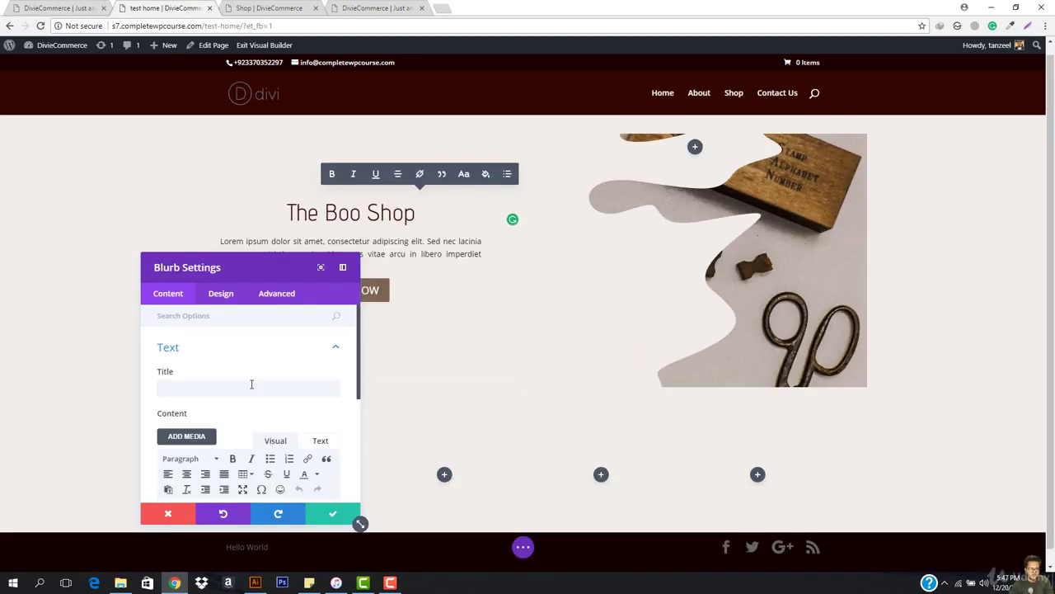
pyautogui.click(251, 384)
pyautogui.write('FREE SHIPPING')
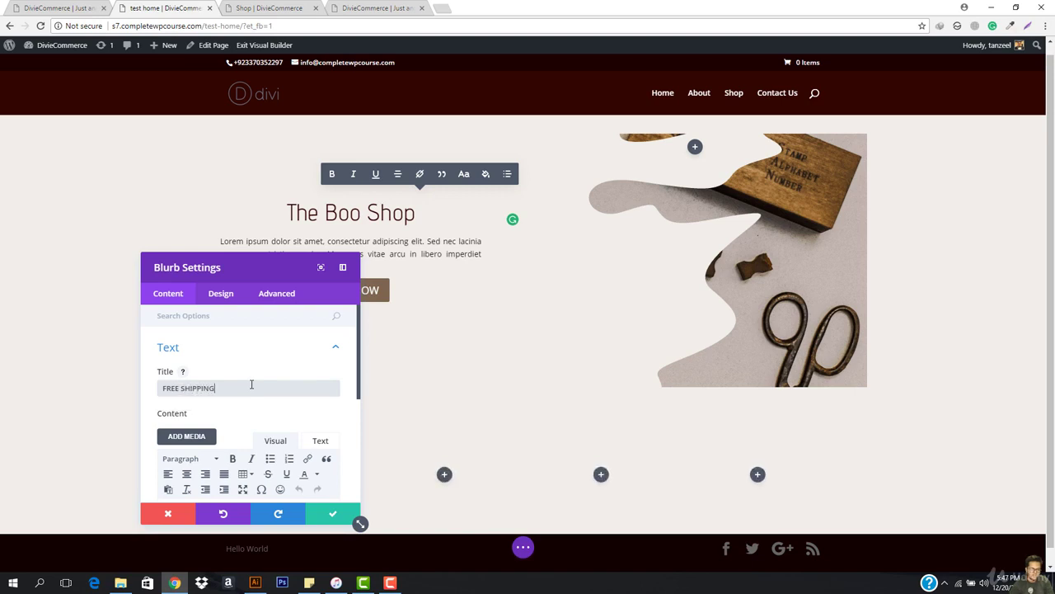
# Check the shipping text on the original home page and enter "On Orders Over $99" as the blurb's content
pyautogui.scroll(-2, 244, 396)
pyautogui.click(237, 367)
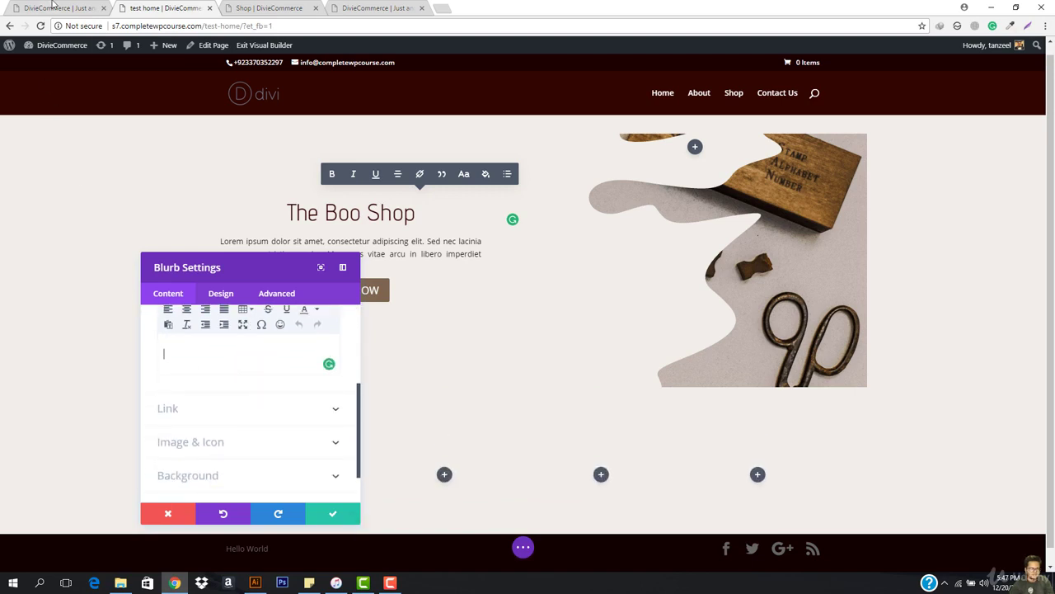
pyautogui.click(55, 7)
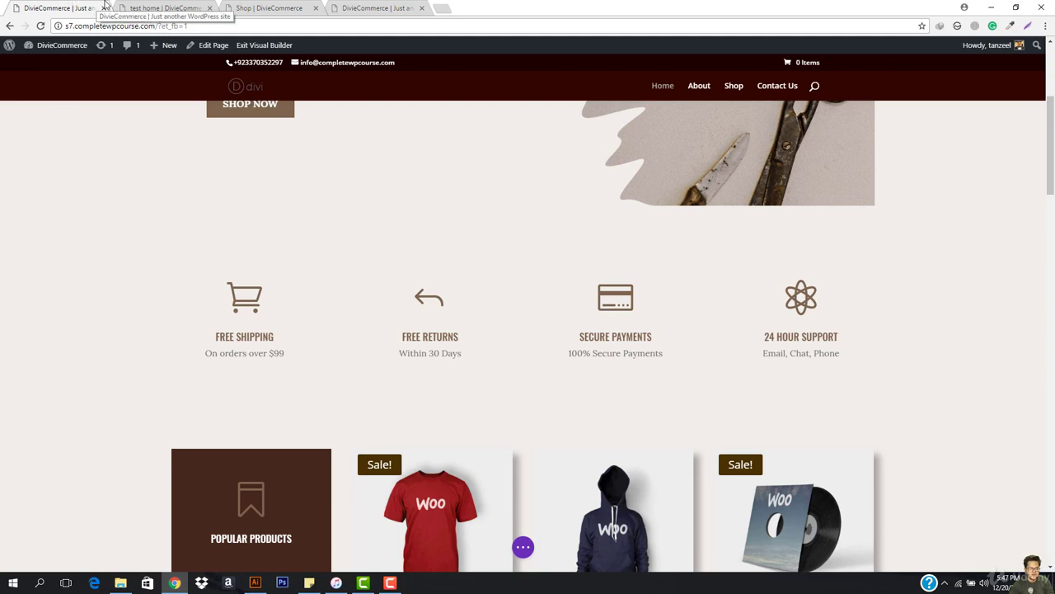
pyautogui.click(161, 8)
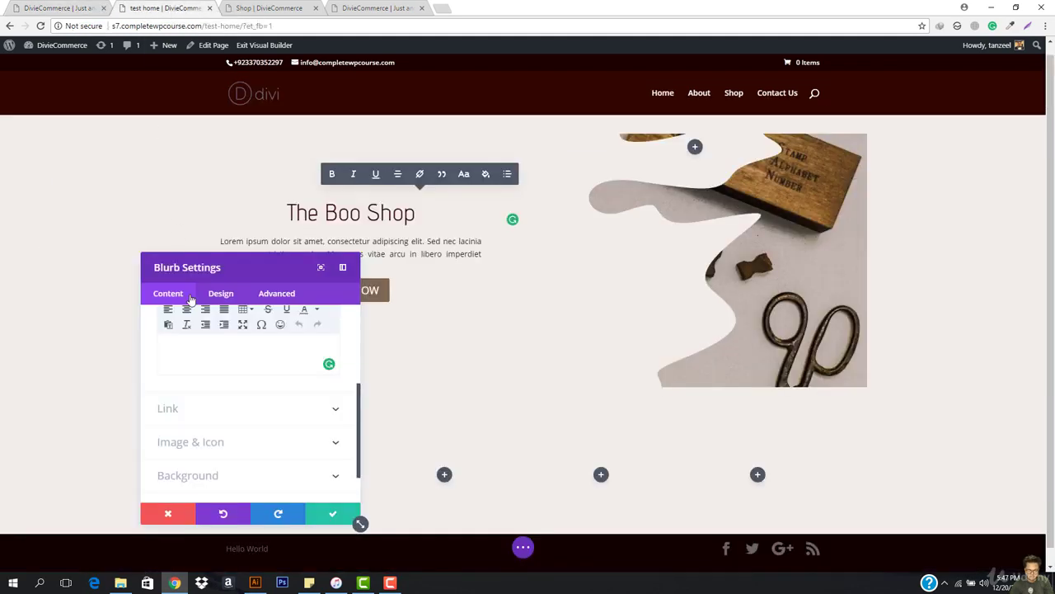
pyautogui.write('On Orders Over')
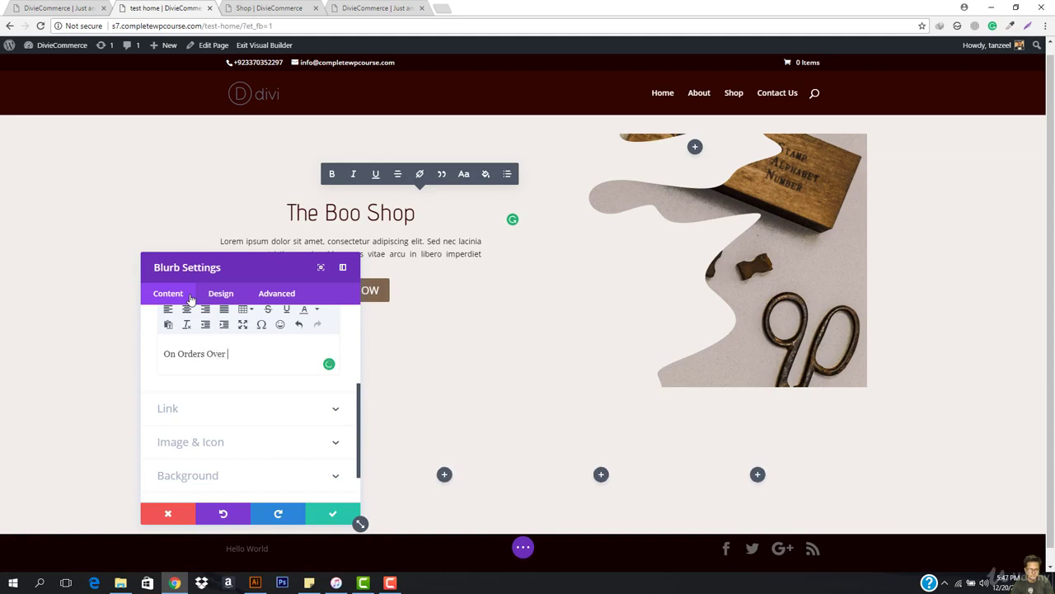
pyautogui.write(' $99')
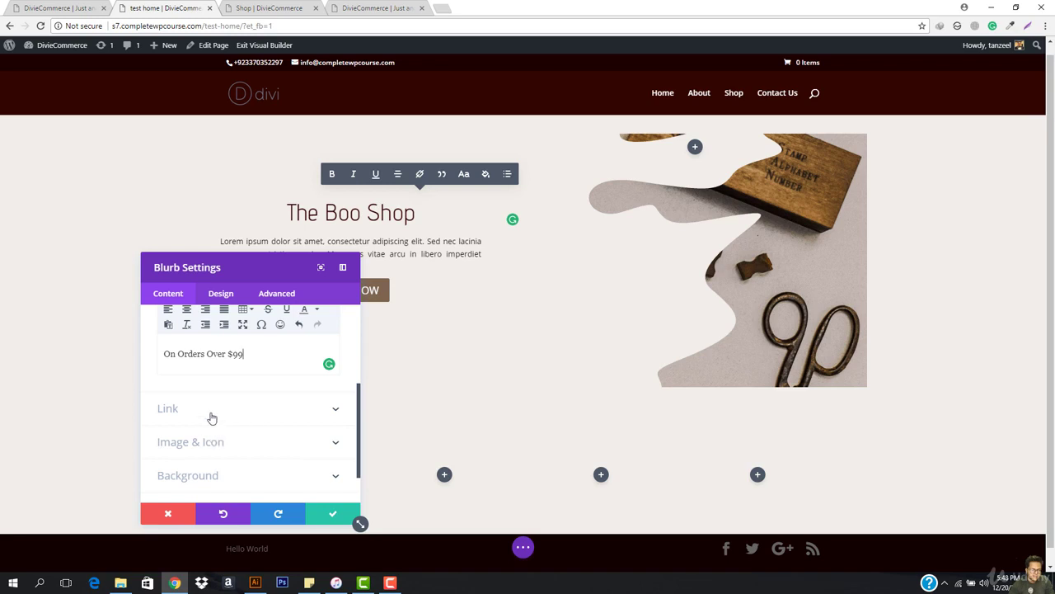
# Turn on the icon for the FREE SHIPPING blurb, choose the outlined shopping cart icon and save the module
pyautogui.click(191, 442)
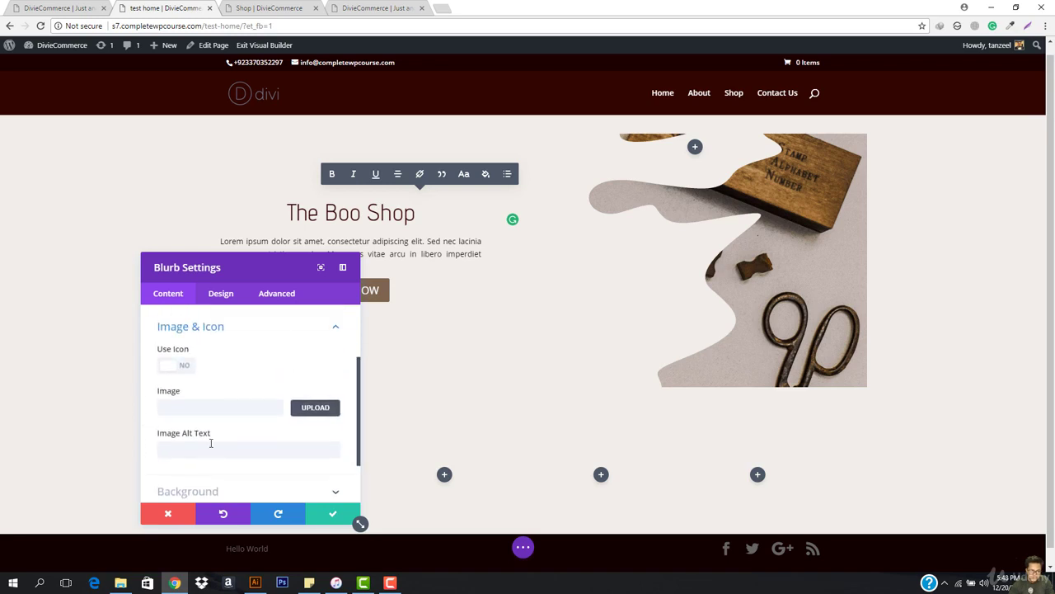
pyautogui.click(172, 366)
pyautogui.scroll(-2, 298, 353)
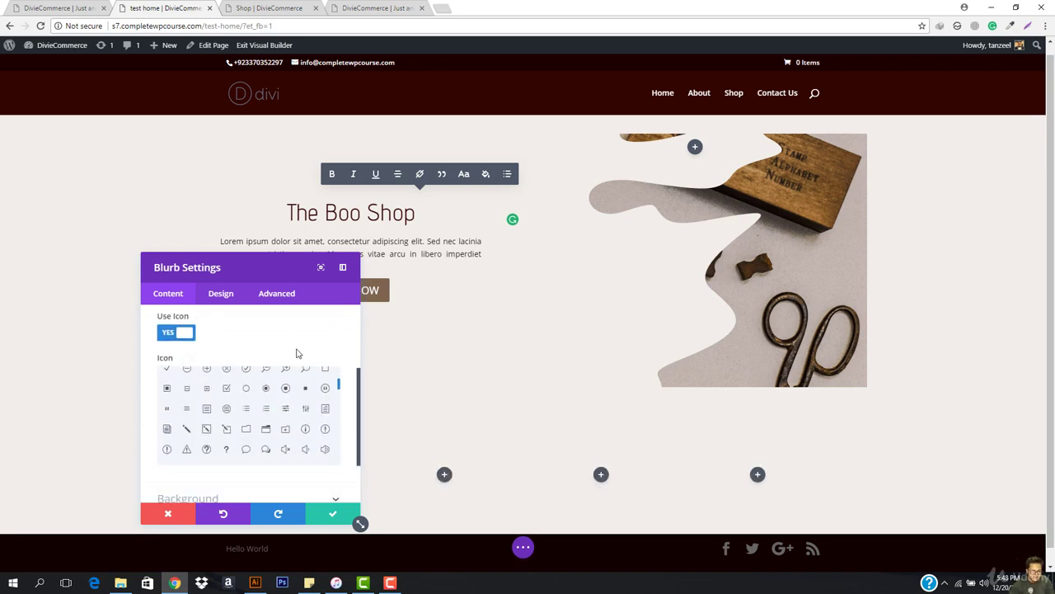
pyautogui.scroll(-1, 298, 353)
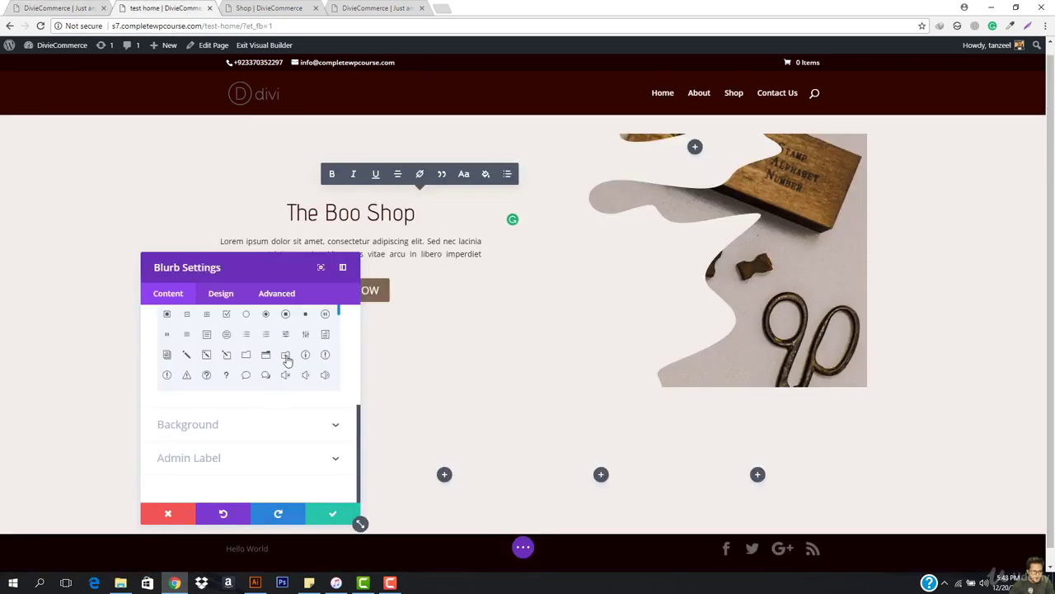
pyautogui.scroll(2, 287, 360)
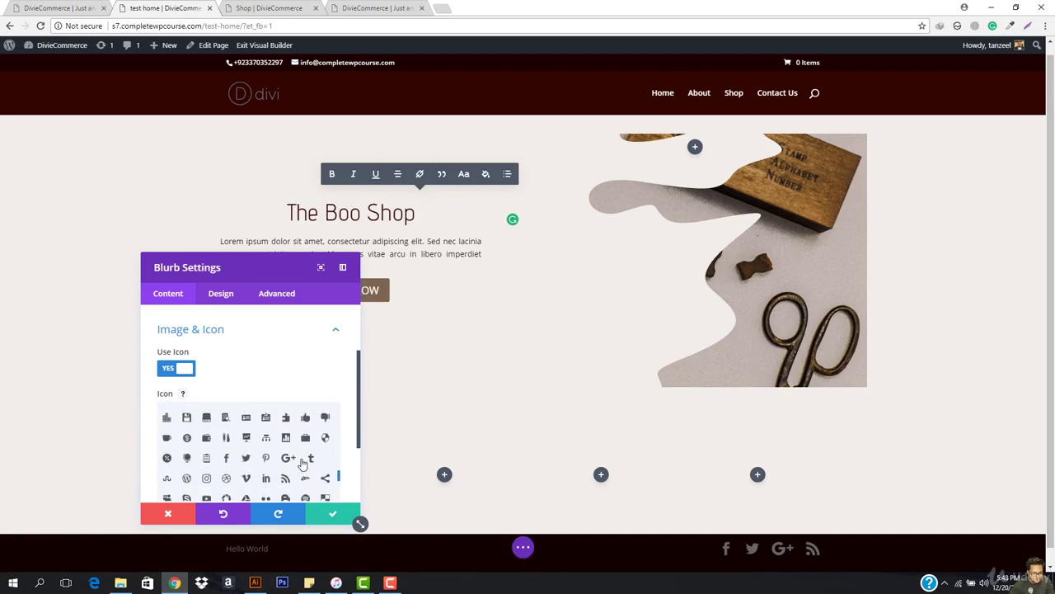
pyautogui.scroll(-4, 303, 464)
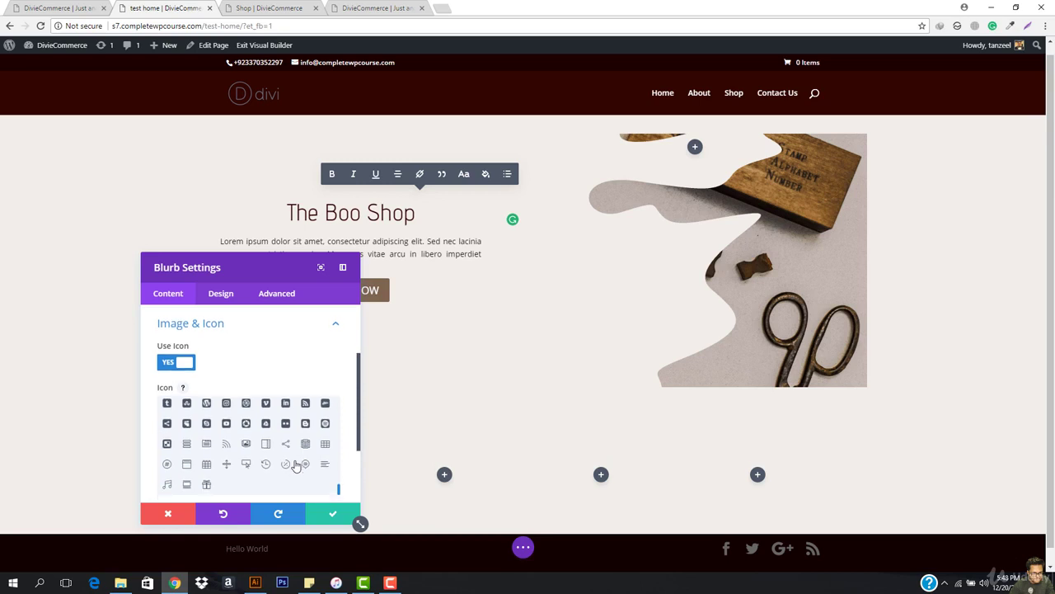
pyautogui.scroll(1, 294, 464)
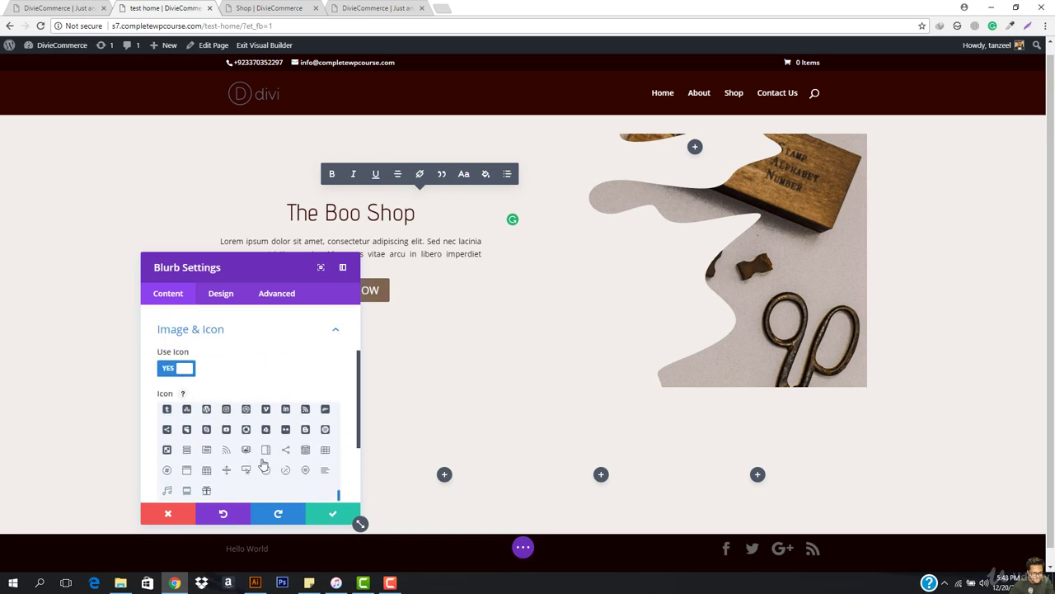
pyautogui.scroll(4, 264, 466)
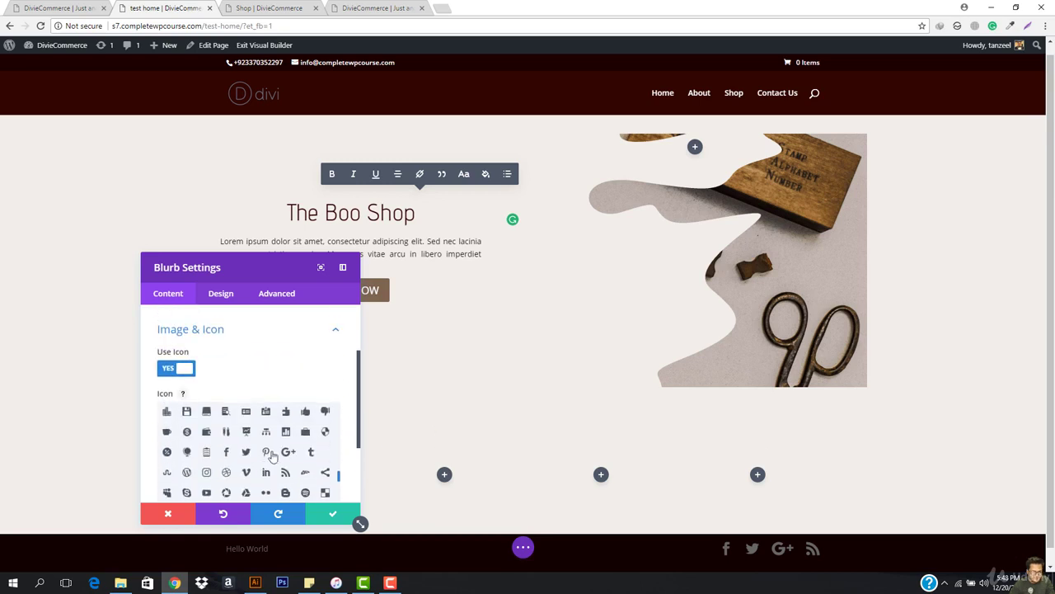
pyautogui.scroll(3, 280, 446)
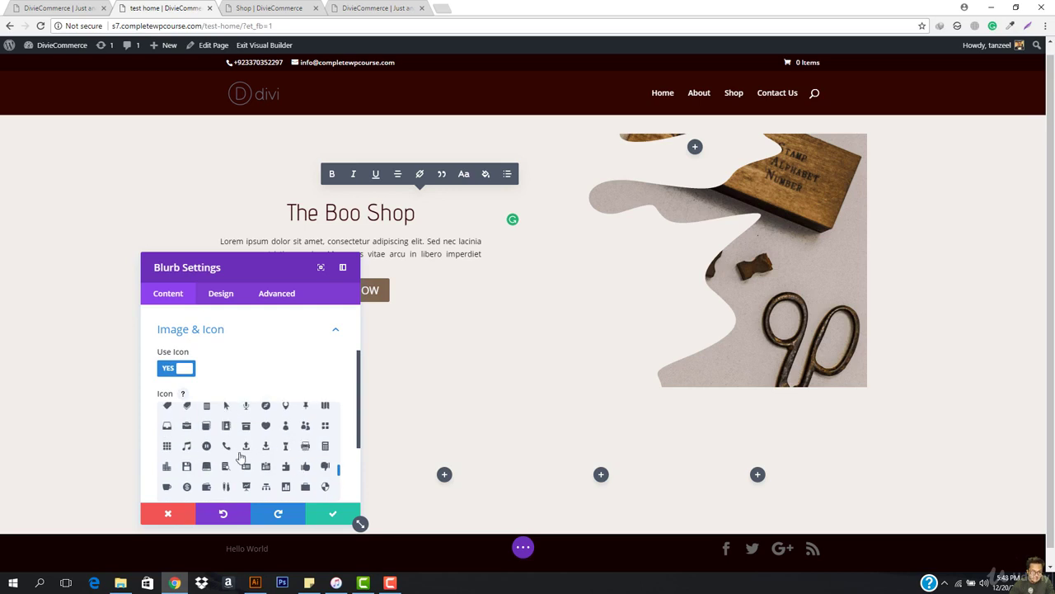
pyautogui.scroll(3, 243, 462)
pyautogui.scroll(3, 231, 449)
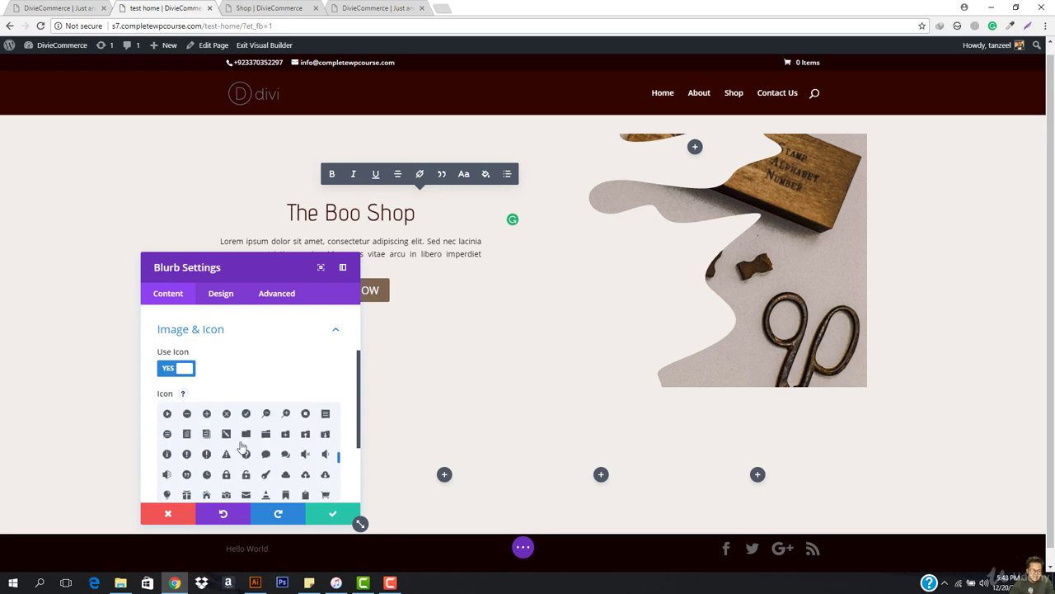
pyautogui.scroll(6, 261, 459)
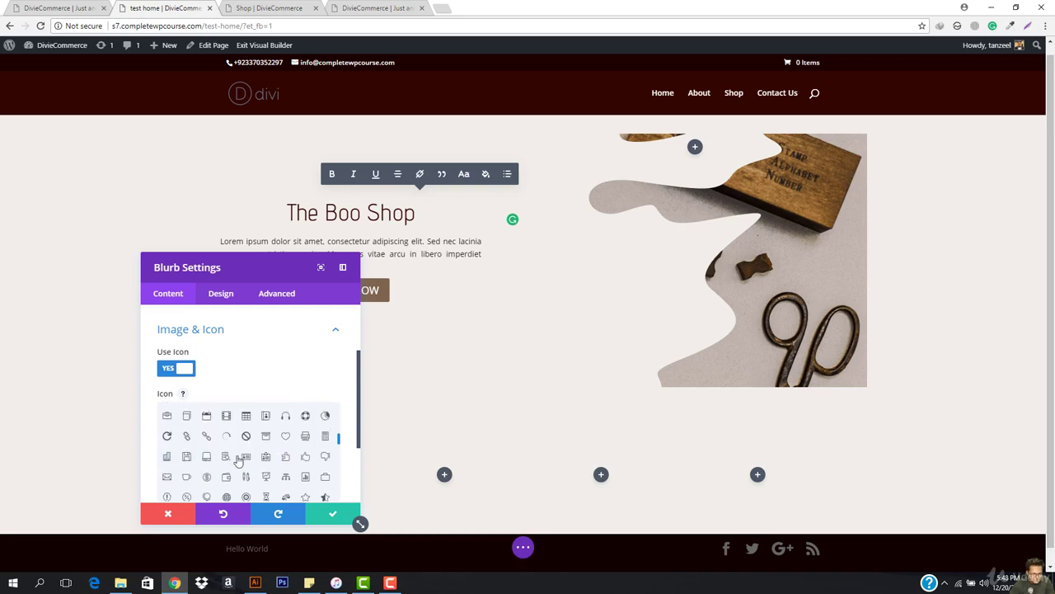
pyautogui.scroll(3, 292, 460)
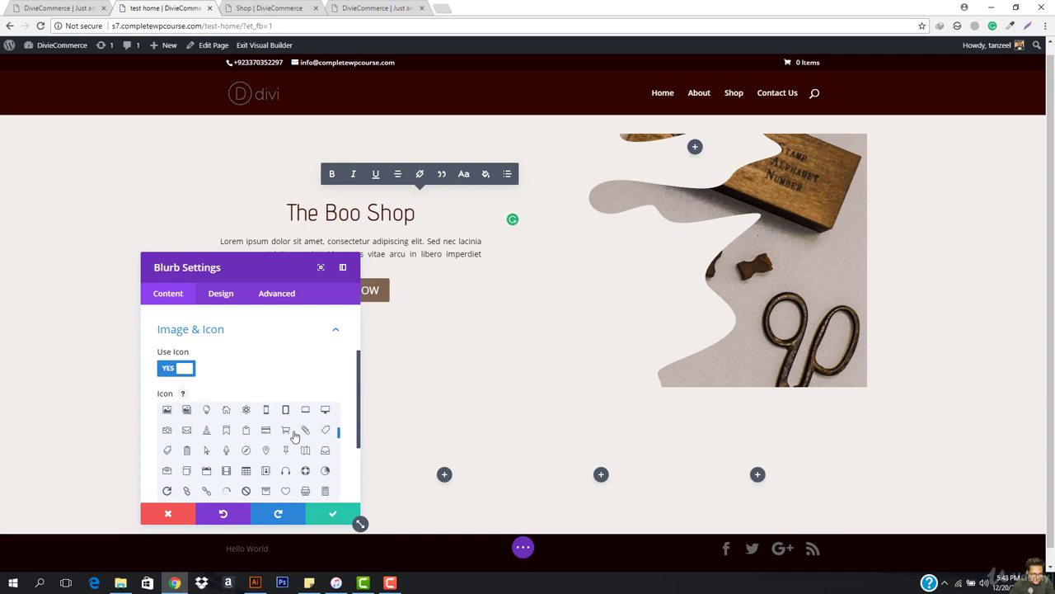
pyautogui.click(286, 431)
pyautogui.click(334, 515)
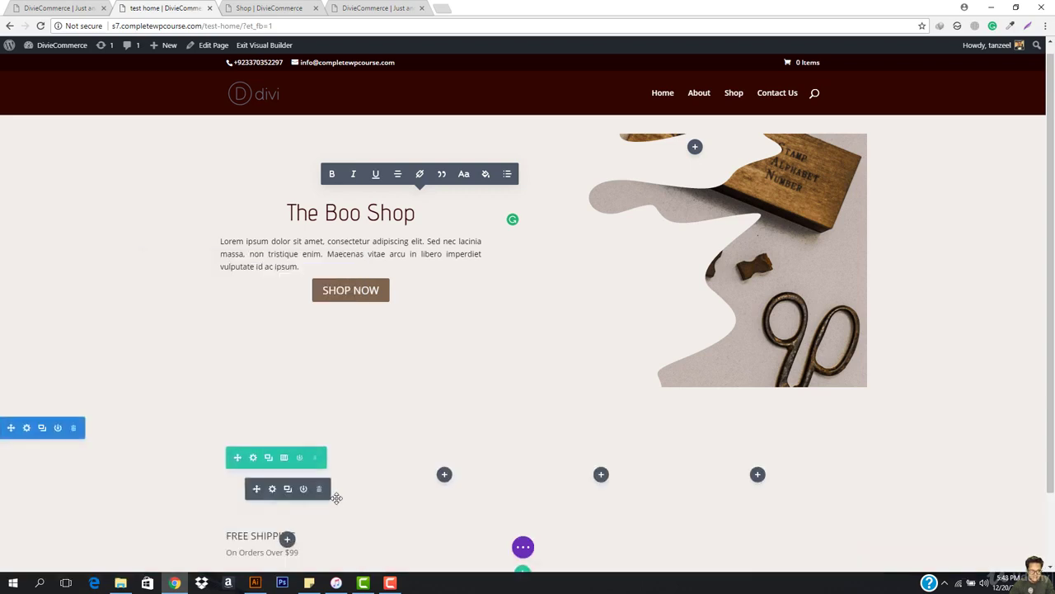
# Sample the brown of the cart icon on the original home page and apply it as the blurb's icon color, #7E6652
pyautogui.scroll(-1, 368, 429)
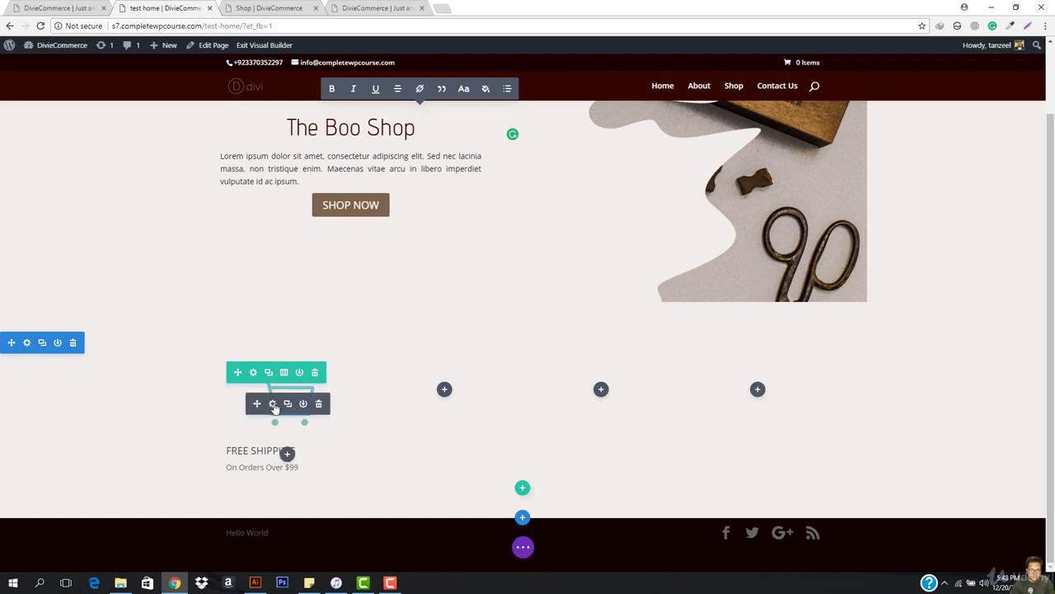
pyautogui.click(272, 404)
pyautogui.click(221, 294)
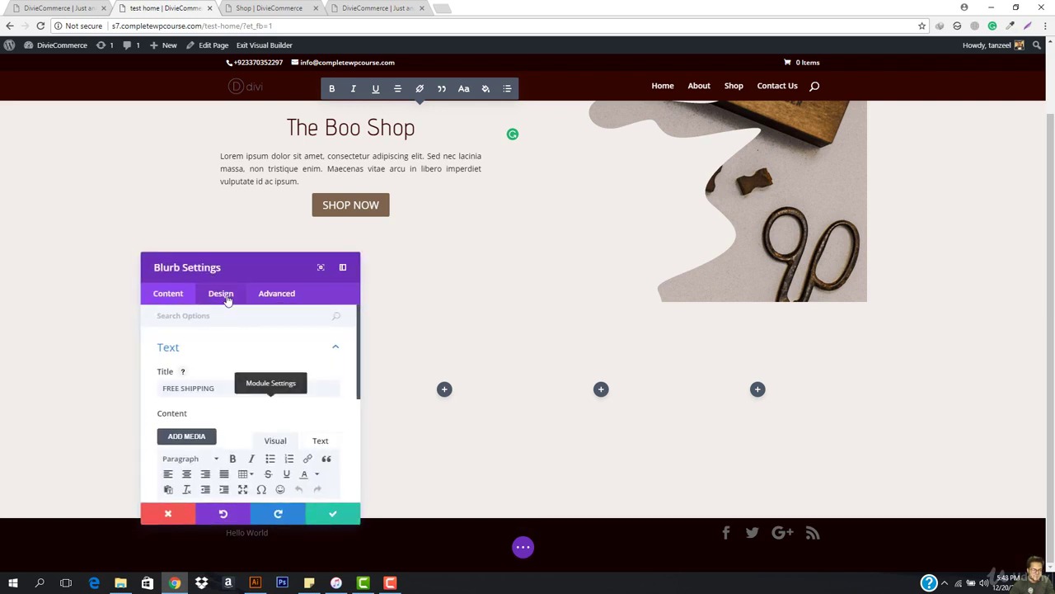
pyautogui.click(194, 349)
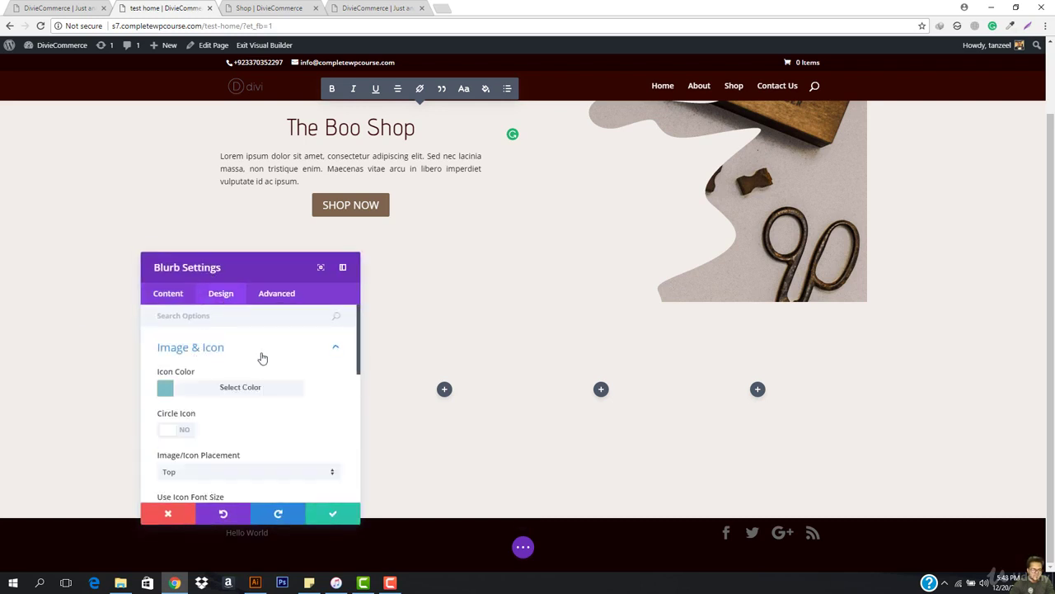
pyautogui.click(166, 389)
pyautogui.scroll(-1, 233, 454)
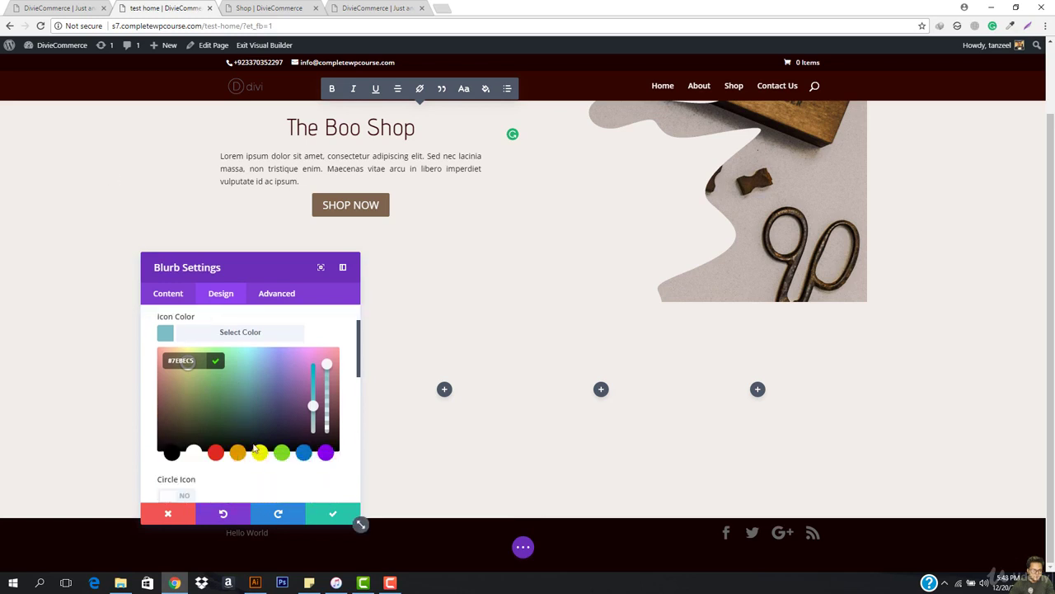
pyautogui.click(65, 5)
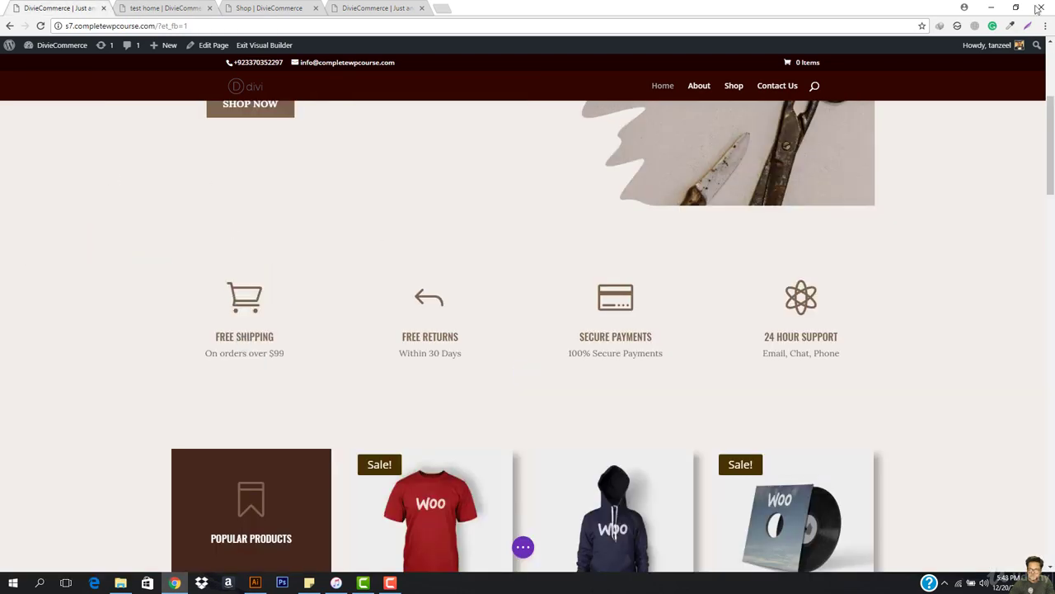
pyautogui.click(1010, 26)
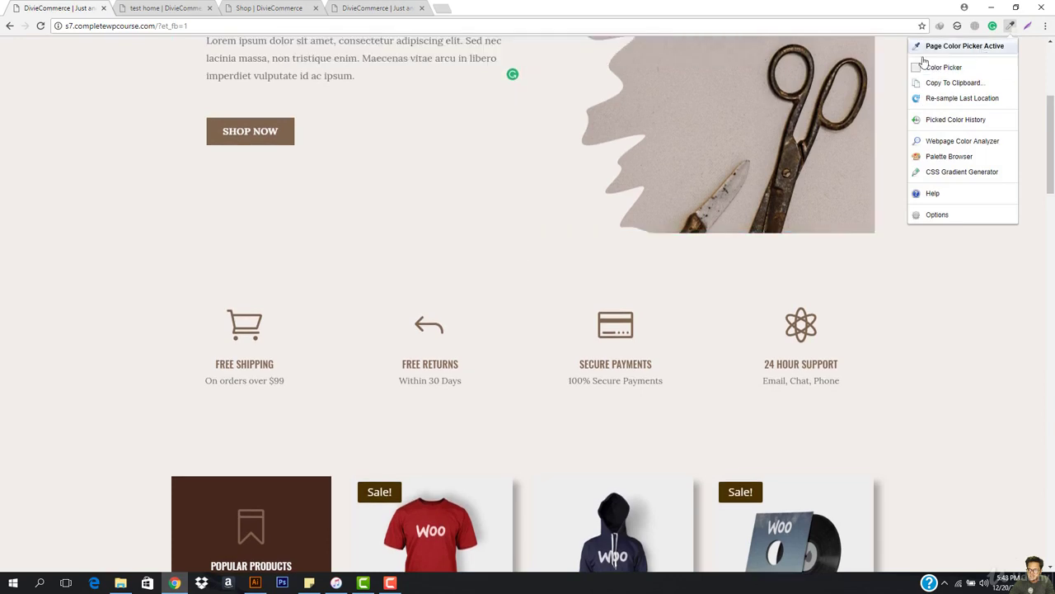
pyautogui.click(233, 319)
pyautogui.click(164, 8)
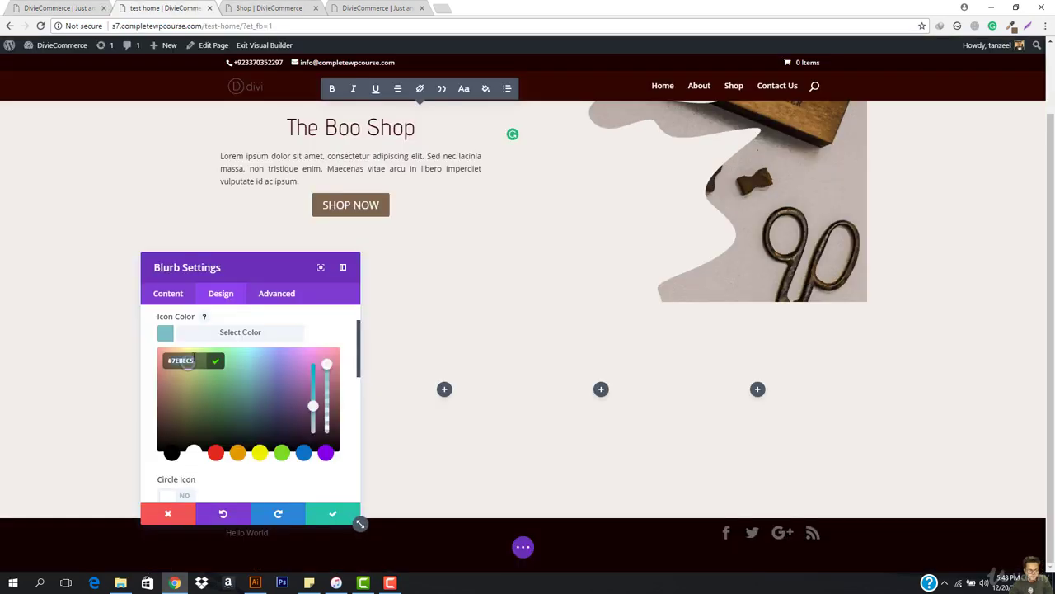
pyautogui.hotkey('ctrl', 'v')
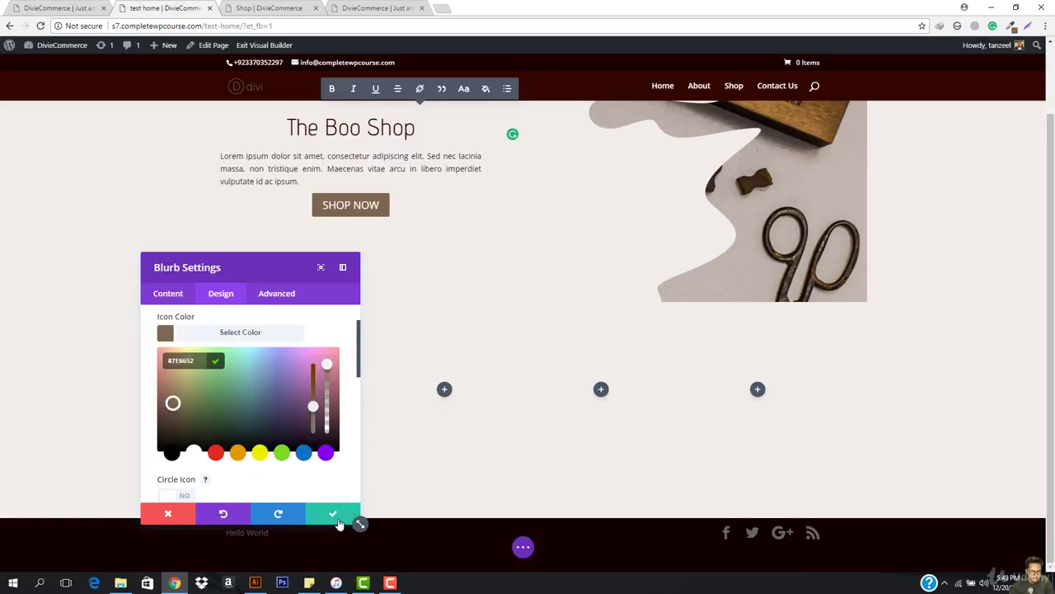
# Set the blurb's text orientation to centered and compare it with the features row on the original home page
pyautogui.scroll(-3, 258, 379)
pyautogui.moveTo(235, 275); pyautogui.dragTo(758, 239)
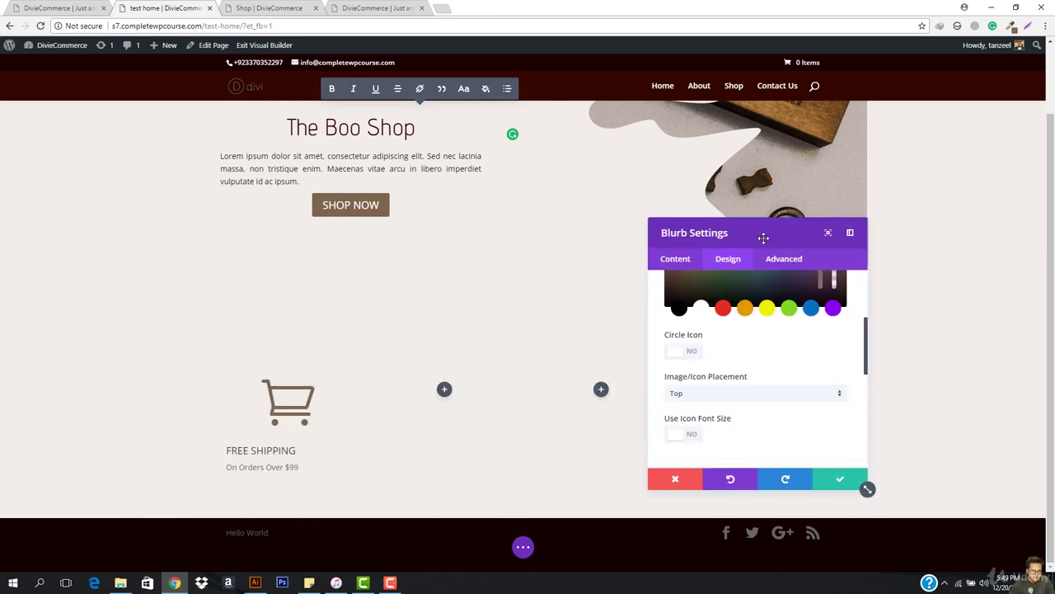
pyautogui.scroll(-3, 742, 263)
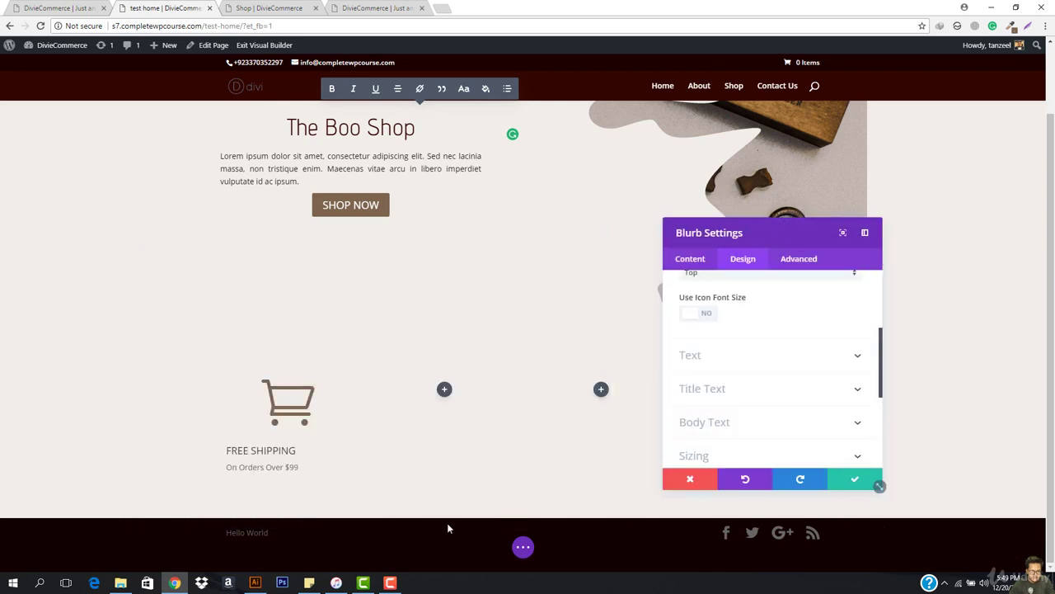
pyautogui.click(736, 356)
pyautogui.click(747, 374)
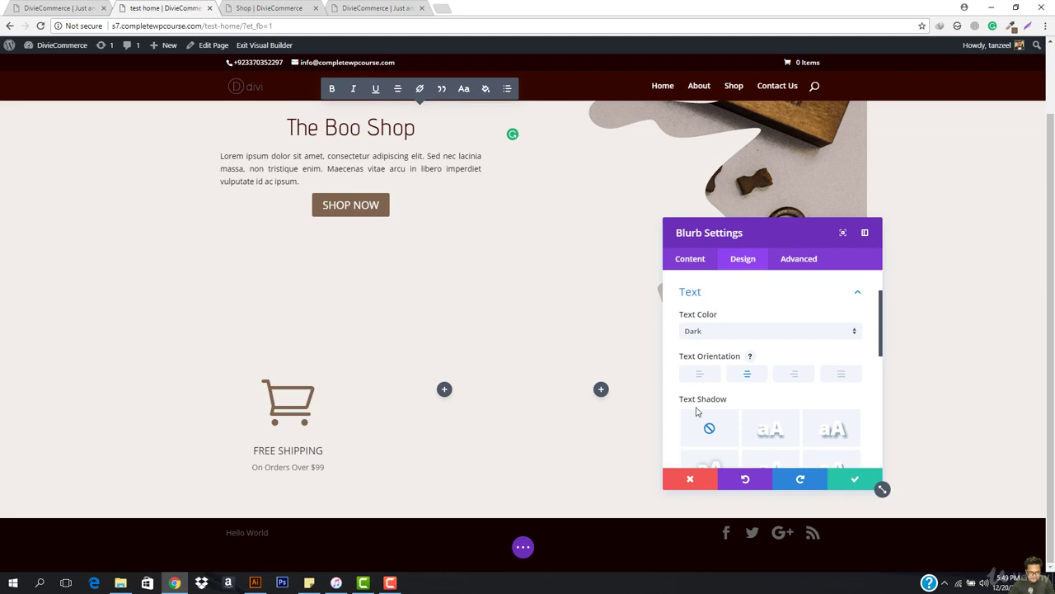
pyautogui.click(56, 6)
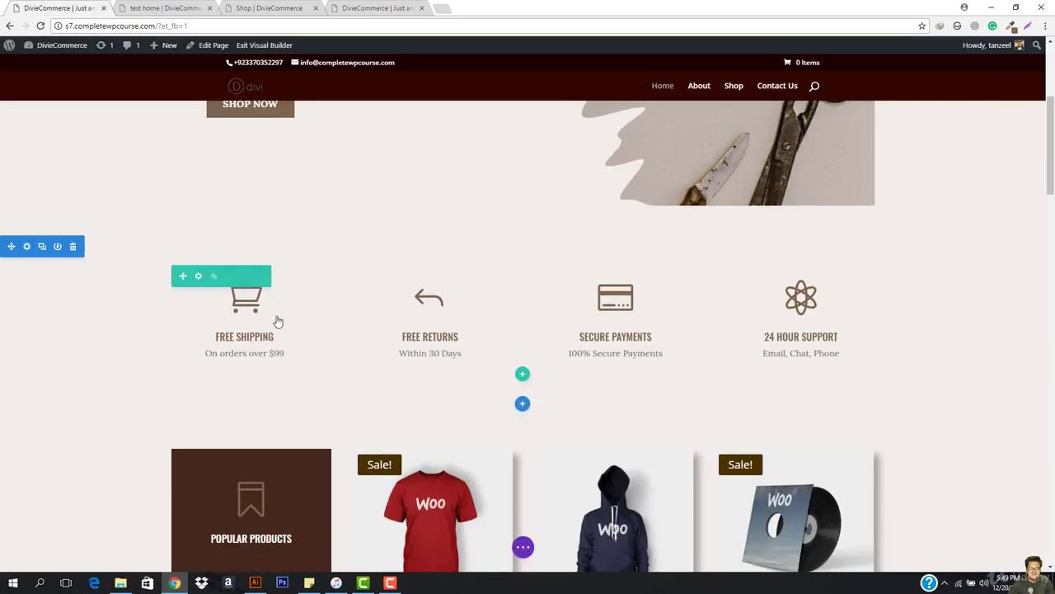
pyautogui.click(161, 7)
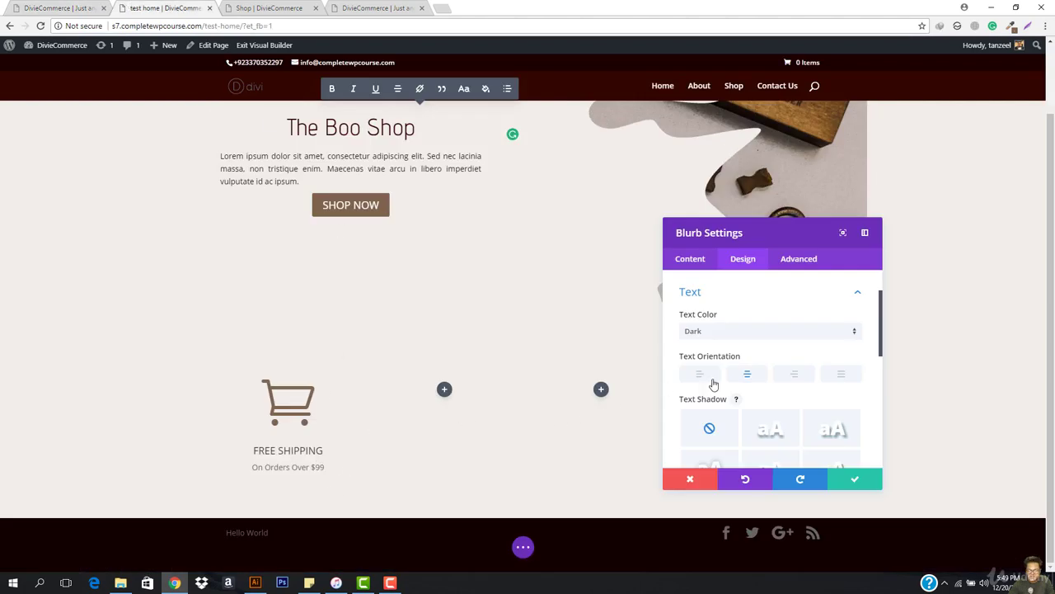
# Set the blurb's title font to Abhaya Libre and save the module
pyautogui.scroll(-3, 764, 336)
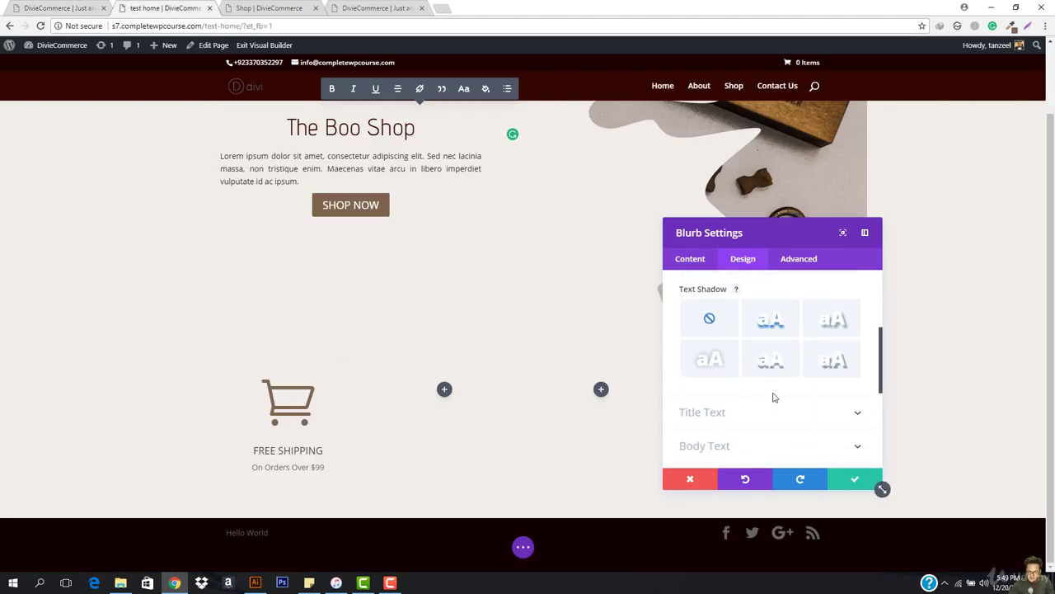
pyautogui.scroll(2, 779, 369)
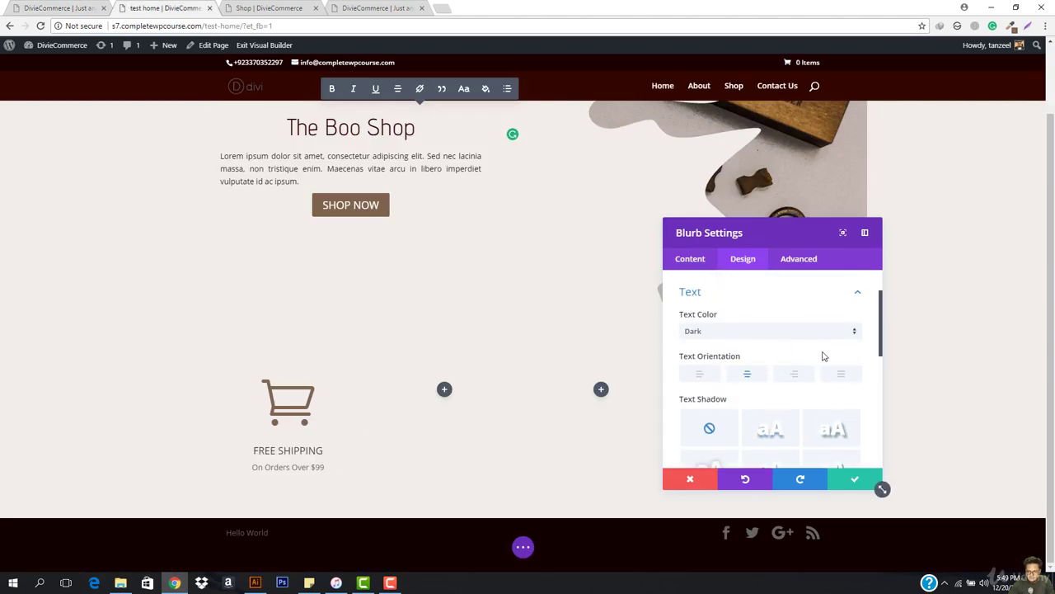
pyautogui.scroll(-3, 757, 405)
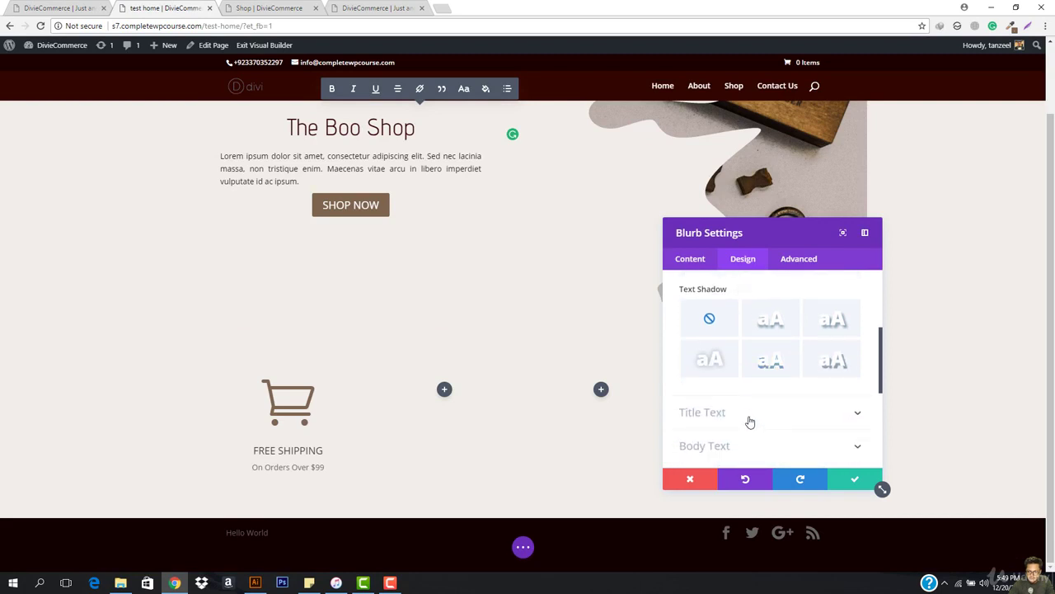
pyautogui.click(749, 412)
pyautogui.click(721, 373)
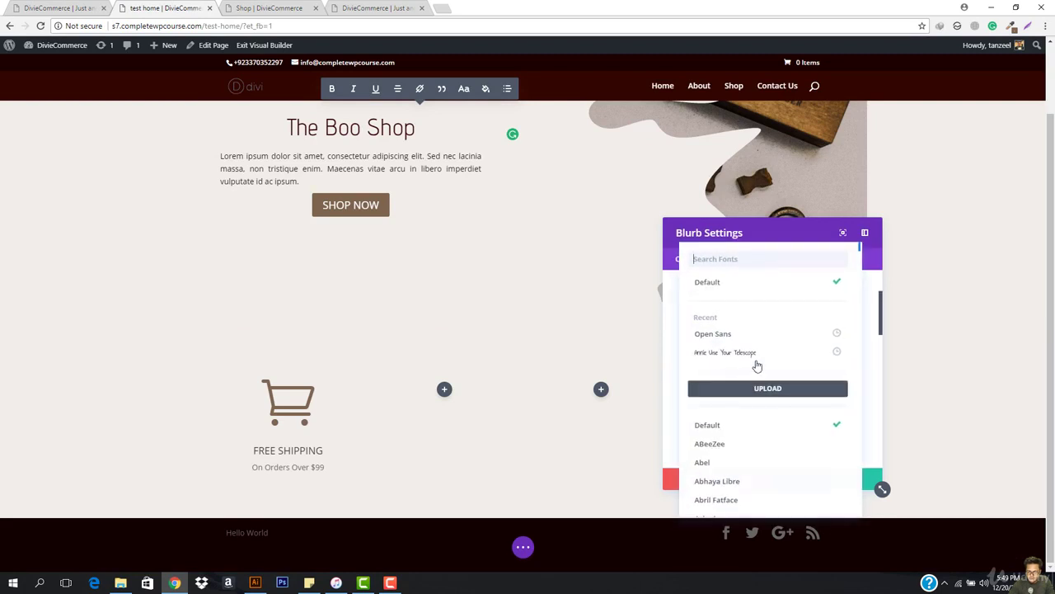
pyautogui.scroll(-1, 745, 434)
pyautogui.click(744, 434)
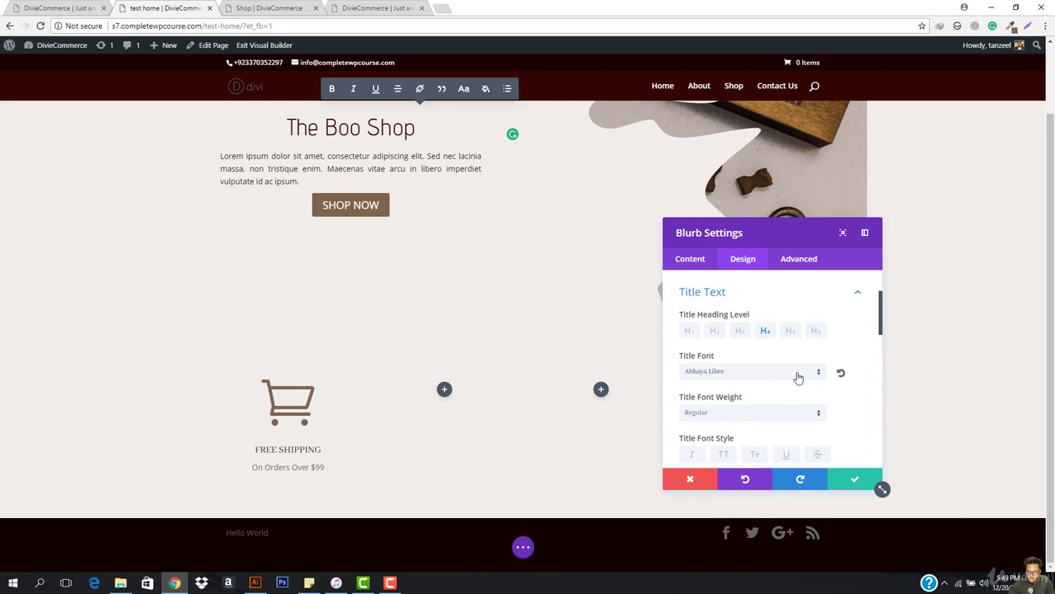
pyautogui.click(856, 480)
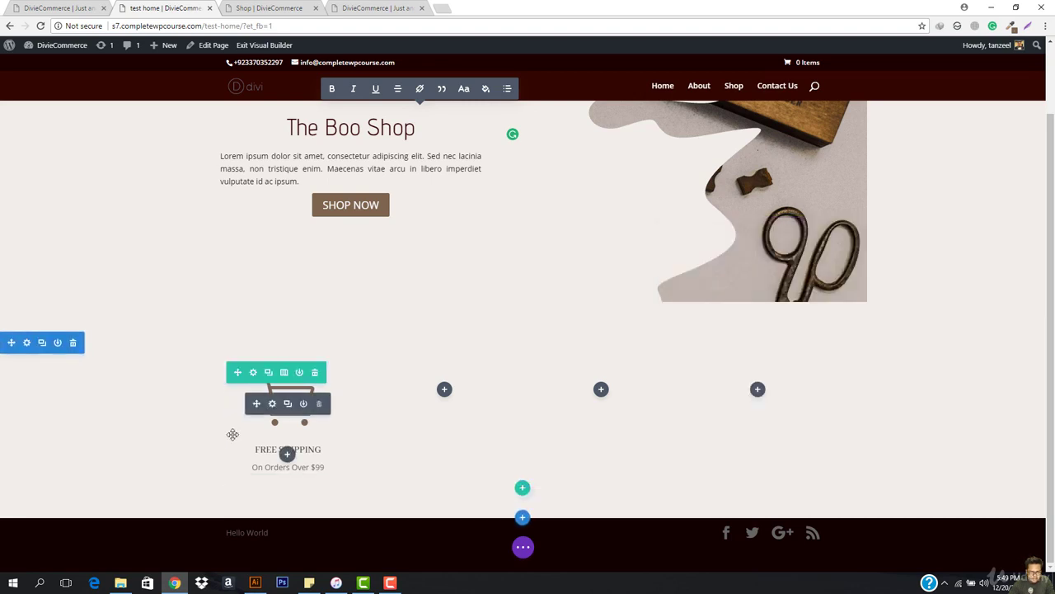
# Duplicate the FREE SHIPPING blurb three times within the first column
pyautogui.moveTo(293, 435)
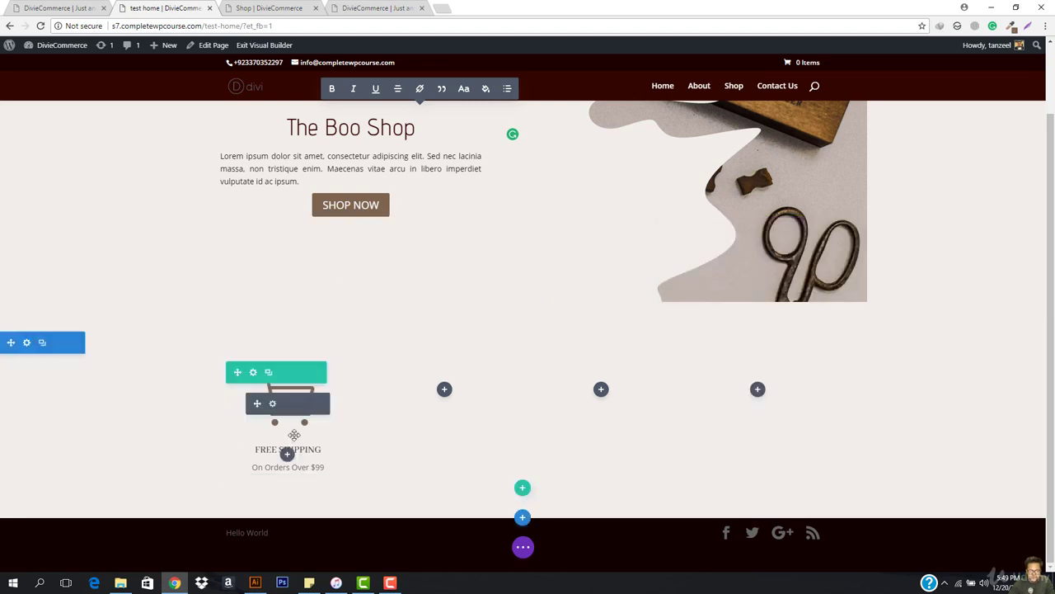
pyautogui.click(288, 404)
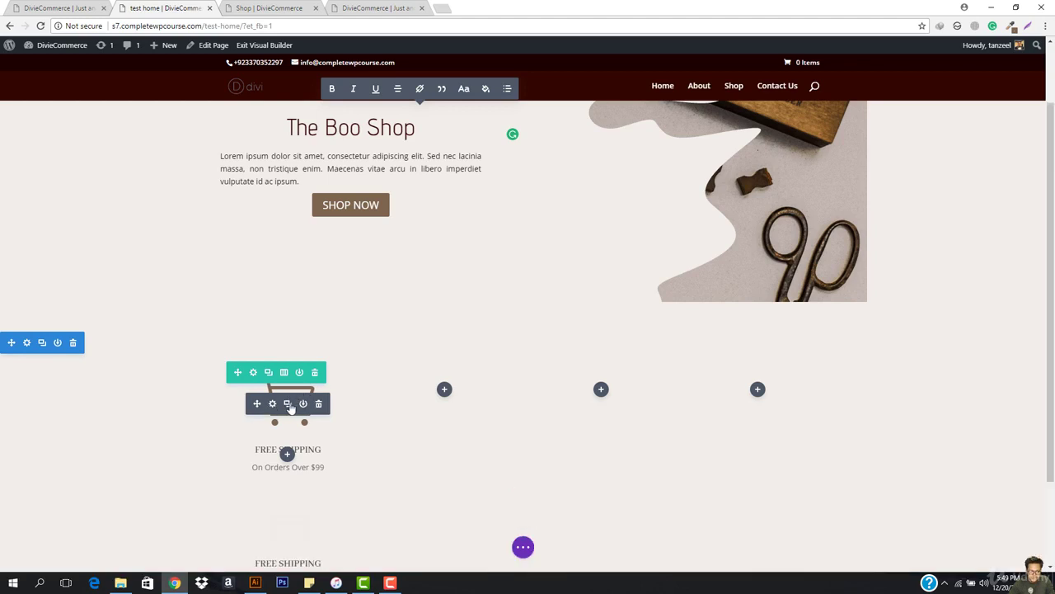
pyautogui.click(288, 404)
pyautogui.click(288, 404)
# Move one of the duplicated blurbs into the row's second column
pyautogui.scroll(-2, 337, 391)
pyautogui.scroll(-2, 337, 391)
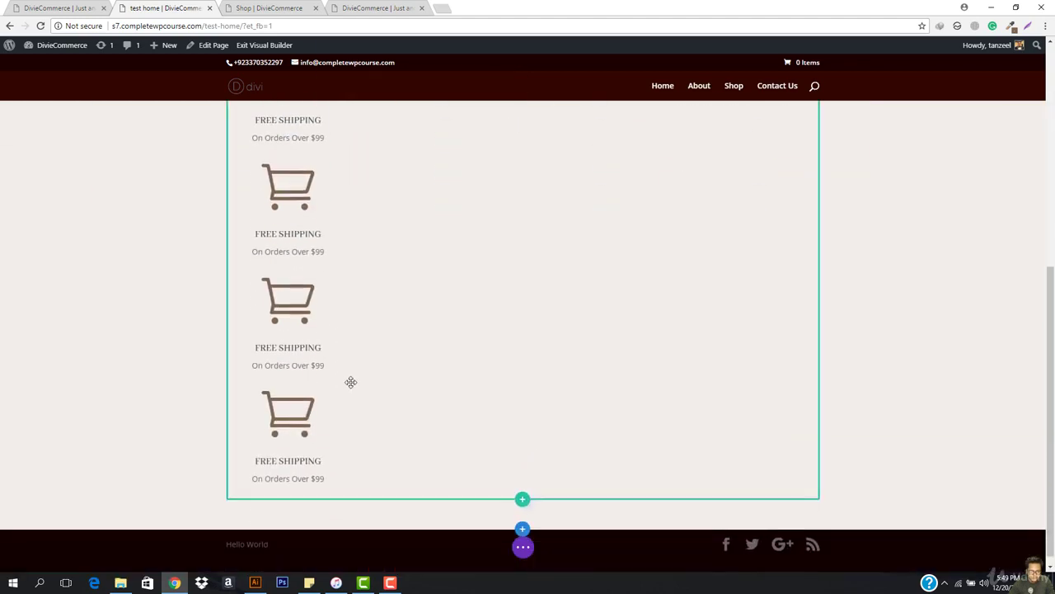
pyautogui.scroll(1, 351, 382)
pyautogui.moveTo(411, 171); pyautogui.dragTo(429, 147)
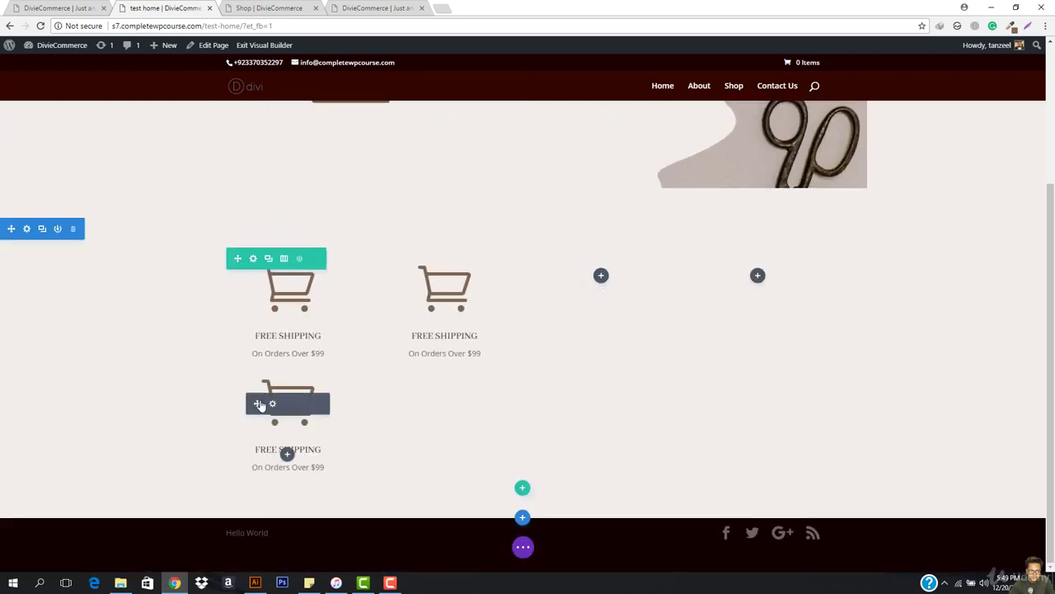
# Move the two remaining duplicated FREE SHIPPING blurbs from the first column into the row's third and fourth columns
pyautogui.moveTo(263, 405); pyautogui.dragTo(610, 288)
pyautogui.moveTo(743, 383); pyautogui.dragTo(763, 400)
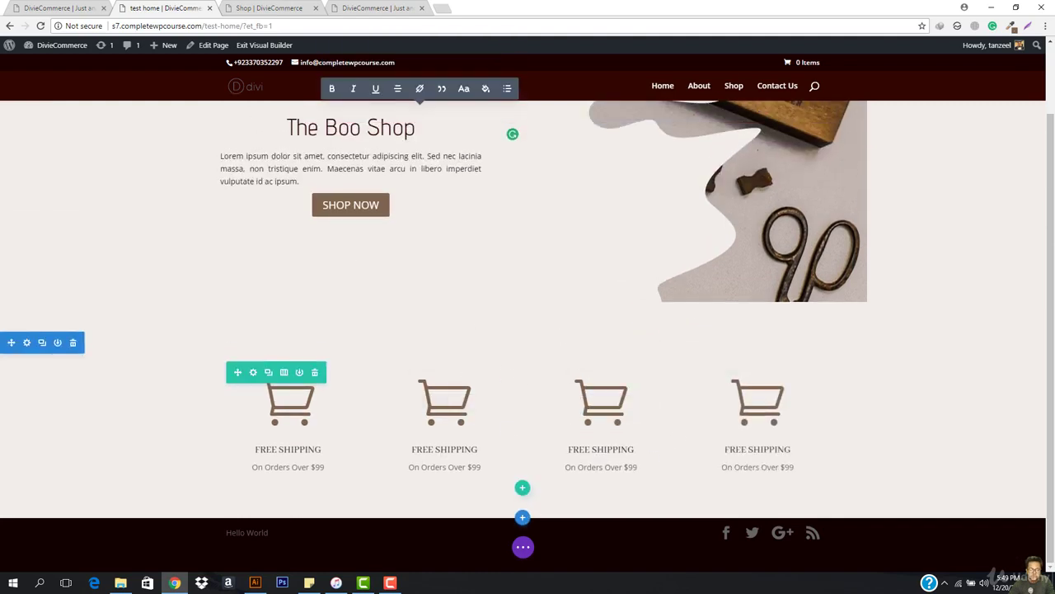
# On the original home page, check the column 1 background setting of the Popular Products row and close its settings
pyautogui.hotkey('ctrl', 'shift', 'Tab')
pyautogui.scroll(-1, 487, 402)
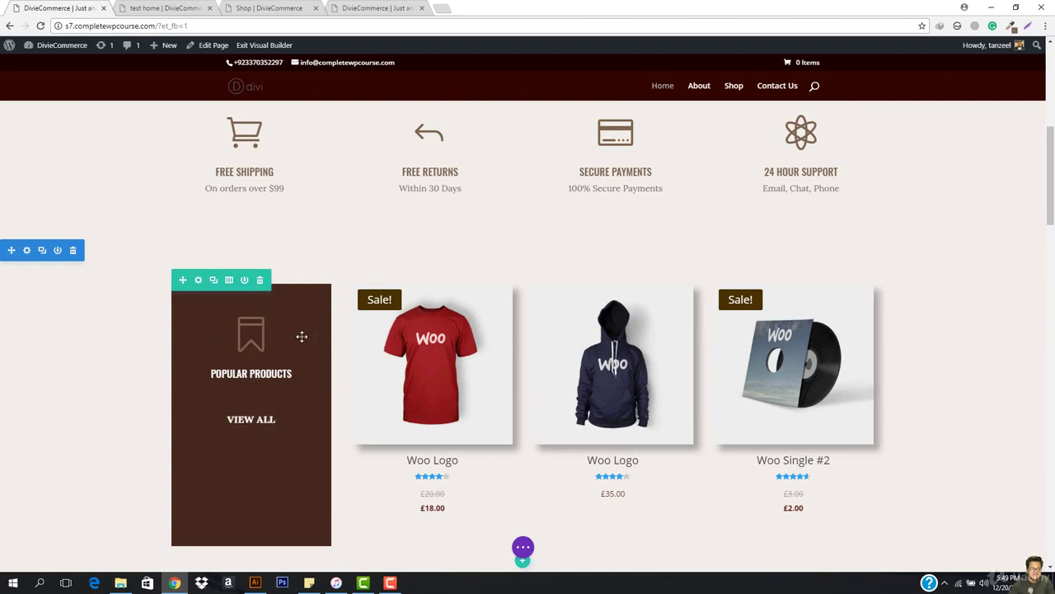
pyautogui.click(198, 282)
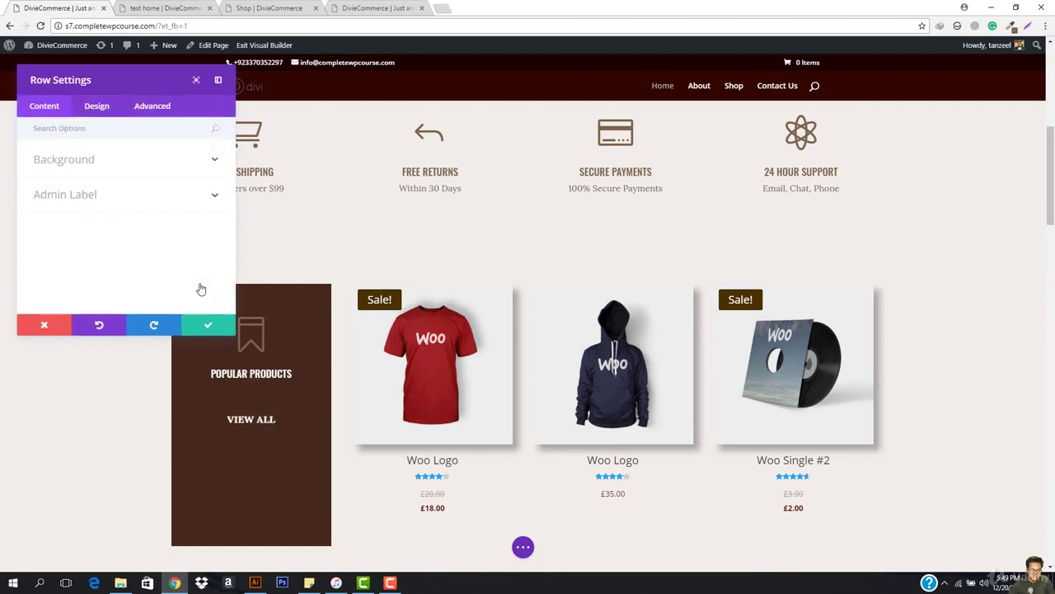
pyautogui.click(92, 165)
pyautogui.scroll(-5, 97, 206)
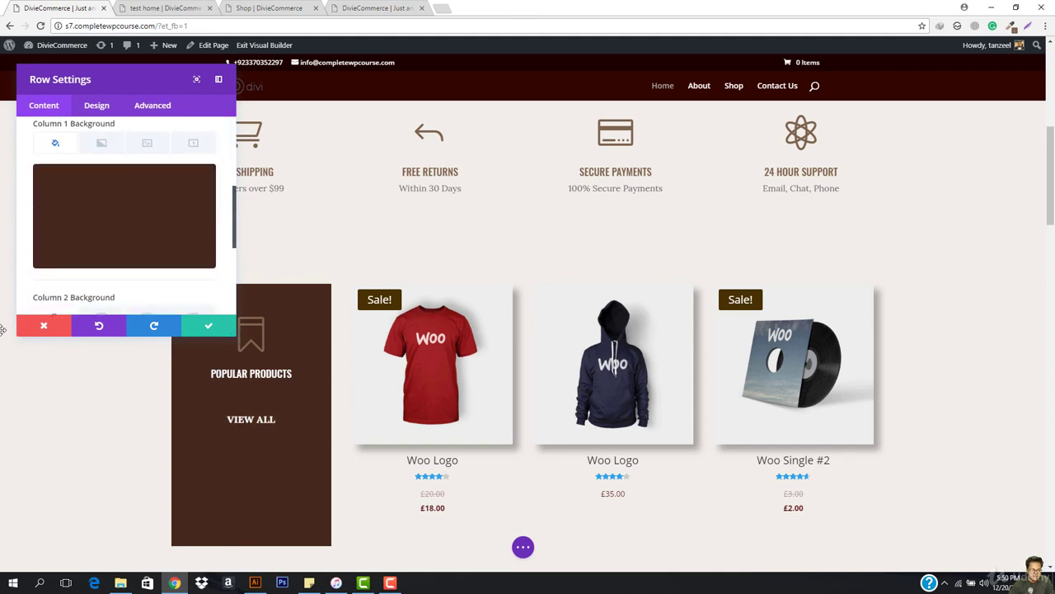
pyautogui.click(209, 326)
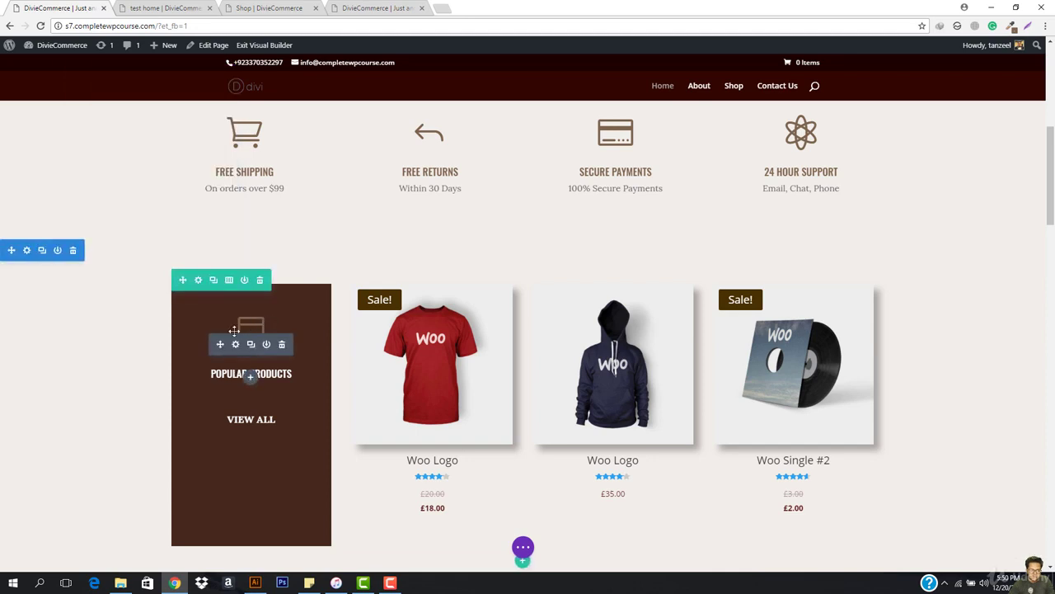
# Inspect the Popular Products blurb's title and selected icon in its module settings, and close them
pyautogui.click(236, 346)
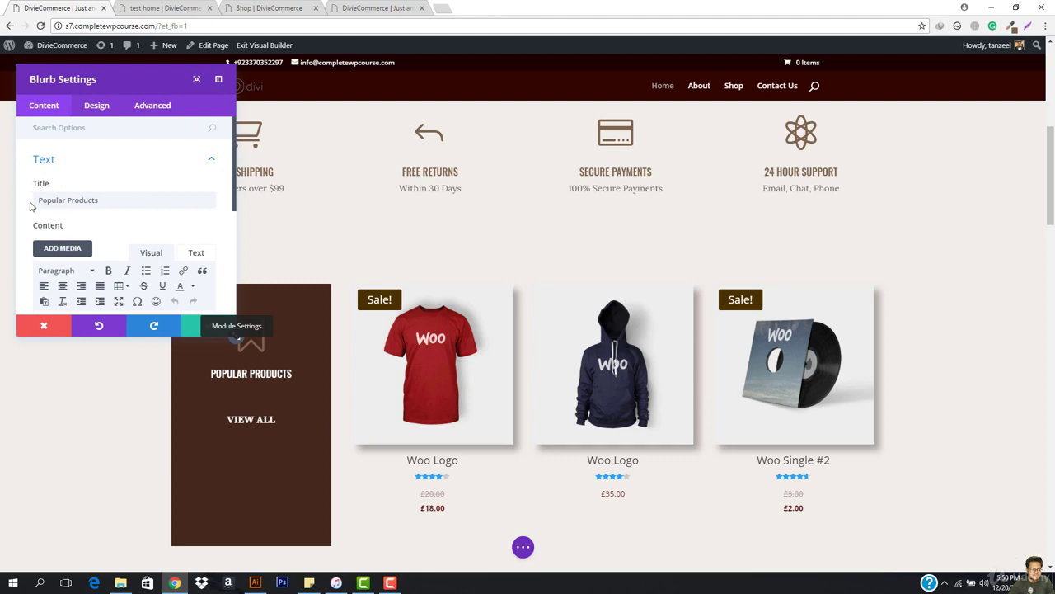
pyautogui.scroll(-2, 3, 151)
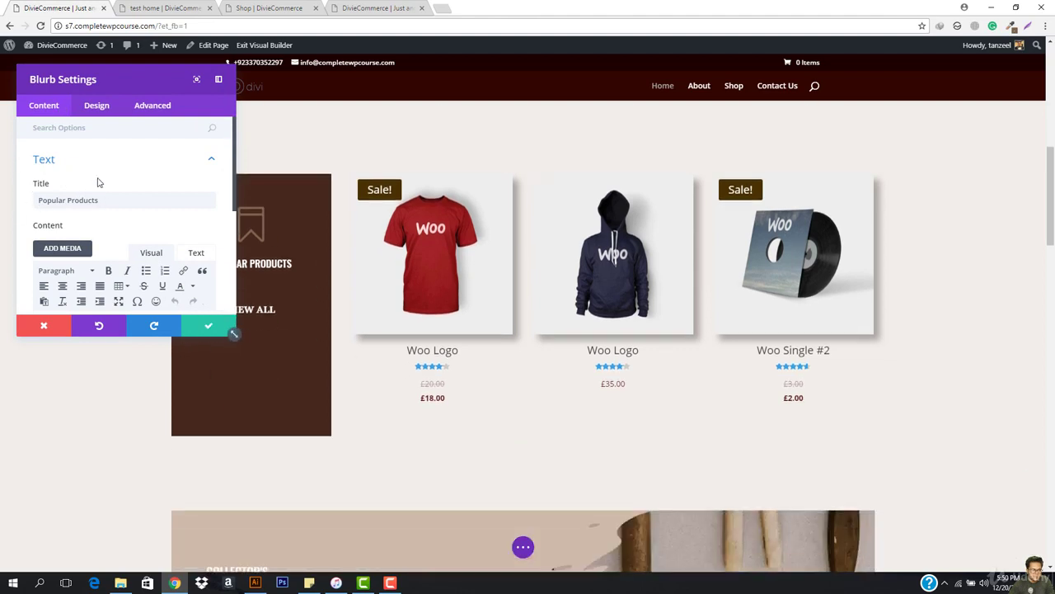
pyautogui.scroll(-3, 123, 222)
pyautogui.click(94, 249)
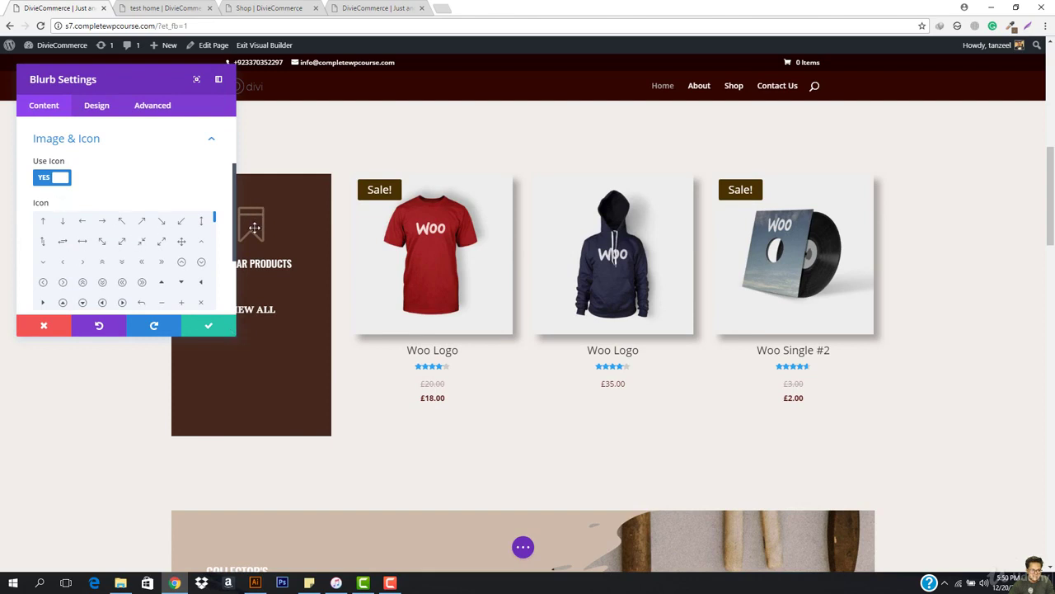
pyautogui.scroll(-5, 169, 239)
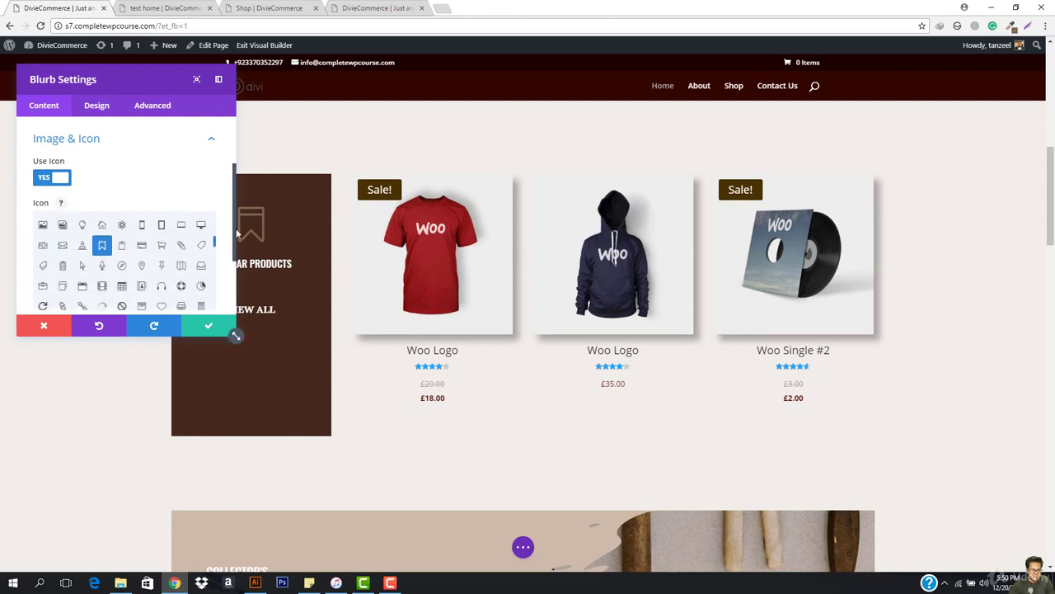
pyautogui.click(208, 325)
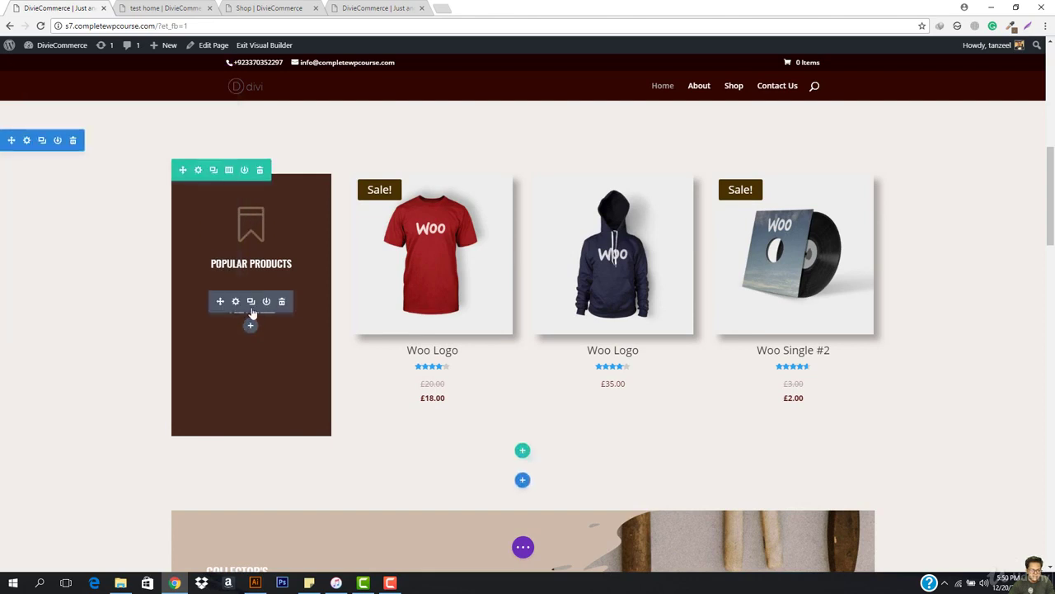
# Inspect the VIEW ALL button's design settings for background colour and border, and discard the dialog
pyautogui.click(236, 302)
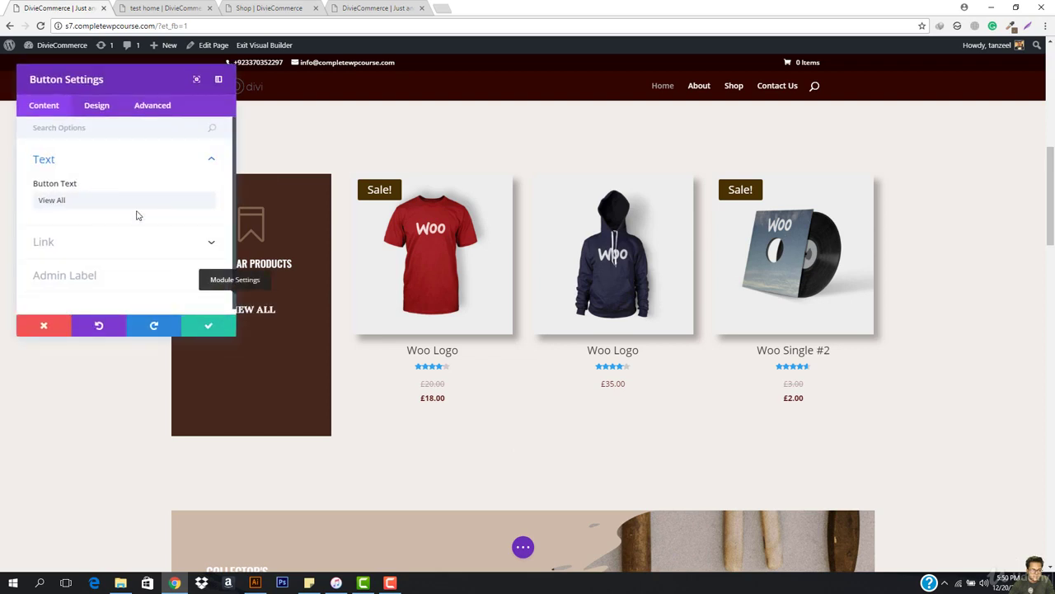
pyautogui.click(95, 106)
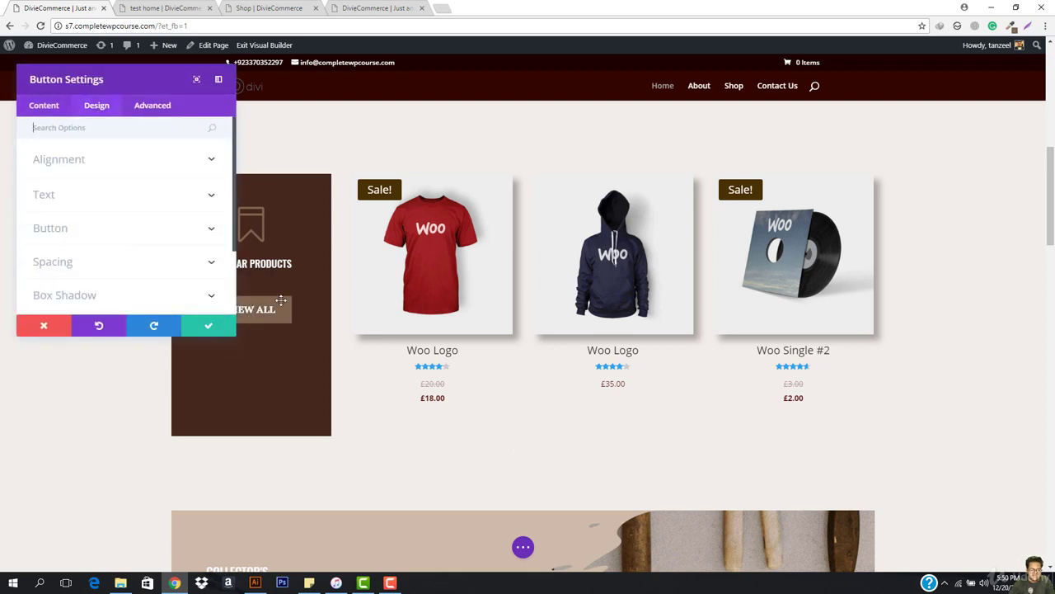
pyautogui.click(78, 229)
pyautogui.scroll(-5, 80, 231)
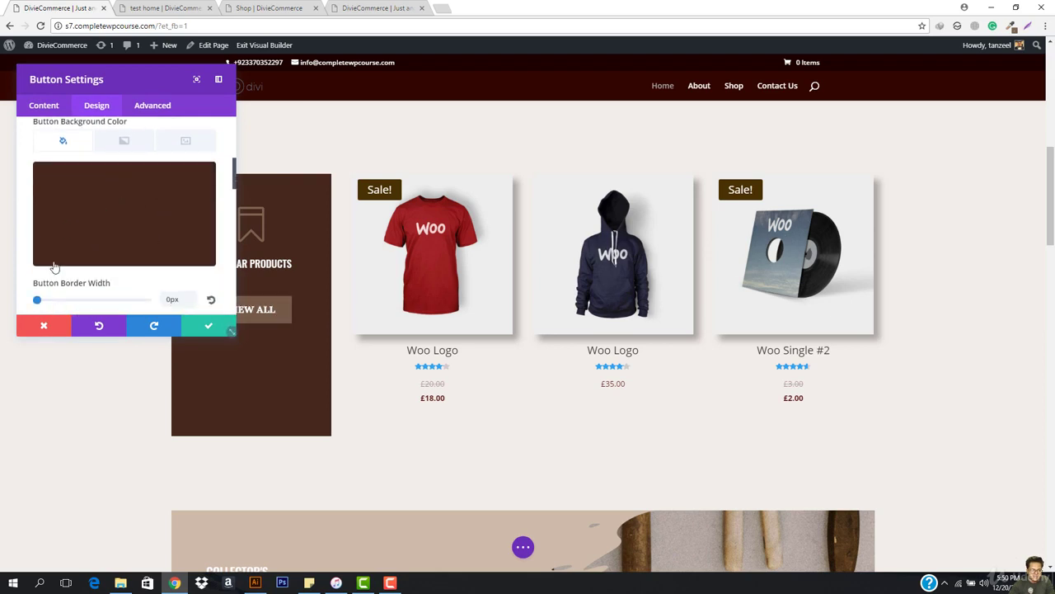
pyautogui.scroll(-2, 56, 268)
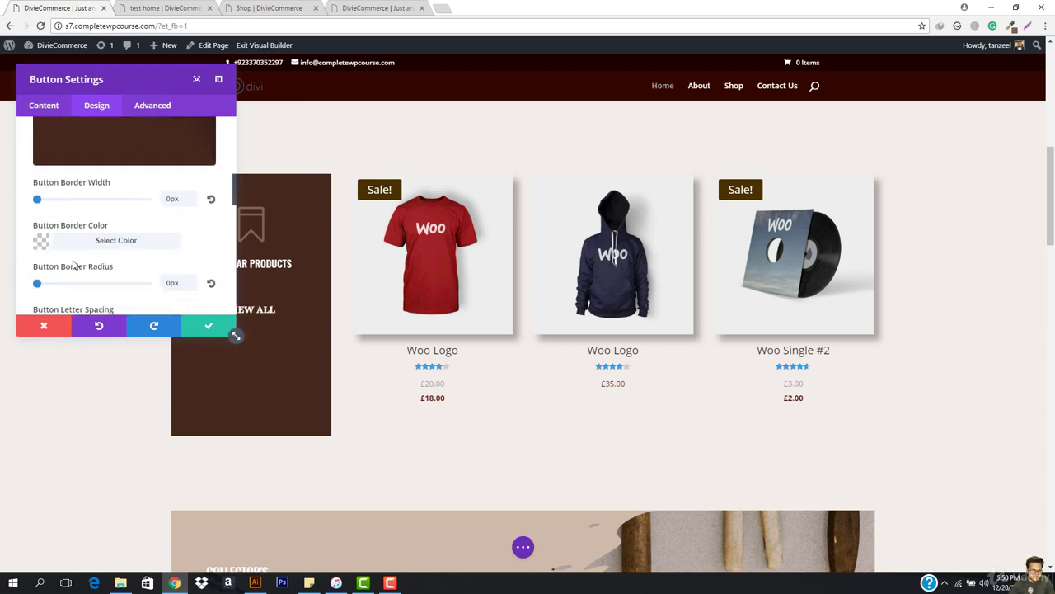
pyautogui.click(45, 328)
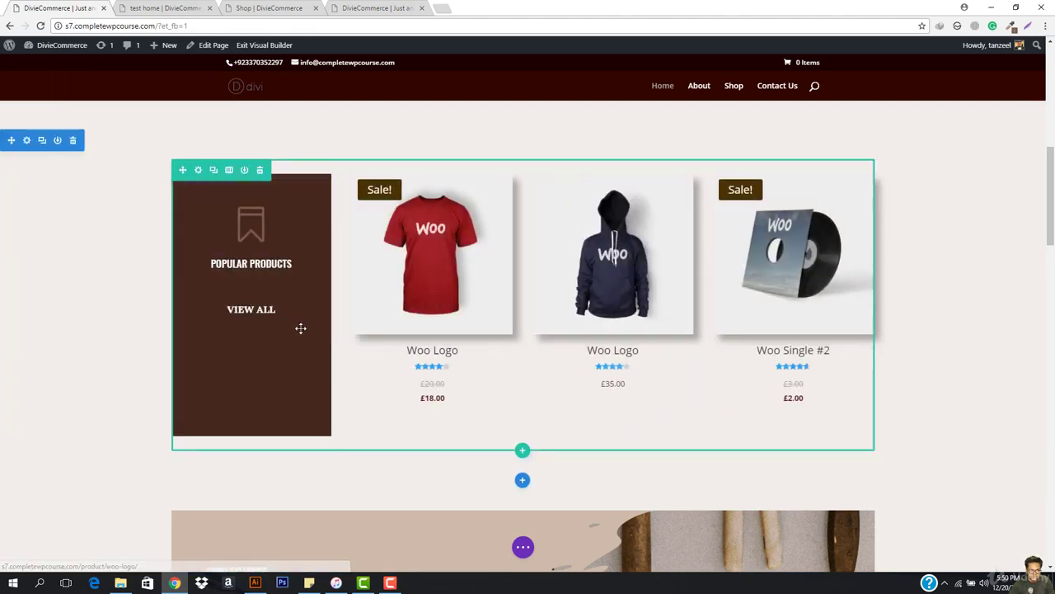
# Look over the original home page's sections from the features row down to the Antiques and Furniture row
pyautogui.scroll(-4, 301, 328)
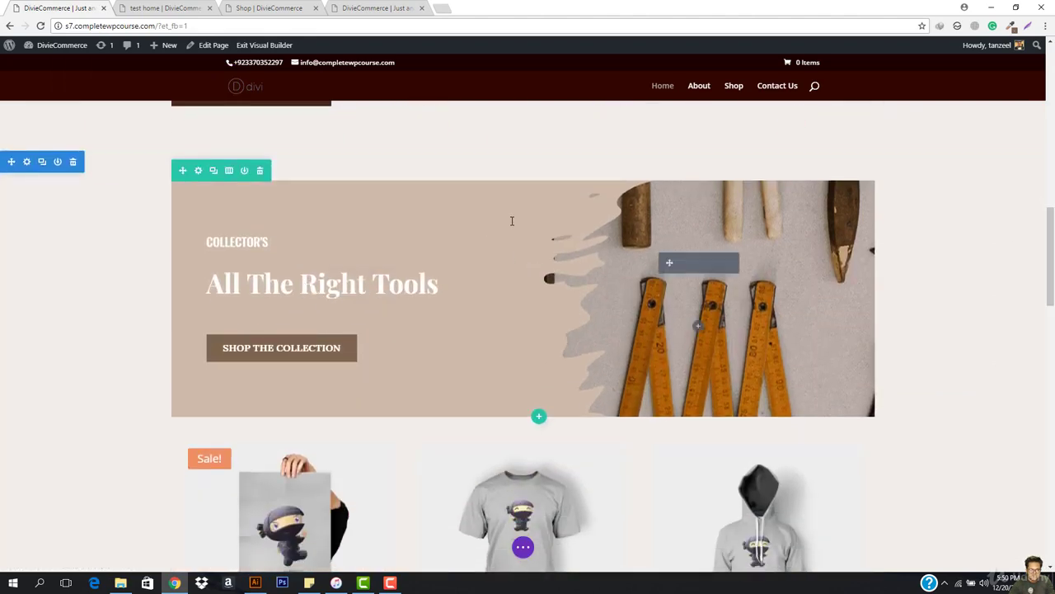
pyautogui.scroll(3, 451, 229)
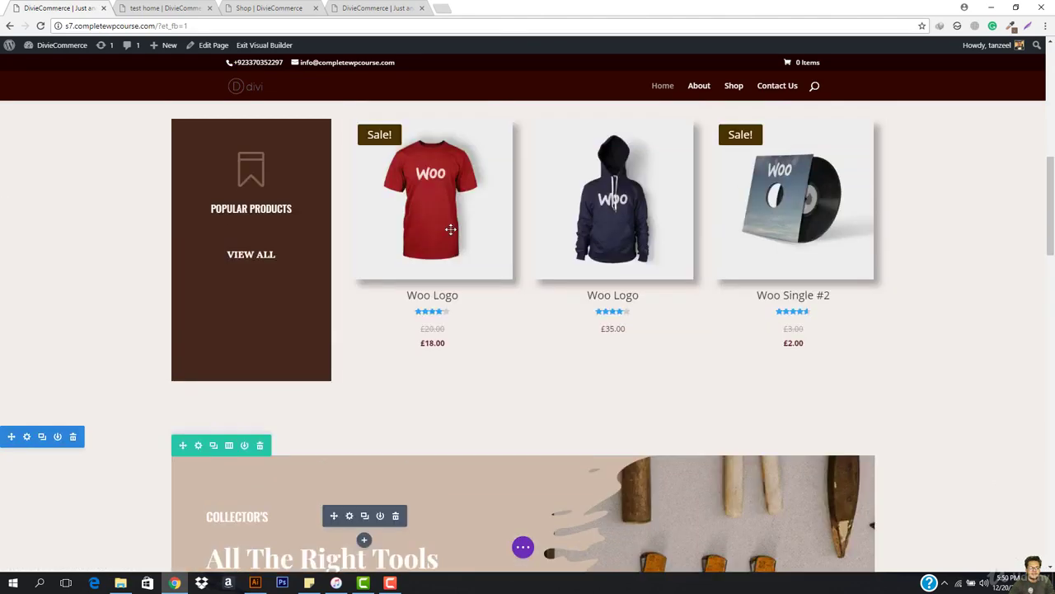
pyautogui.scroll(7, 451, 231)
pyautogui.scroll(-3, 495, 240)
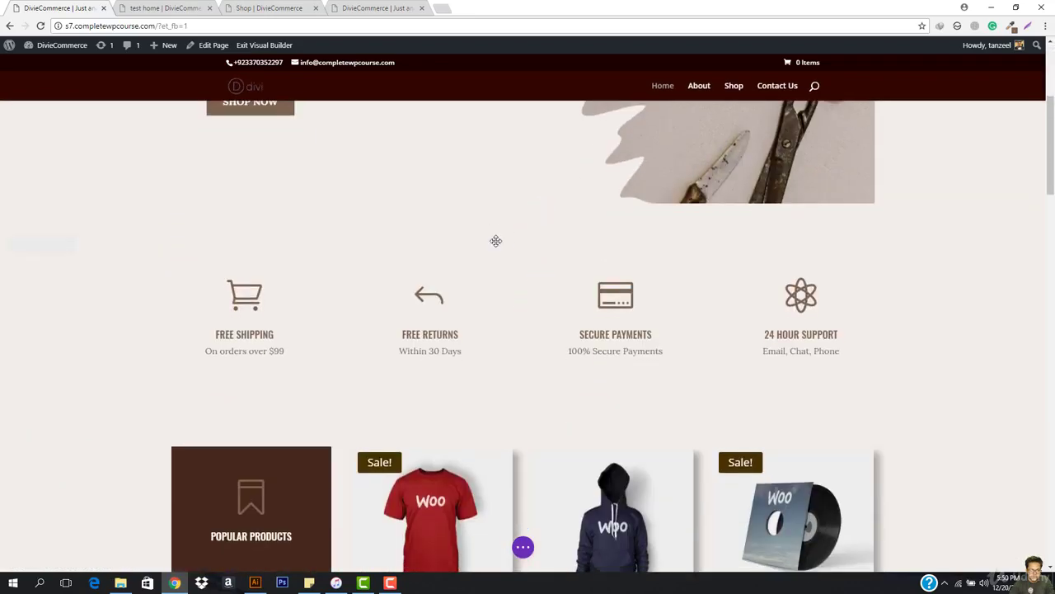
pyautogui.scroll(-5, 495, 241)
pyautogui.scroll(-1, 358, 396)
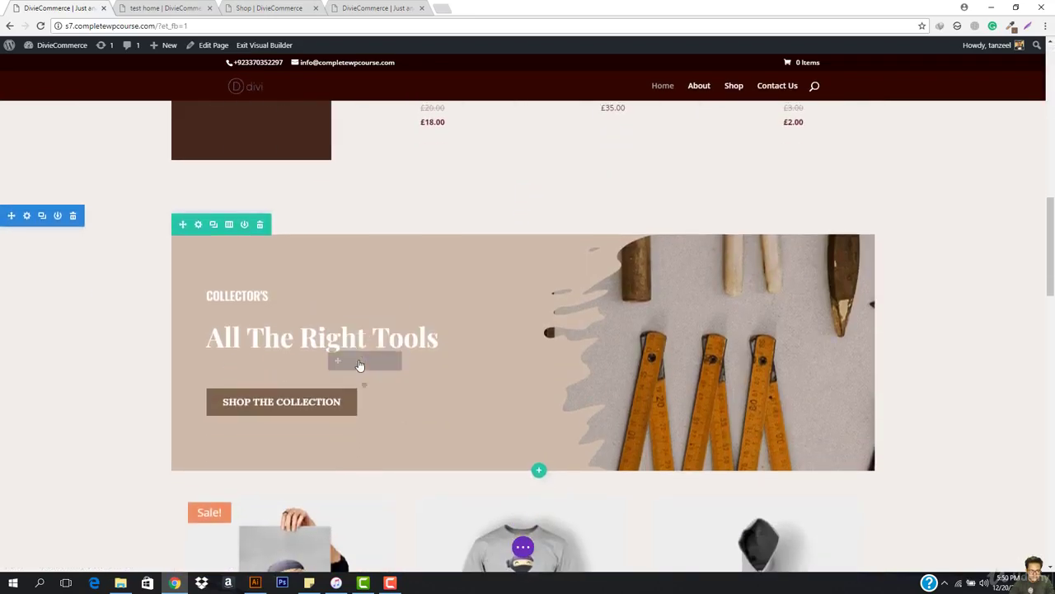
pyautogui.scroll(-4, 361, 363)
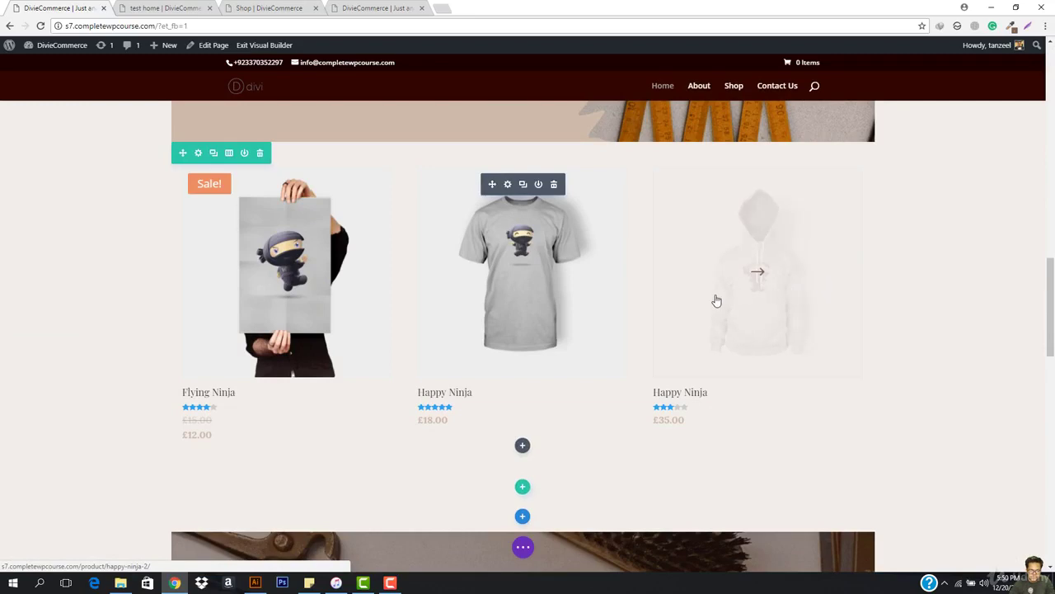
pyautogui.scroll(-5, 714, 297)
pyautogui.scroll(1, 319, 341)
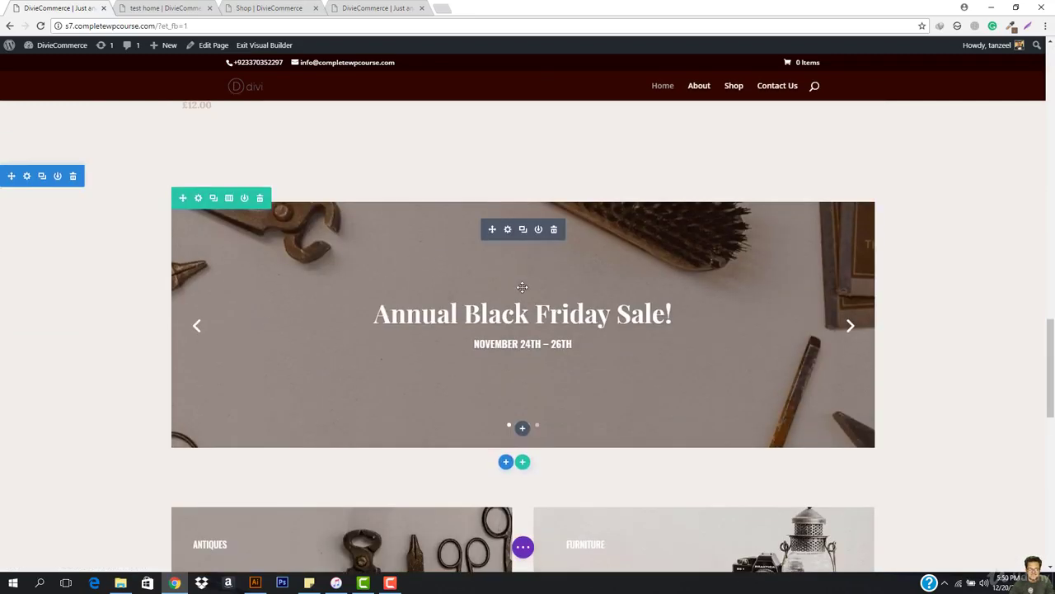
pyautogui.scroll(-4, 522, 286)
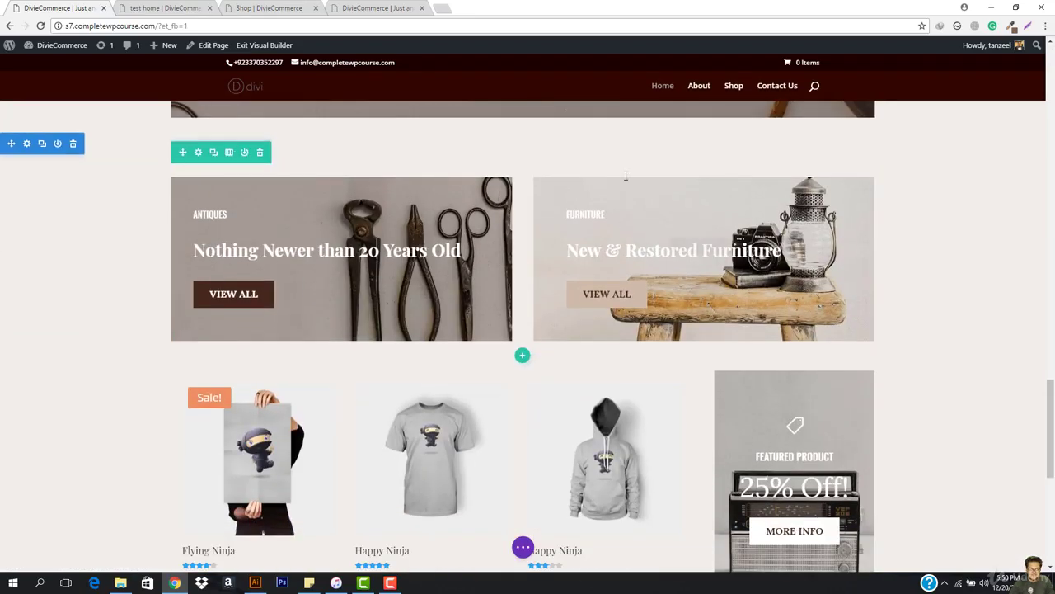
# Check the column layout of the Antiques and Furniture row and the background images set for its two columns
pyautogui.moveTo(447, 286)
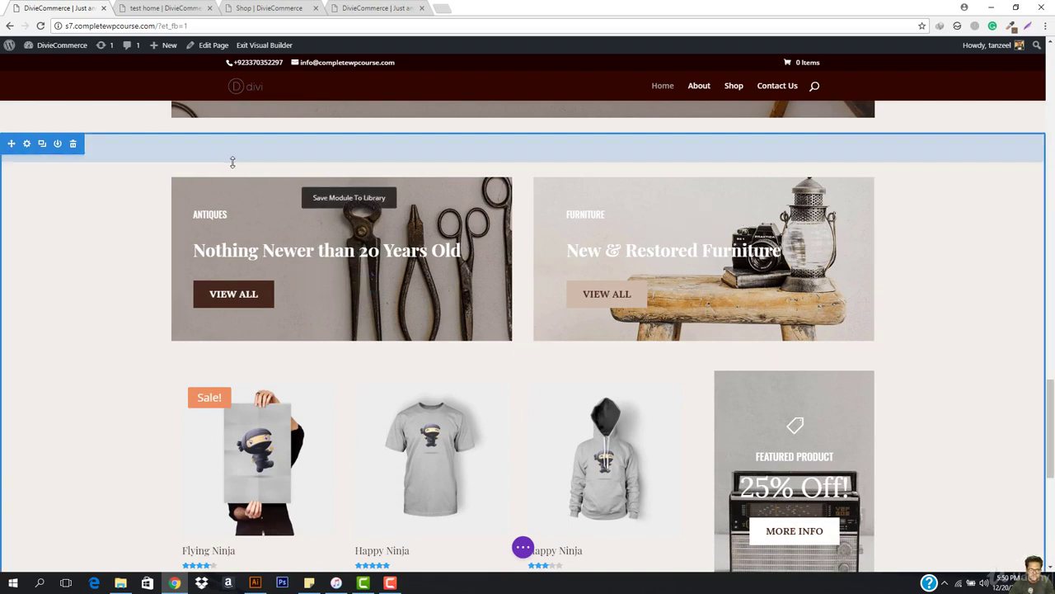
pyautogui.click(230, 153)
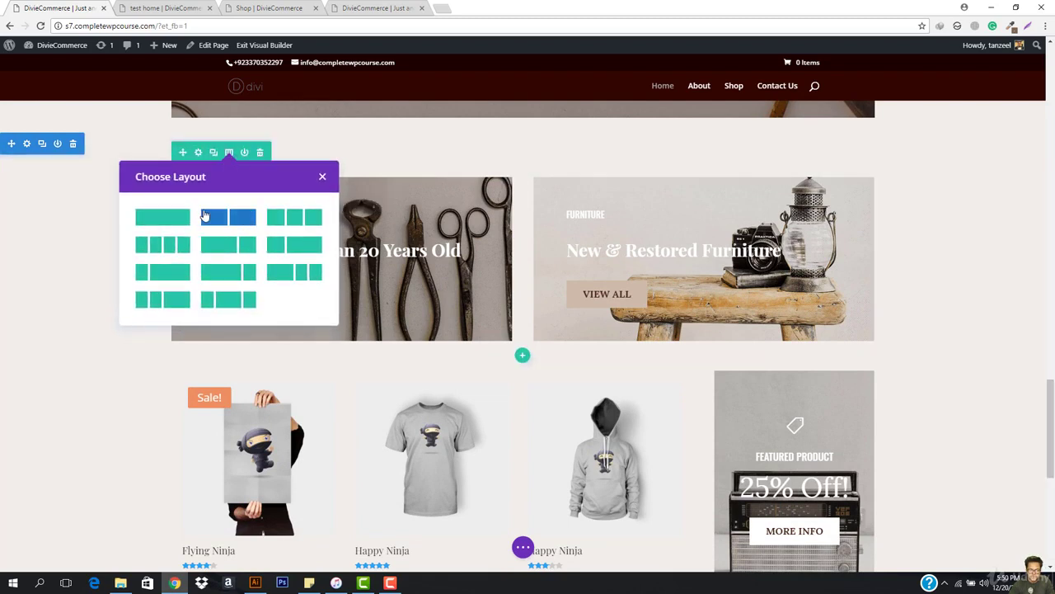
pyautogui.click(322, 178)
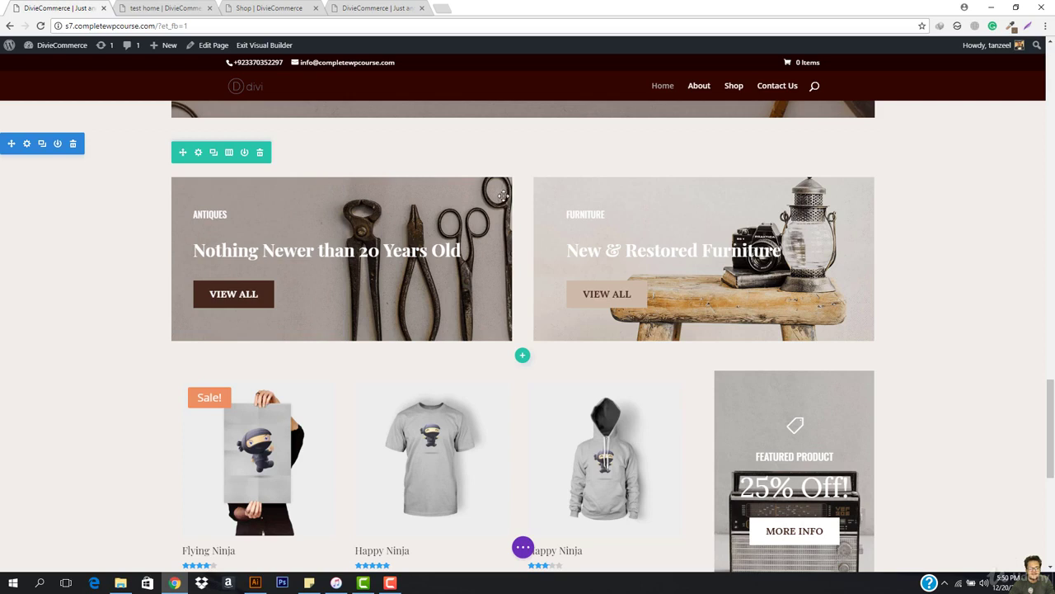
pyautogui.click(197, 152)
pyautogui.click(94, 161)
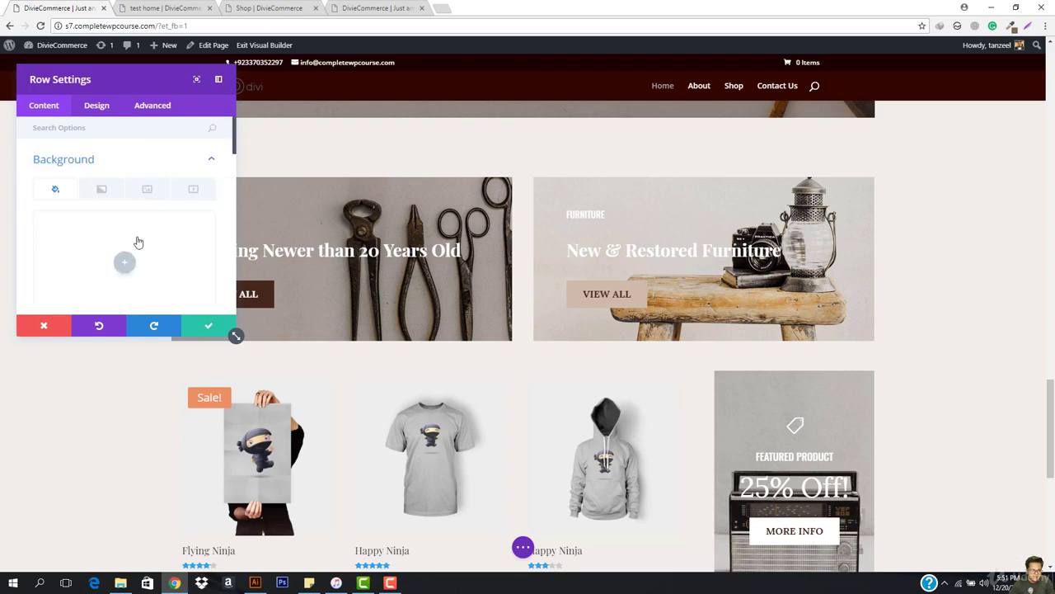
pyautogui.scroll(-3, 138, 241)
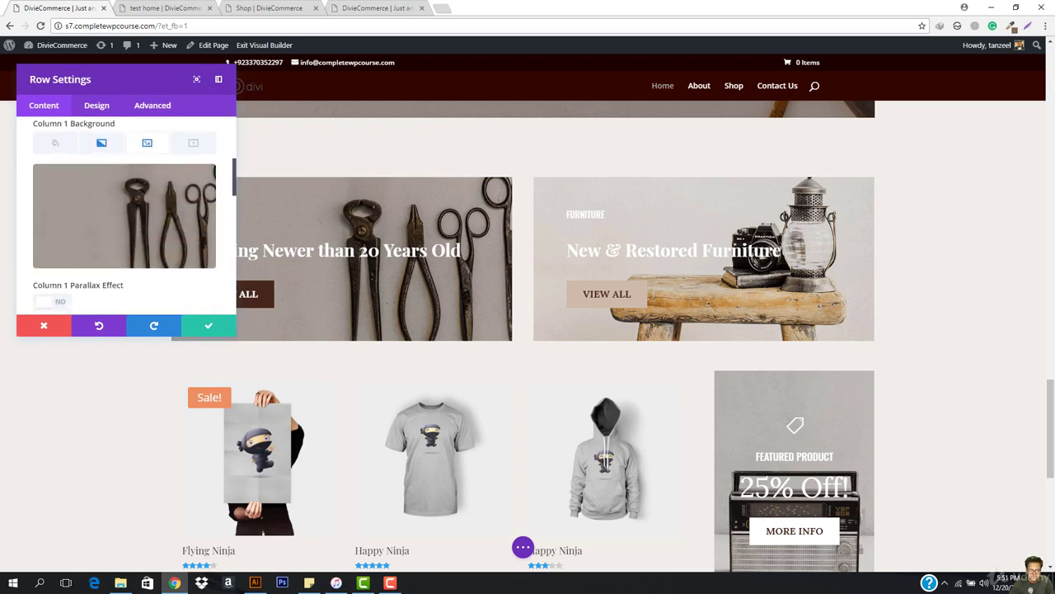
pyautogui.scroll(-8, 123, 215)
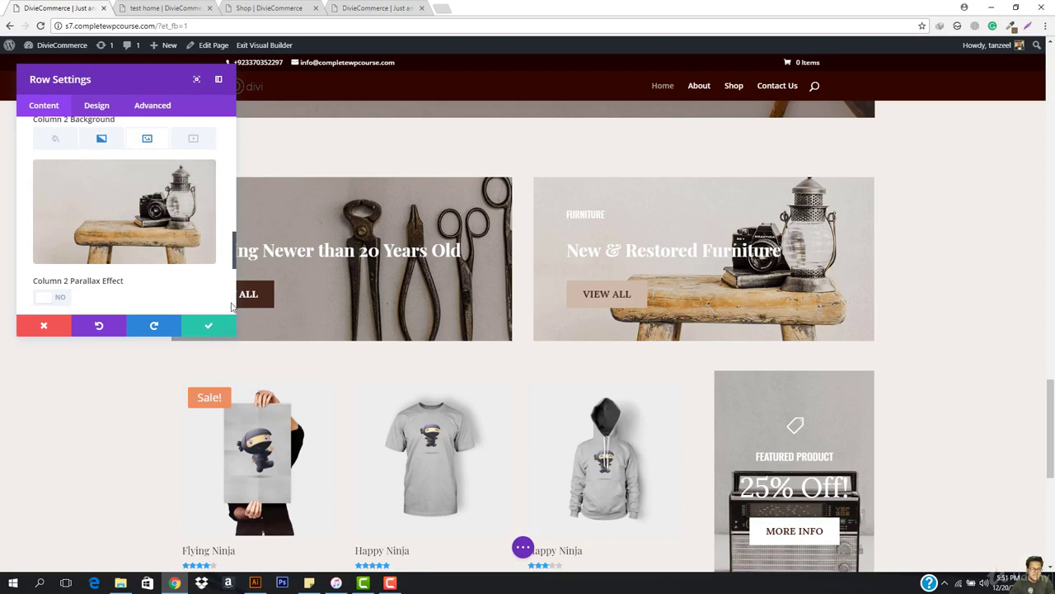
# Try the parallax effect on the row's column 2 background image and switch it off again
pyautogui.click(50, 299)
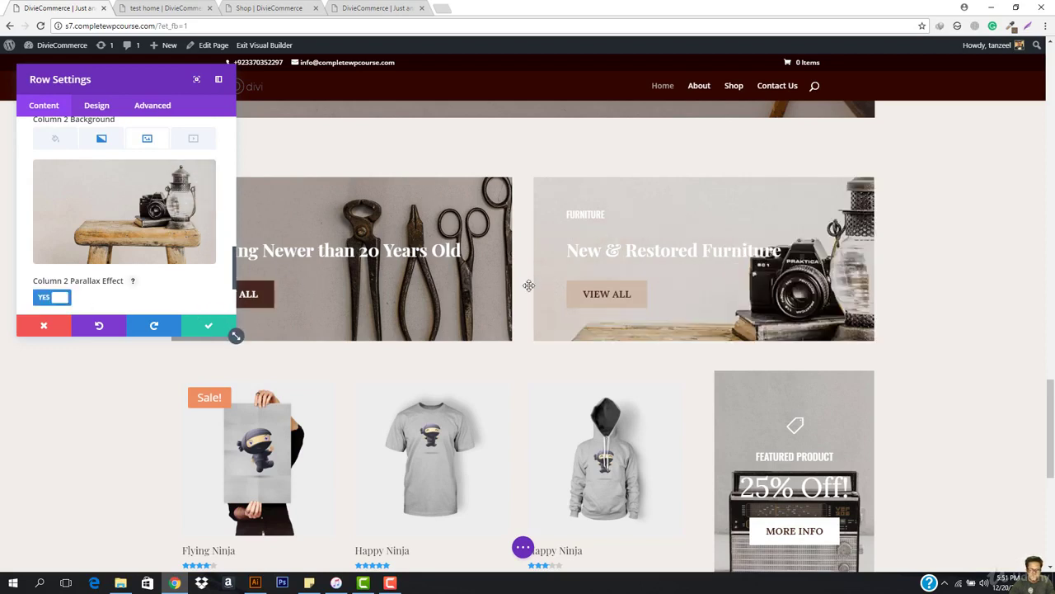
pyautogui.scroll(-1, 544, 285)
pyautogui.scroll(3, 544, 286)
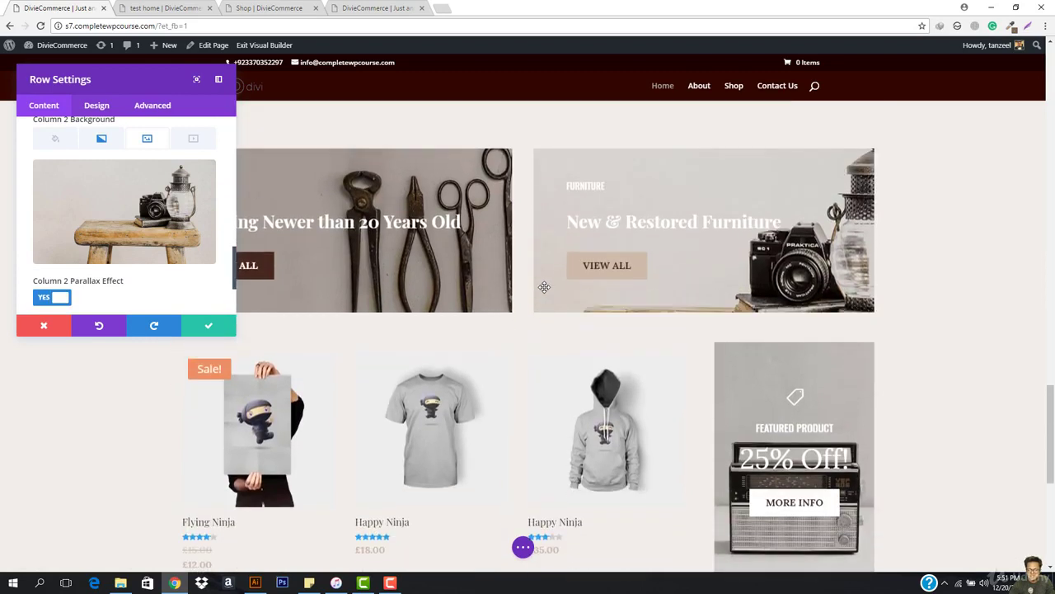
pyautogui.click(57, 298)
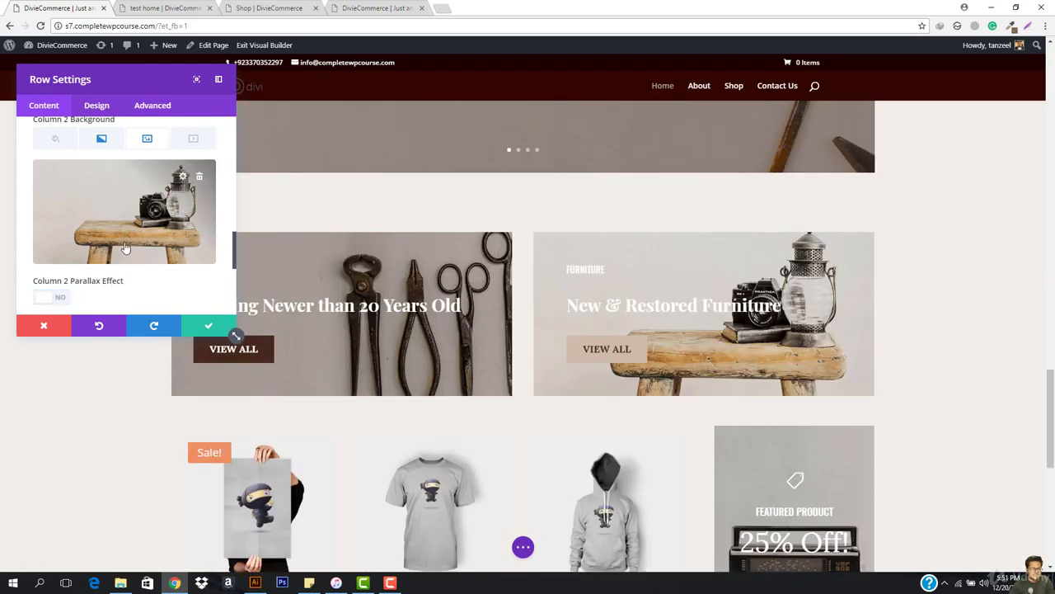
# Check the image size, position, repeat and blend settings of the row's column 2 background
pyautogui.scroll(-2, 128, 252)
pyautogui.scroll(-1, 125, 246)
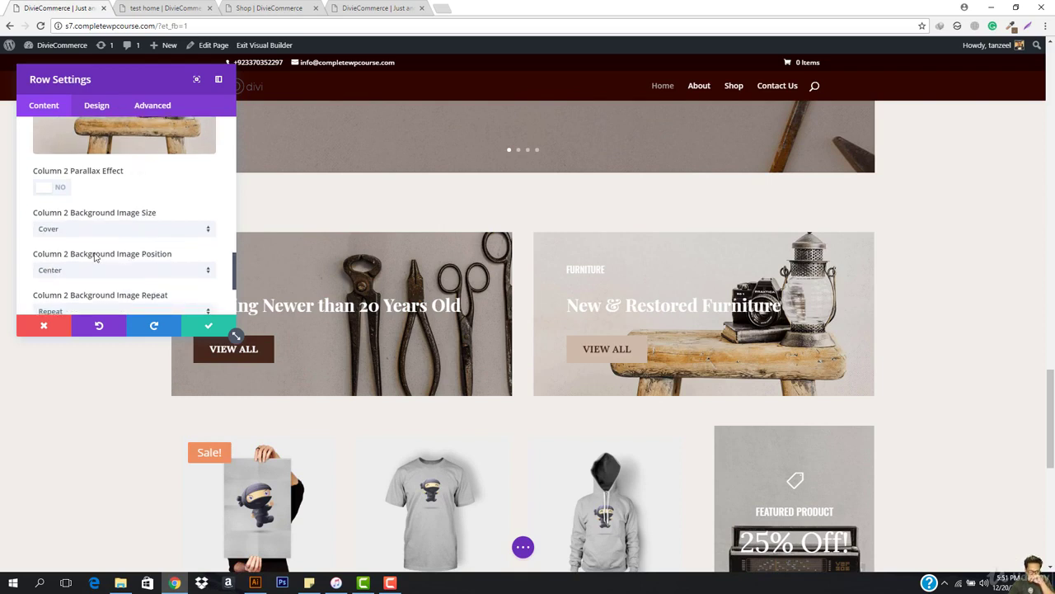
pyautogui.scroll(-1, 82, 280)
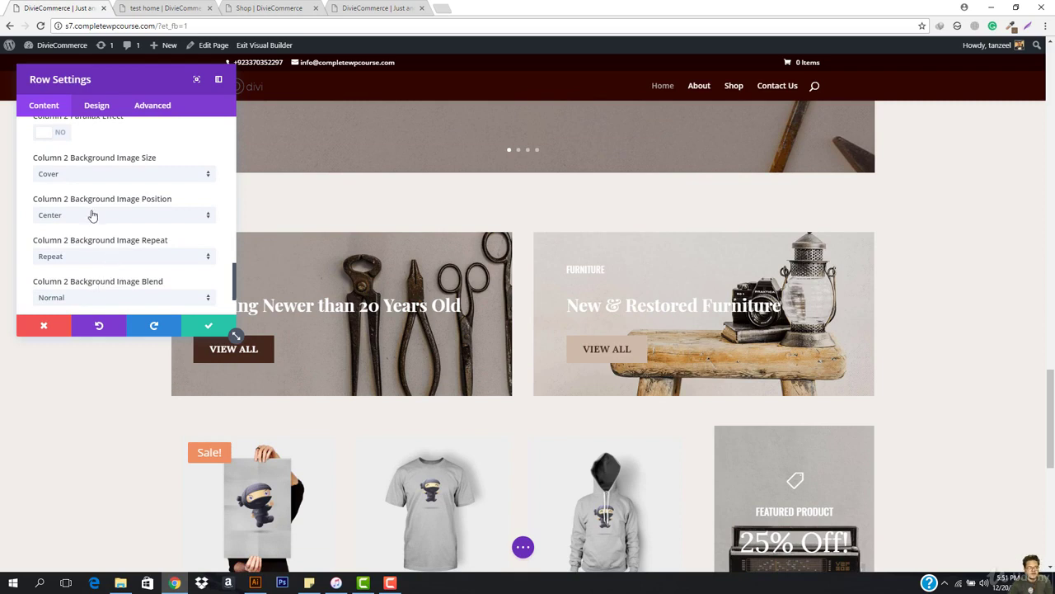
pyautogui.scroll(5, 92, 213)
pyautogui.scroll(3, 92, 214)
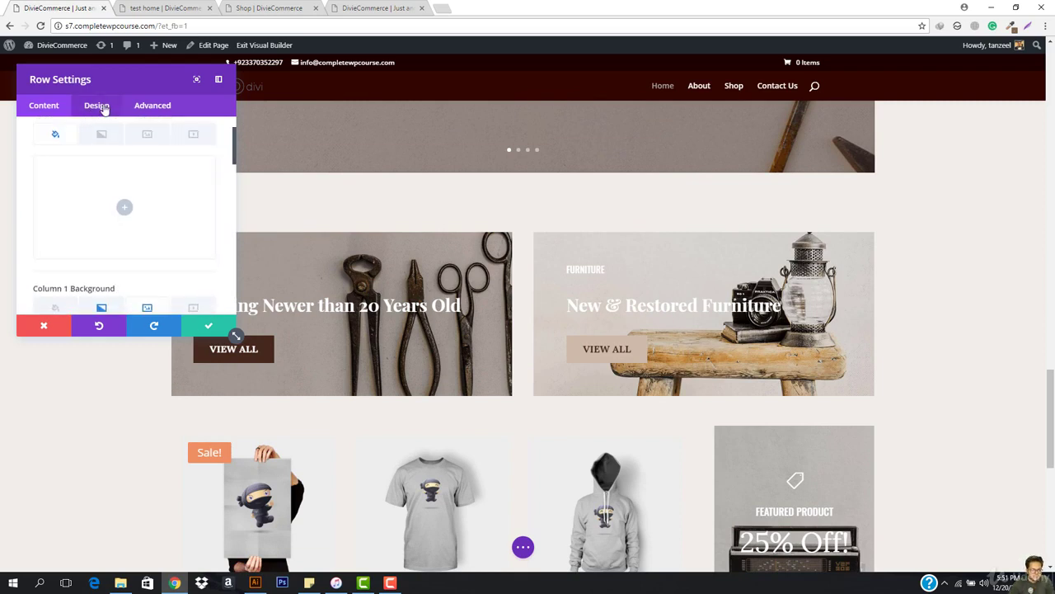
# Examine the row's spacing fields and its sizing options for custom width, gutter width and equalized column heights
pyautogui.click(96, 106)
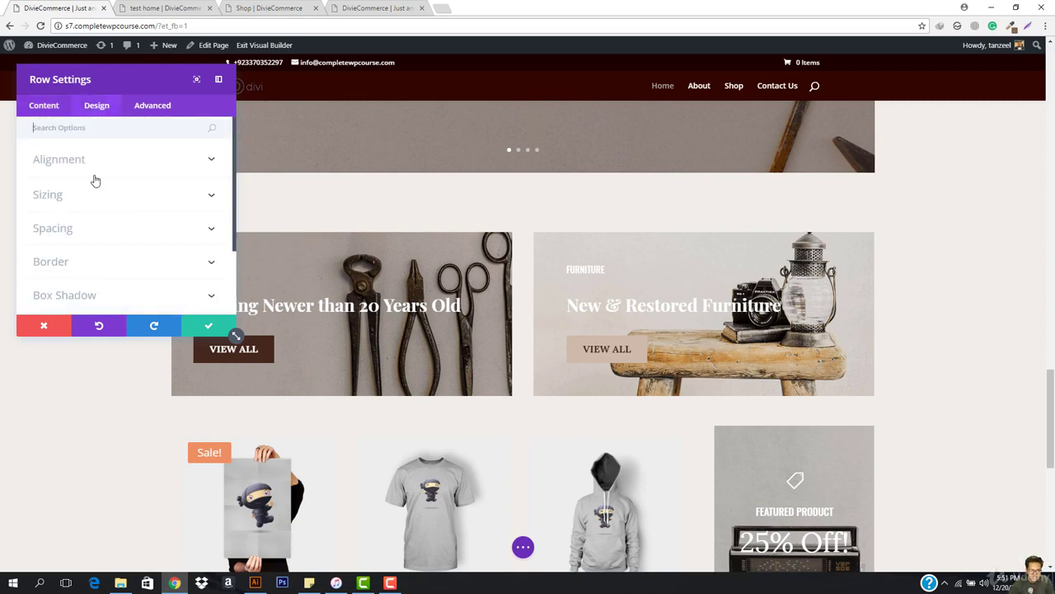
pyautogui.click(60, 231)
pyautogui.scroll(2, 68, 161)
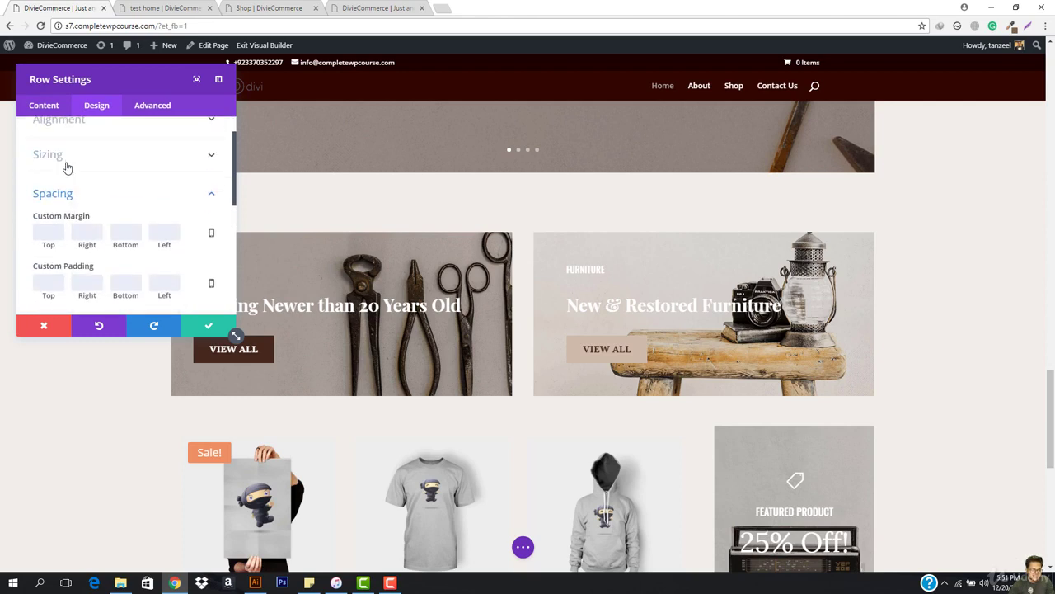
pyautogui.click(68, 162)
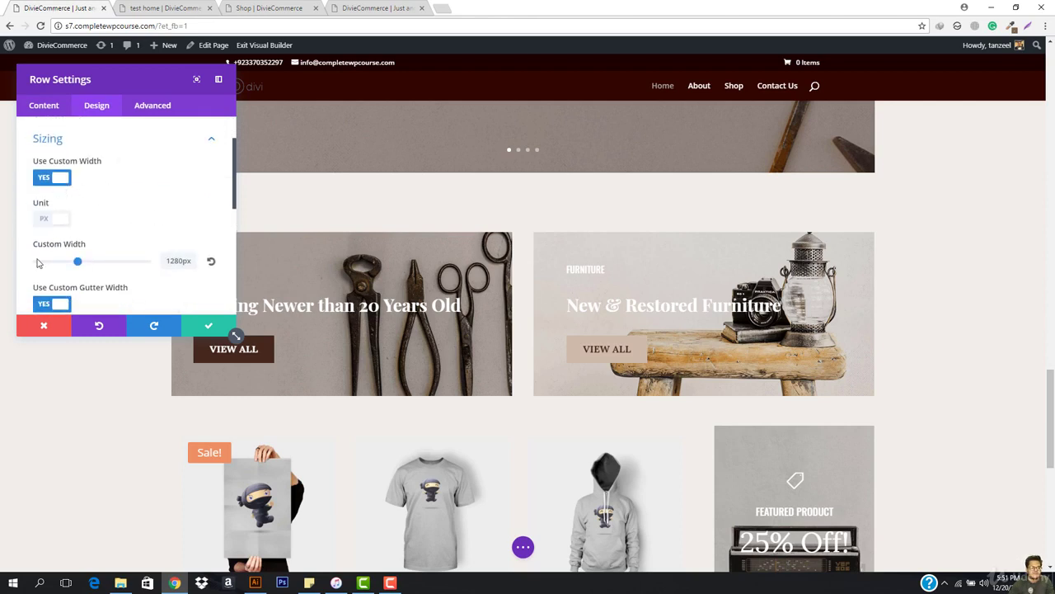
pyautogui.scroll(-1, 107, 250)
pyautogui.scroll(-1, 86, 275)
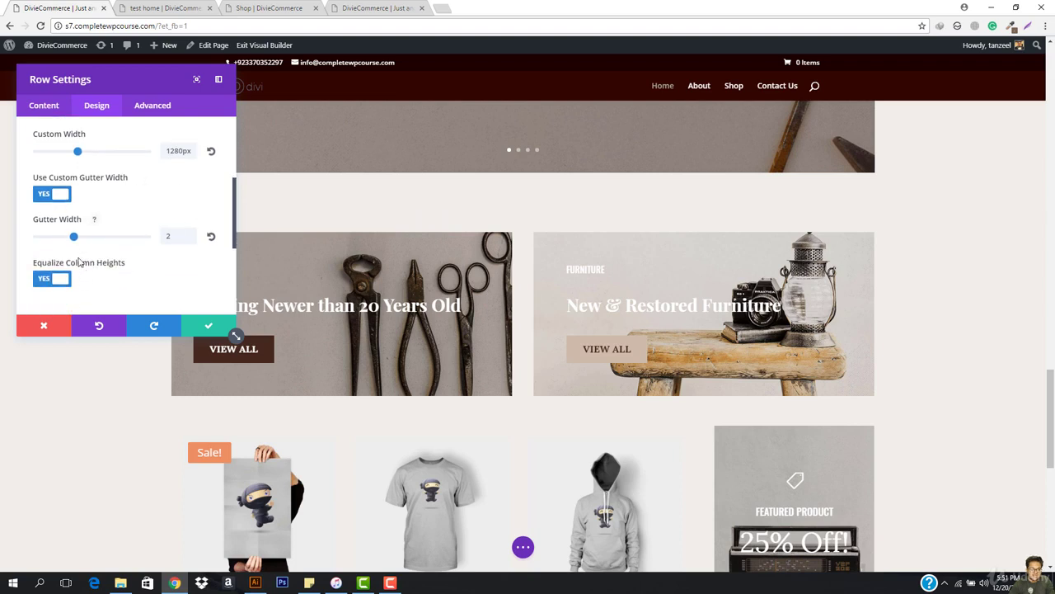
# Try a gutter width of 1 on the Antiques and Furniture row, return it to 2 and accept the row settings
pyautogui.moveTo(73, 238); pyautogui.dragTo(14, 238)
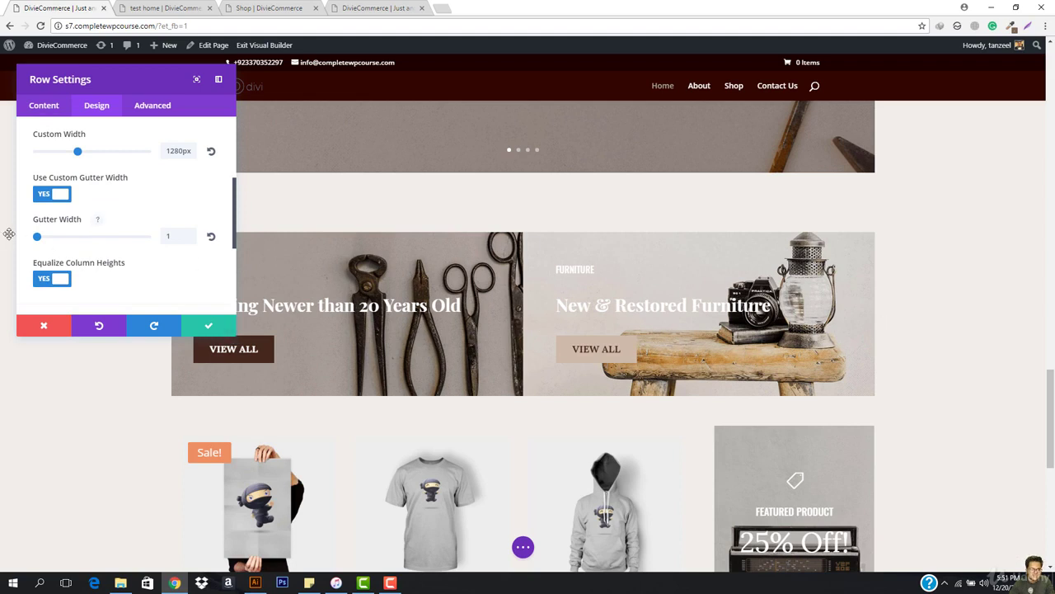
pyautogui.click(61, 238)
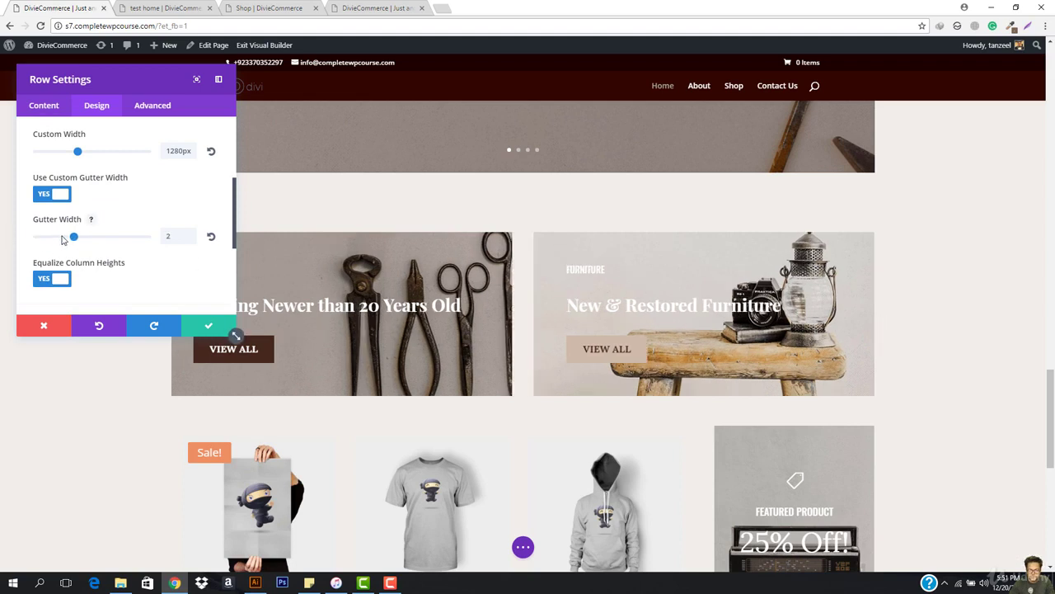
pyautogui.moveTo(73, 238)
pyautogui.mouseDown()
pyautogui.moveTo(145, 235)
pyautogui.moveTo(73, 241)
pyautogui.mouseUp()
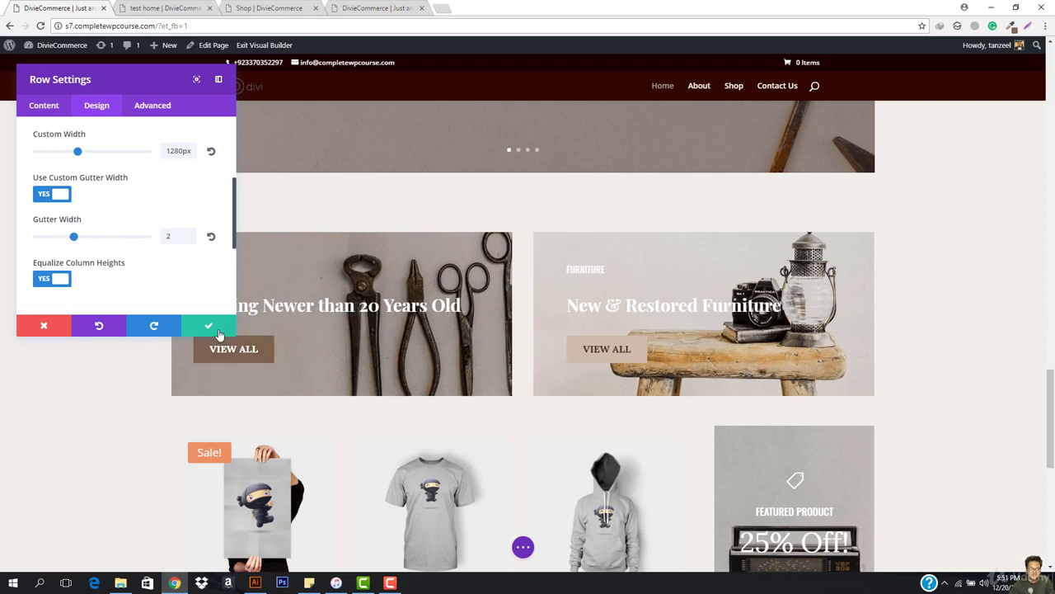
pyautogui.click(214, 327)
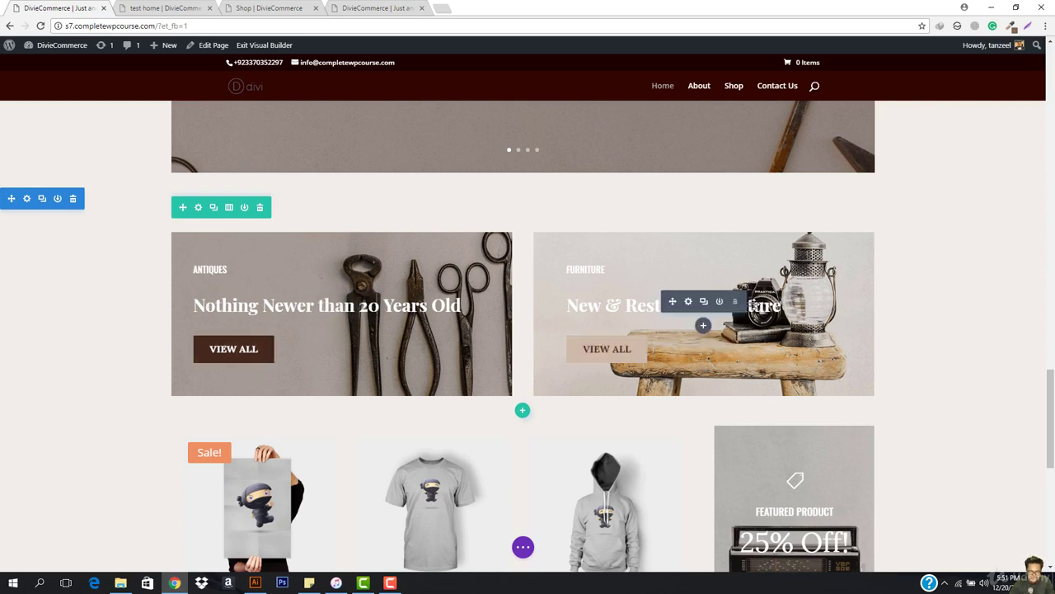
# Look over the home page's product, banner and featured product rows down to the newsletter signup section
pyautogui.scroll(-2, 684, 355)
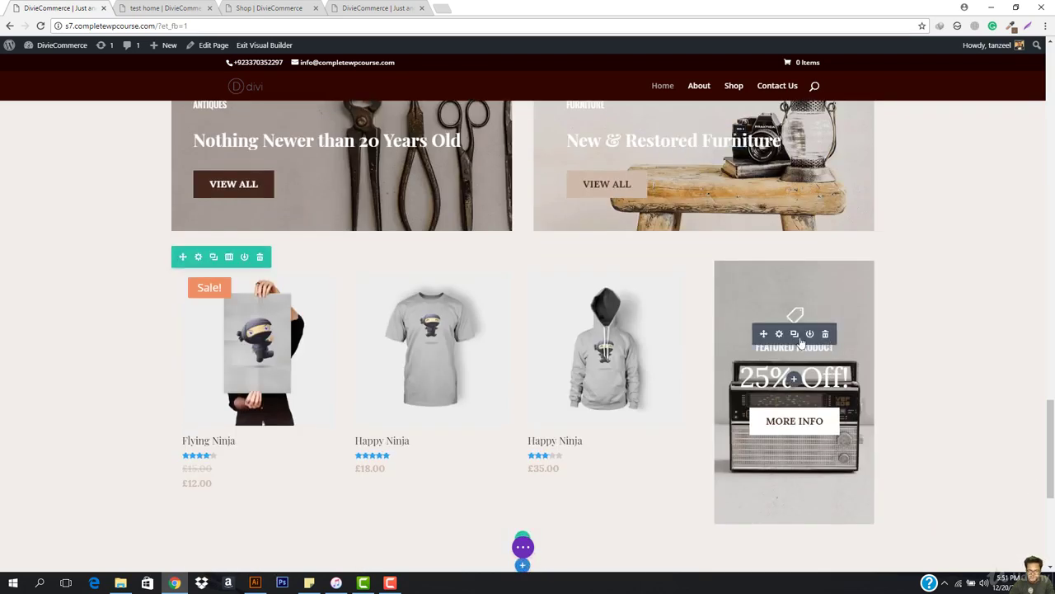
pyautogui.scroll(-1, 778, 285)
pyautogui.scroll(11, 809, 329)
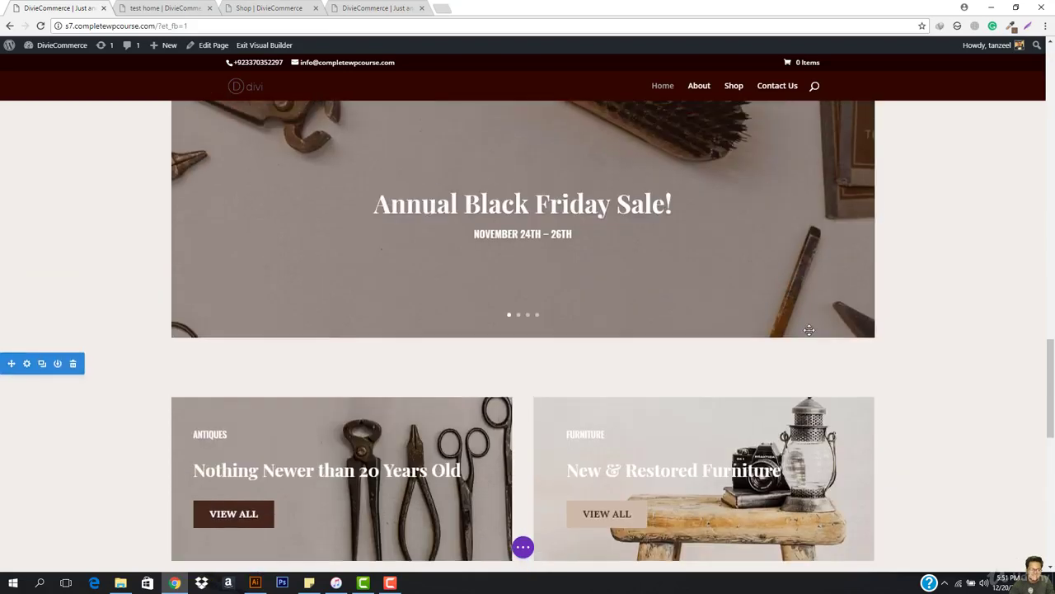
pyautogui.scroll(10, 198, 320)
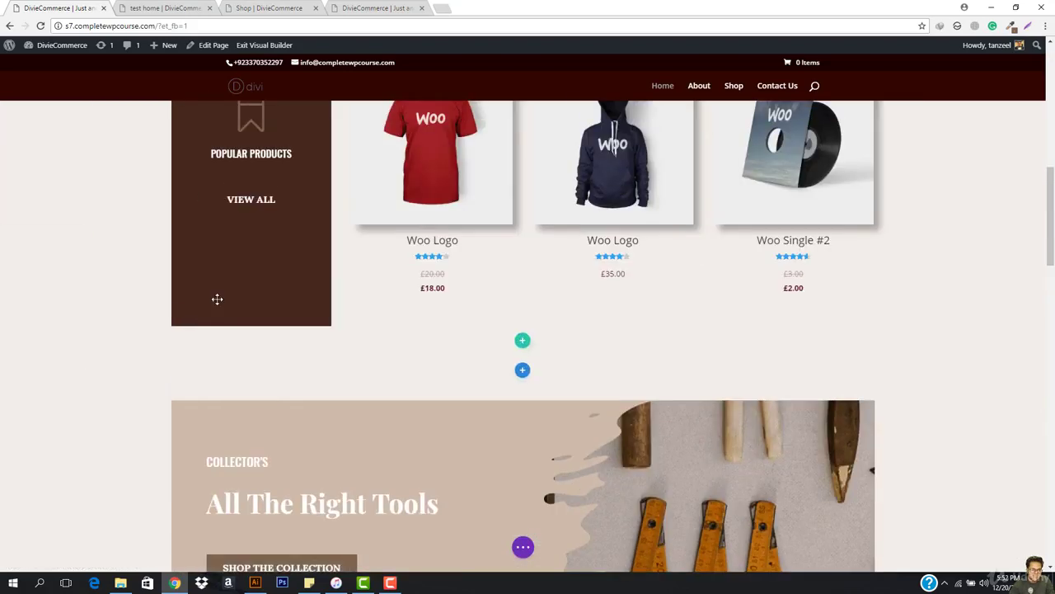
pyautogui.scroll(-10, 280, 264)
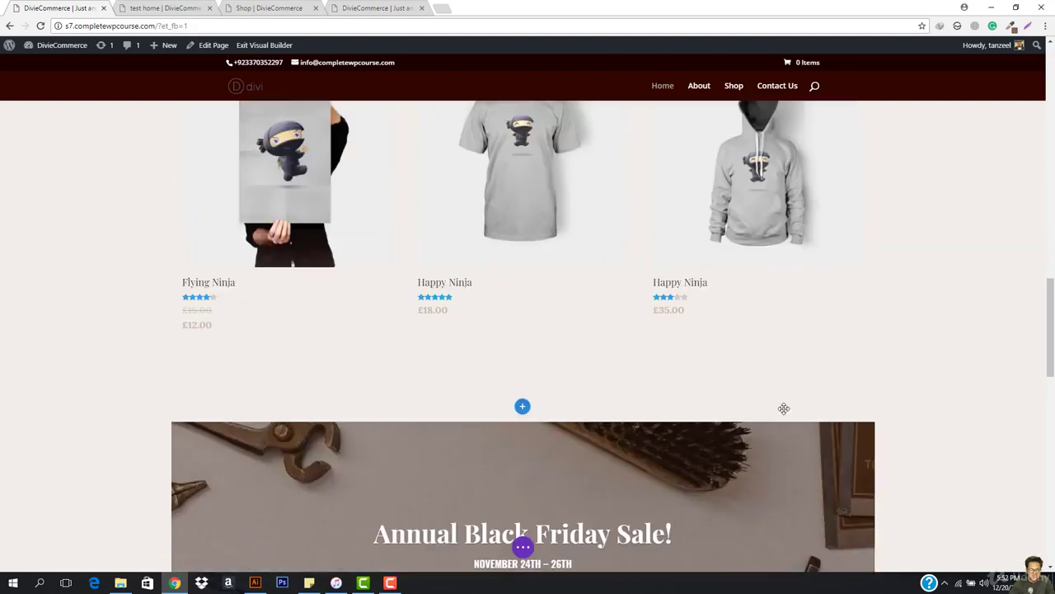
pyautogui.scroll(-6, 803, 460)
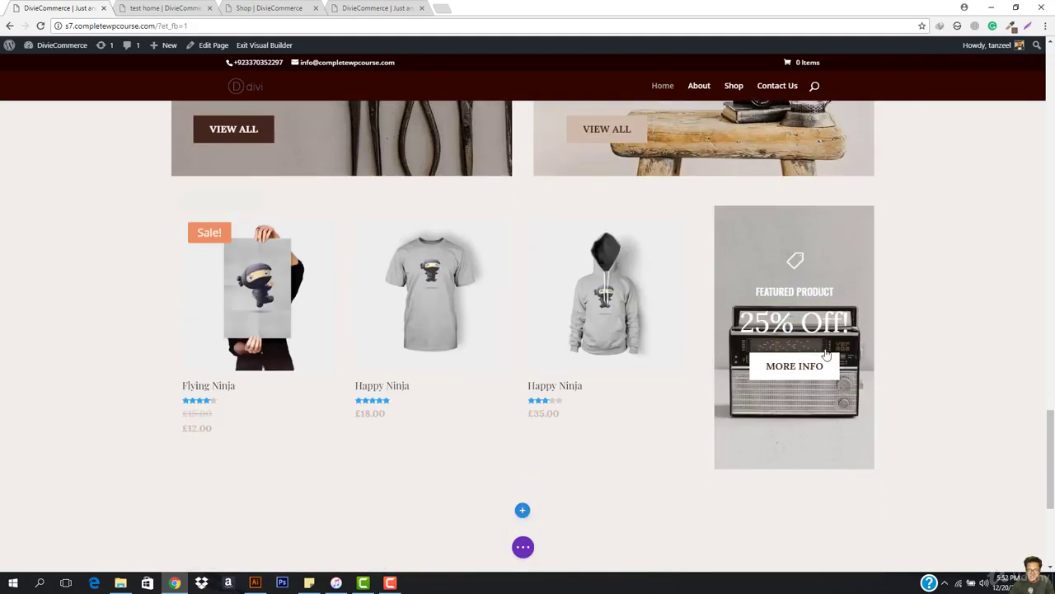
pyautogui.scroll(-3, 826, 361)
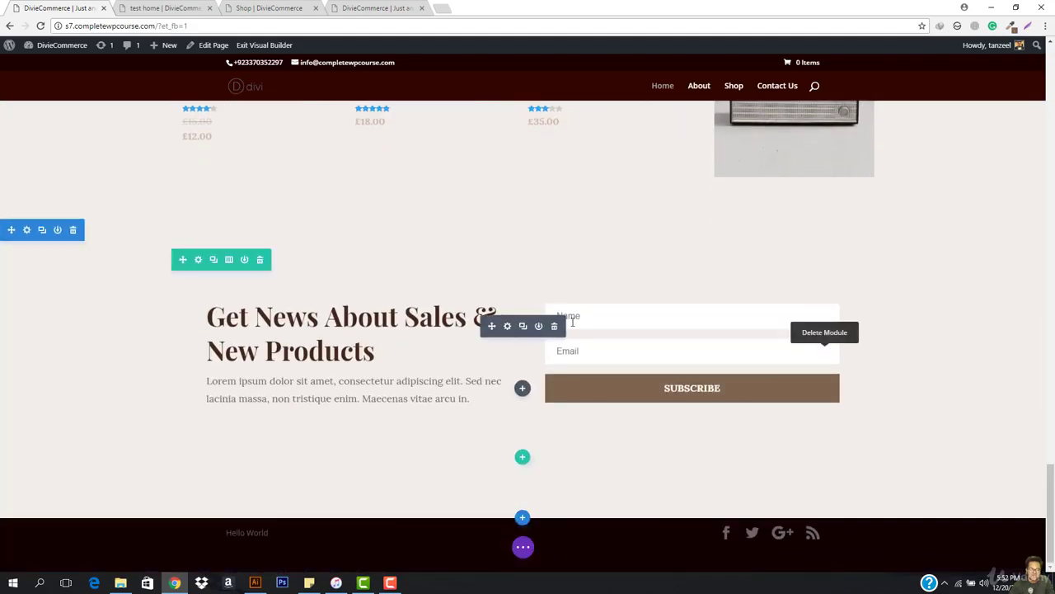
# Examine the title, button text and body content of the newsletter signup's Email Optin module
pyautogui.click(508, 326)
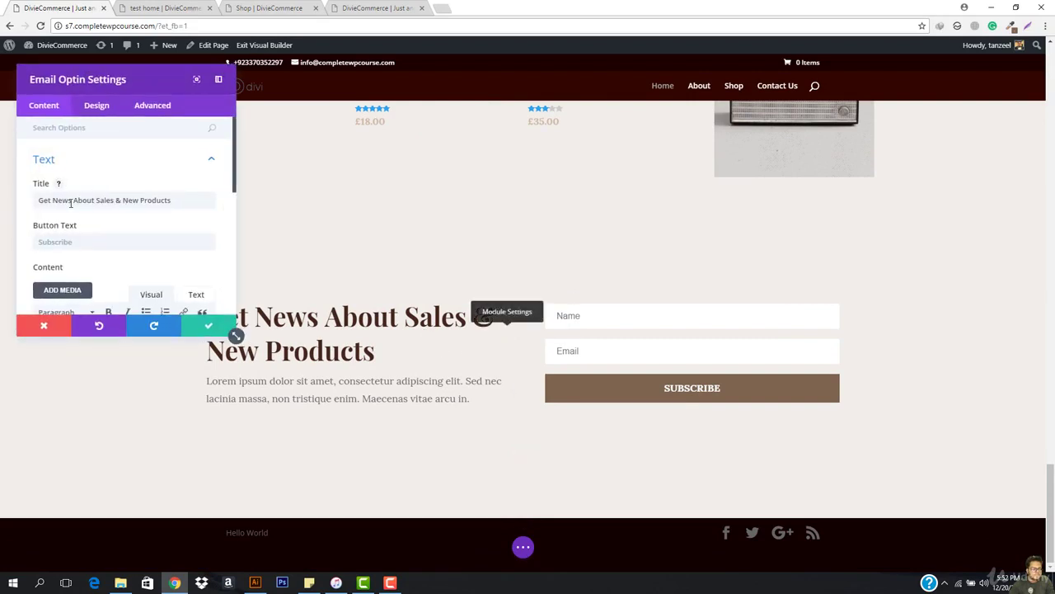
pyautogui.scroll(-3, 132, 222)
pyautogui.scroll(2, 141, 232)
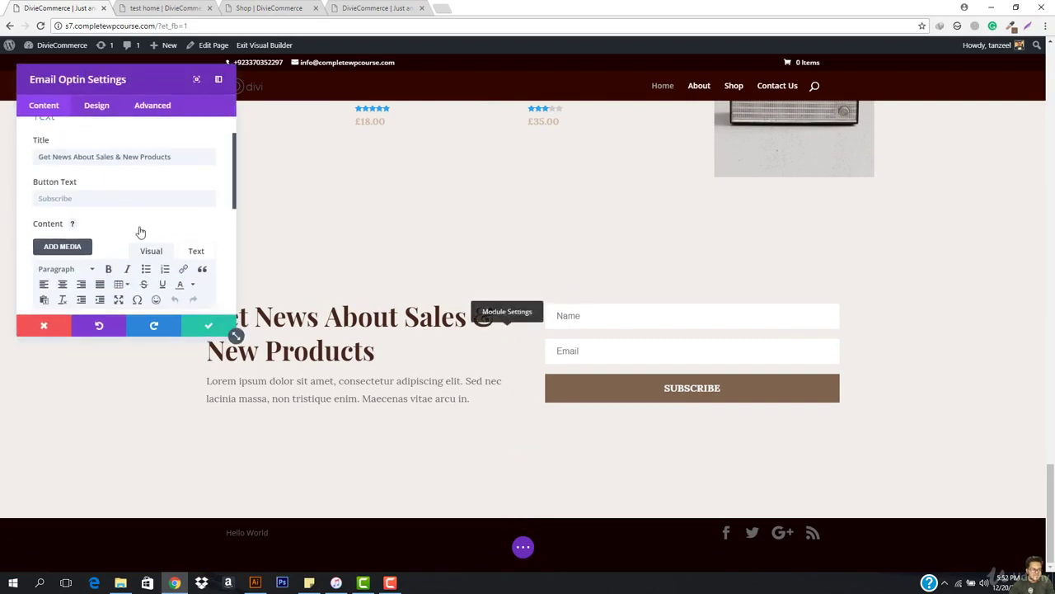
pyautogui.scroll(-2, 101, 242)
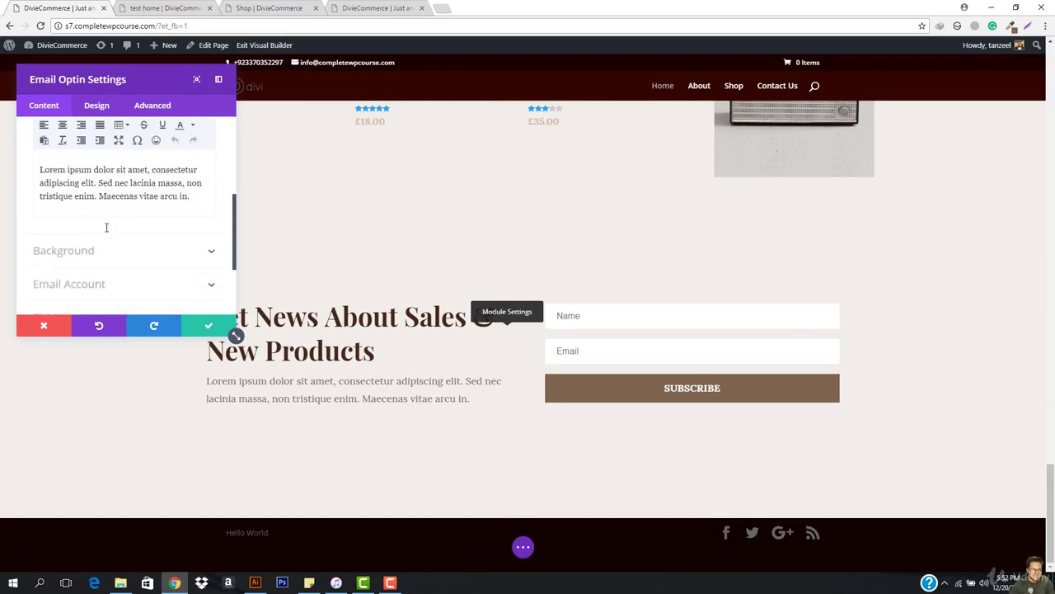
pyautogui.scroll(-4, 94, 235)
# Check the Email Optin module's success action and email account provider settings, and discard the dialog
pyautogui.click(88, 251)
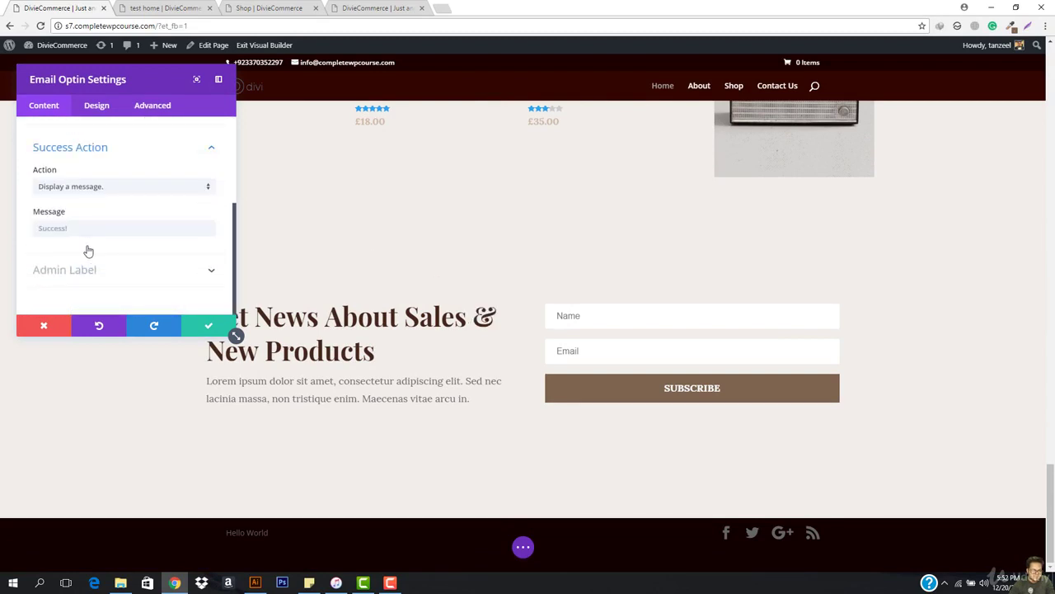
pyautogui.click(93, 157)
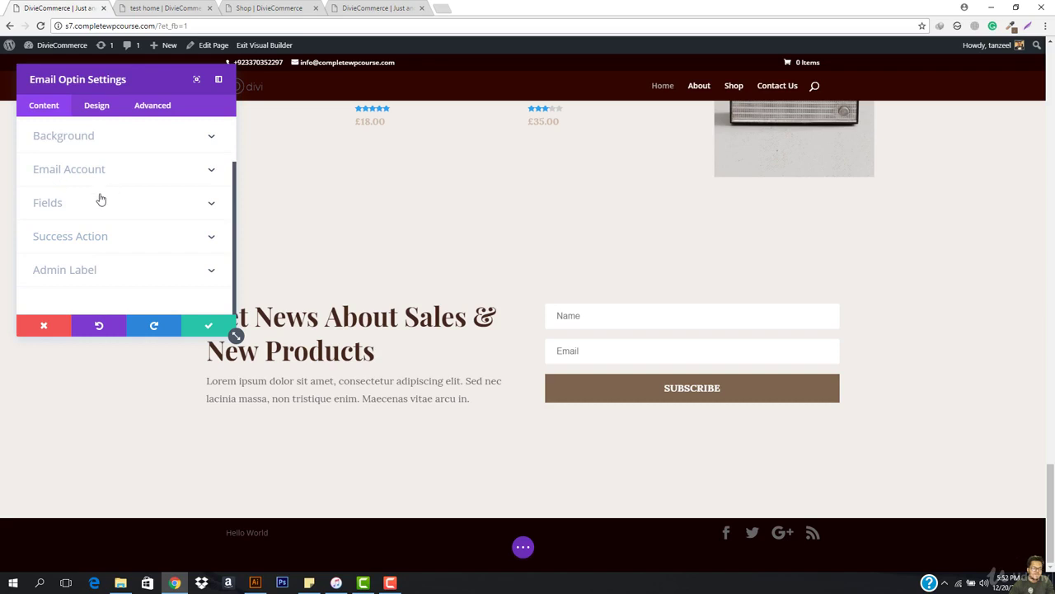
pyautogui.click(100, 200)
pyautogui.click(67, 161)
pyautogui.click(93, 167)
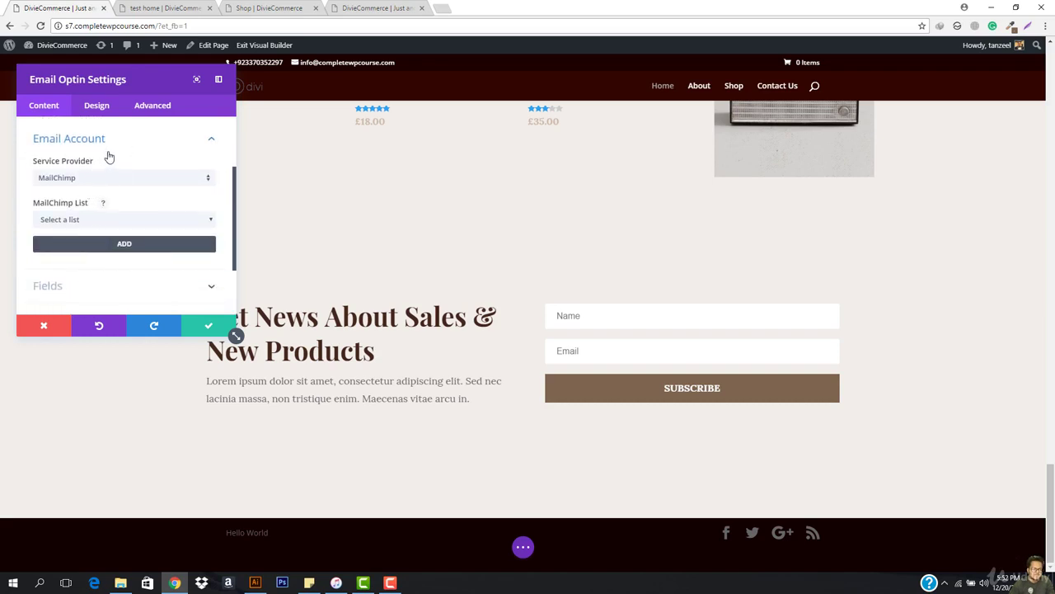
pyautogui.click(38, 328)
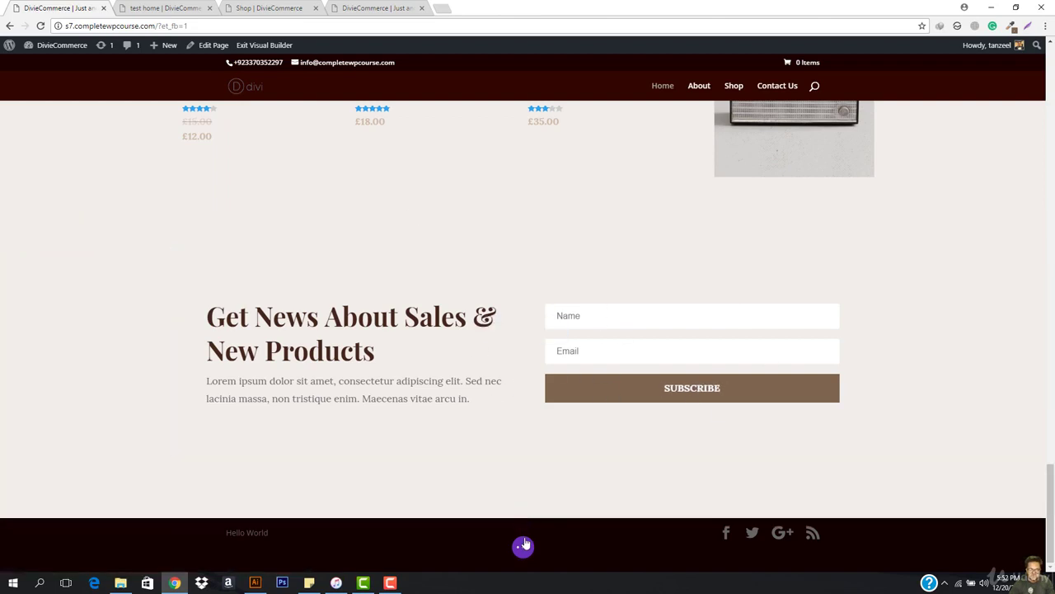
# Return to the start of the original home page and save it in the visual builder
pyautogui.scroll(4, 359, 330)
pyautogui.scroll(20, 358, 330)
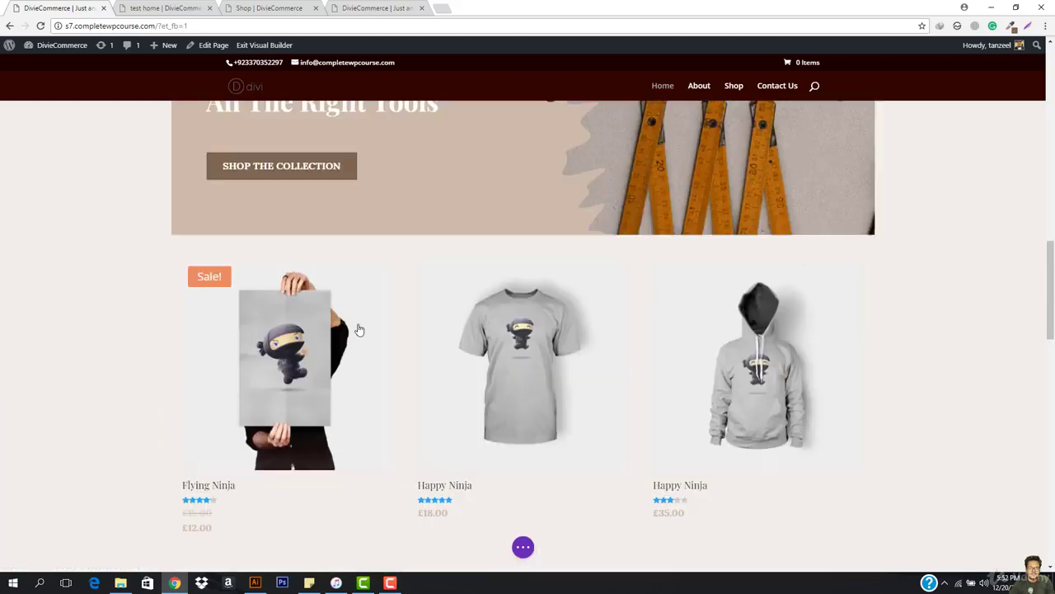
pyautogui.scroll(5, 358, 323)
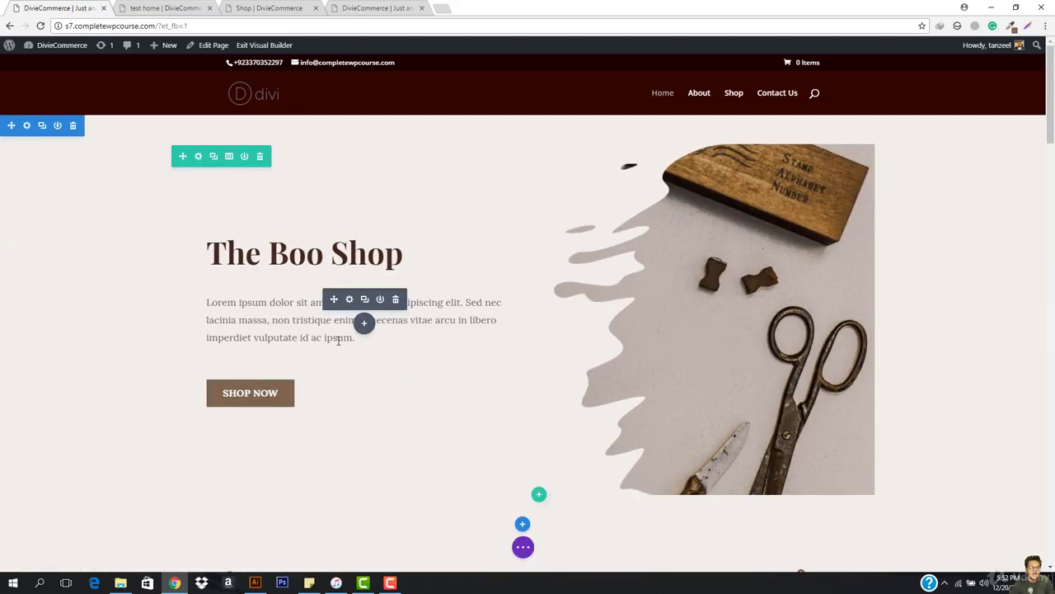
pyautogui.click(524, 550)
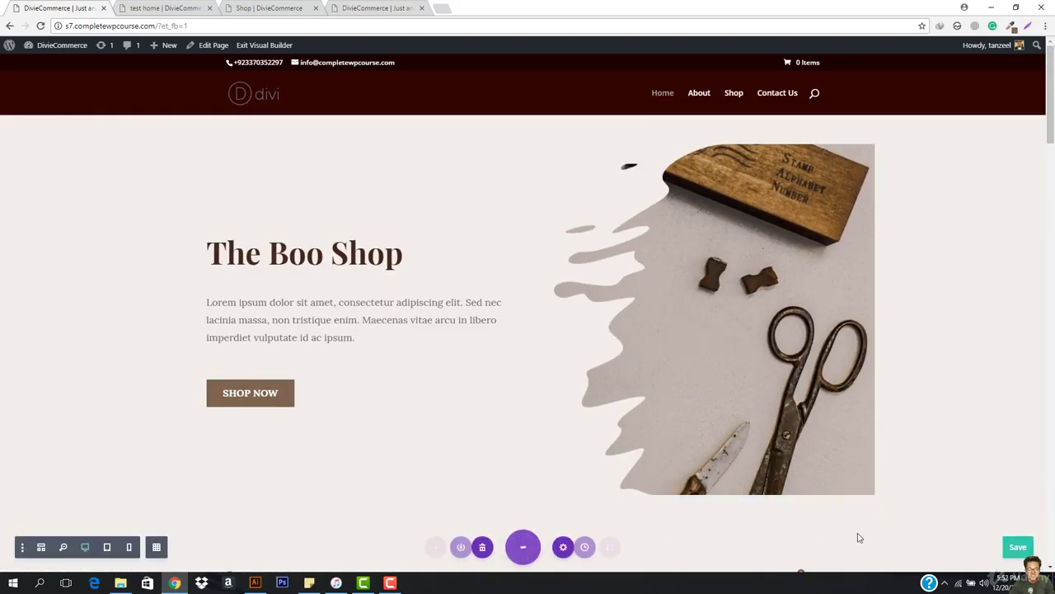
pyautogui.click(1015, 548)
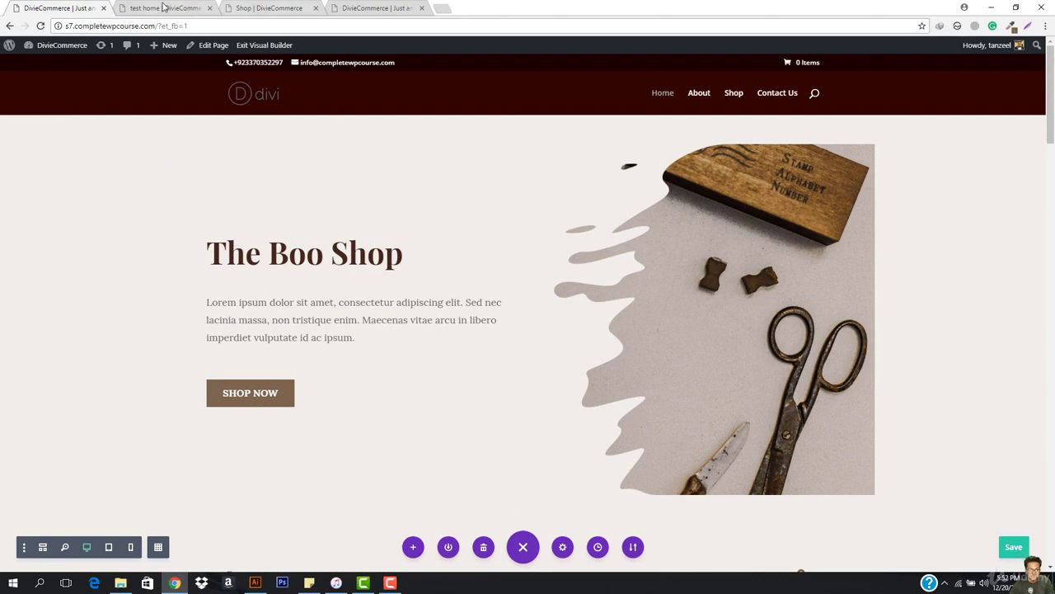
# Switch to the test home page and expand its builder page controls
pyautogui.click(260, 7)
pyautogui.click(385, 6)
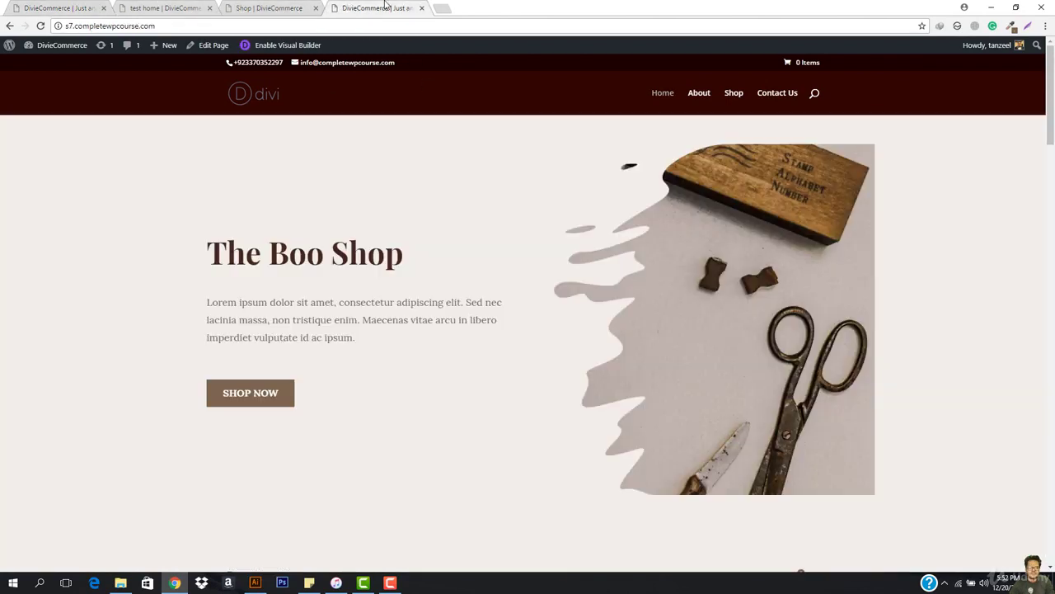
pyautogui.click(163, 6)
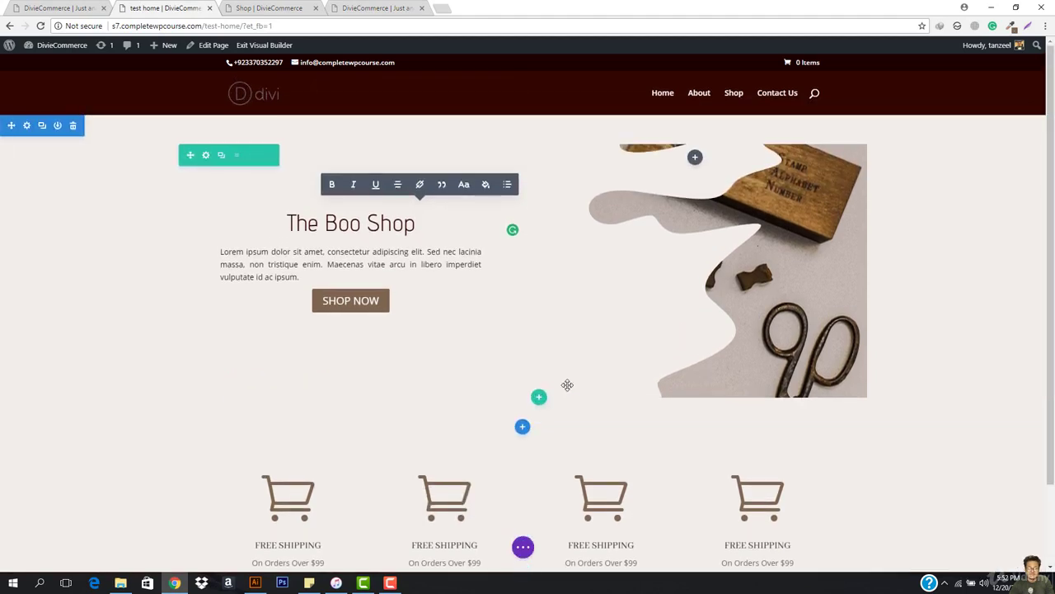
pyautogui.click(525, 547)
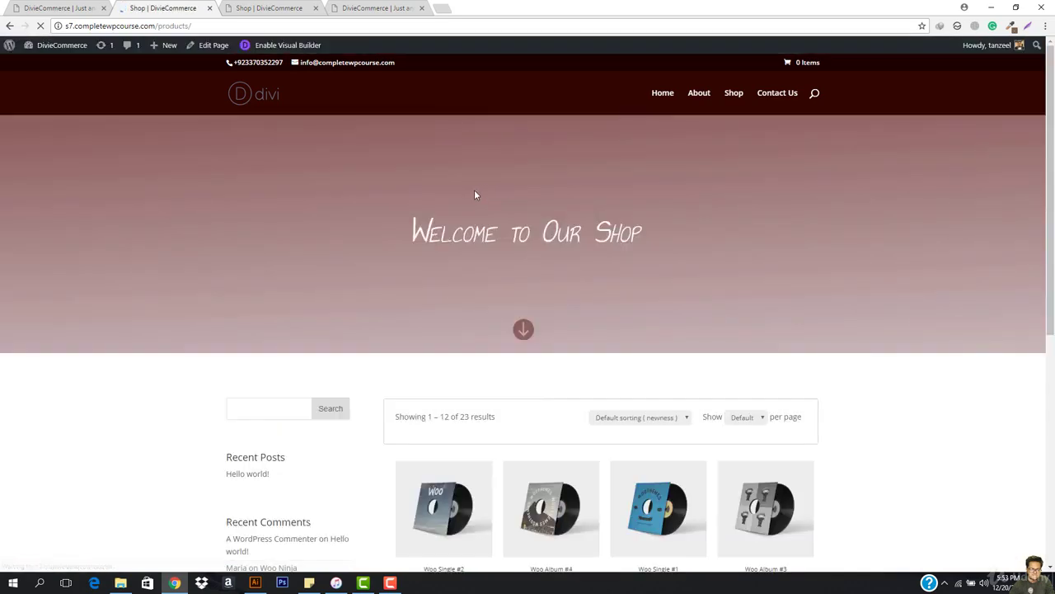
# Look through the product listing and pagination on the Shop page
pyautogui.scroll(-6, 522, 254)
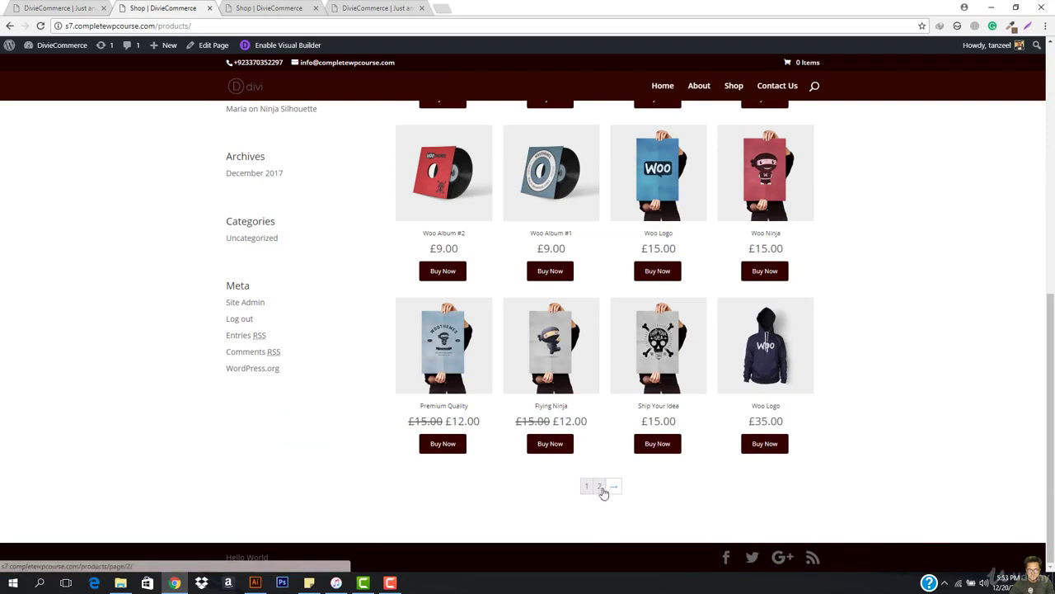
pyautogui.scroll(5, 619, 429)
pyautogui.scroll(2, 622, 366)
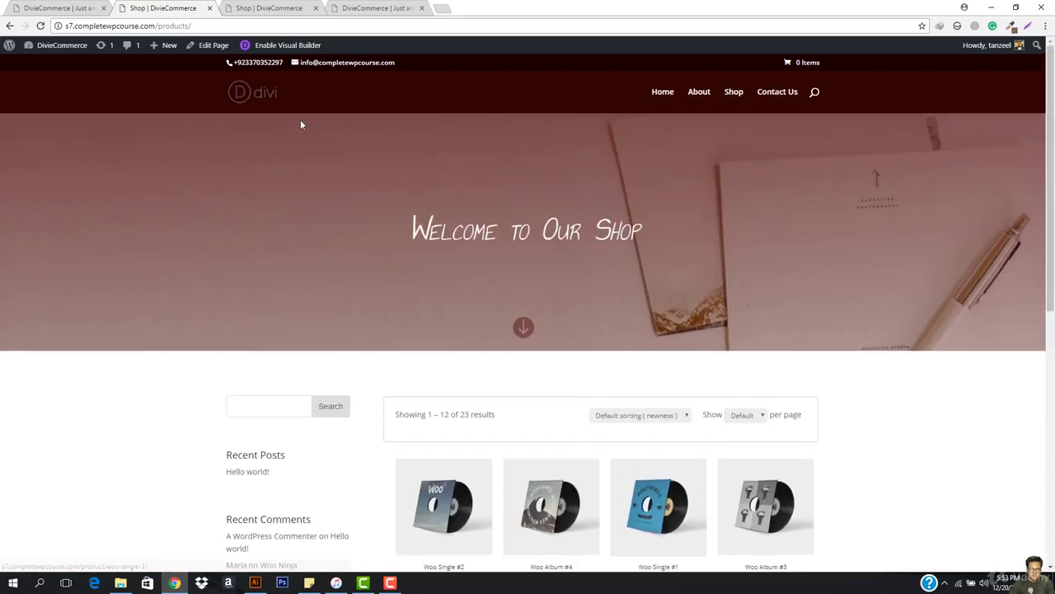
# Open the live home page from the site logo and review its sections and hero text
pyautogui.click(252, 96)
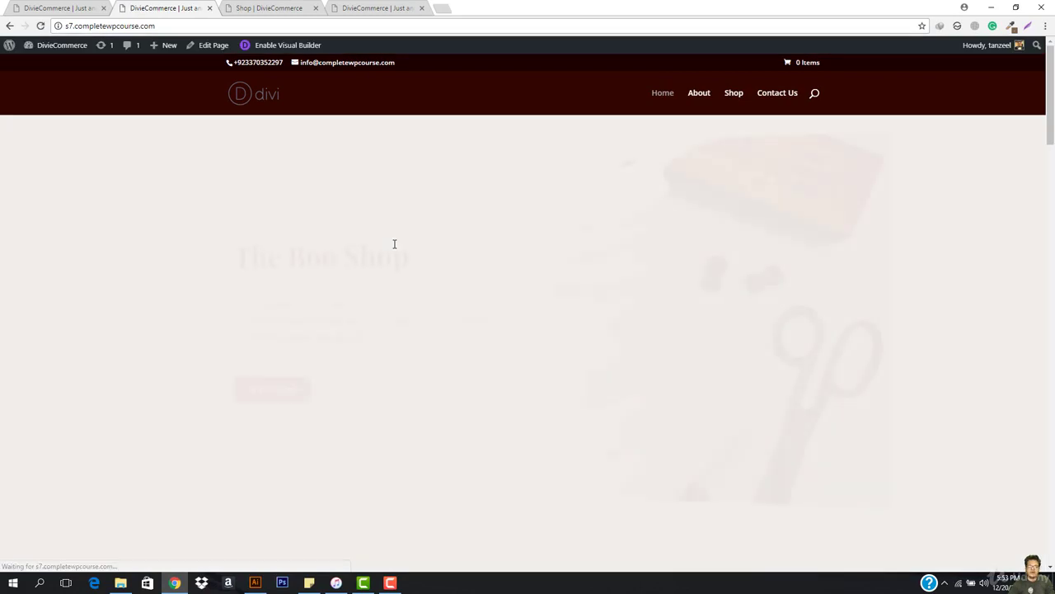
pyautogui.scroll(-10, 502, 254)
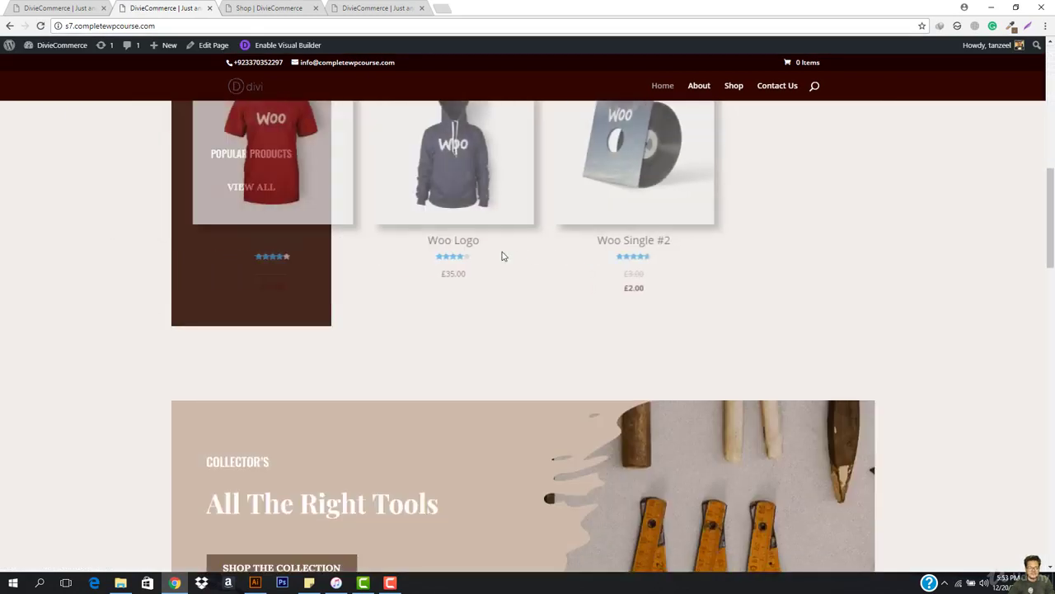
pyautogui.scroll(-15, 501, 255)
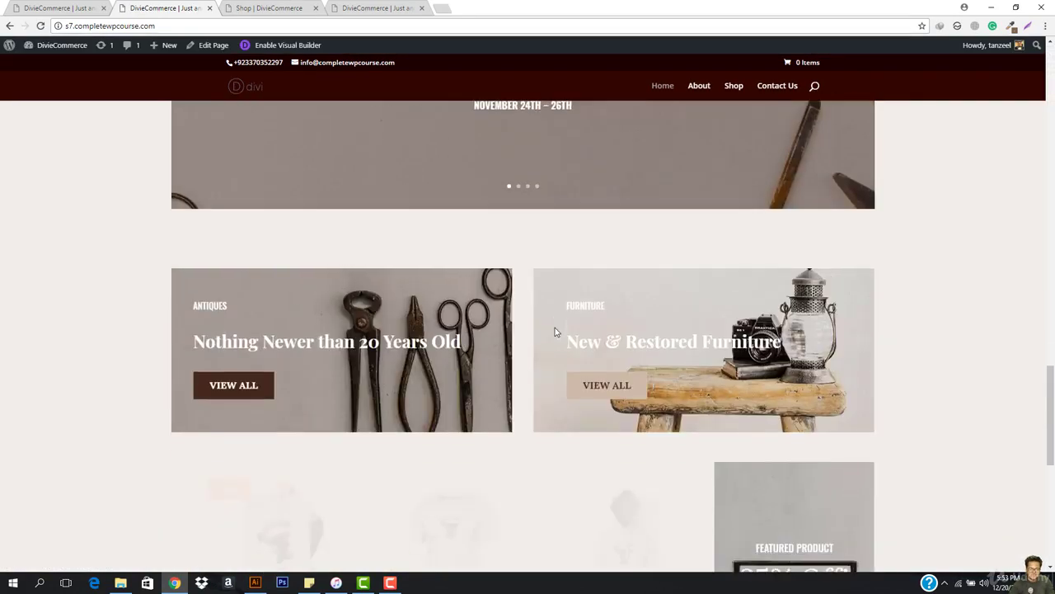
pyautogui.scroll(-5, 555, 327)
pyautogui.scroll(10, 554, 333)
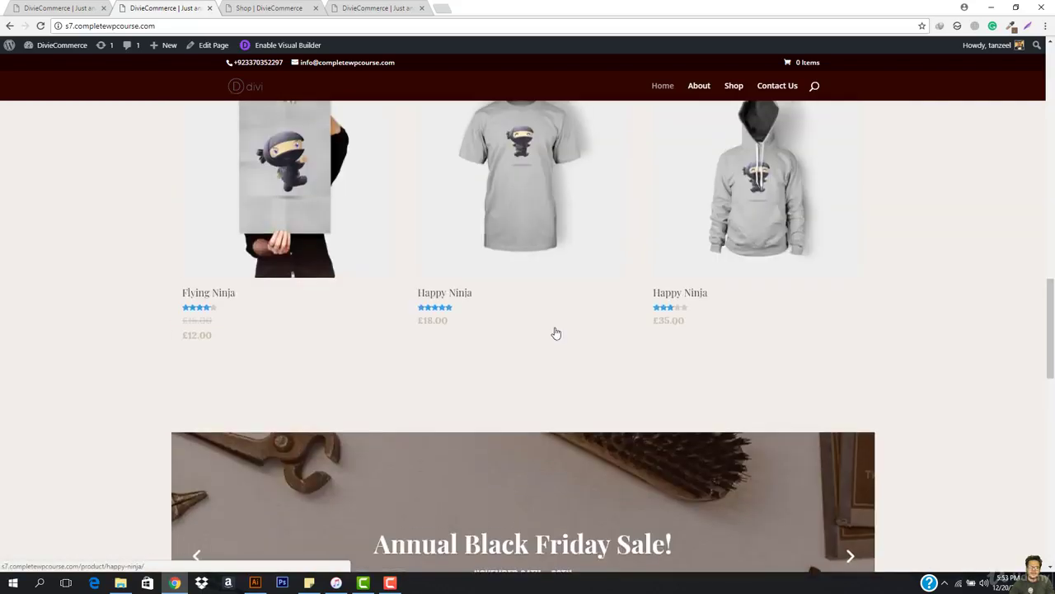
pyautogui.scroll(15, 555, 330)
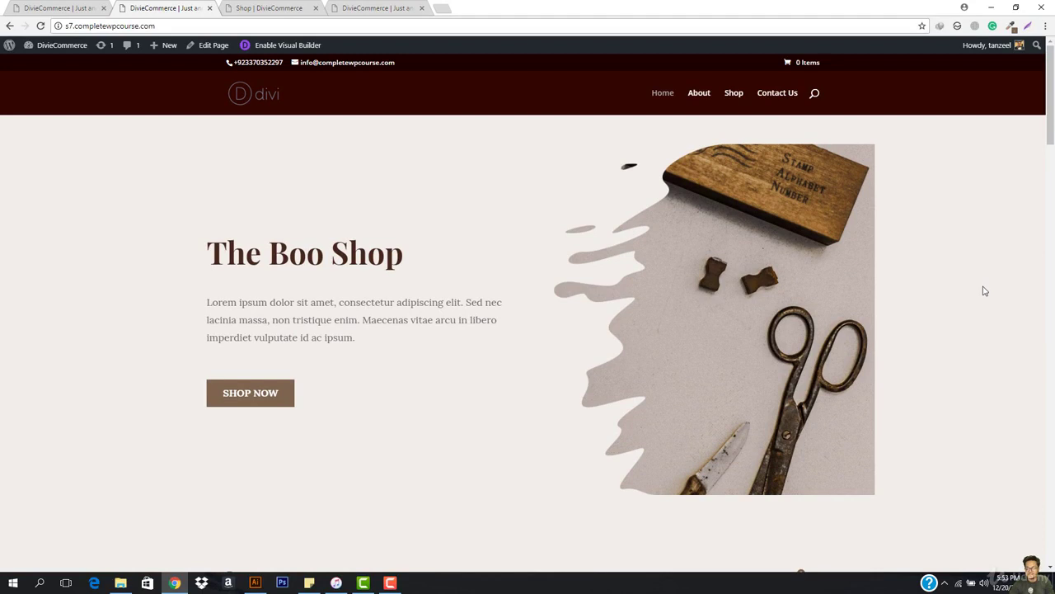
pyautogui.moveTo(198, 248); pyautogui.dragTo(553, 346)
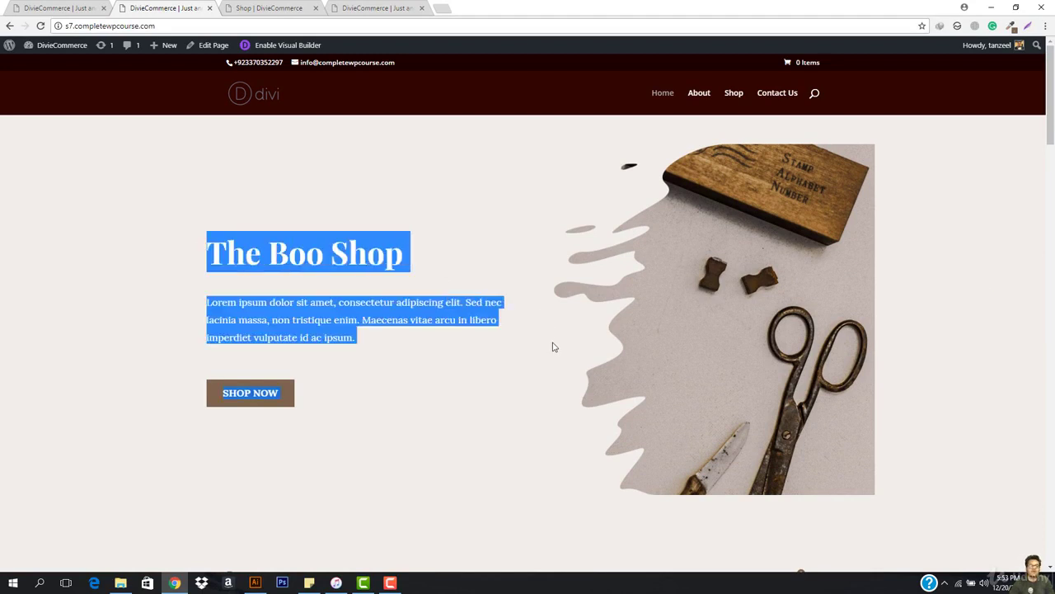
pyautogui.click(553, 347)
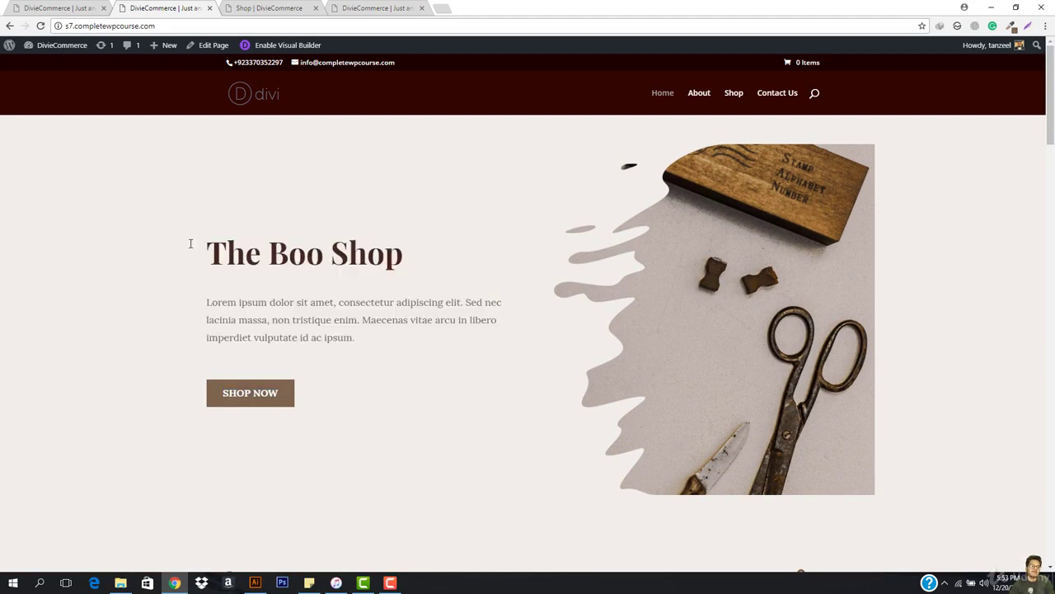